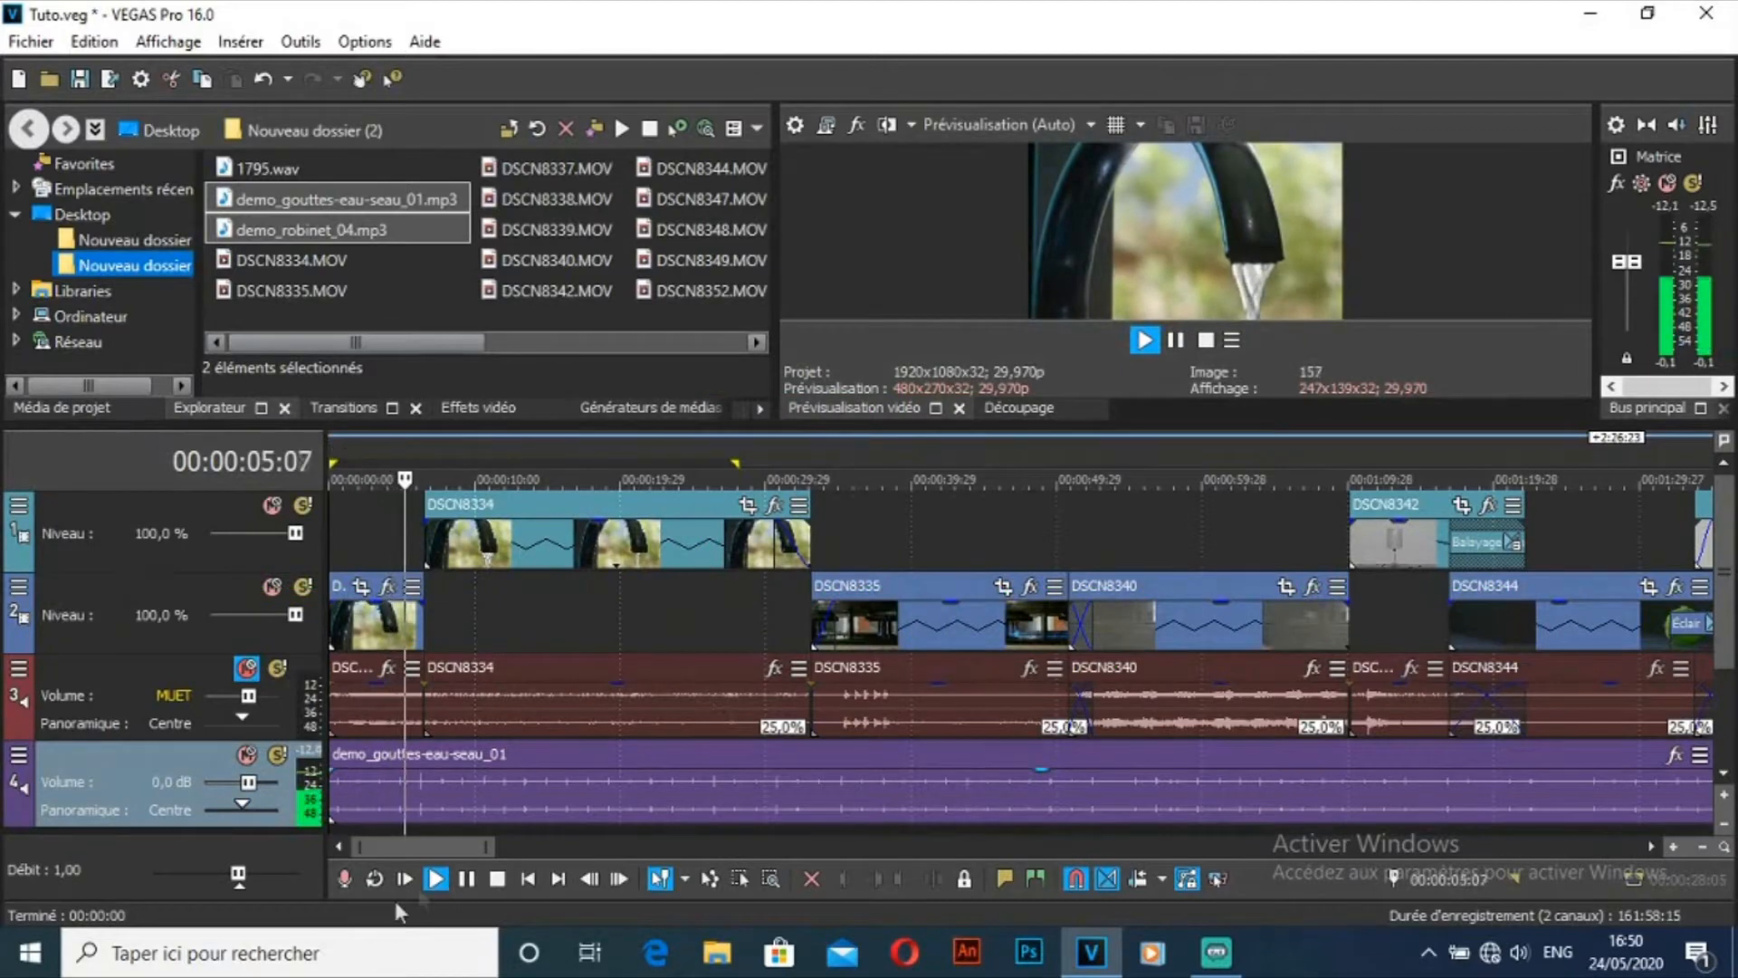
Step: Move demo_robinet_04 to the start of audio track 4 and demo_gouttes-eau-seau_01 after it, at about 18 seconds
left_click_drag(488, 847, 637, 846)
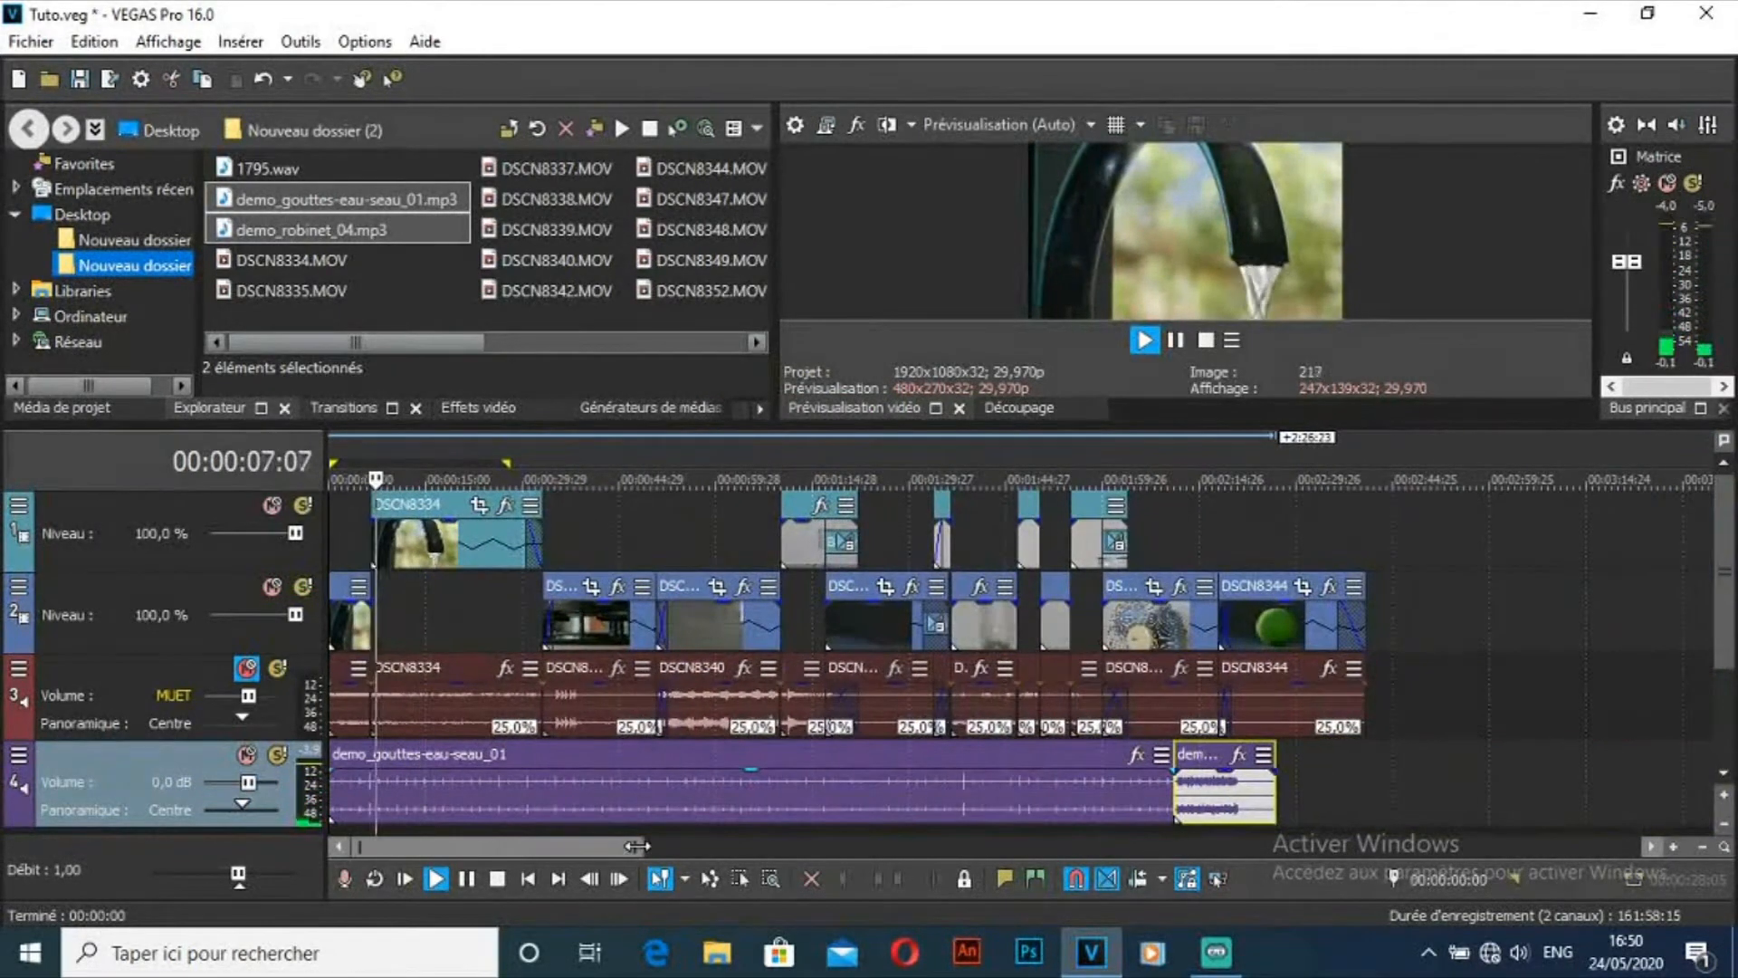
key("space")
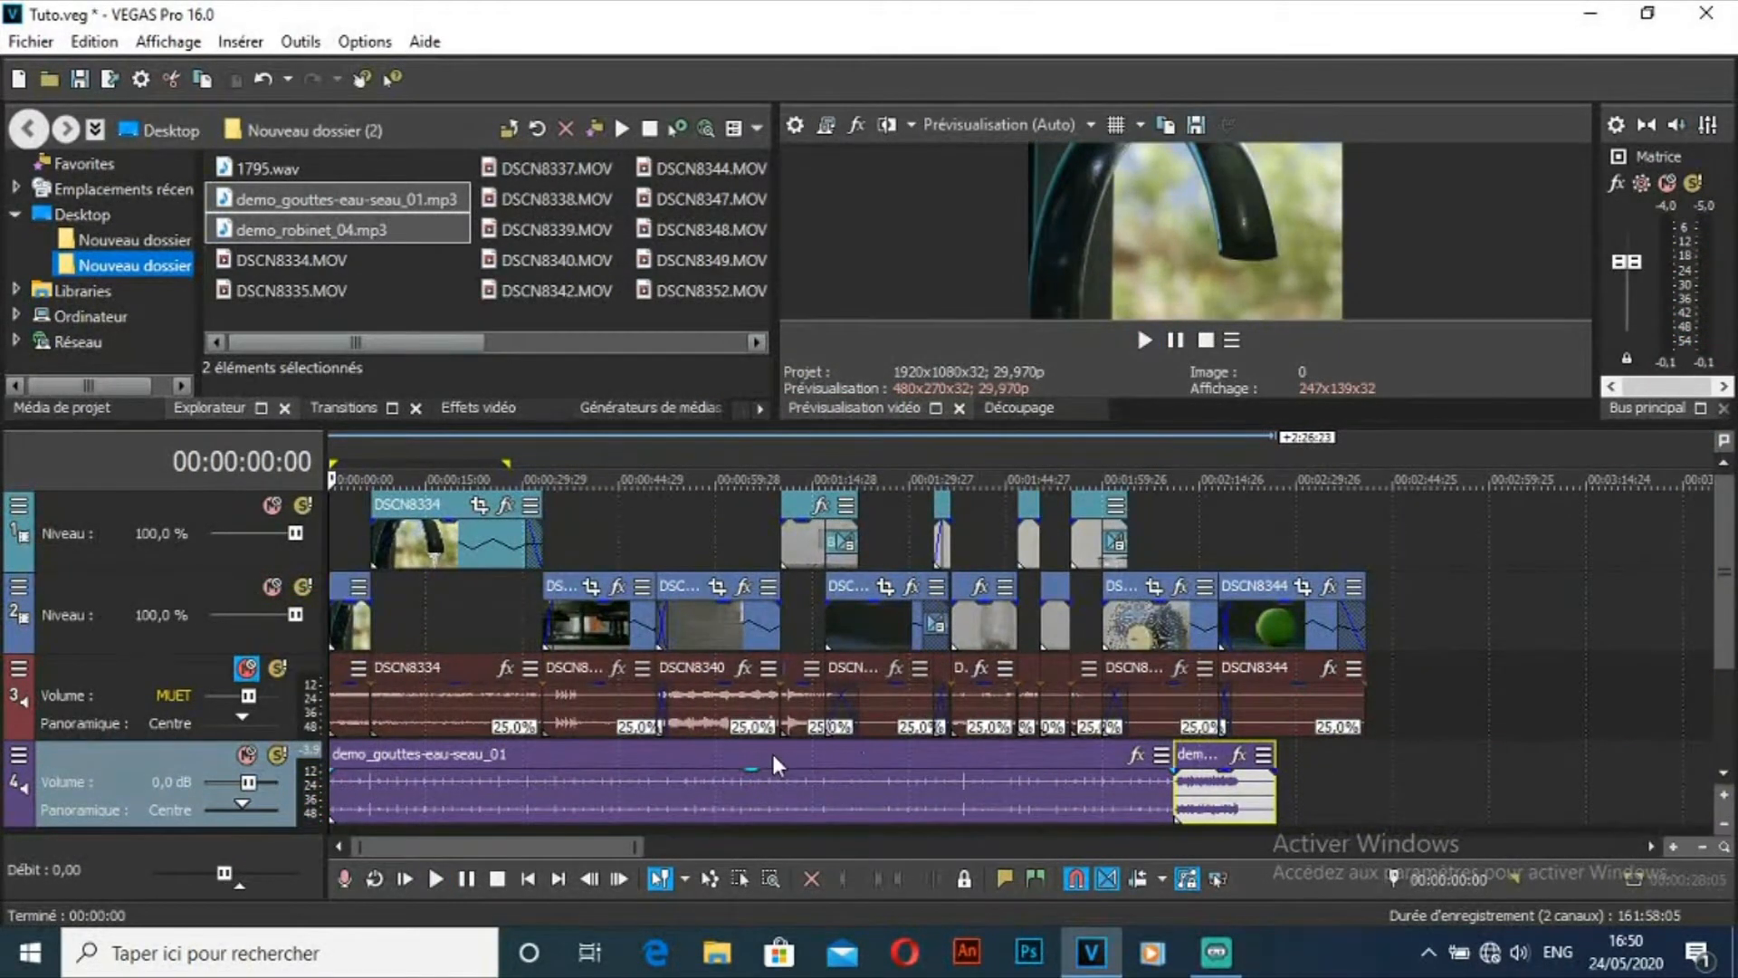
left_click_drag(775, 757, 815, 758)
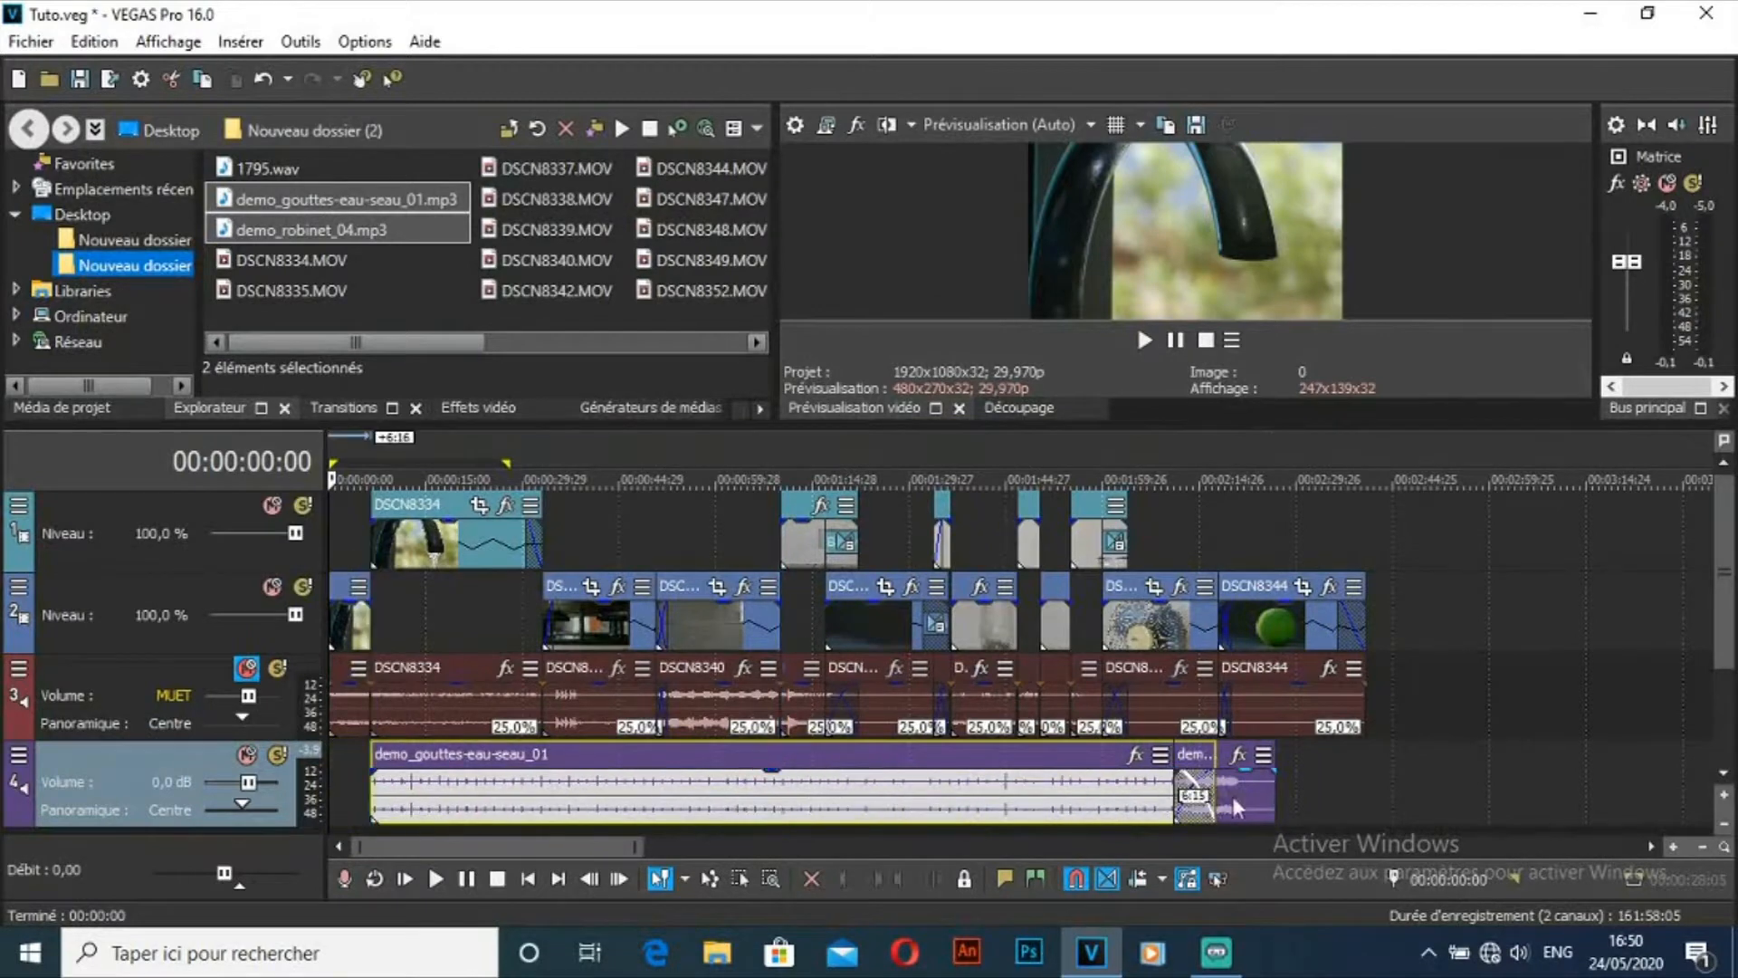
left_click_drag(1231, 796, 386, 797)
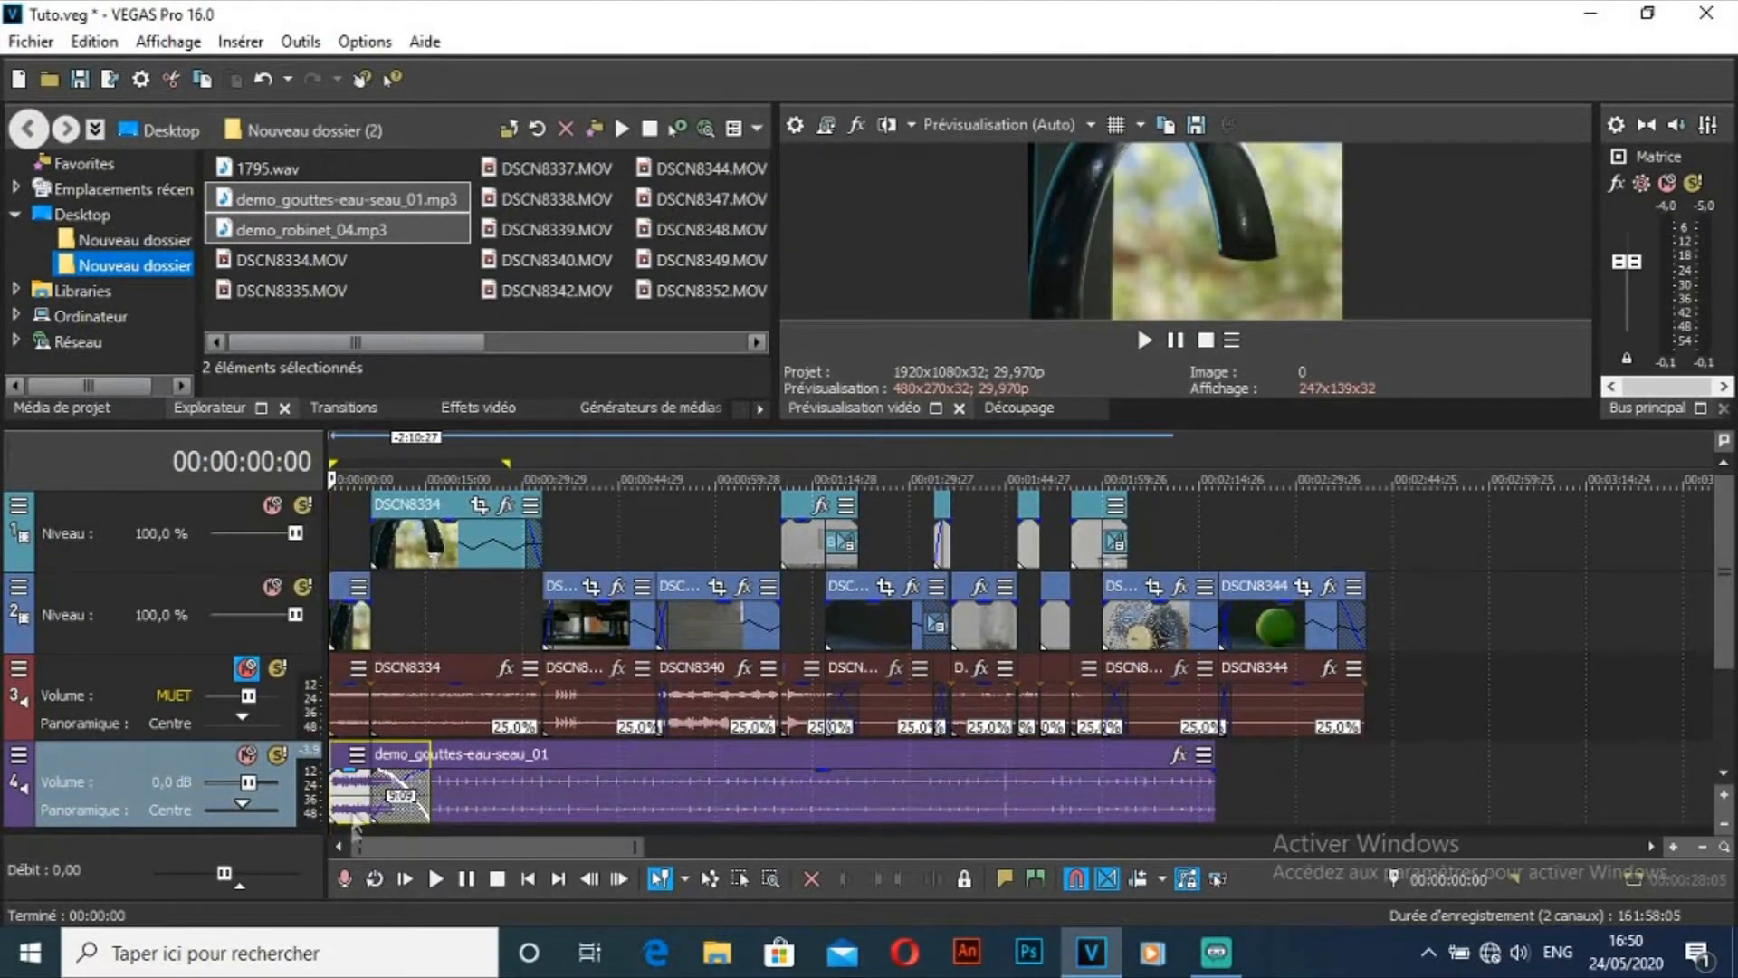
left_click_drag(564, 784, 398, 831)
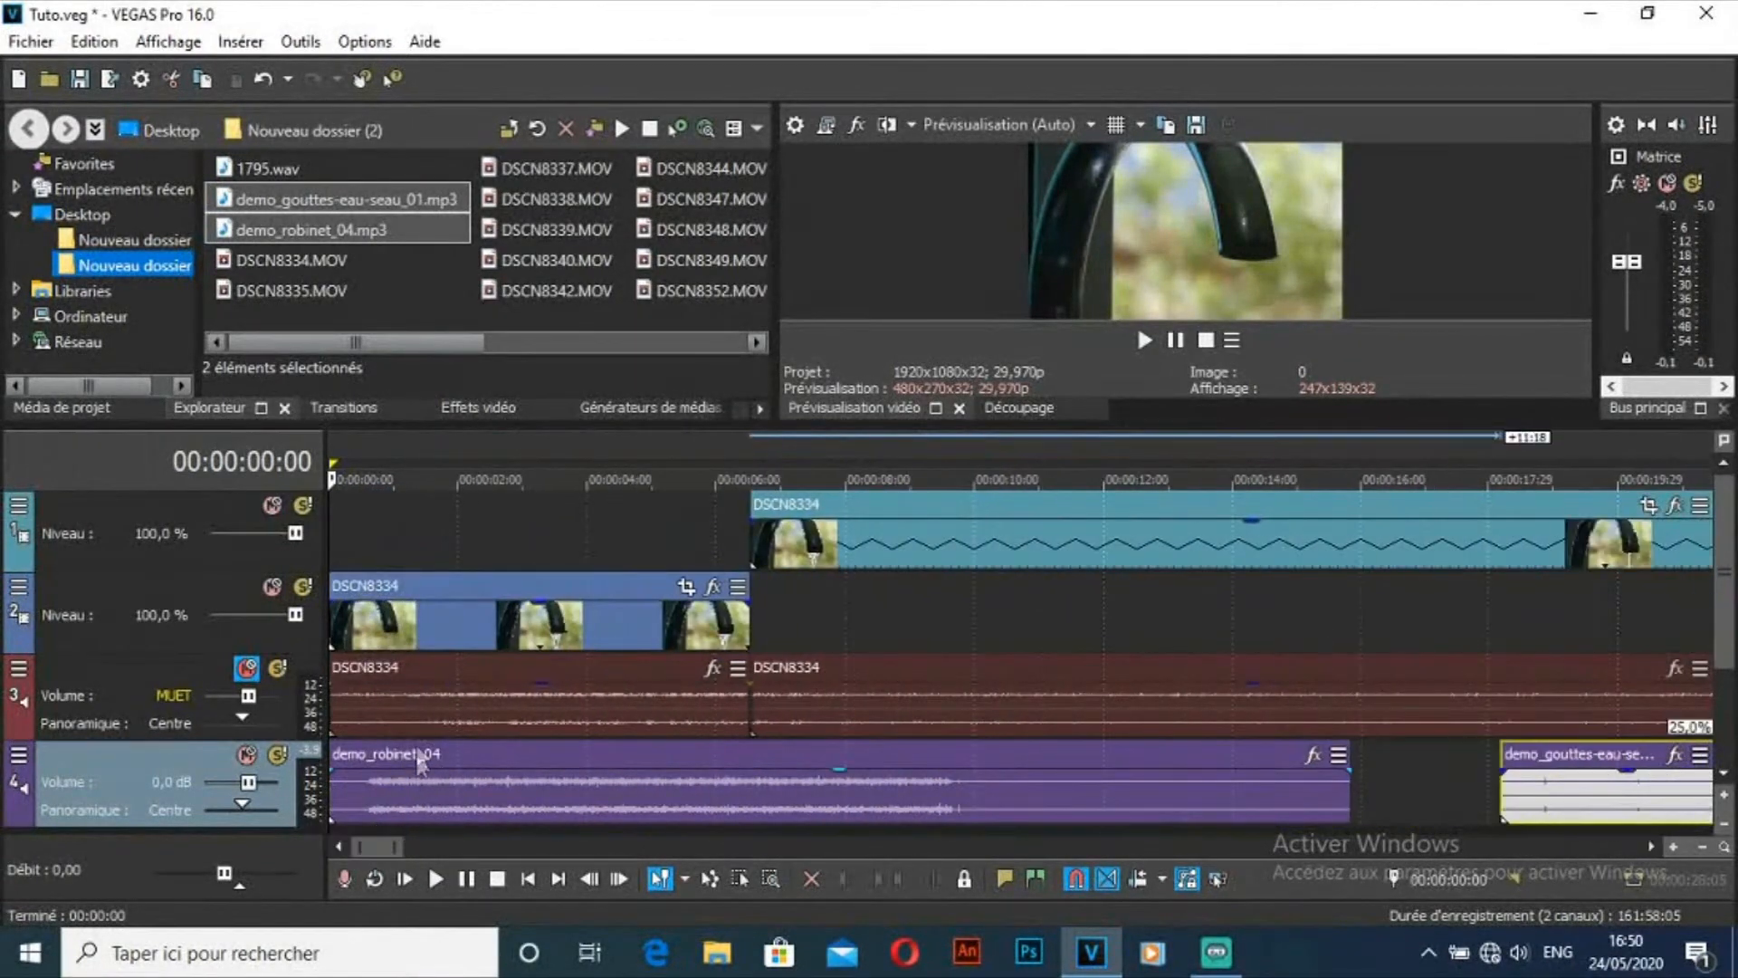
Step: Play the opening with audio track 4 muted and again unmuted to compare the faucet scene with and without sound
left_click(245, 754)
key("space")
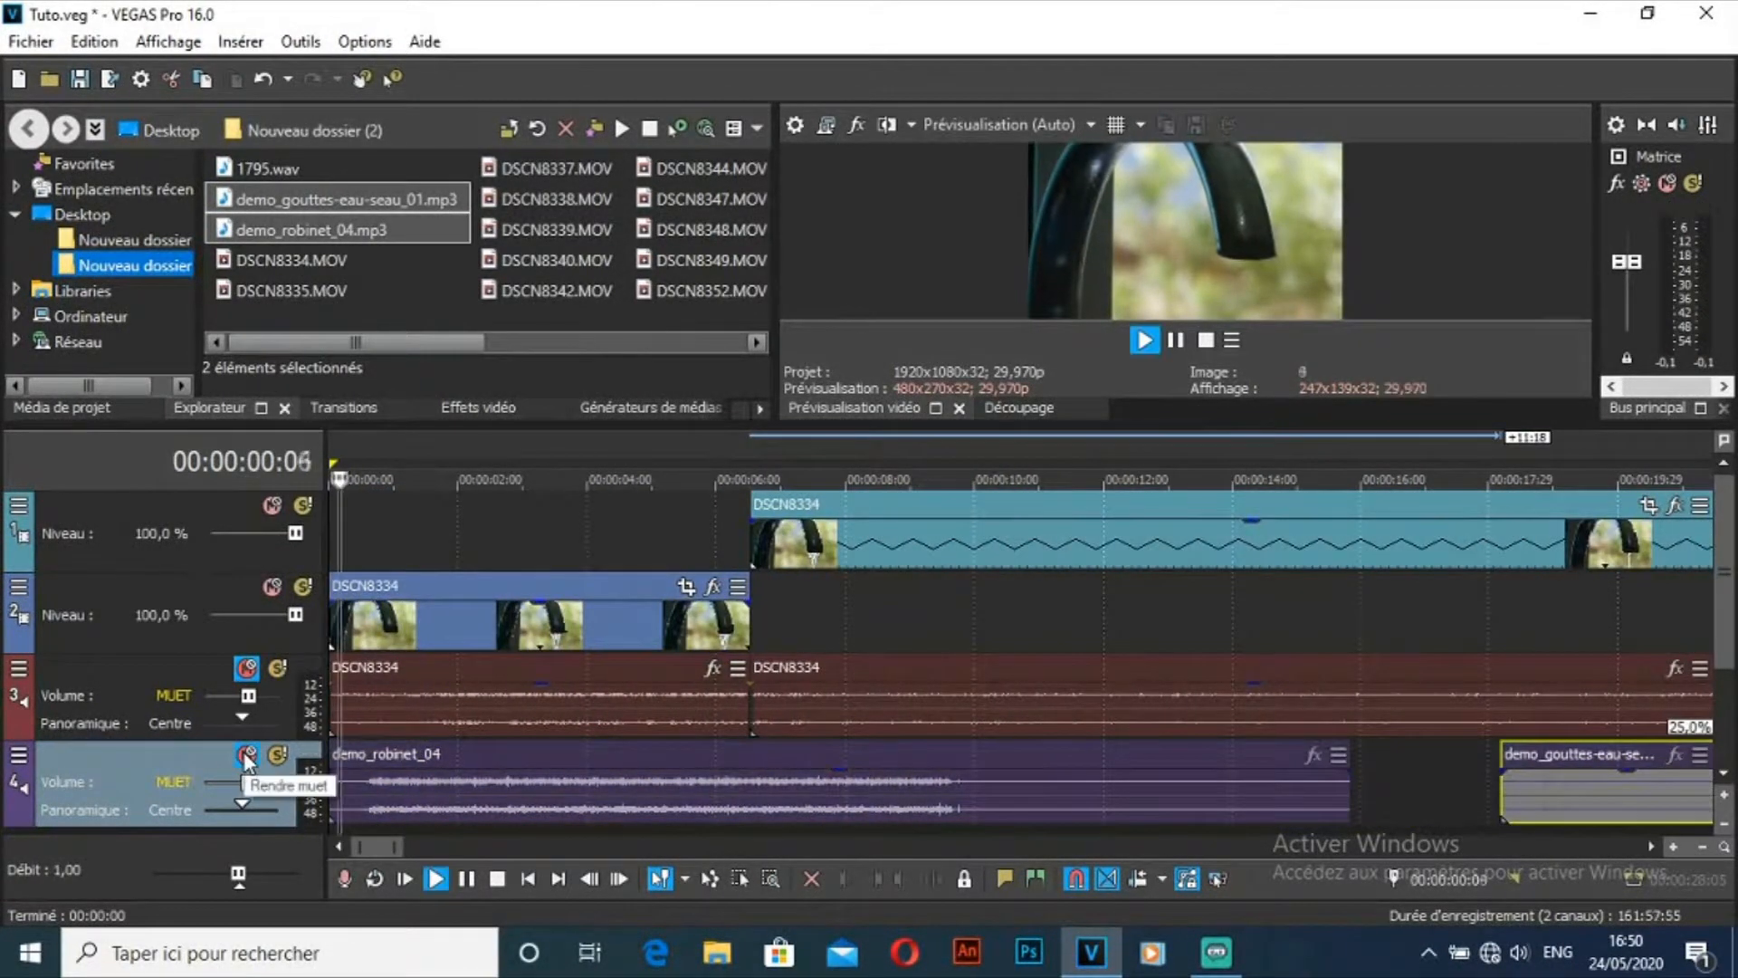
key("space")
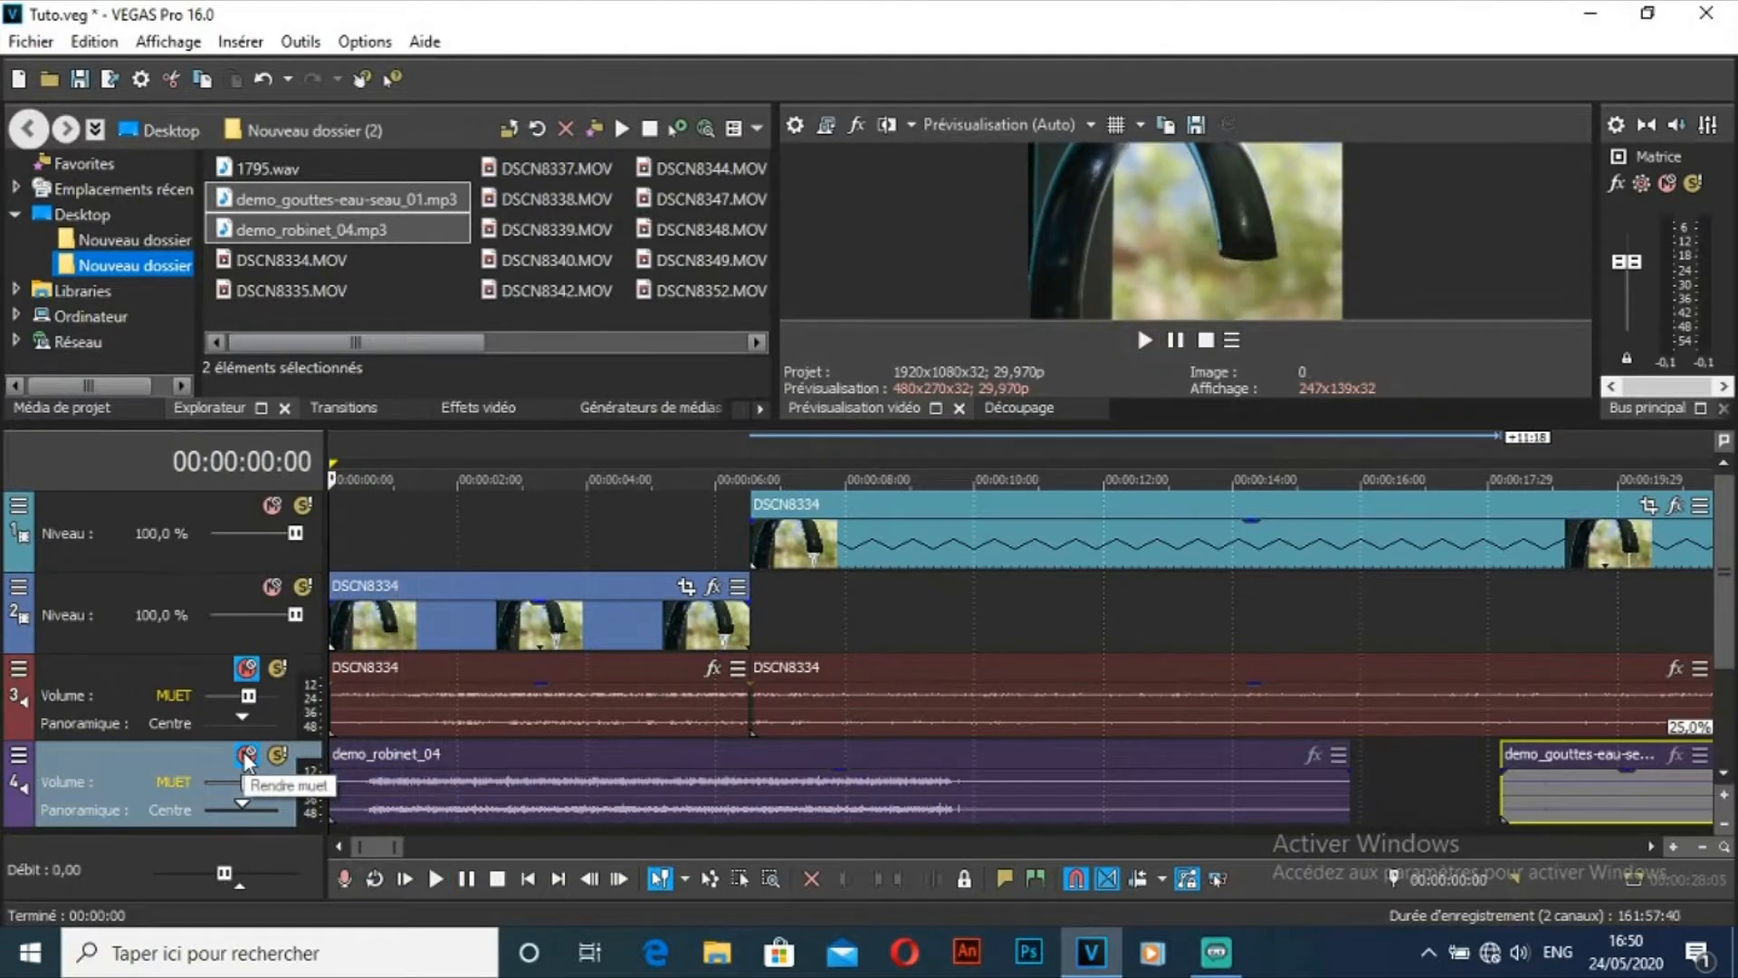
left_click(393, 758)
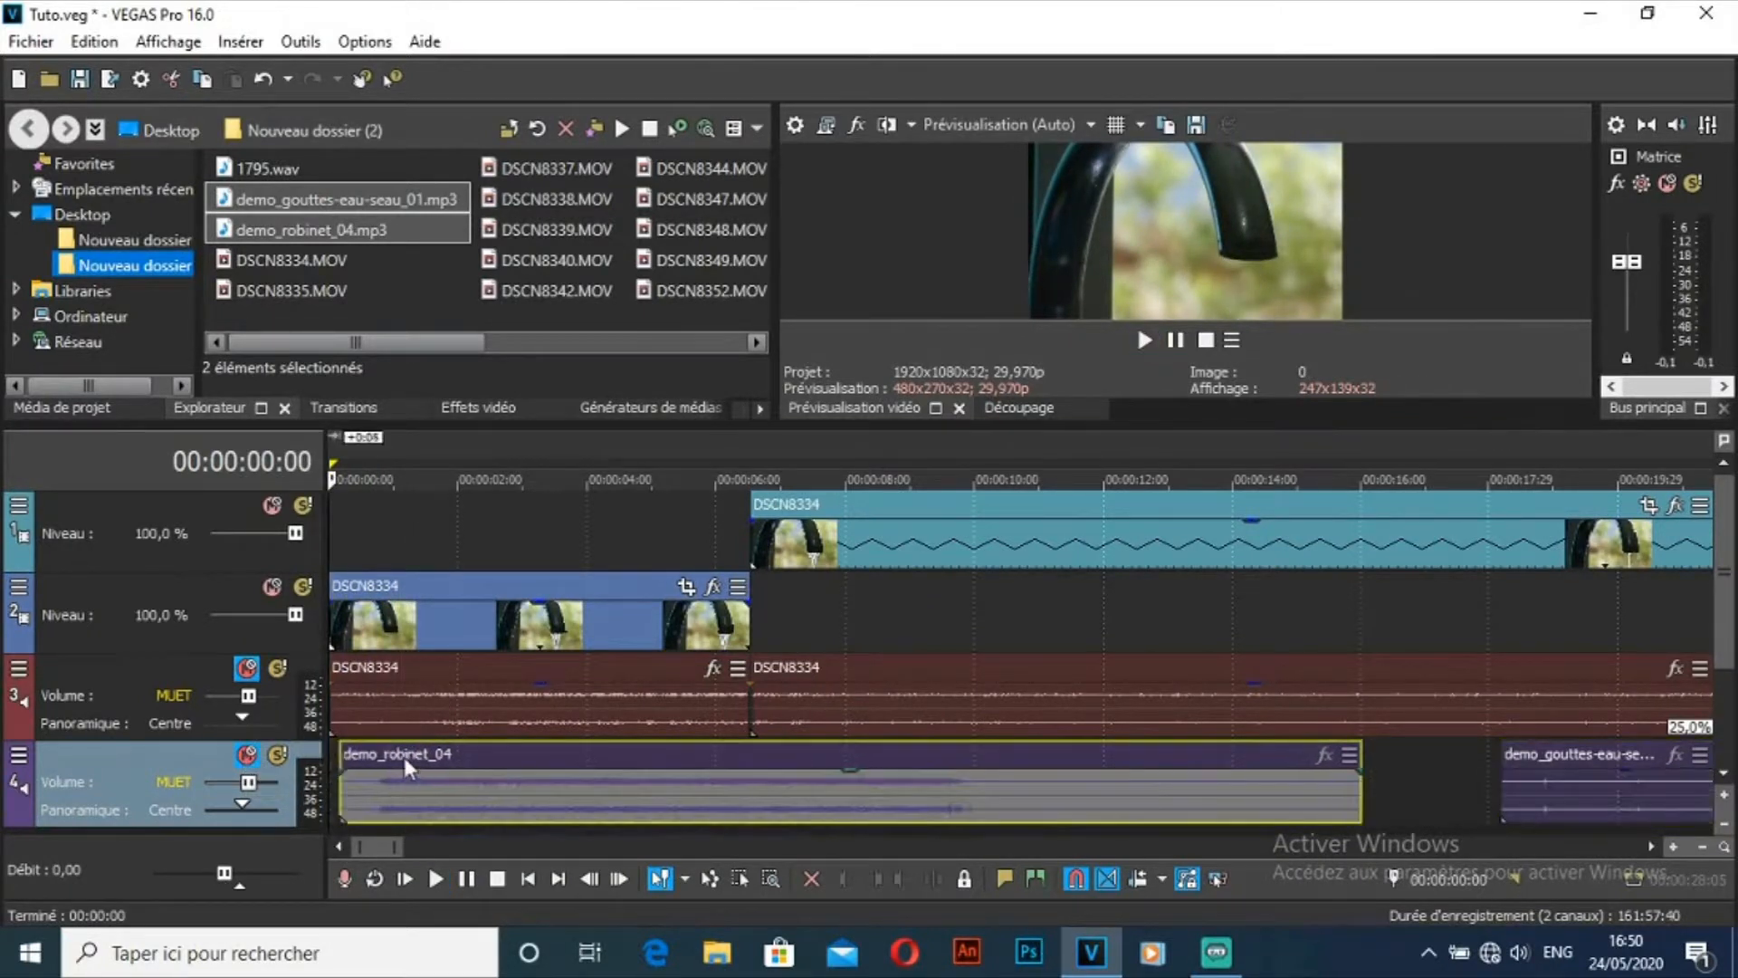
key("space")
key("space")
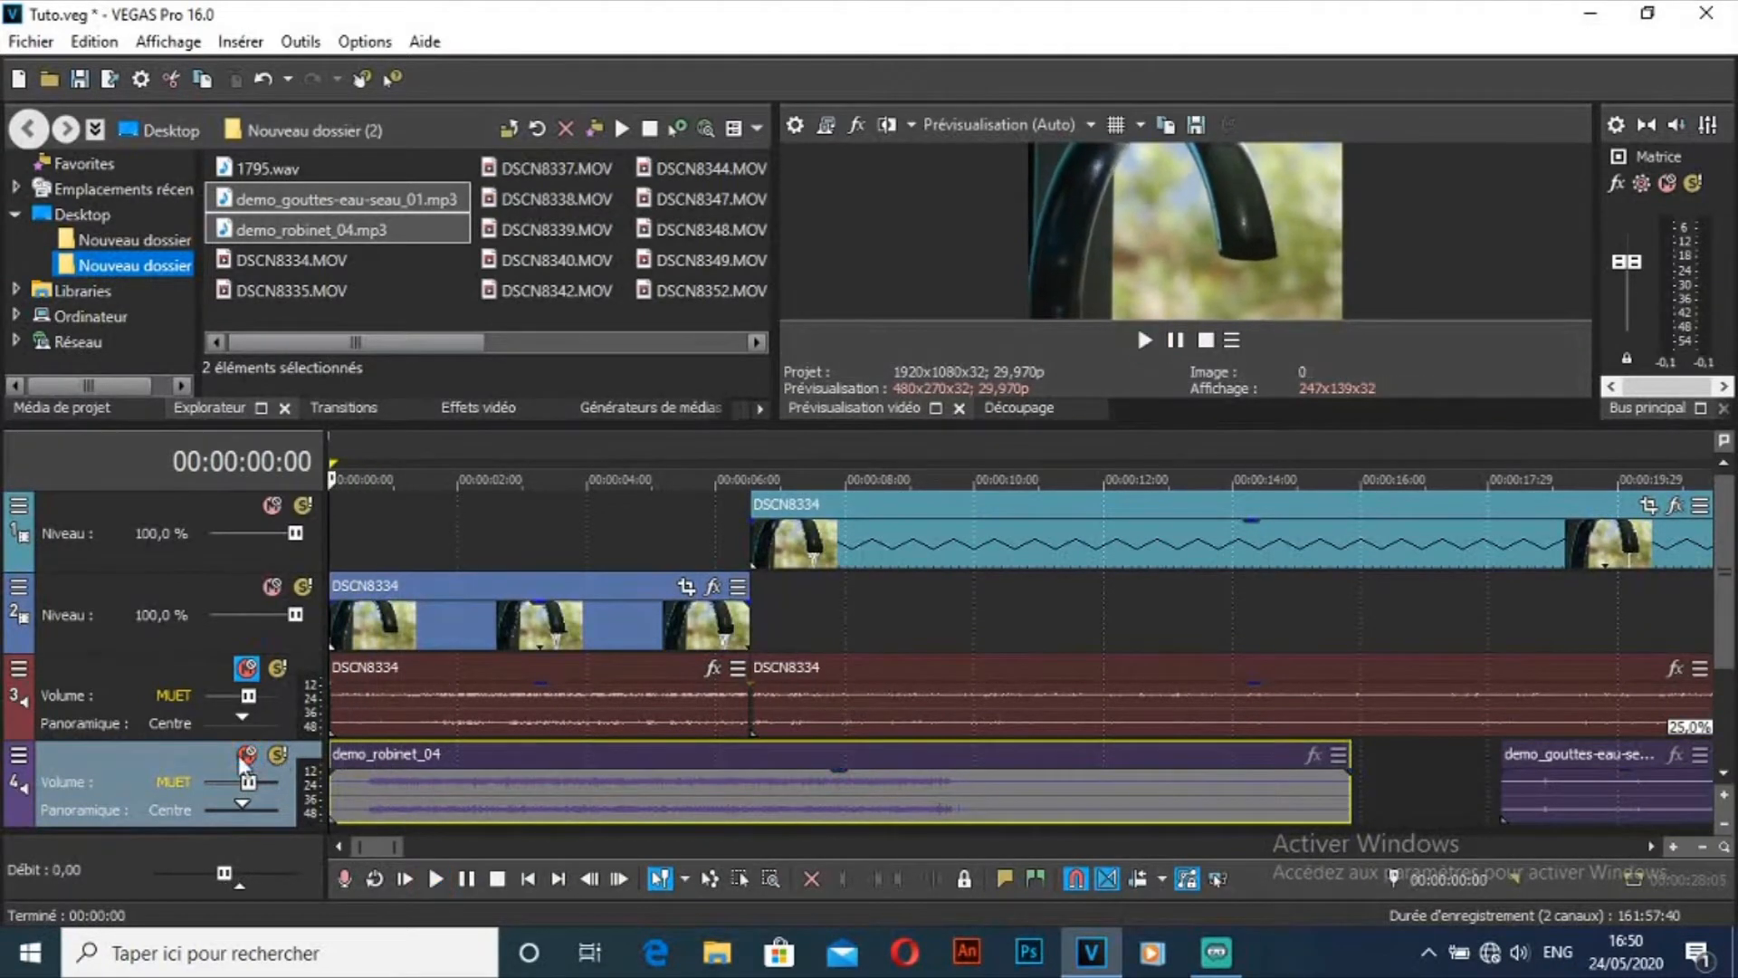
left_click(245, 757)
key("space")
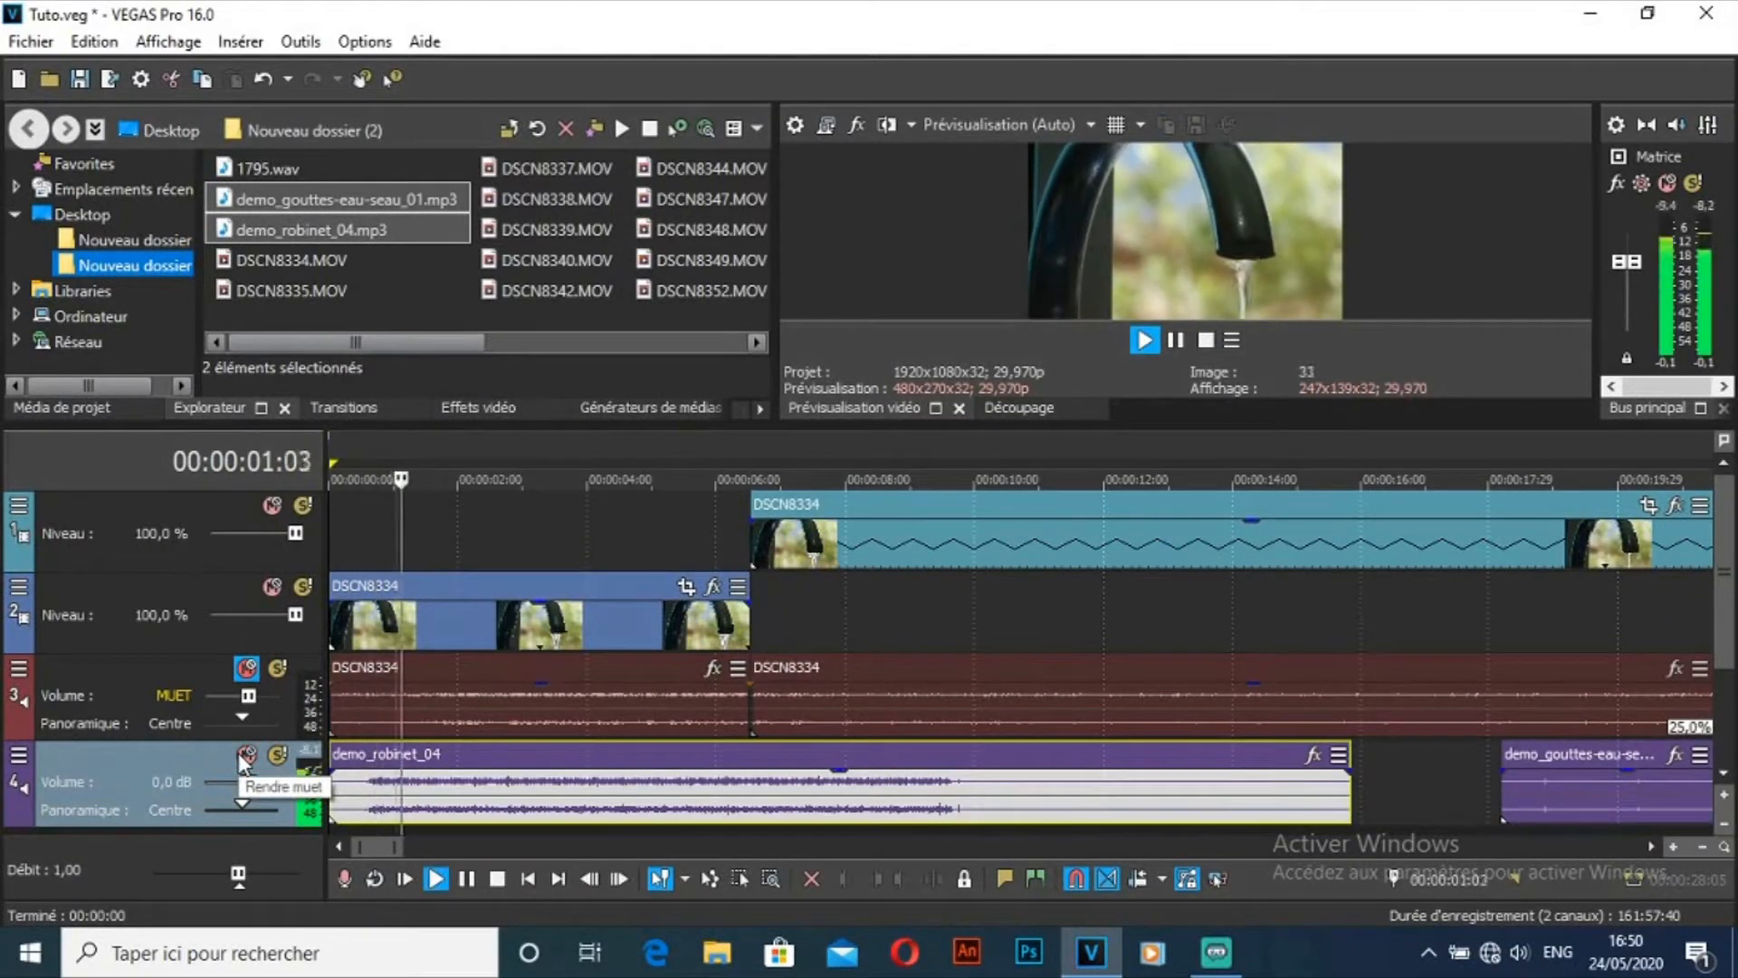
key("space")
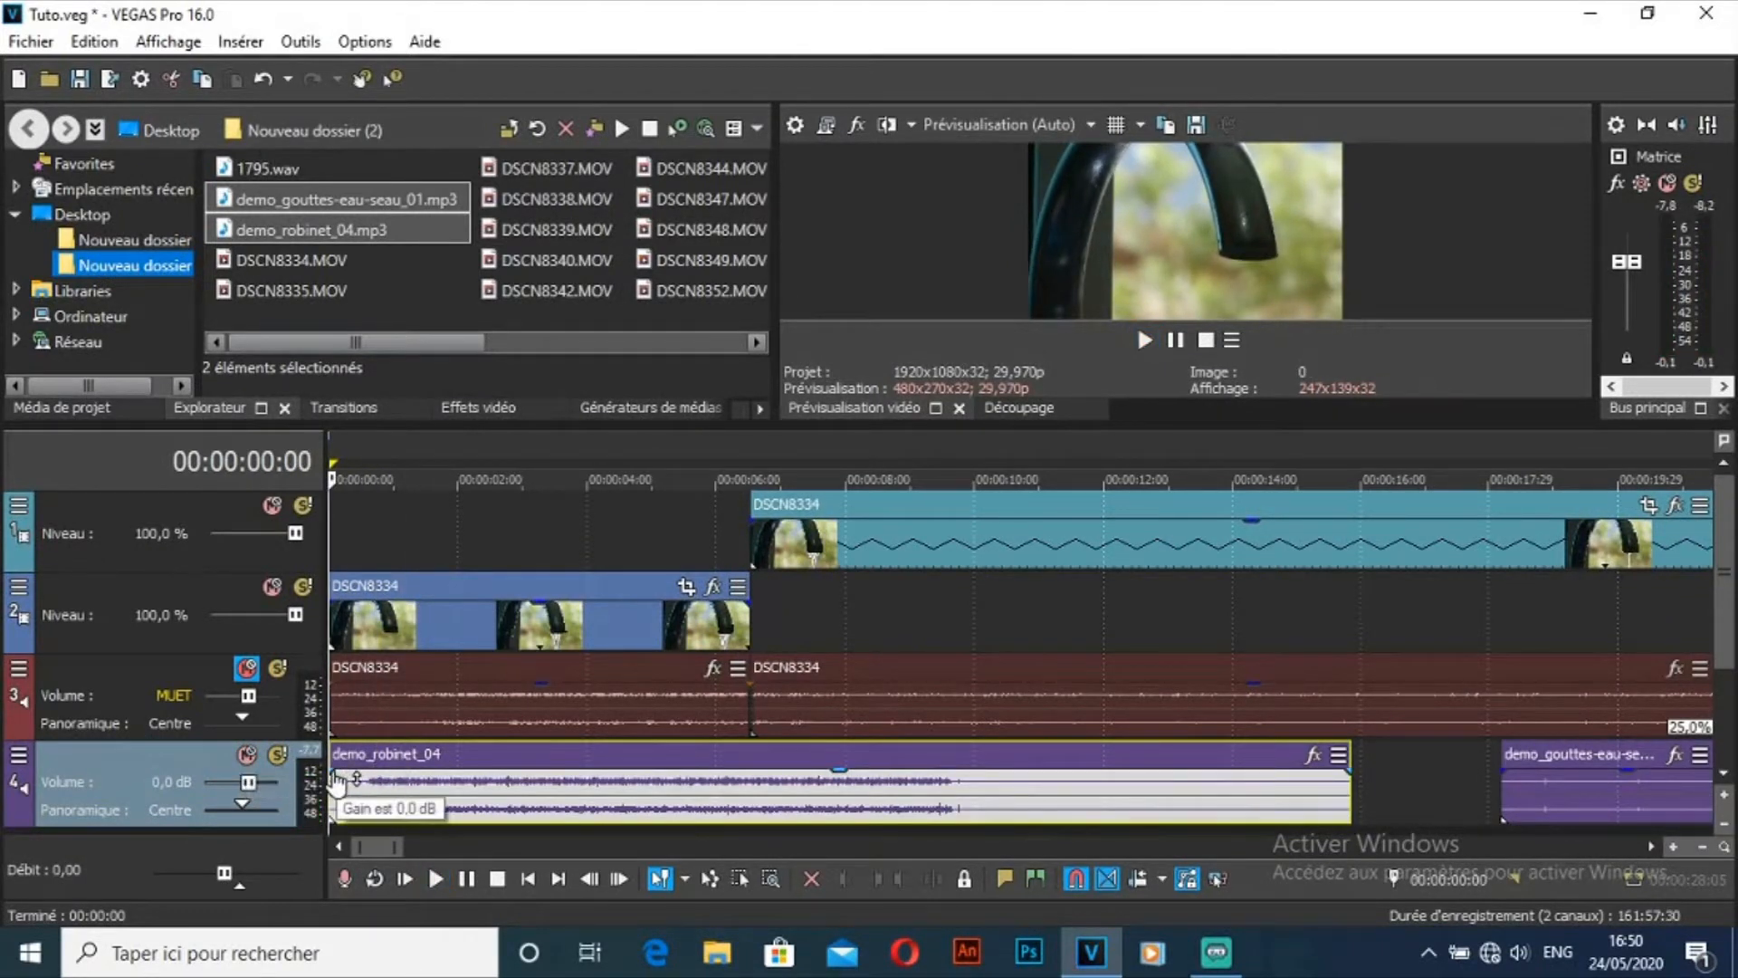
Step: Add a fade-in of about 00:00:01:28 to the demo_robinet_04 clip and play it back
left_click_drag(324, 768, 339, 765)
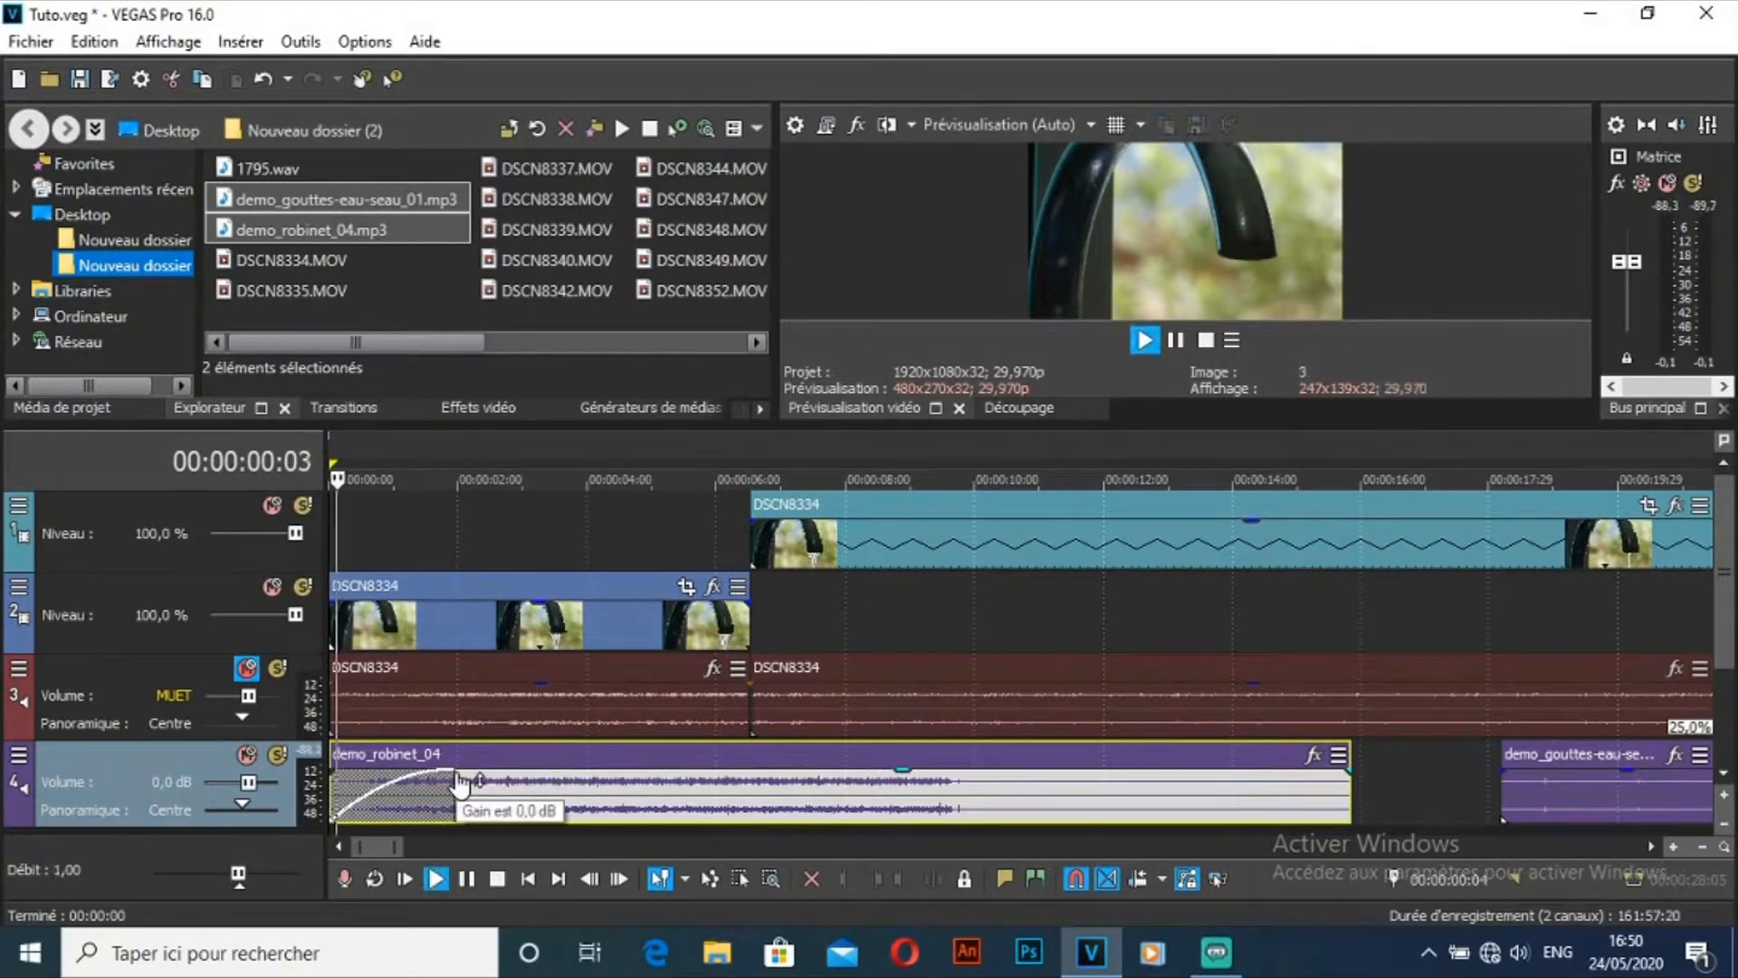
key("space")
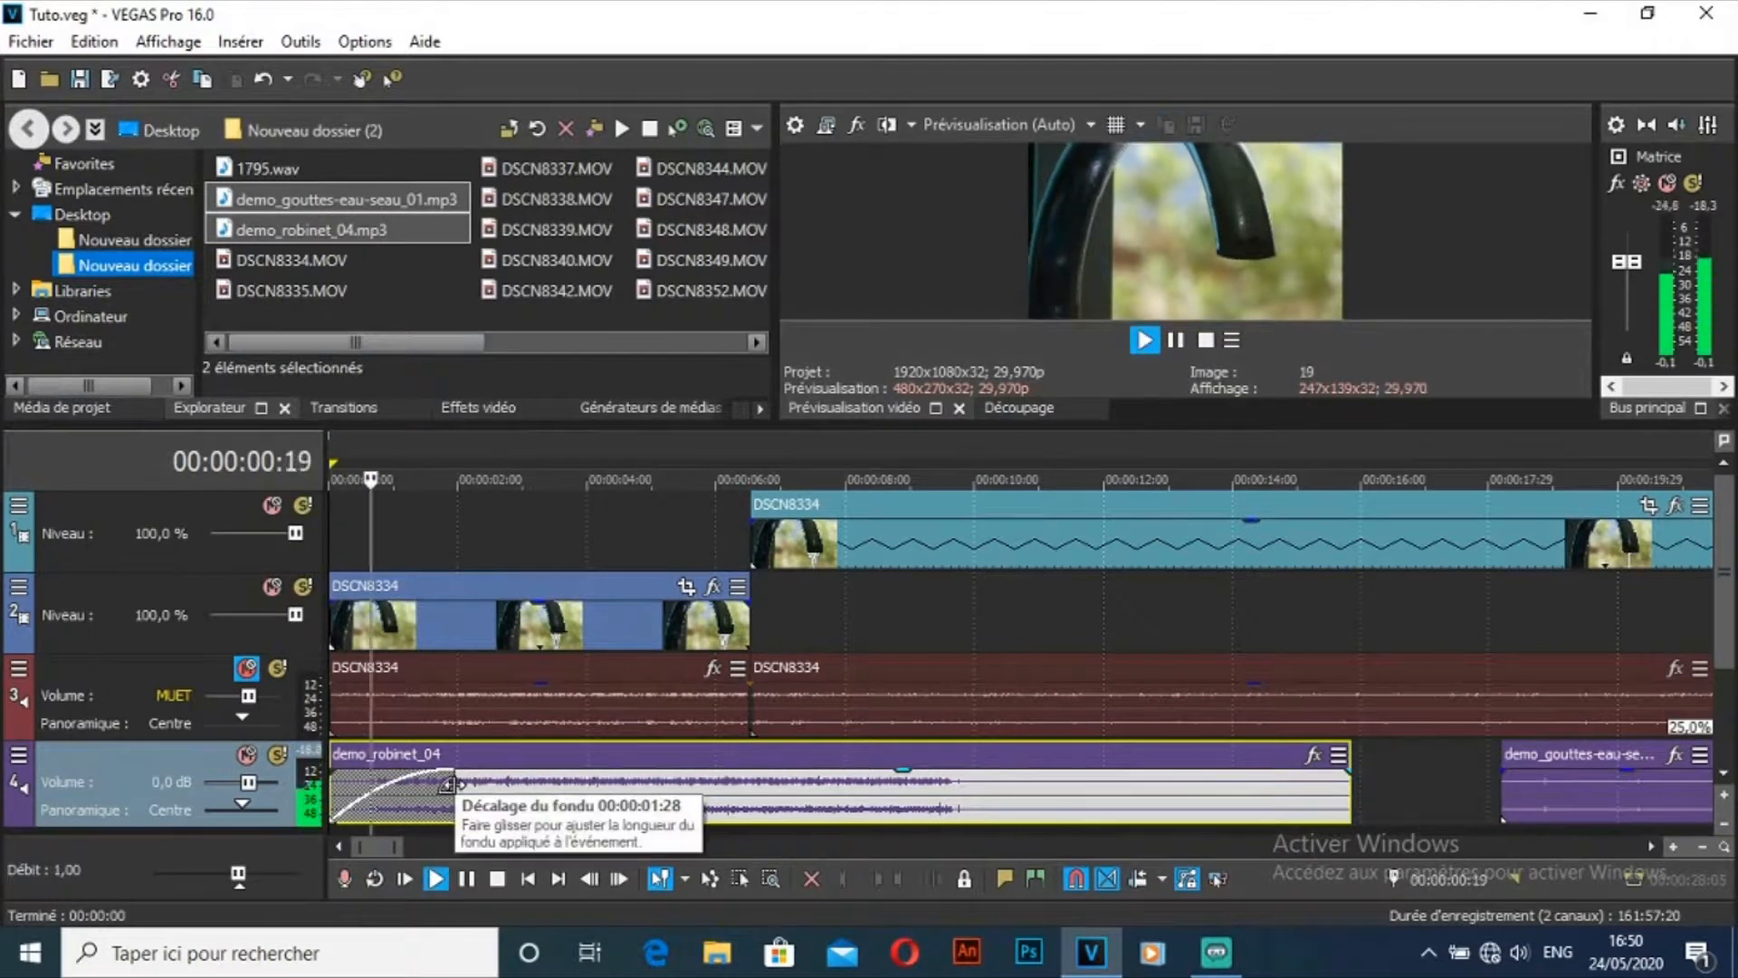
key("space")
Step: Shift the demo_robinet_04 clip about 11 frames later to match the water flow, checking the sync by playback
left_click_drag(496, 759, 512, 763)
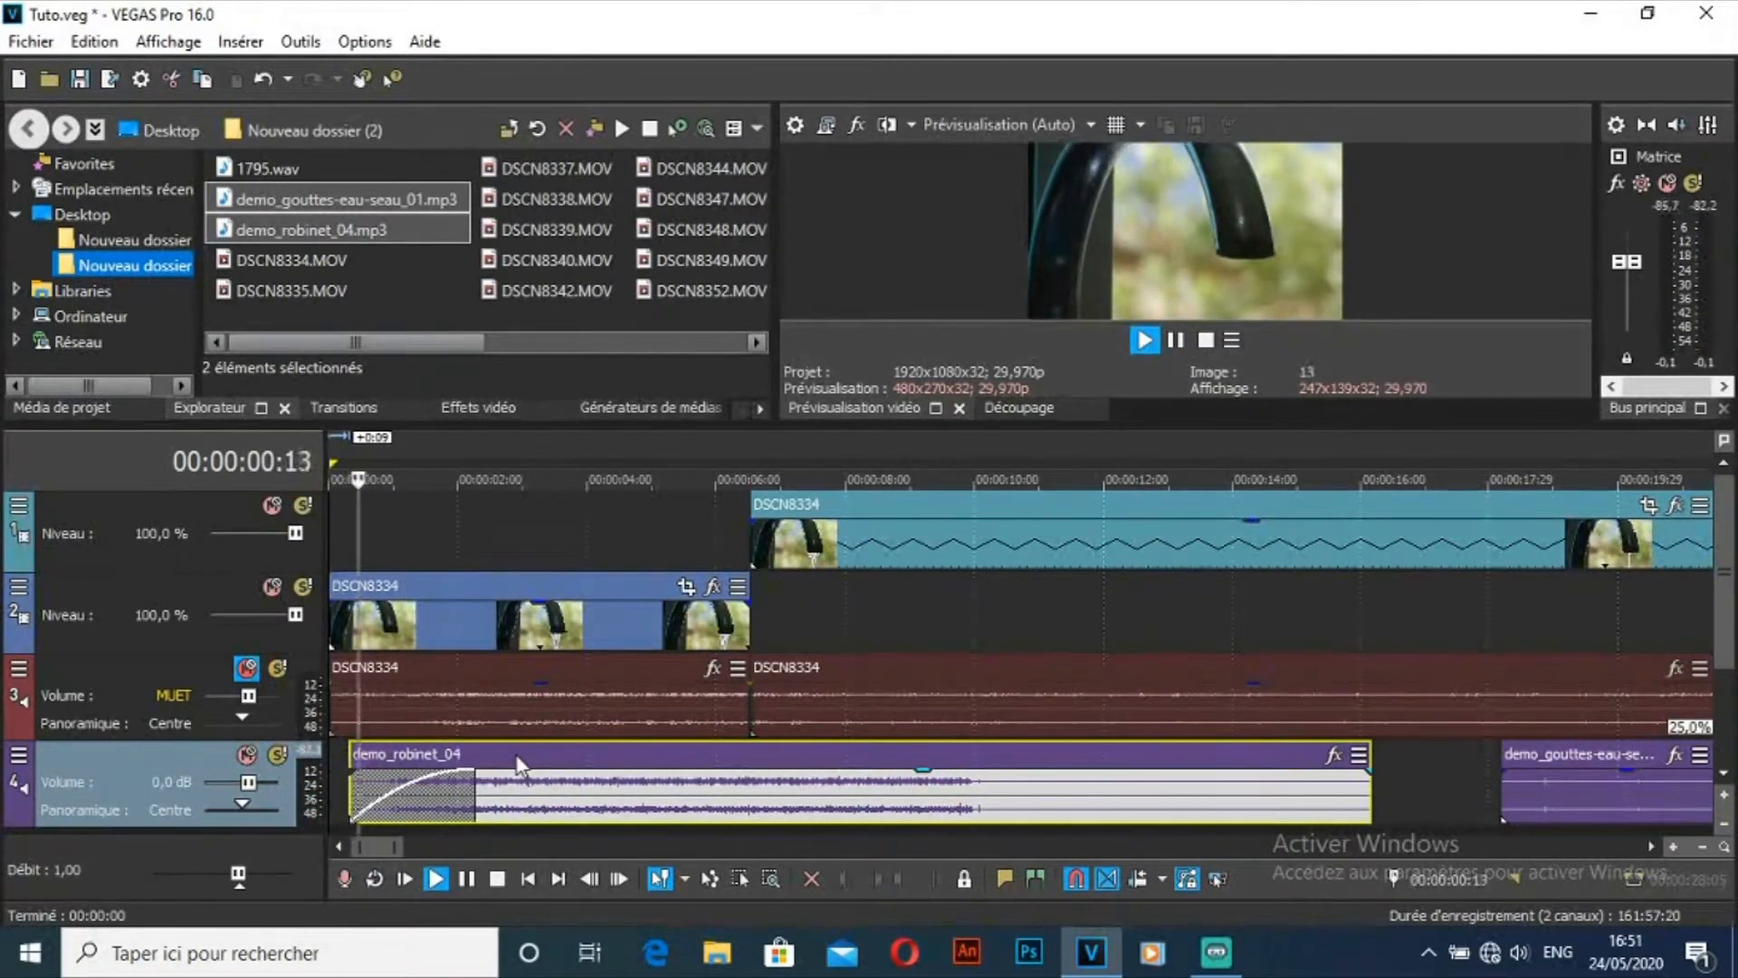
key("space")
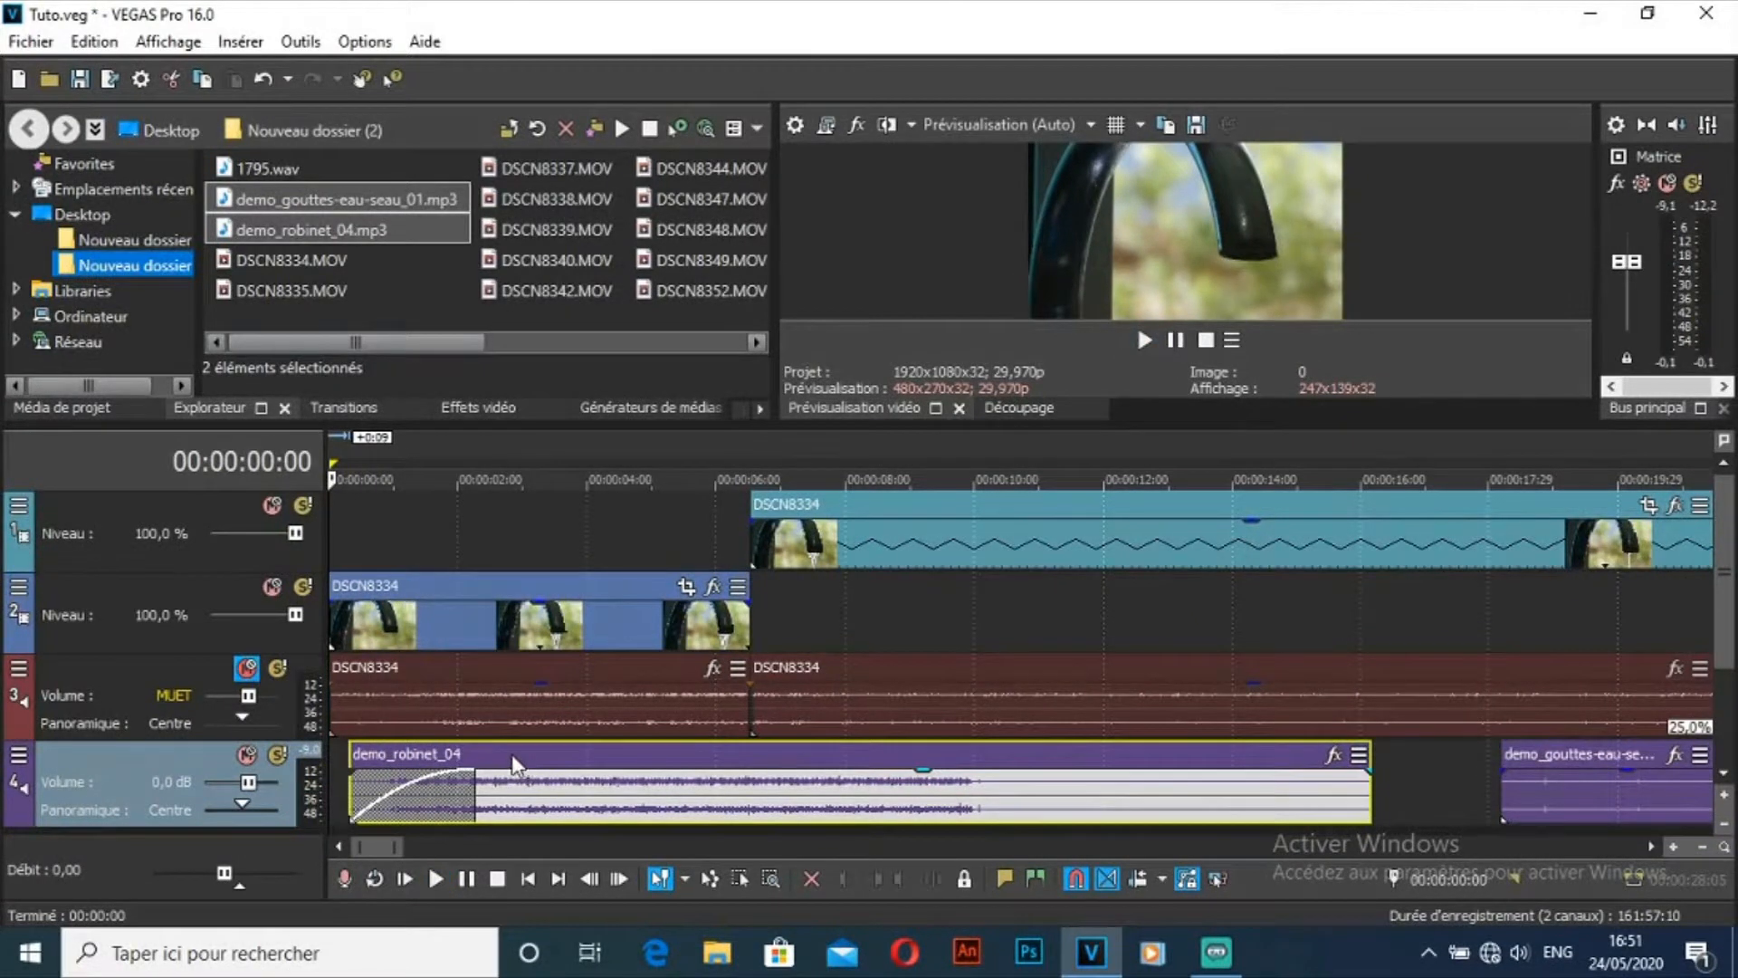
left_click_drag(515, 758, 520, 758)
key("space")
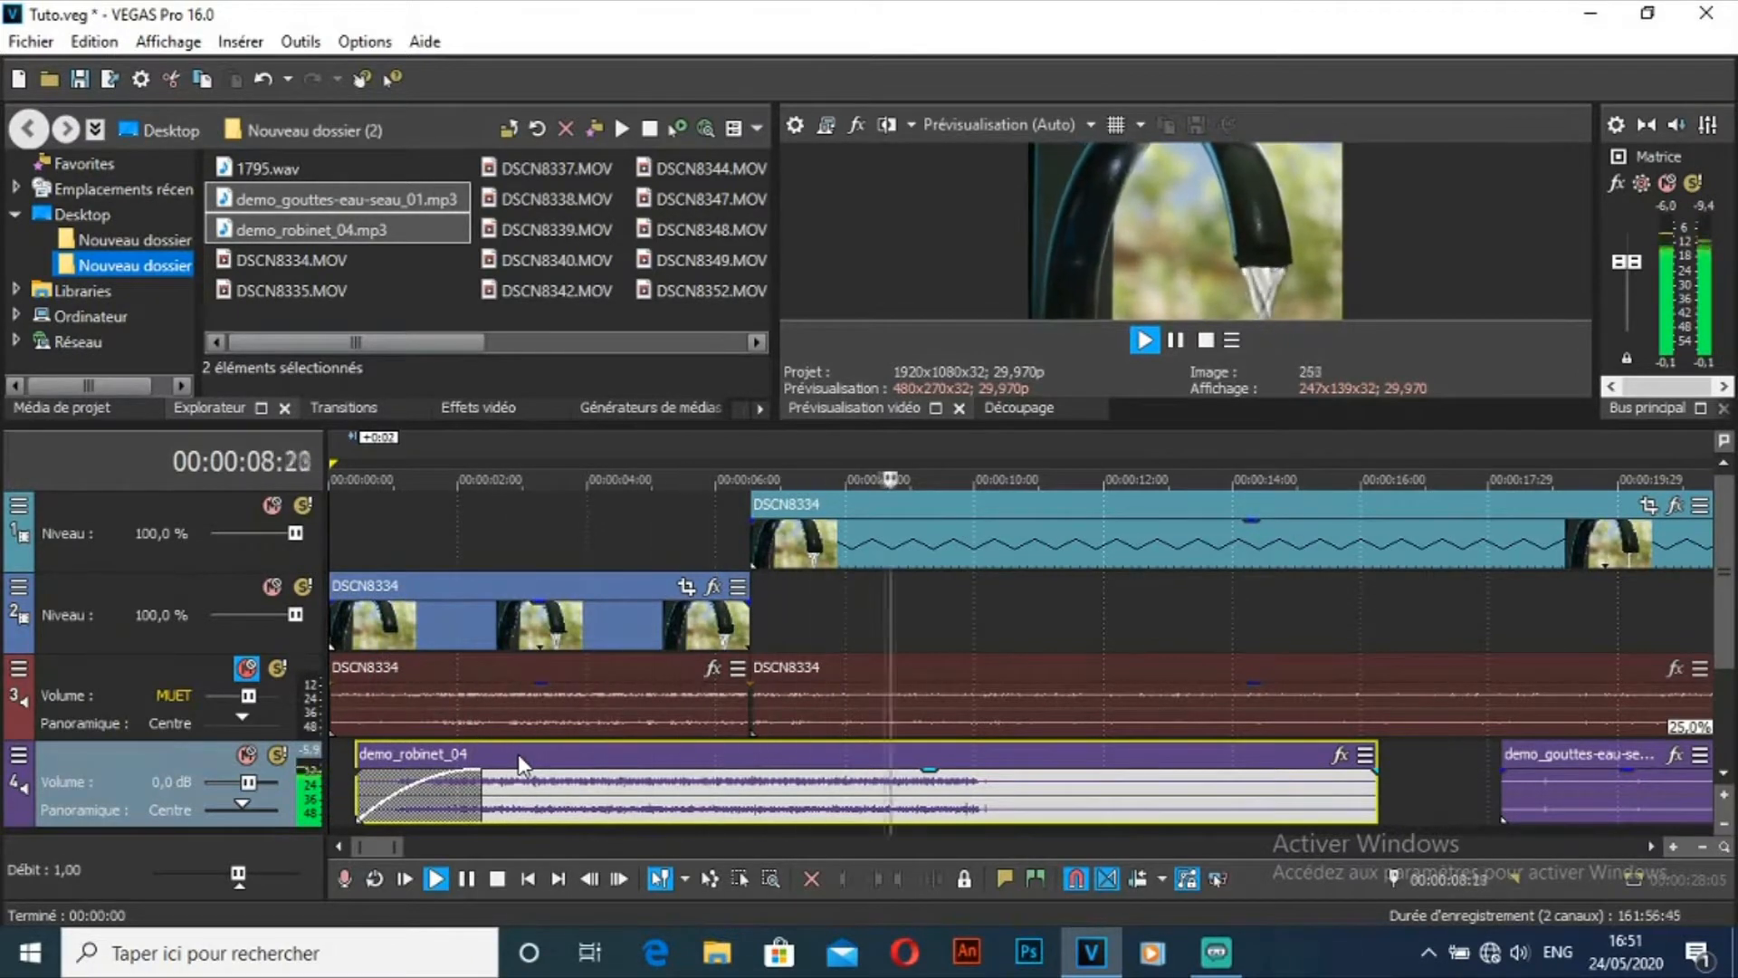
key("space")
Step: Trim the end of the demo_robinet_04 clip back to about 00:00:03:18 and play the shortened sound
left_click_drag(1375, 779, 559, 776)
key("space")
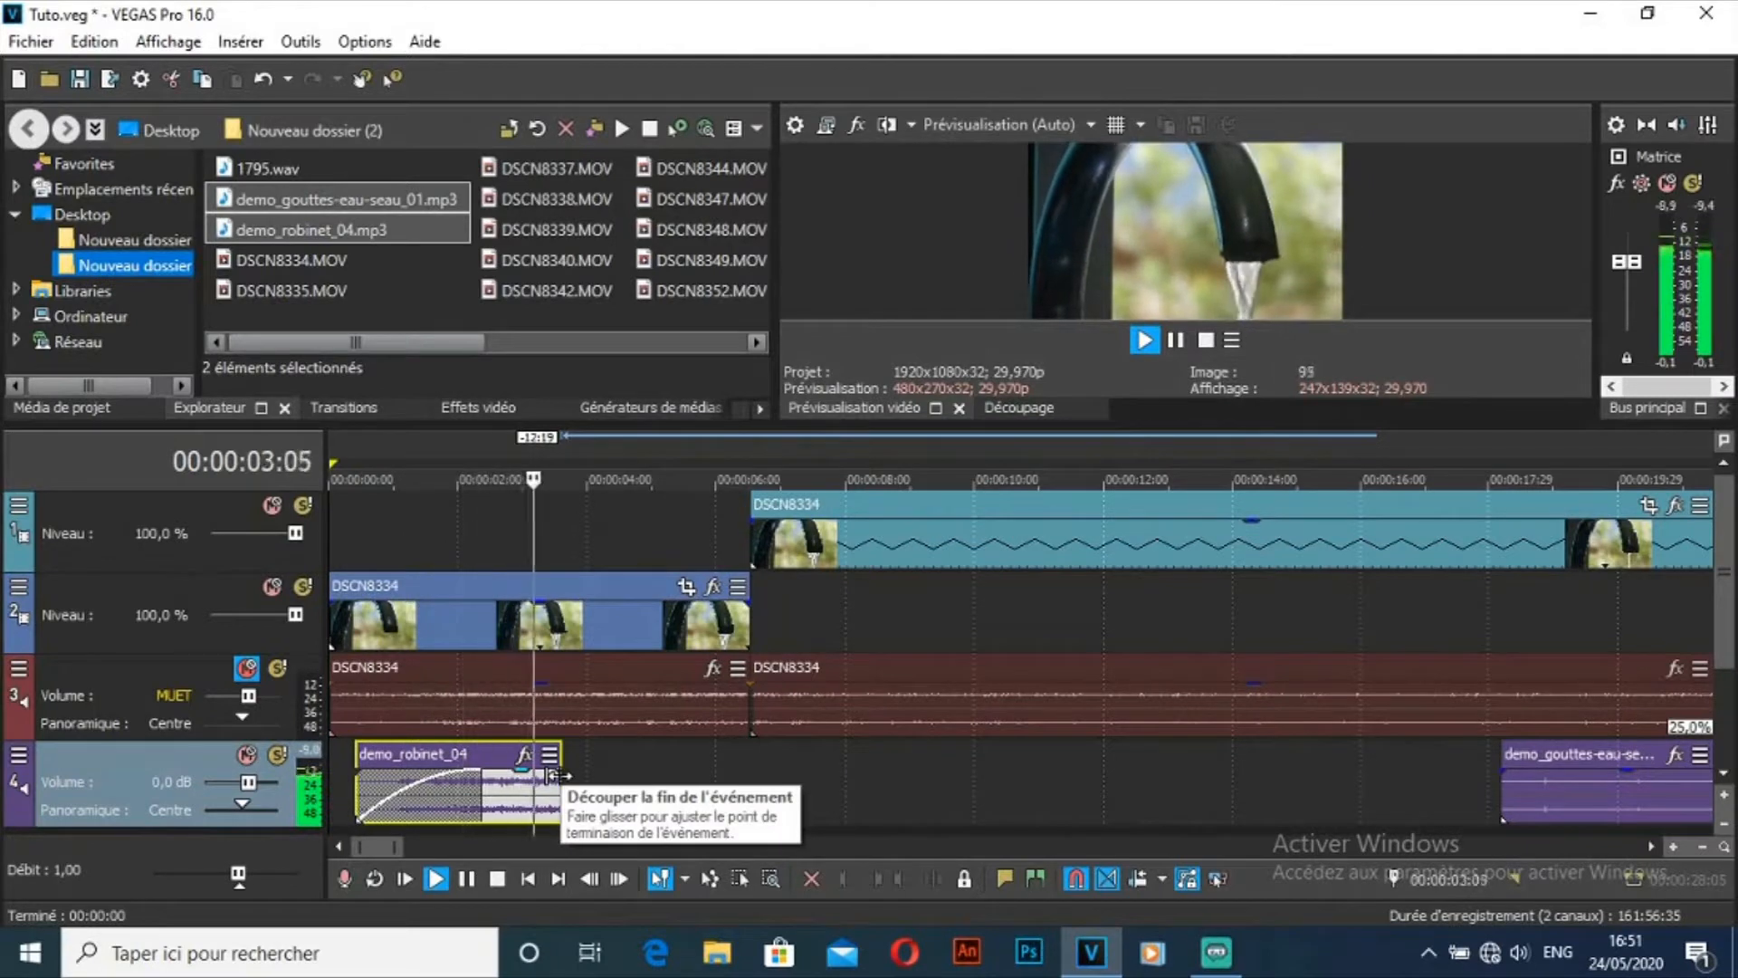
key("space")
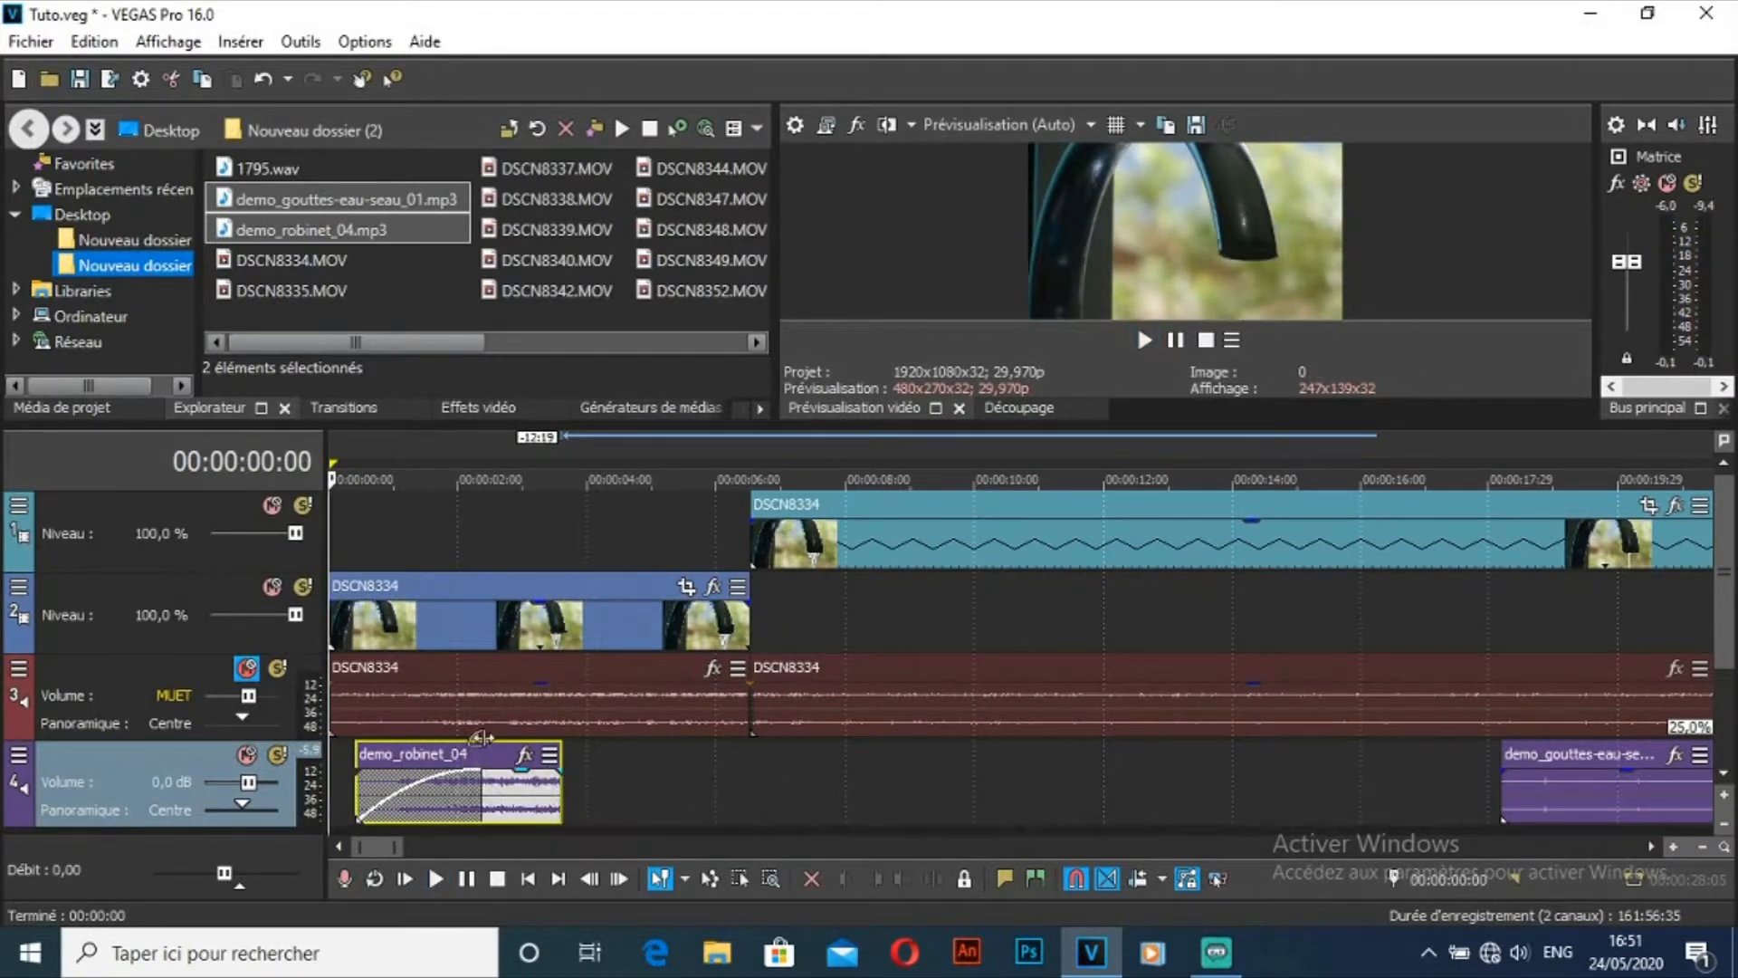
Step: Copy the trimmed demo_robinet_04 clip, paste it directly after itself and overlap the two by about 8 frames
left_click(506, 806)
right_click(507, 805)
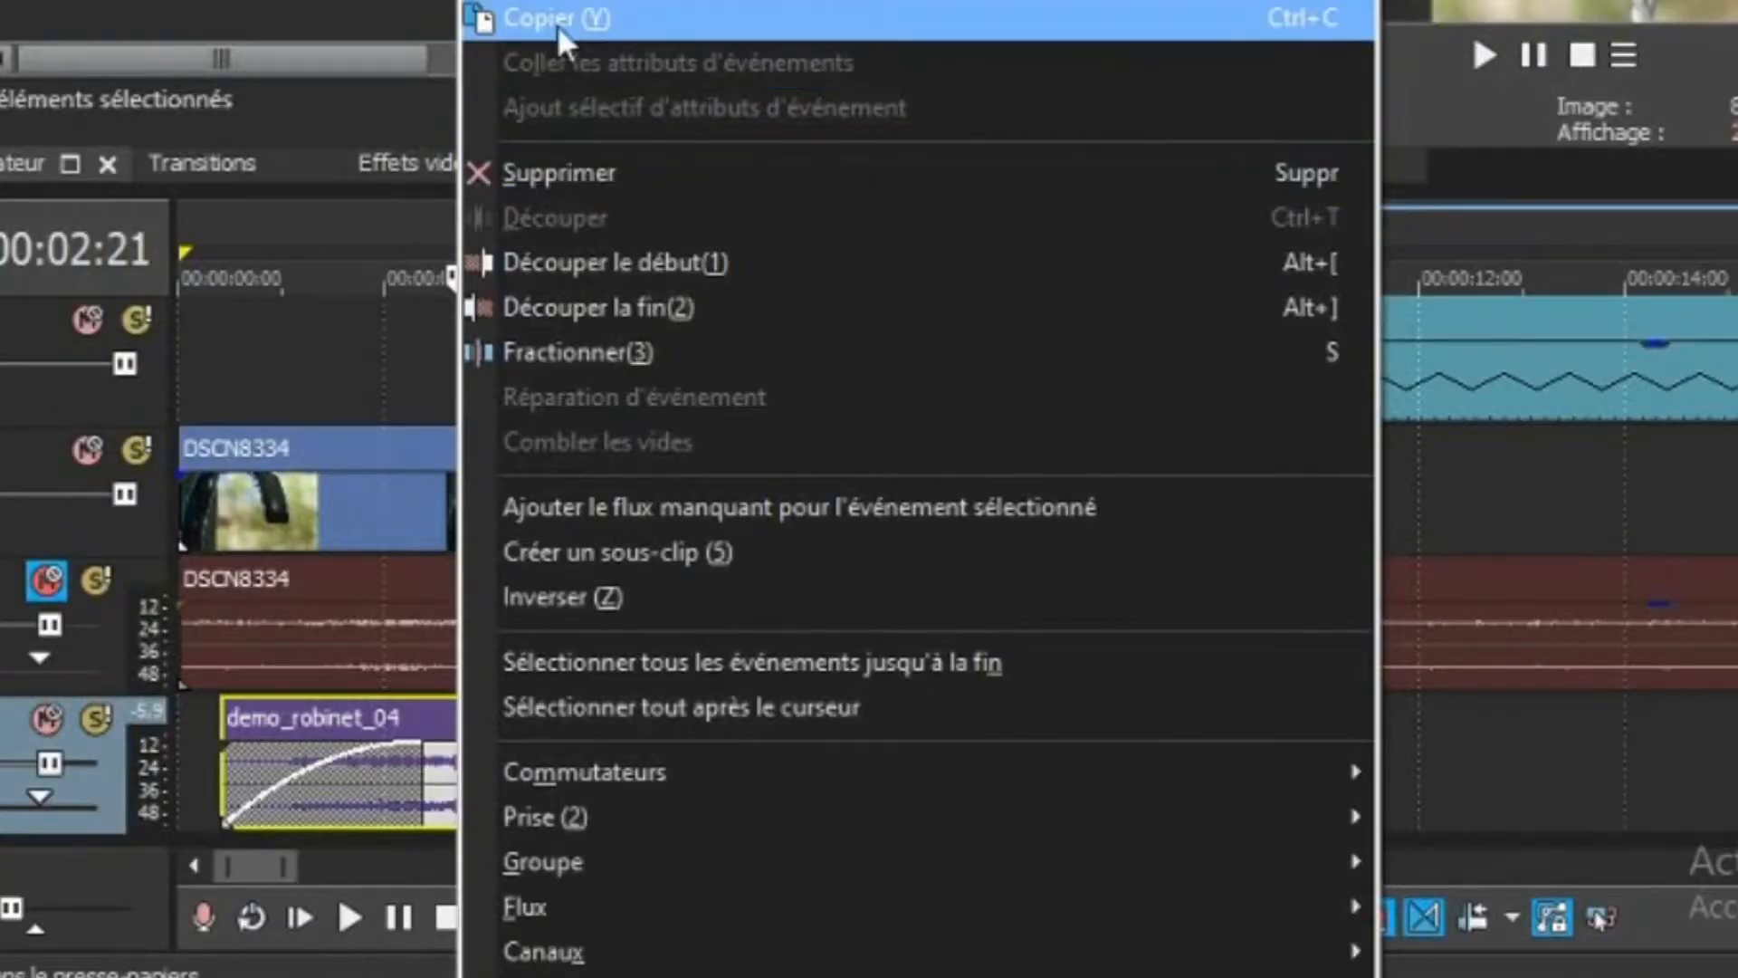
left_click(557, 24)
double_click(608, 742)
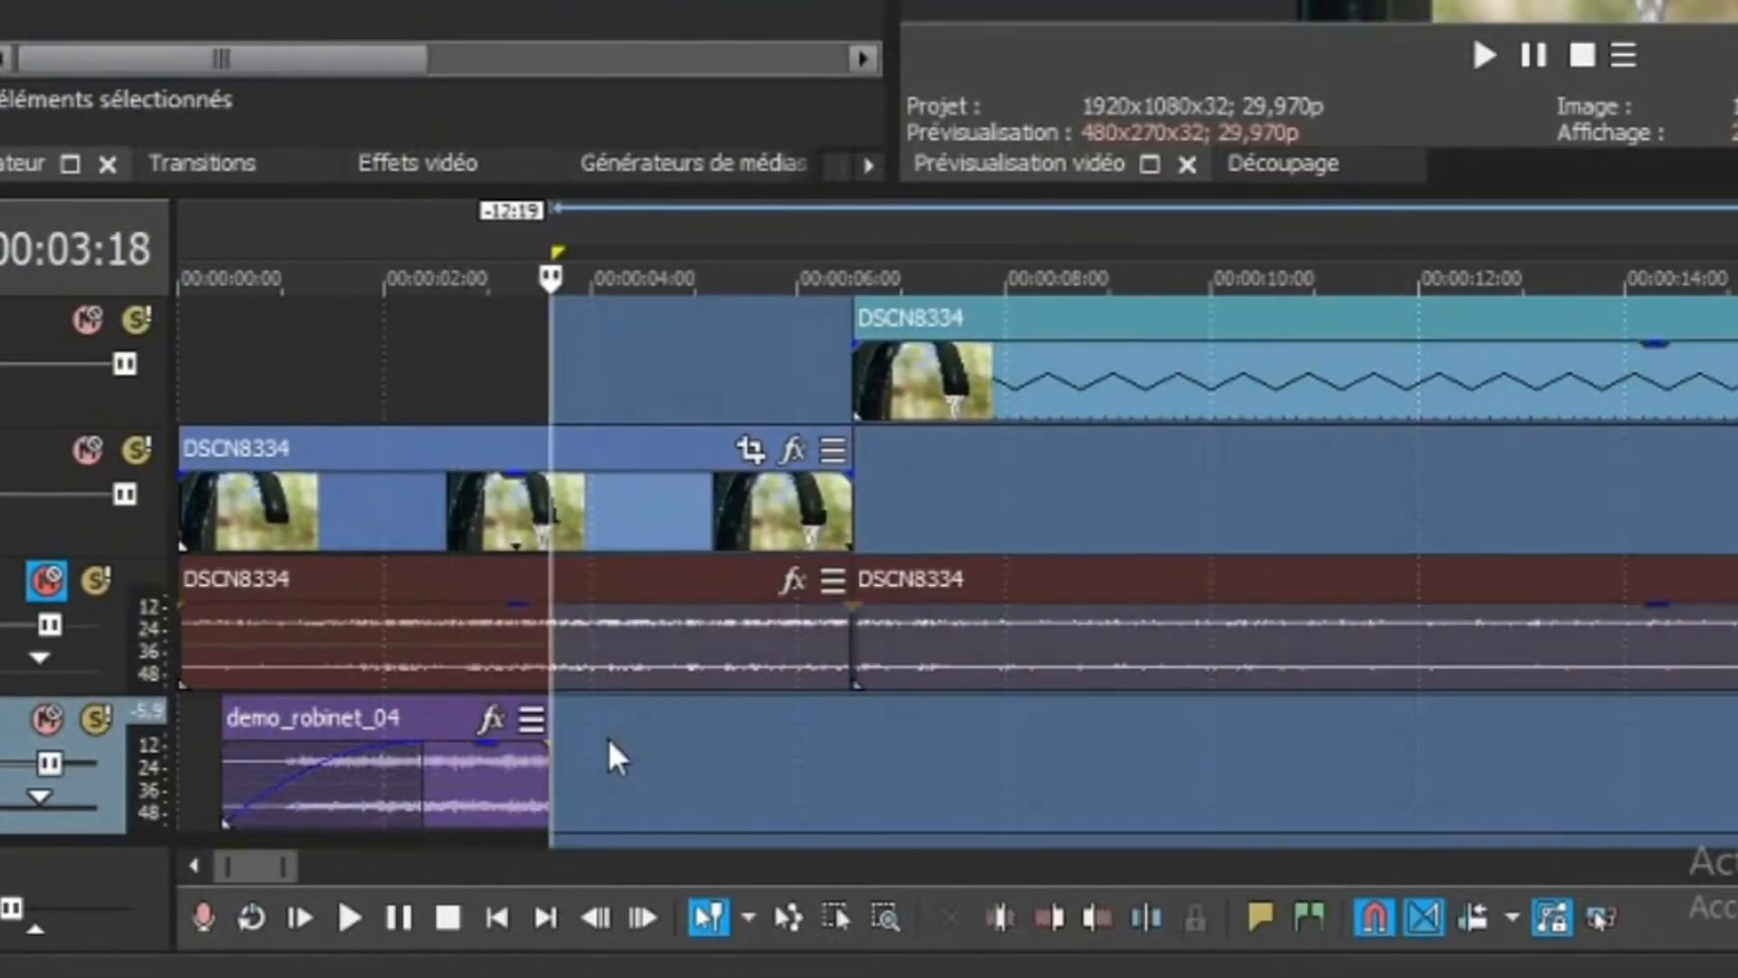
right_click(609, 744)
left_click(706, 1)
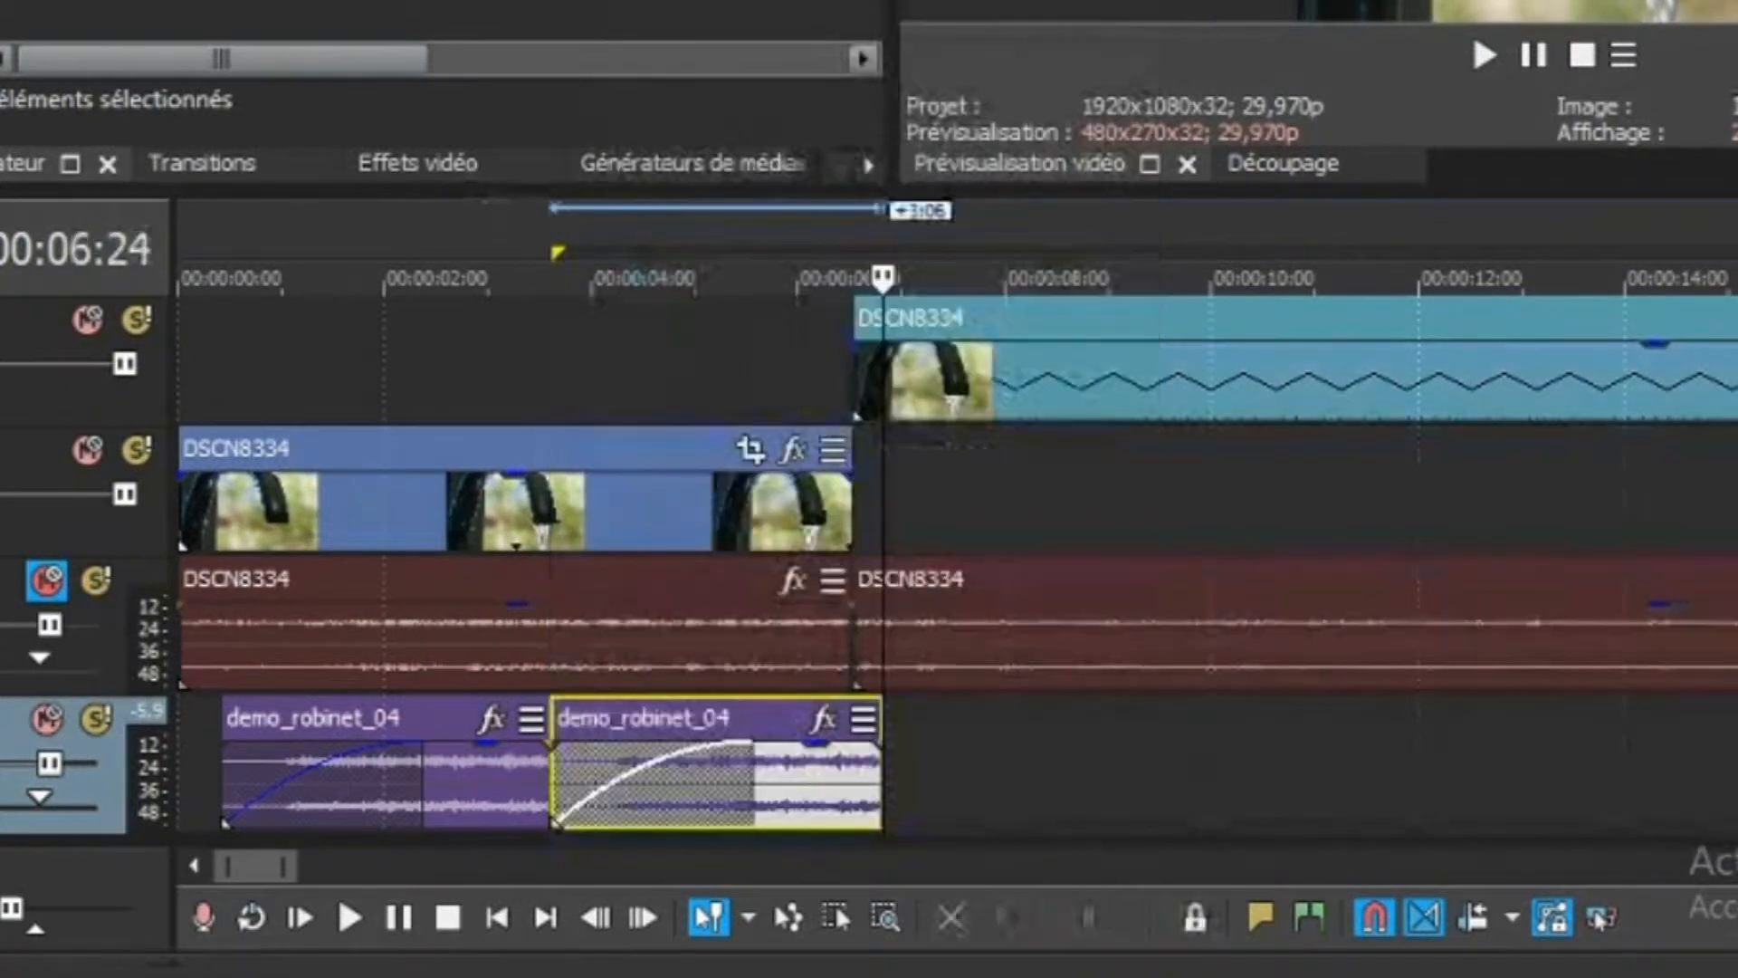
left_click_drag(736, 721, 698, 708)
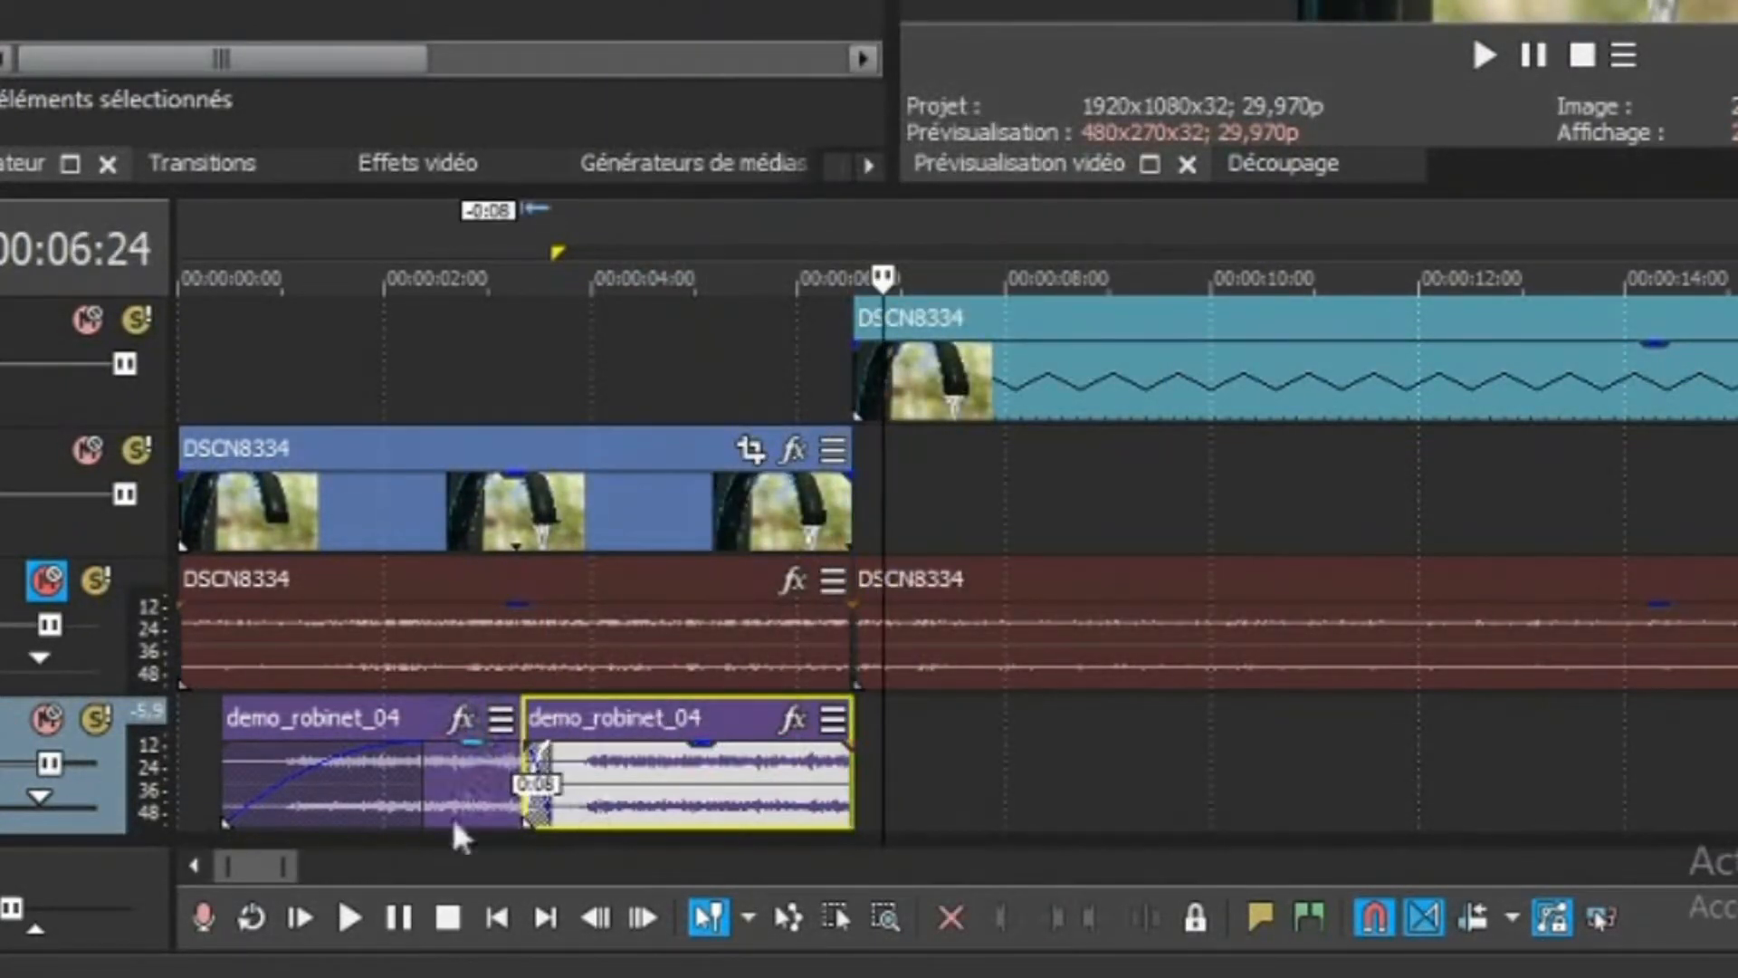
Step: Increase the crossfade between the first two demo_robinet_04 segments to about one second, previewing the transition
left_click(457, 801)
key("space")
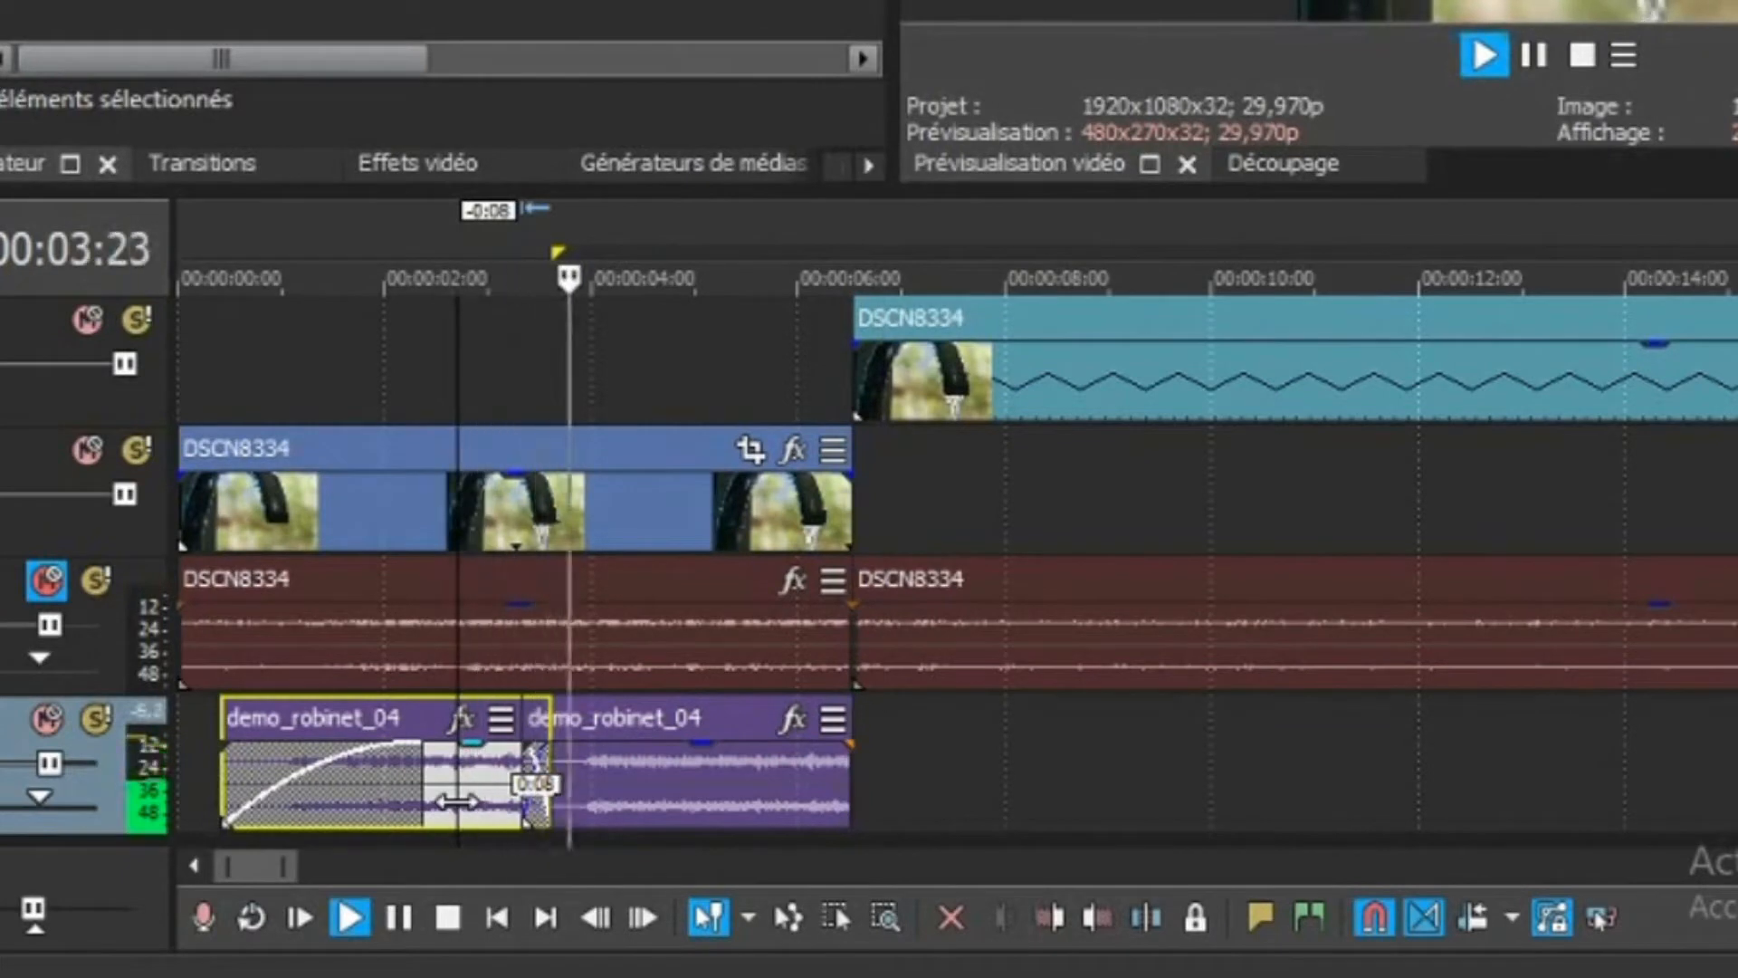
key("space")
left_click_drag(534, 781, 539, 726)
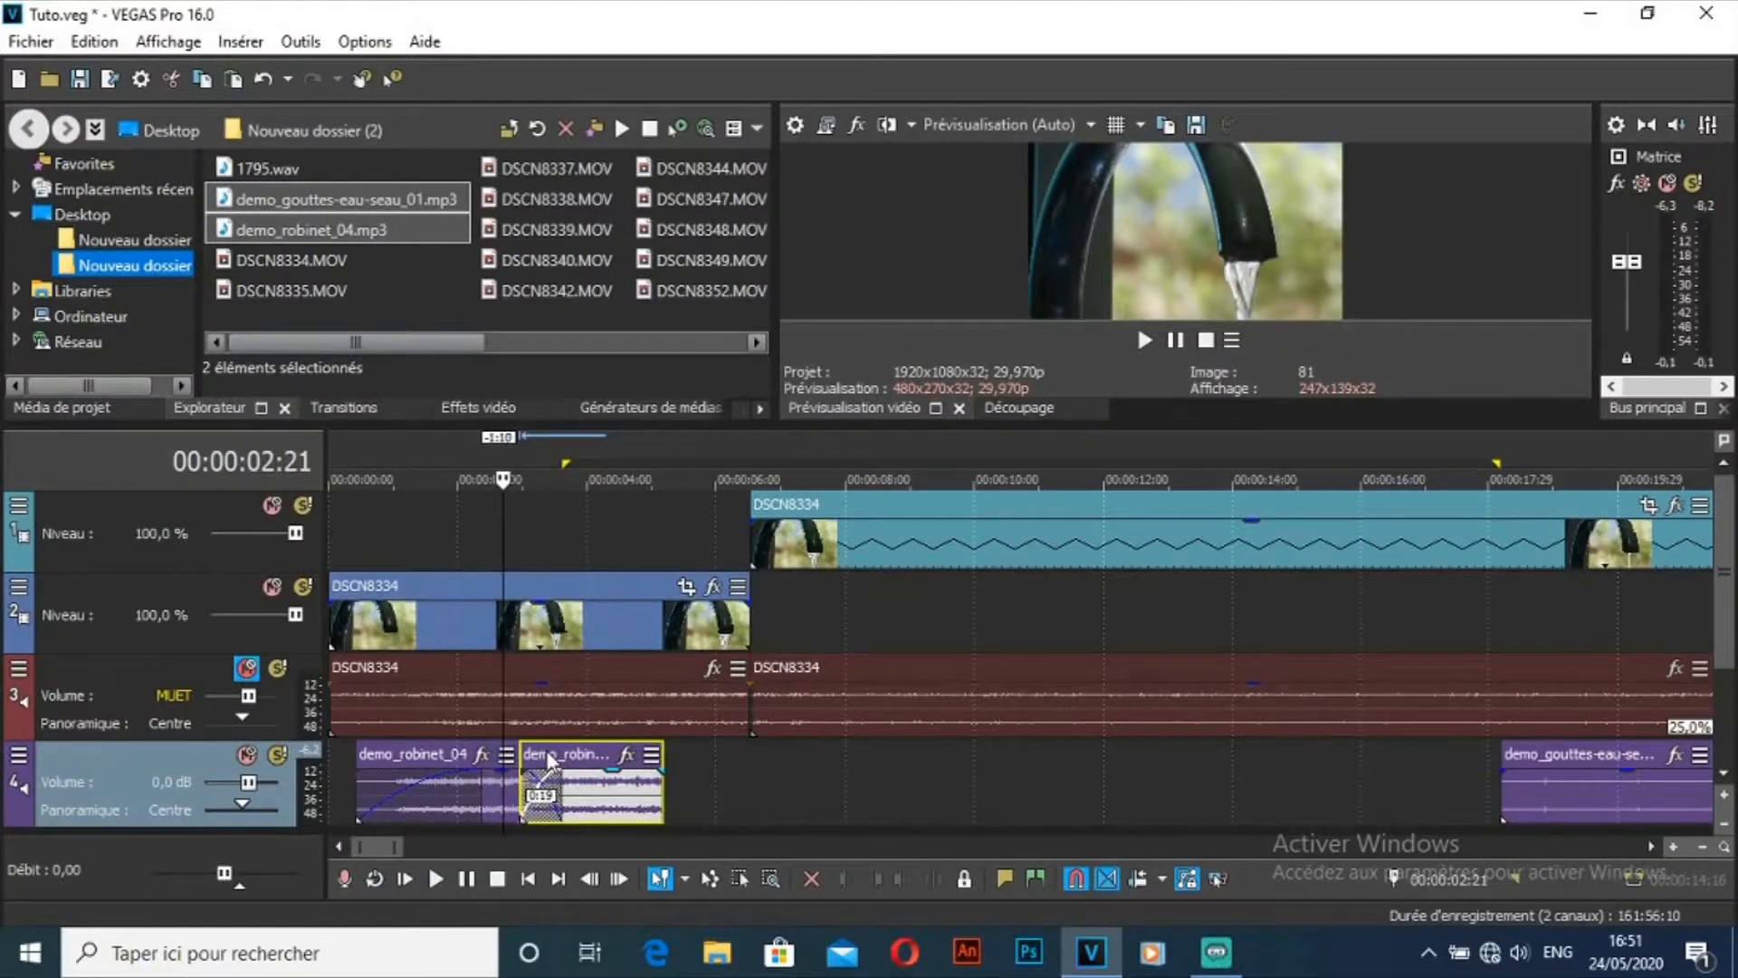
left_click_drag(542, 752, 495, 788)
left_click(481, 801)
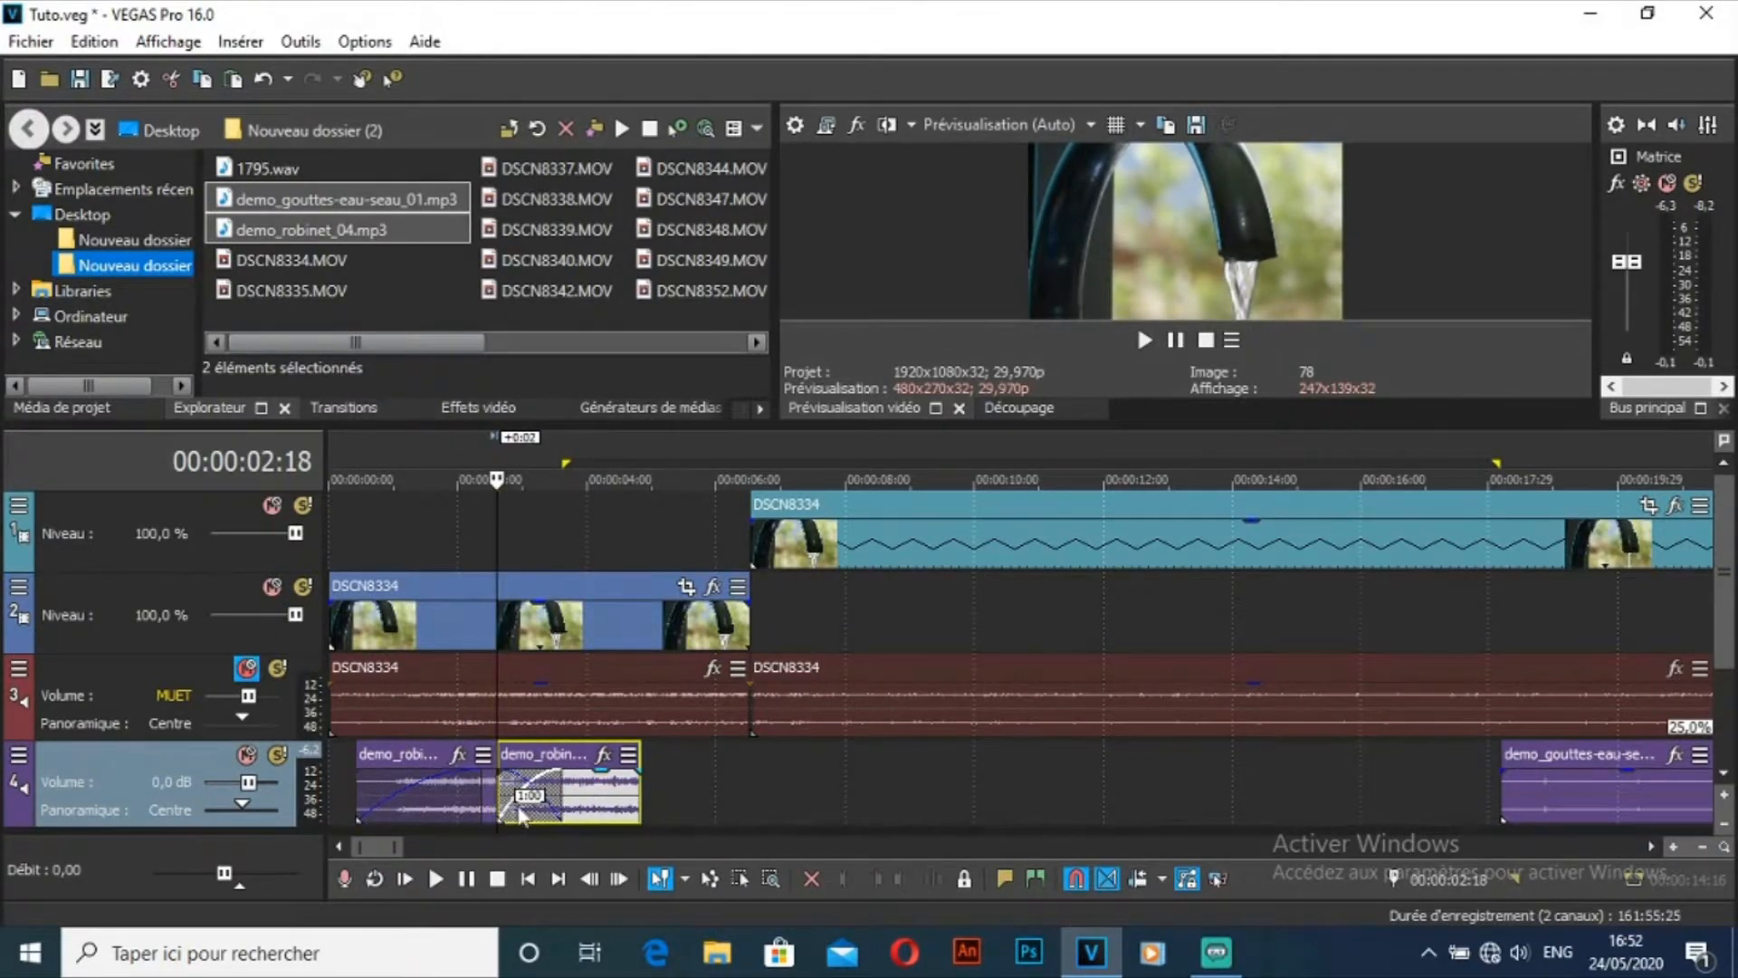
key("space")
key("space")
right_click(673, 786)
left_click(706, 243)
key("Delete")
Step: Copy a demo_robinet_04 segment, paste it as a third one, overlap it about 1:01 with the second and preview the sequence
right_click(601, 783)
left_click(671, 319)
right_click(664, 784)
left_click(710, 241)
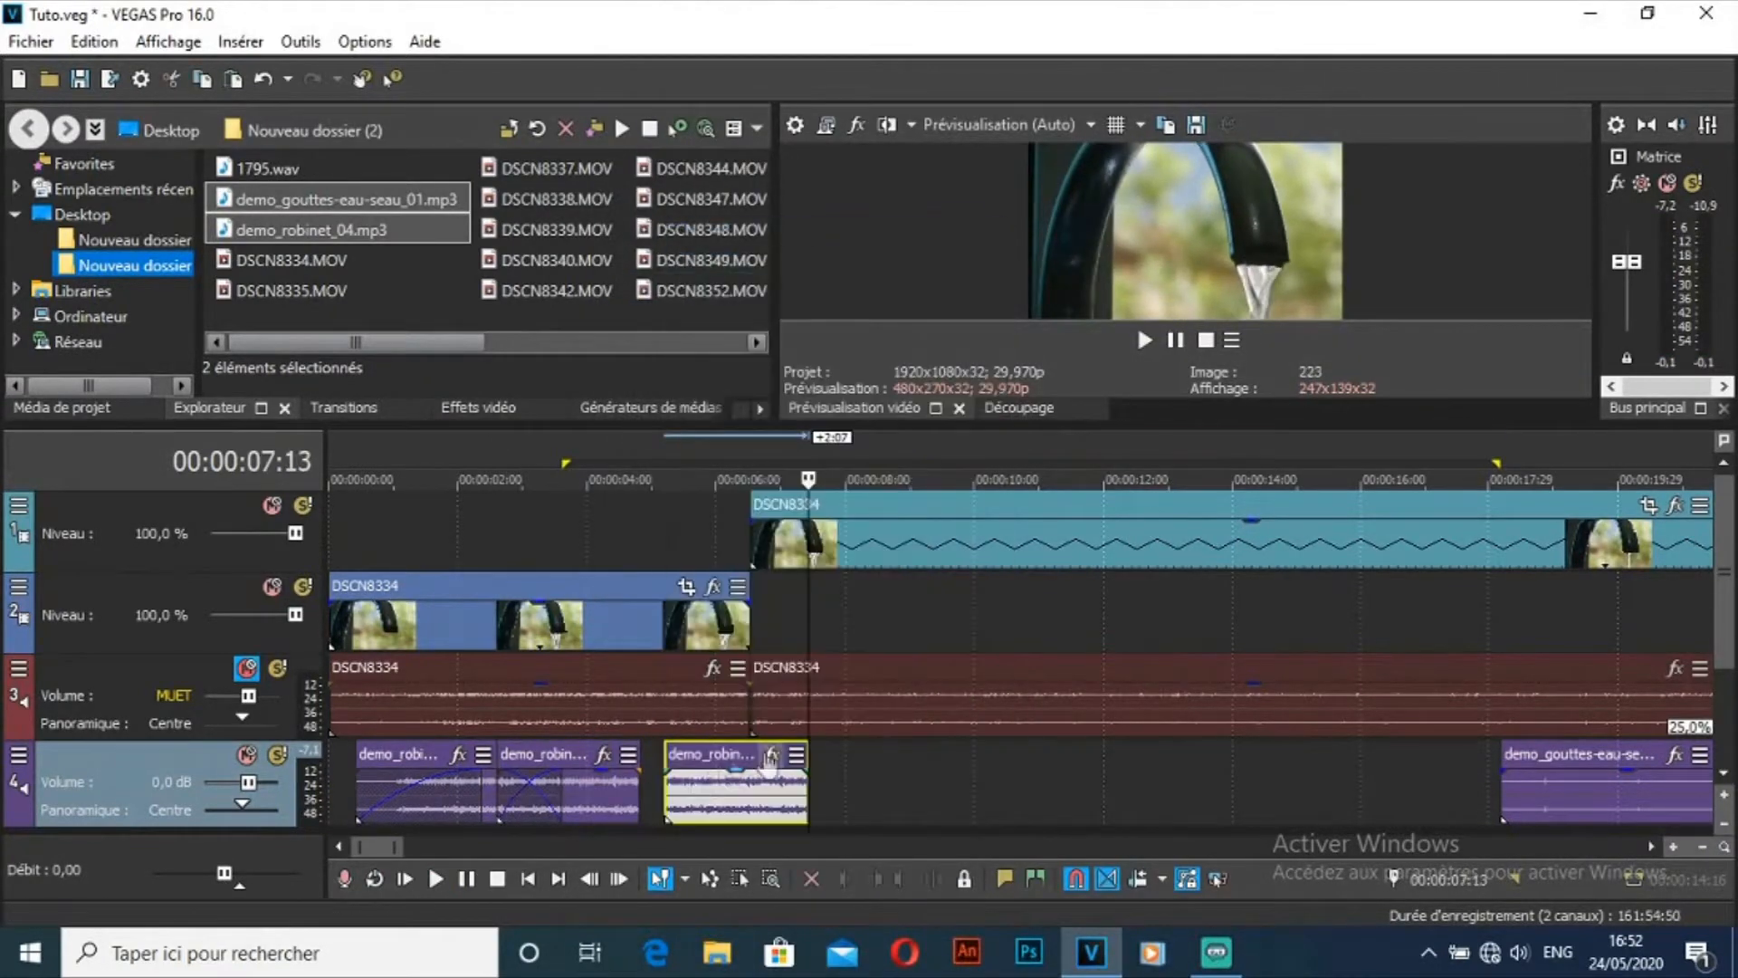
left_click_drag(688, 767, 650, 765)
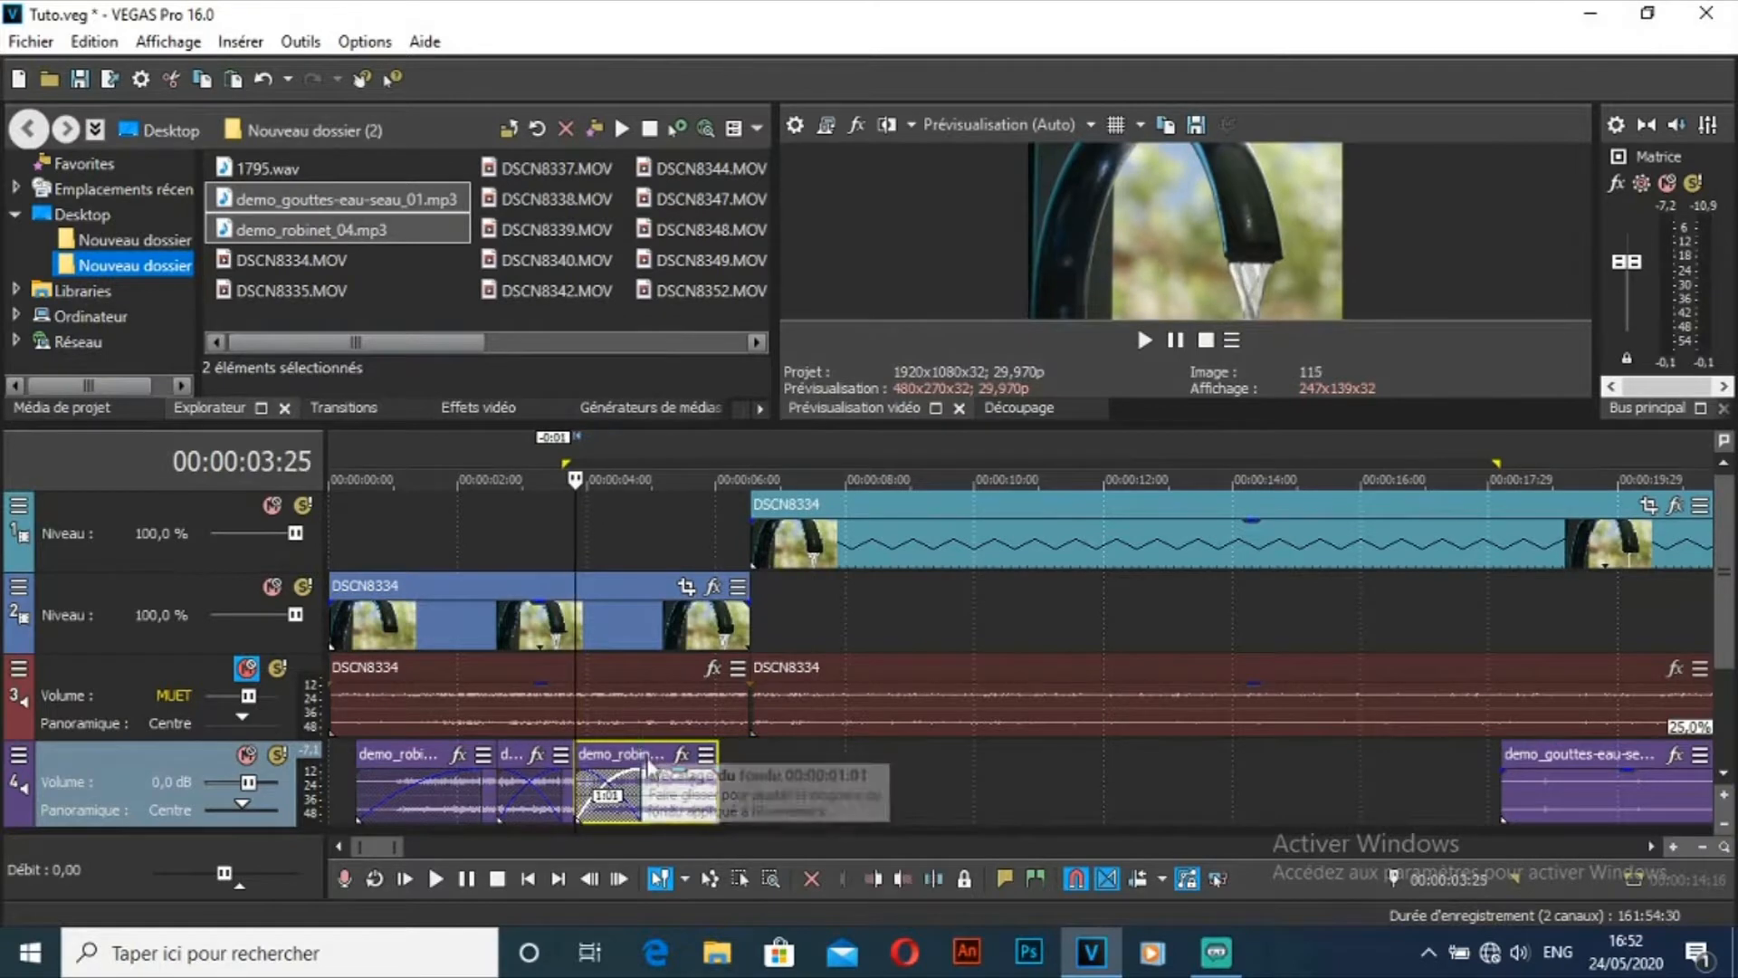
key("space")
left_click(357, 770)
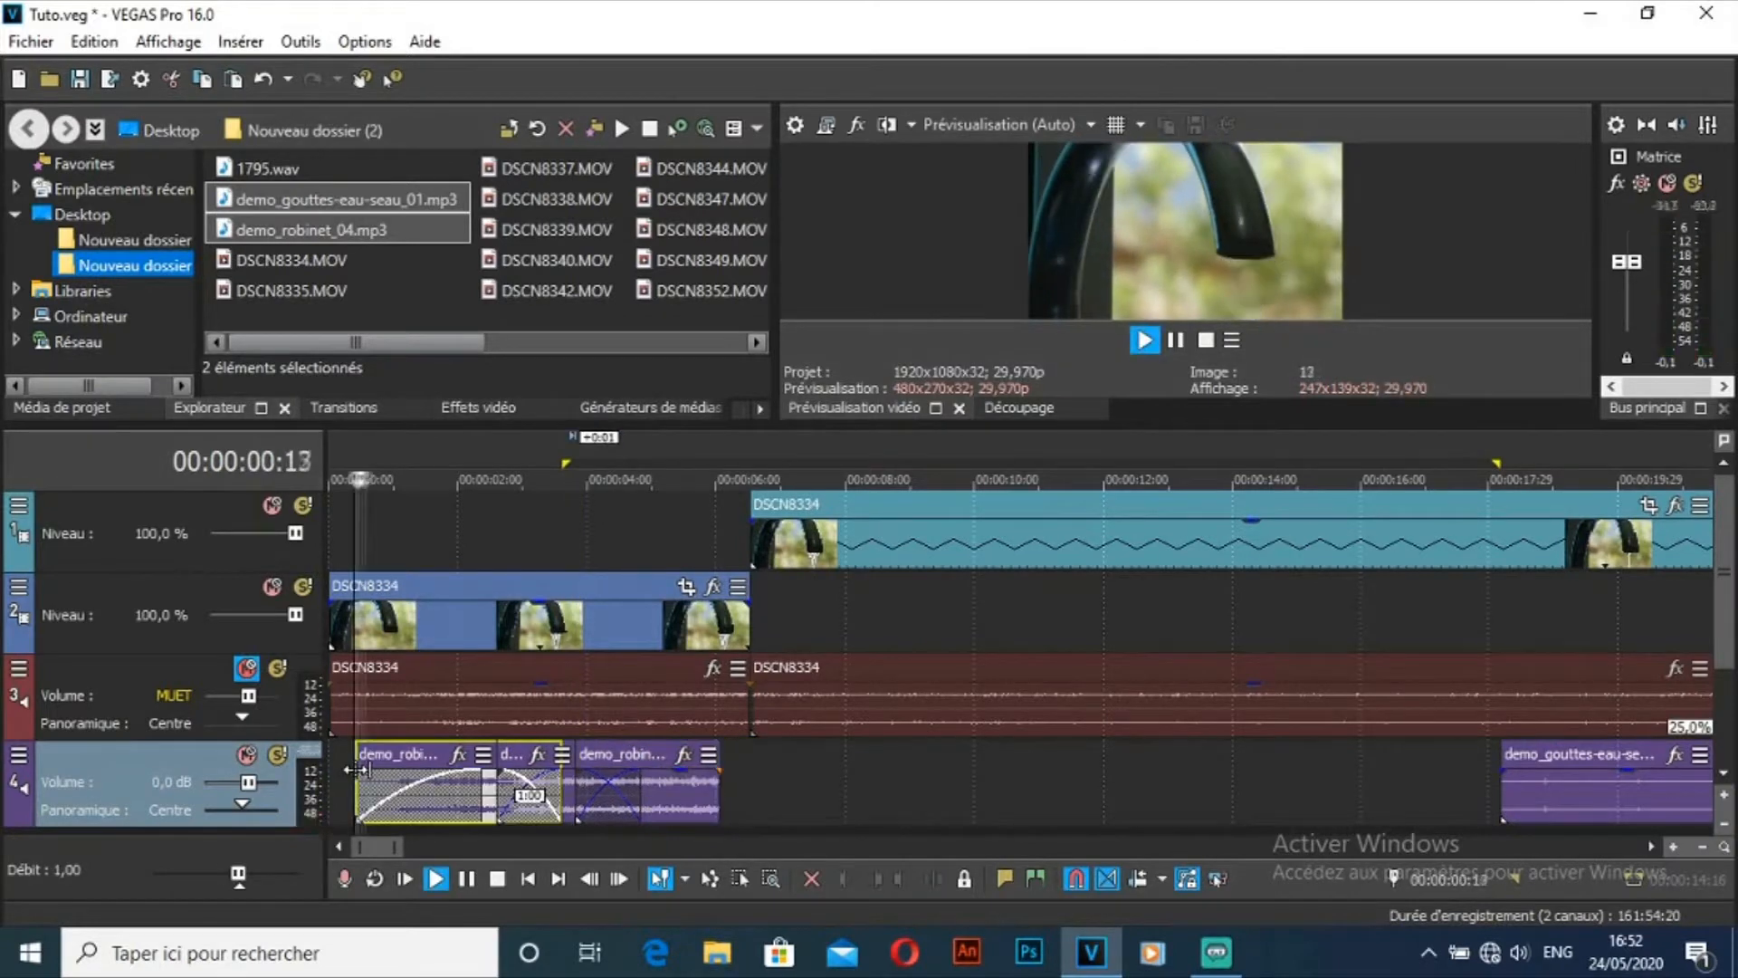
key("space")
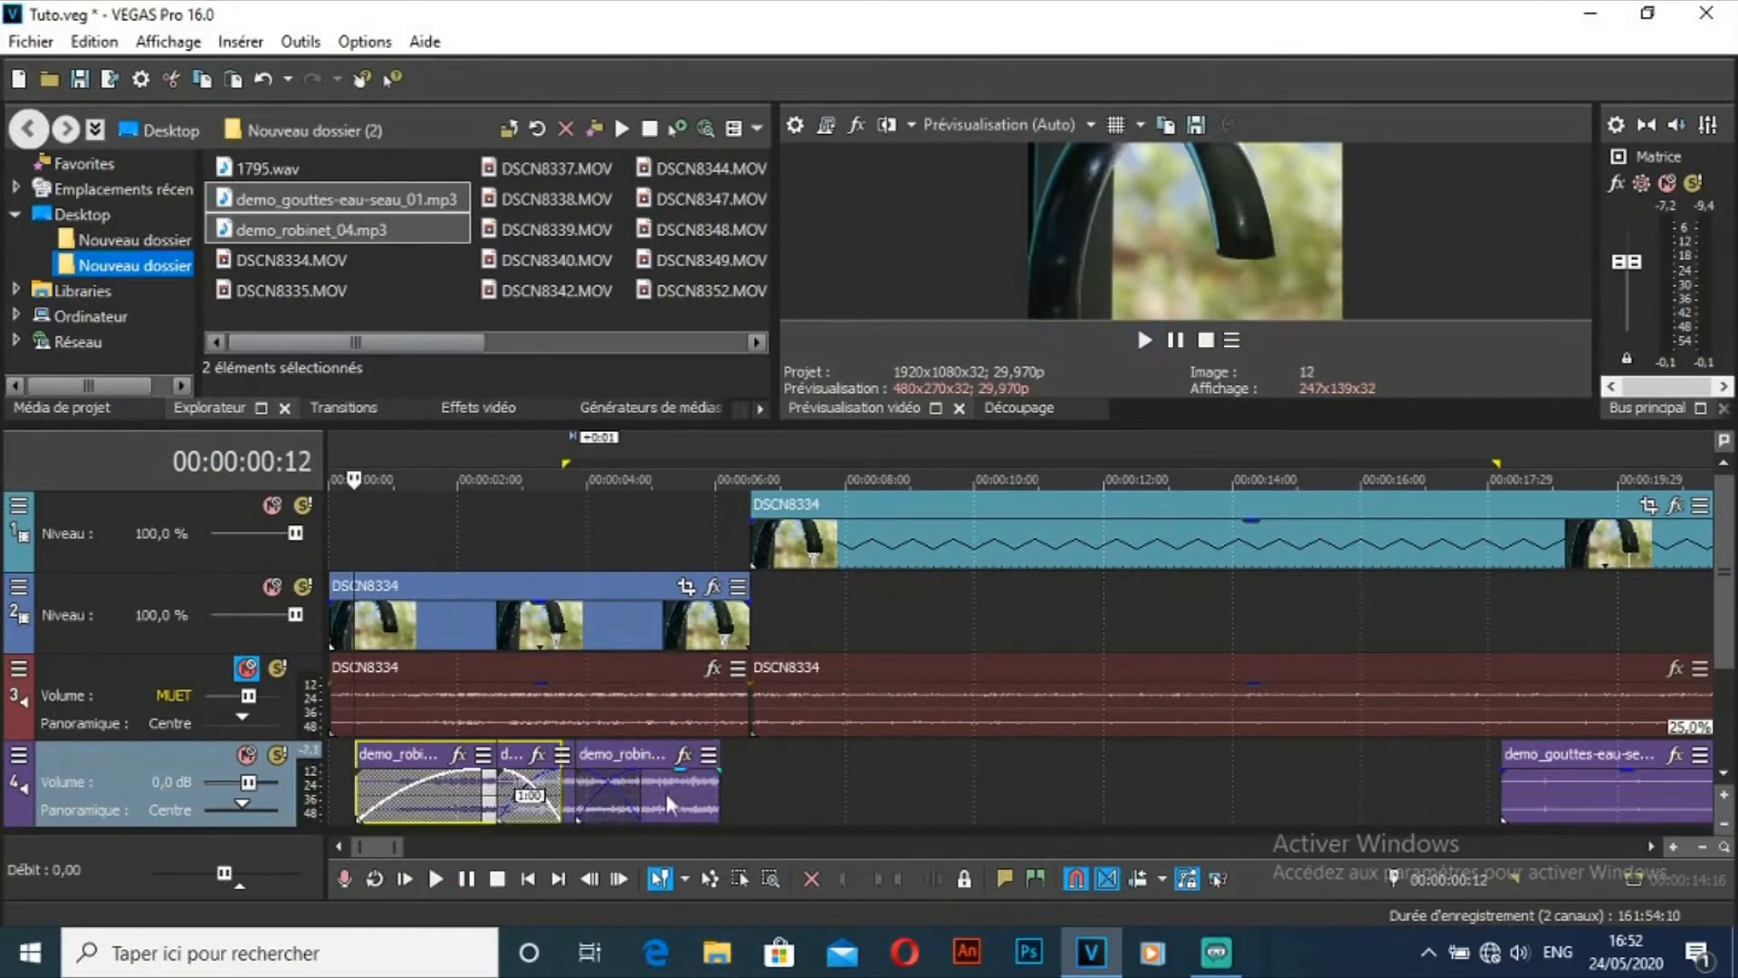
Step: Extend the third demo_robinet_04 segment to the start of the track 1 DSCN8334 clip and paste another copy after it
left_click(701, 792)
key("space")
left_click_drag(717, 805, 1427, 797)
key("space")
right_click(779, 787)
left_click(819, 245)
key("space")
key("space")
Step: Try removing the third demo_robinet_04 segment, play the result and undo the last two changes
left_click(692, 793)
key("Delete")
left_click(751, 803)
key("space")
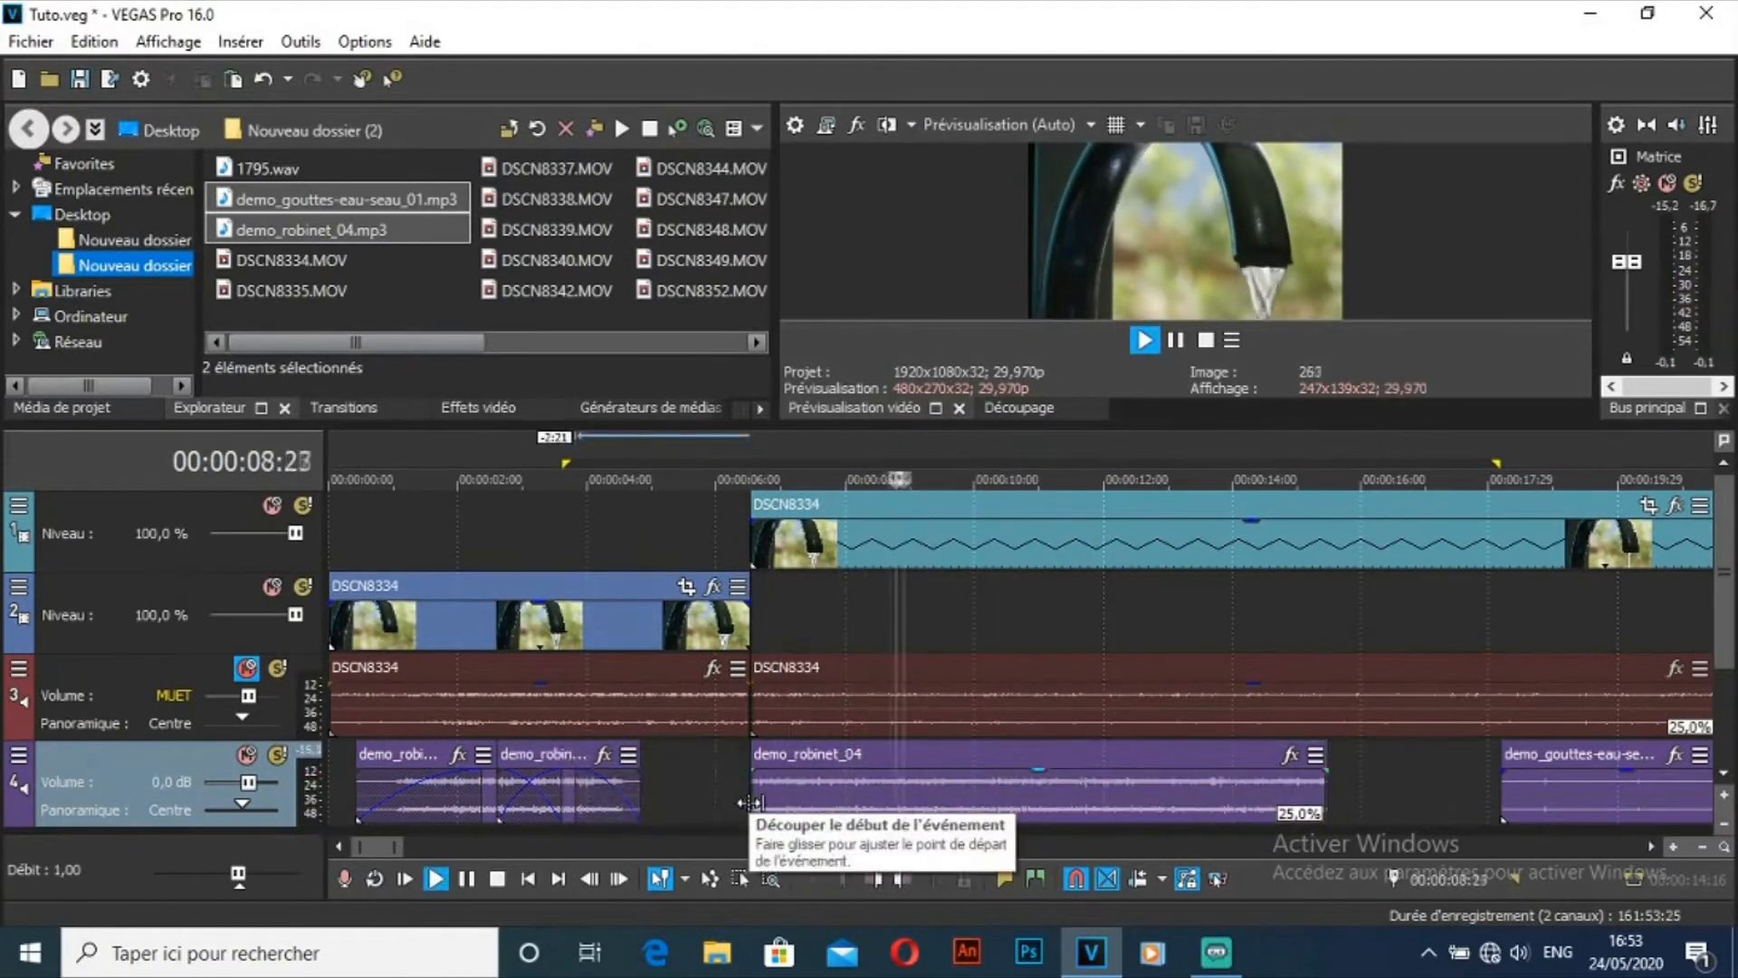
key("ctrl+z")
key("ctrl+z")
key("space")
Step: Paste four more demo_robinet_04 copies after the fourth segment and close the gaps between the first of them
left_click(905, 765)
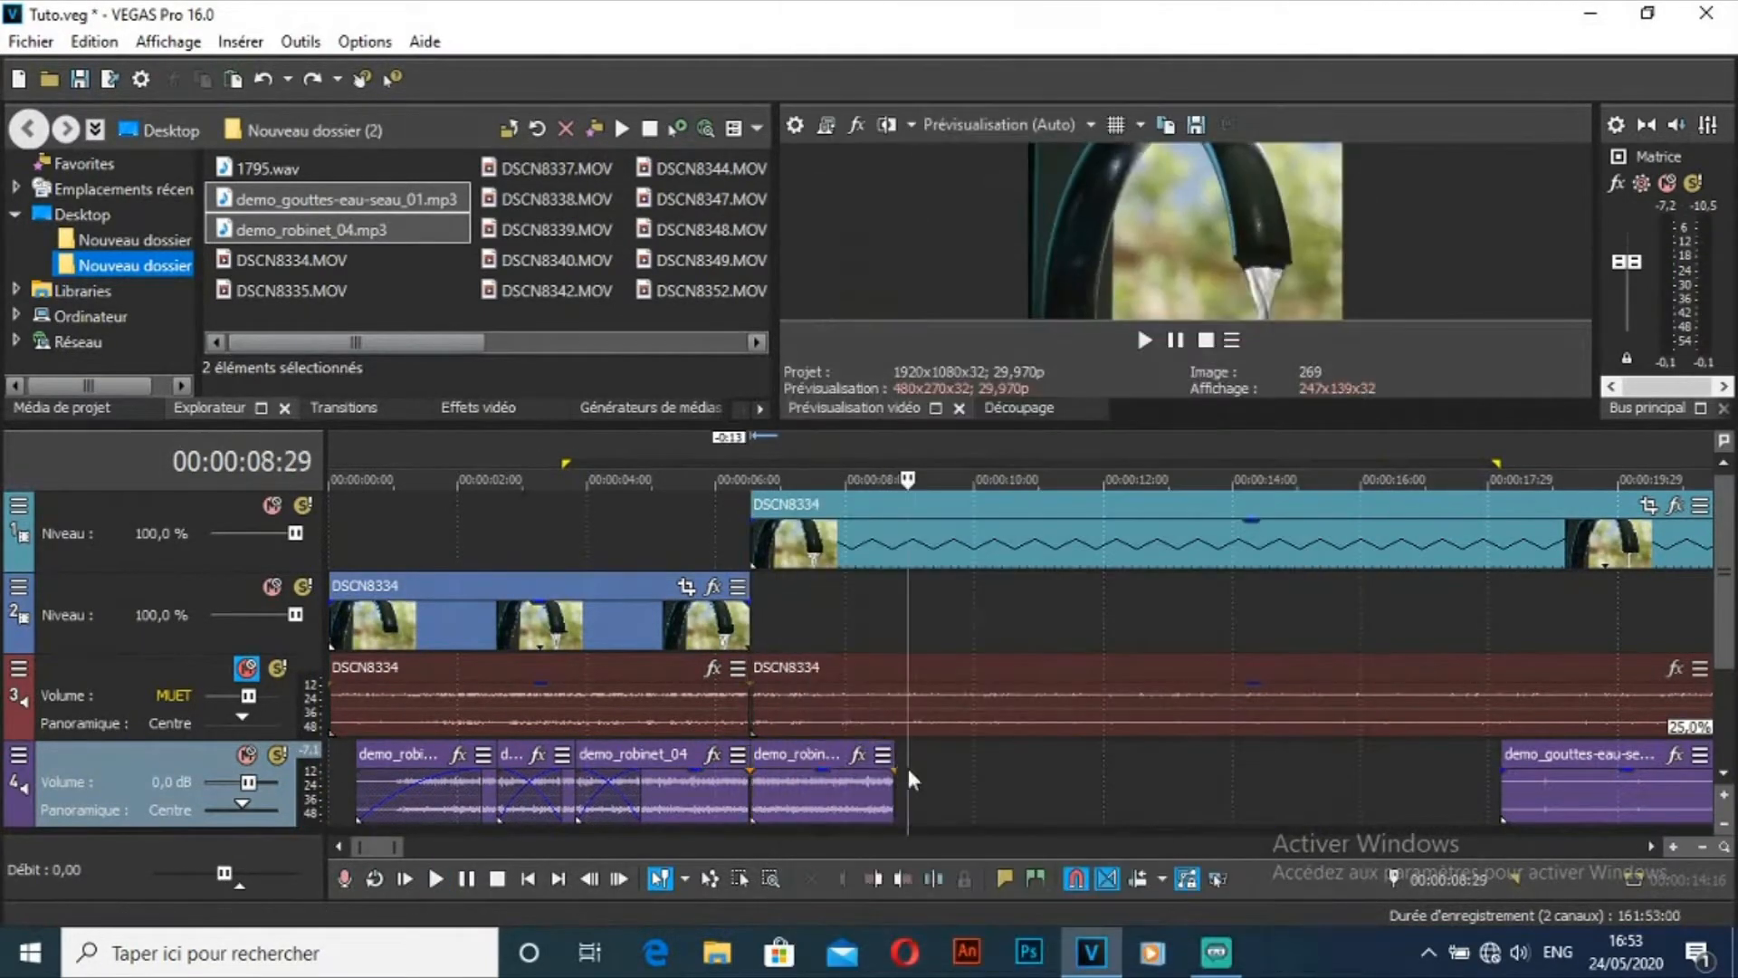
key("ctrl+v")
right_click(1090, 791)
left_click(1135, 249)
right_click(1297, 790)
left_click(1346, 249)
right_click(1412, 792)
left_click(1459, 250)
left_click_drag(959, 769, 945, 770)
left_click_drag(1081, 785, 1069, 786)
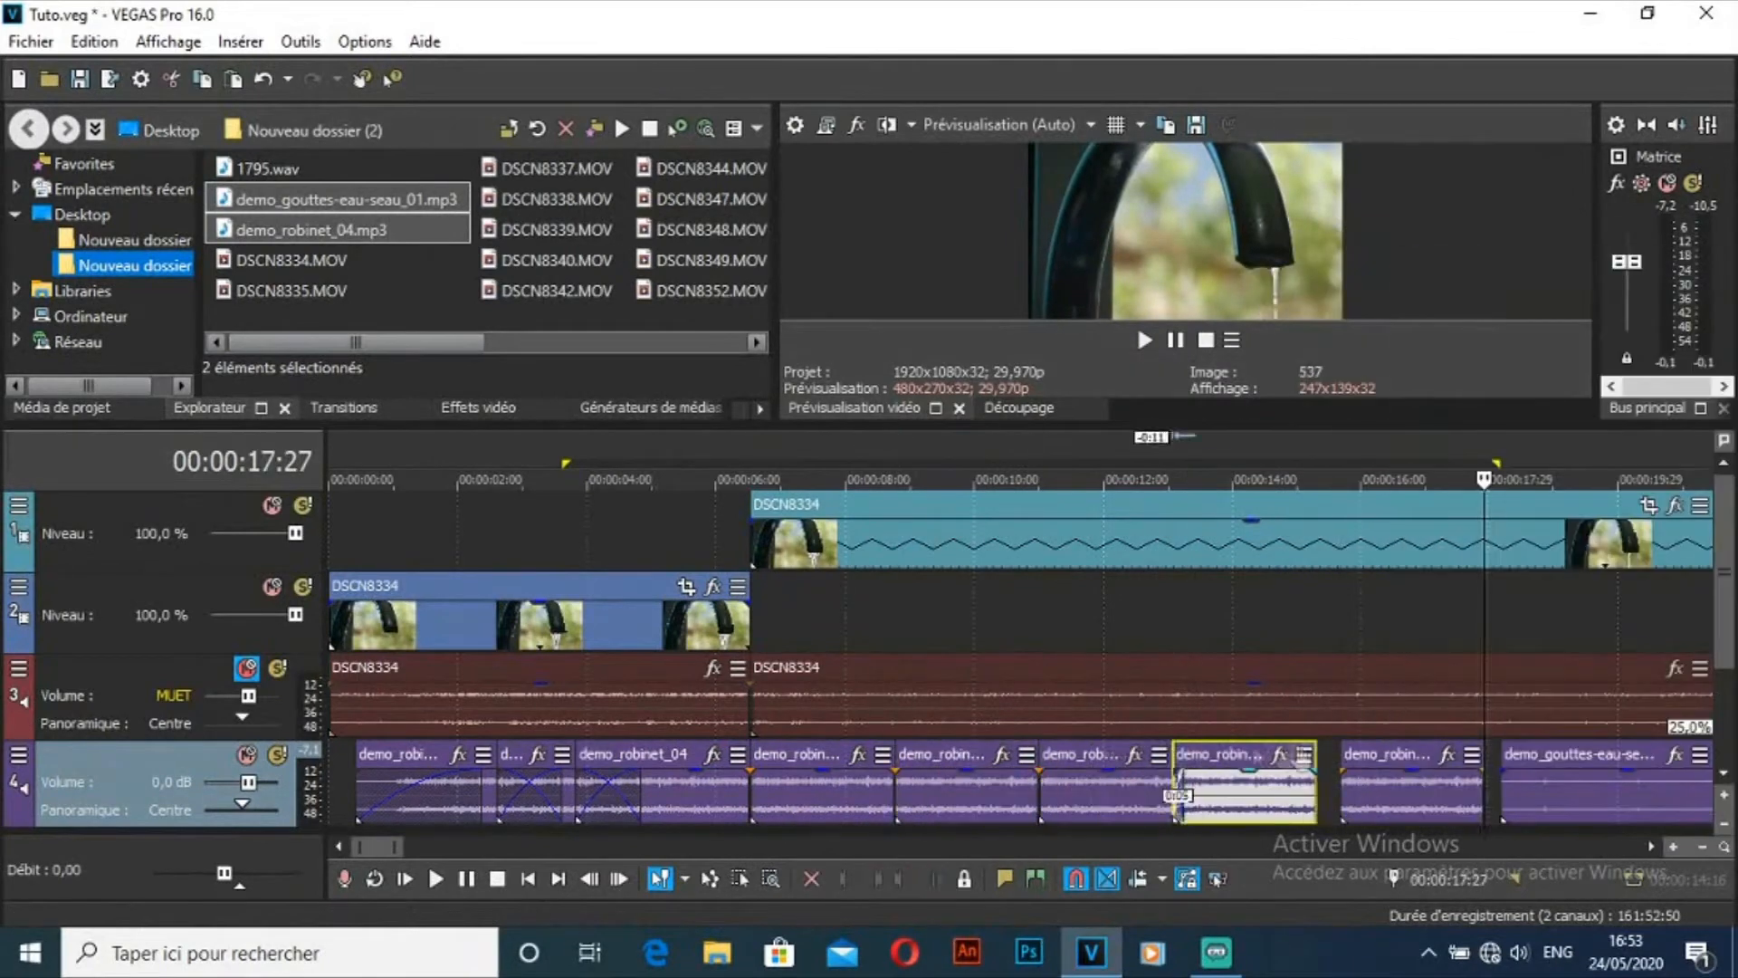
Step: Slide the pasted demo_robinet_04 copies earlier so each crossfades with the one before it, checking the sound by playback
left_click(713, 815)
key("space")
left_click_drag(944, 794, 878, 795)
left_click_drag(1087, 795, 957, 796)
left_click_drag(1239, 803, 1045, 802)
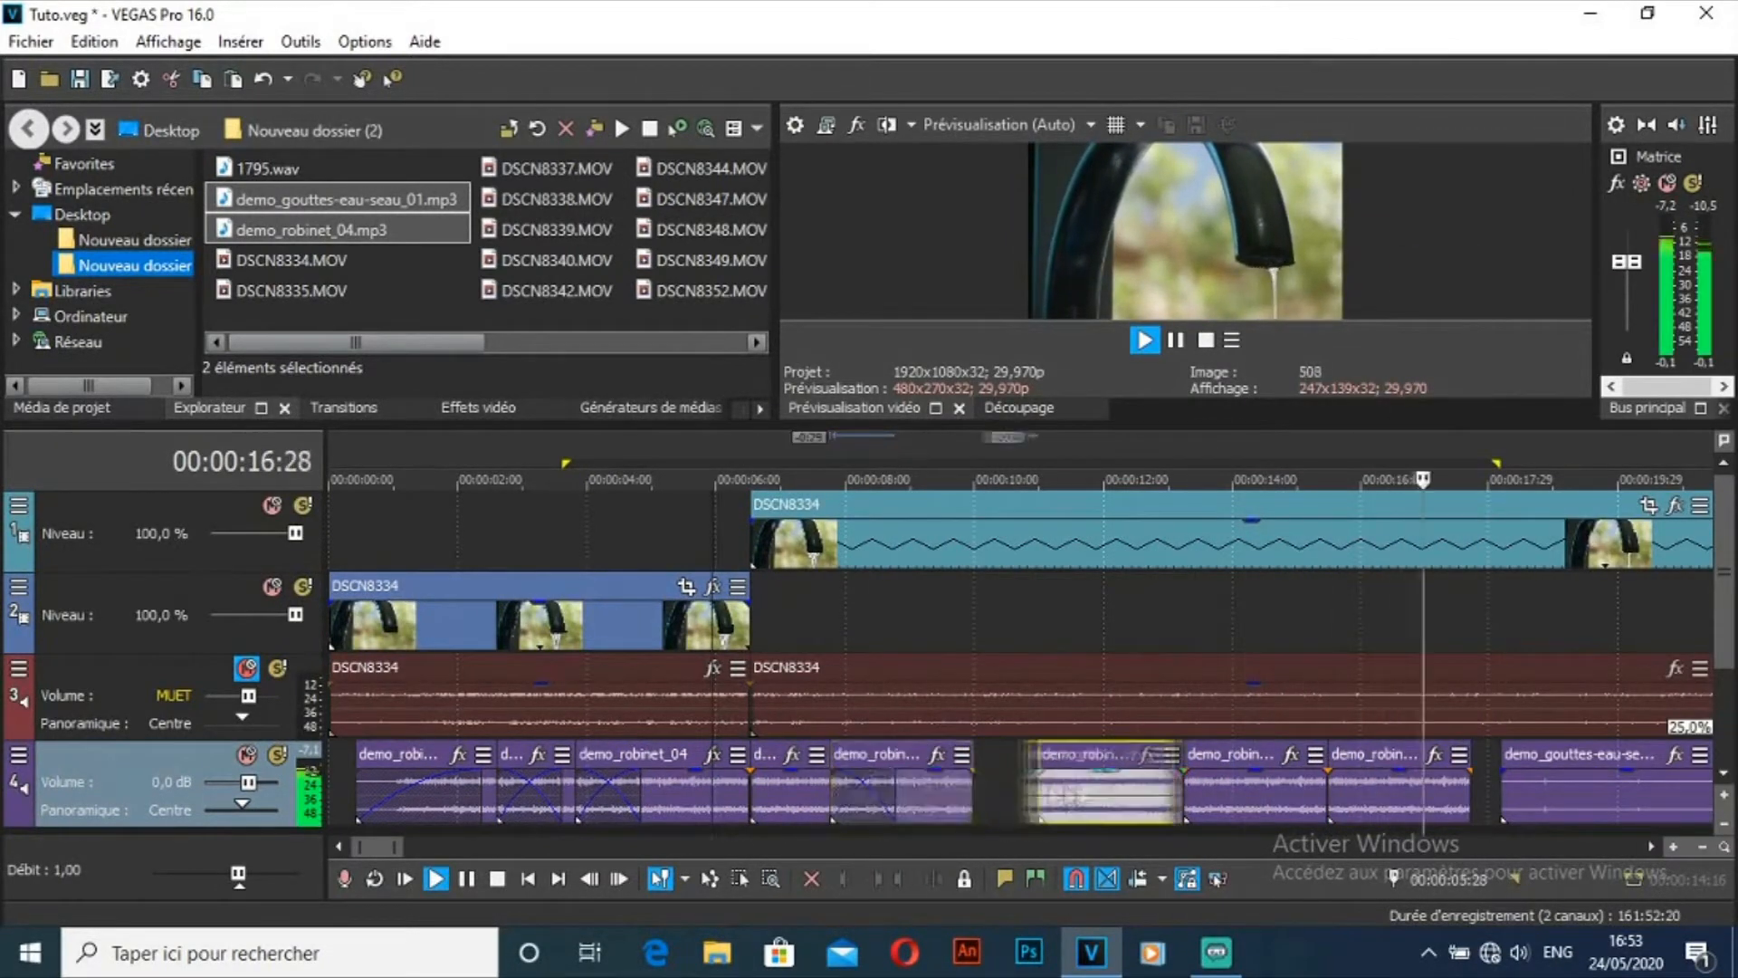
key("space")
key("space")
left_click_drag(1398, 799, 1140, 798)
right_click(1251, 785)
left_click(1310, 241)
left_click(1127, 793)
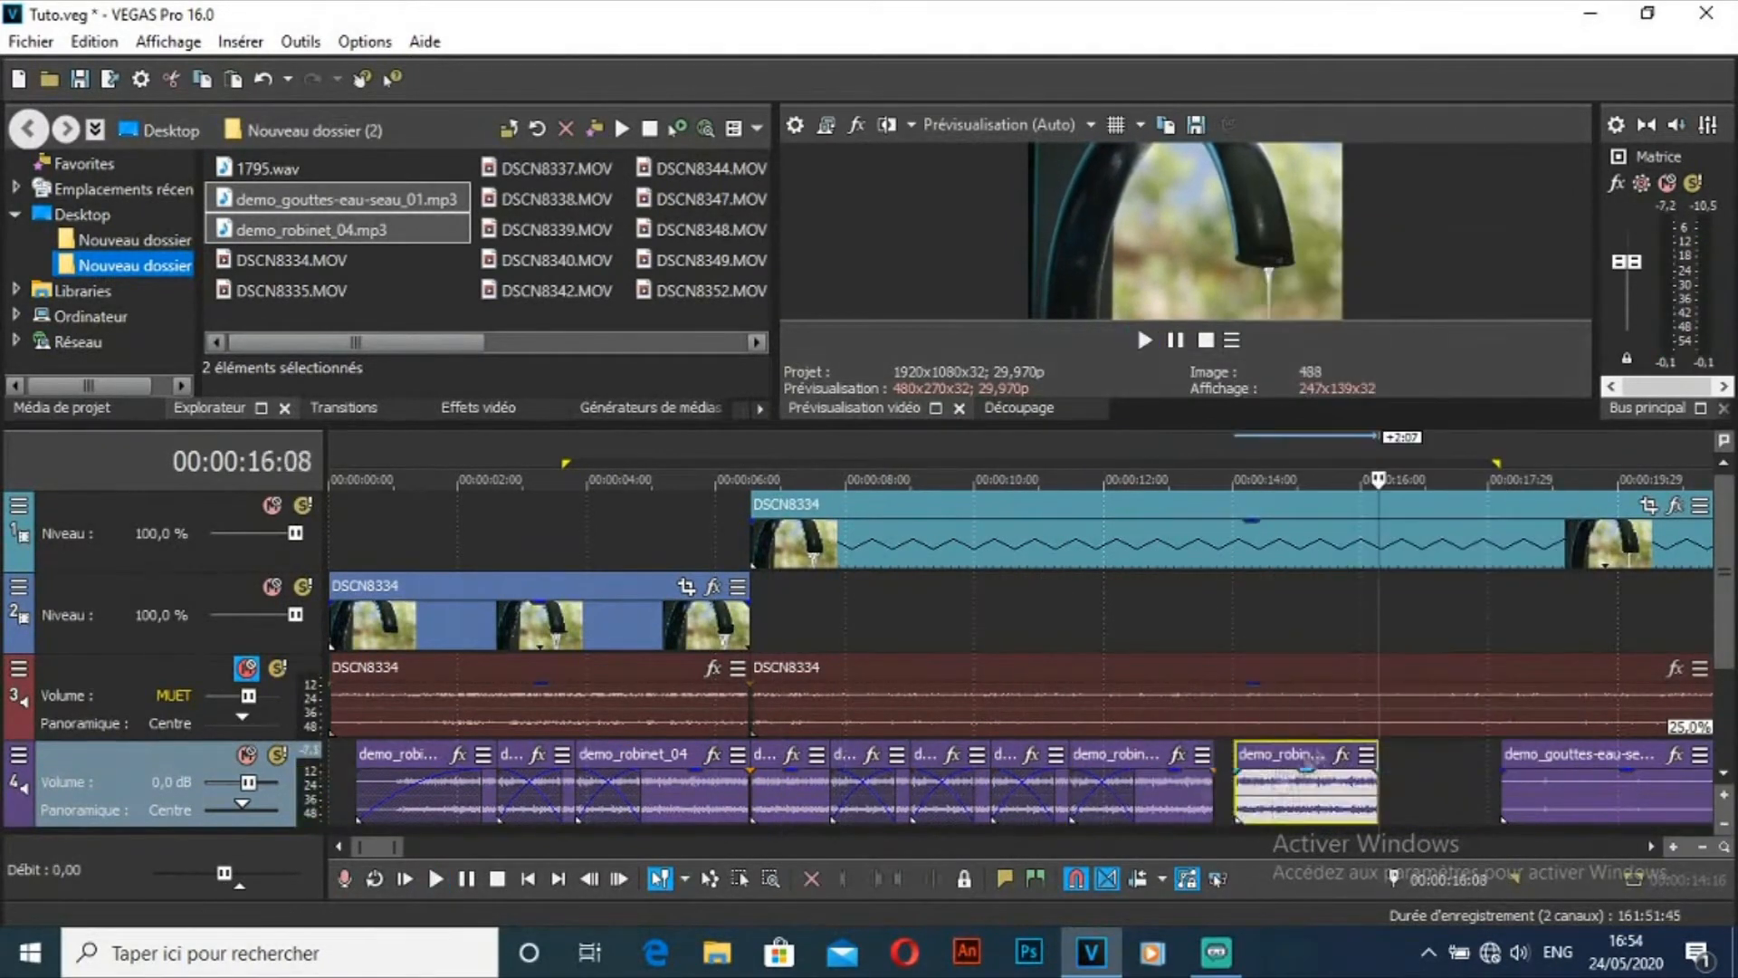
left_click_drag(1272, 771, 1422, 775)
key("Delete")
right_click(1227, 800)
left_click(1281, 252)
left_click_drag(1245, 798, 1389, 800)
left_click_drag(1211, 773, 1140, 789)
left_click(1337, 789)
key("Delete")
Step: Copy the longer third demo_robinet_04 segment, paste it after the last one and slide it earlier to overlap that segment
right_click(730, 788)
left_click(788, 226)
left_click(1230, 776)
key("ctrl+v")
left_click_drag(1348, 802, 1244, 803)
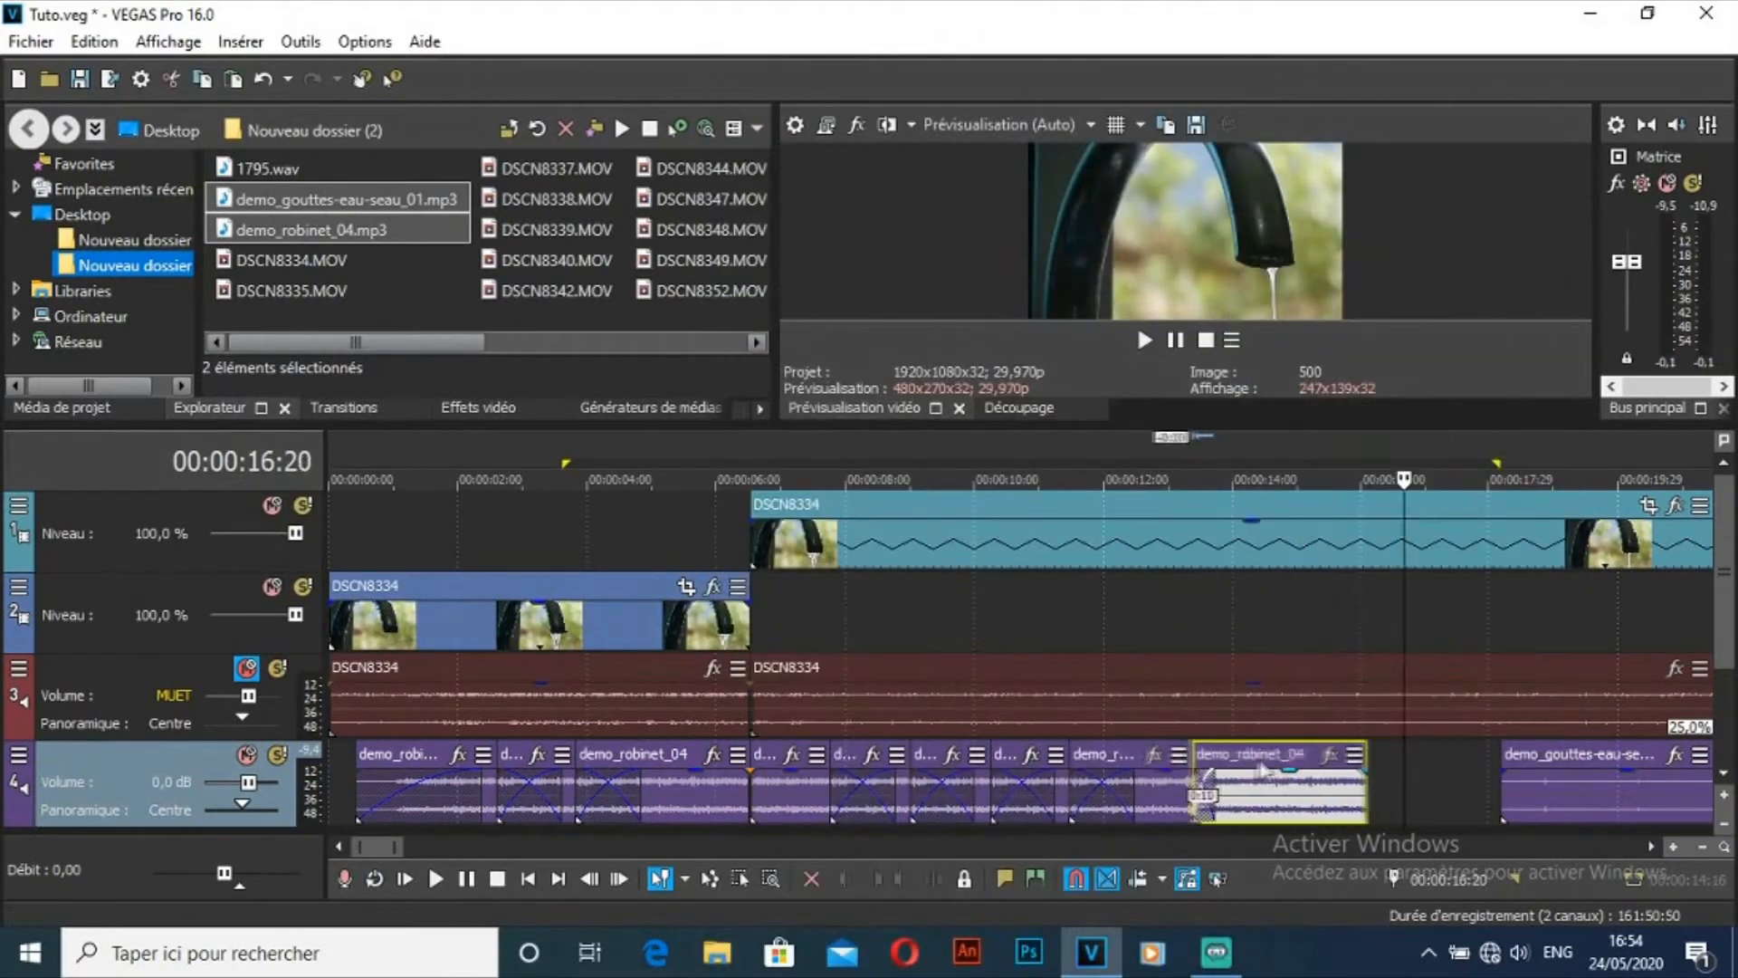
Step: Play the end of the demo_robinet_04 run on audio track 4 repeatedly to examine how the last segments blend
left_click(1117, 613)
key("space")
key("space")
left_click(1150, 792)
key("space")
key("space")
key("space")
key("space")
key("space")
key("space")
Step: Copy the last demo_robinet_04 segment, paste it at the end of the run and slide it earlier to crossfade, checking by playback
right_click(1253, 789)
left_click(1260, 319)
left_click(1361, 780)
key("ctrl+v")
left_click_drag(1425, 780, 1324, 778)
left_click(1135, 605)
key("space")
key("space")
Step: Add one more demo_robinet_04 copy at the end of the run, overlapping the preceding segment
left_click_drag(374, 847, 382, 849)
right_click(1000, 780)
left_click(1049, 240)
left_click(886, 784)
left_click_drag(1050, 782, 1032, 833)
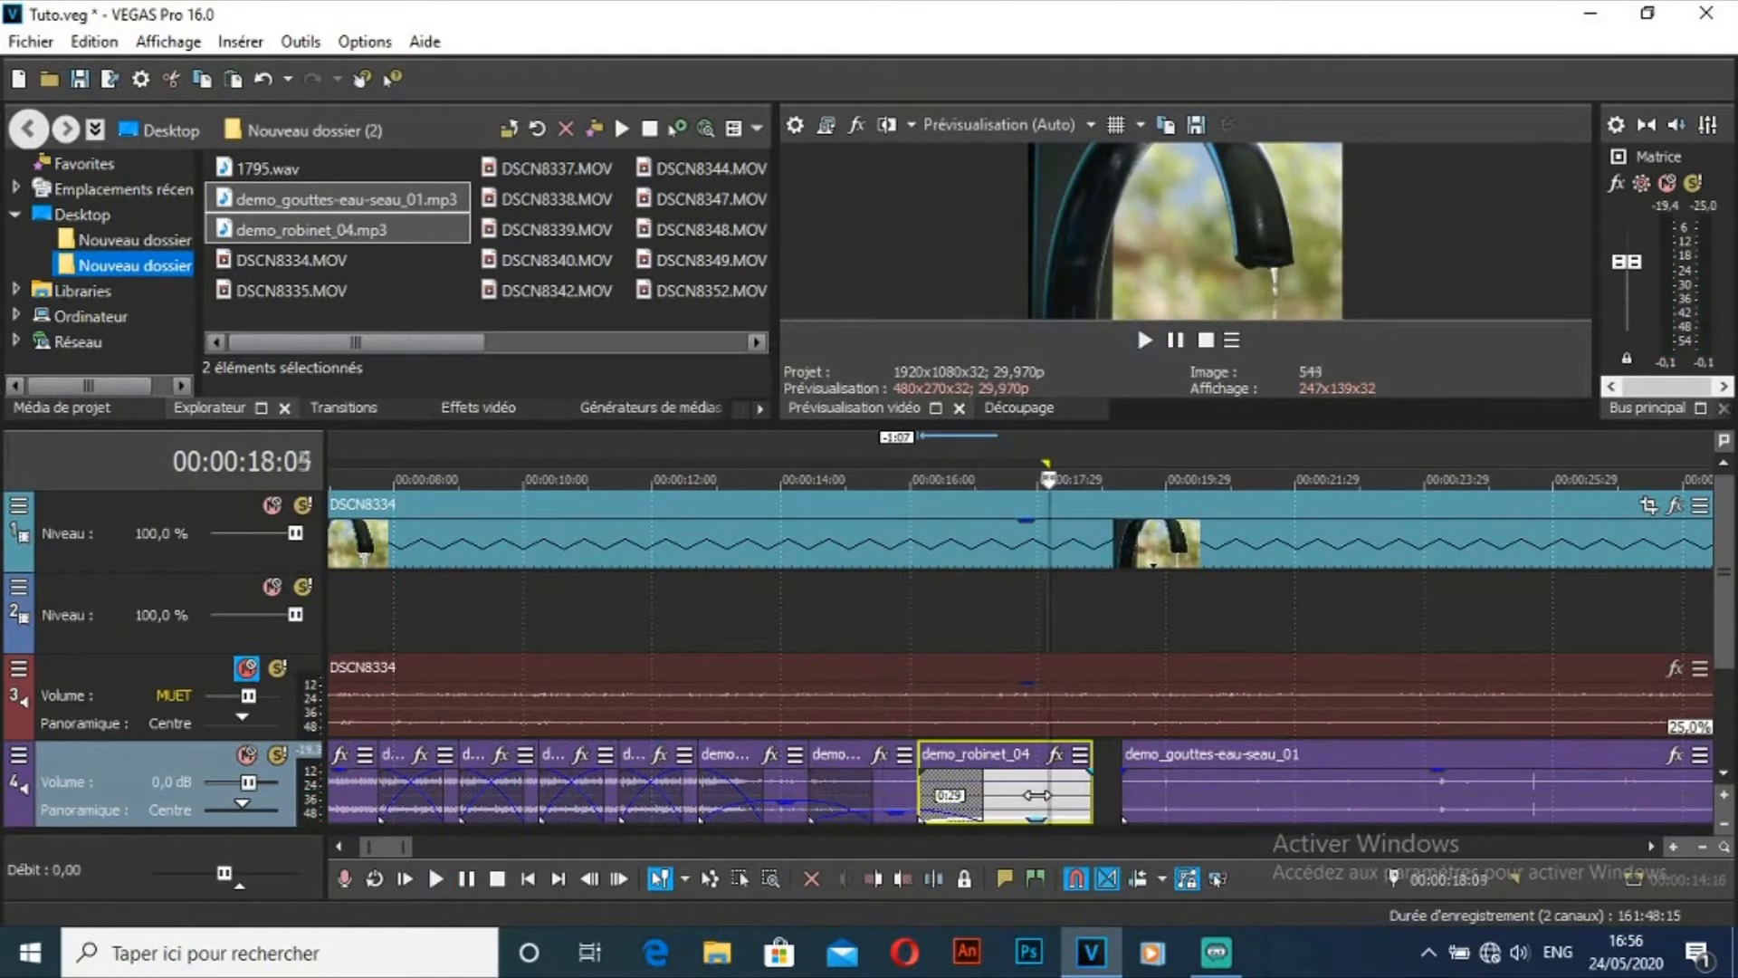
Step: Slide demo_gouttes-eau-seau_01 earlier against the last demo_robinet_04 segment and duplicate it directly after itself
left_click_drag(1220, 765, 1159, 765)
key("s")
right_click(1154, 779)
left_click(1268, 284)
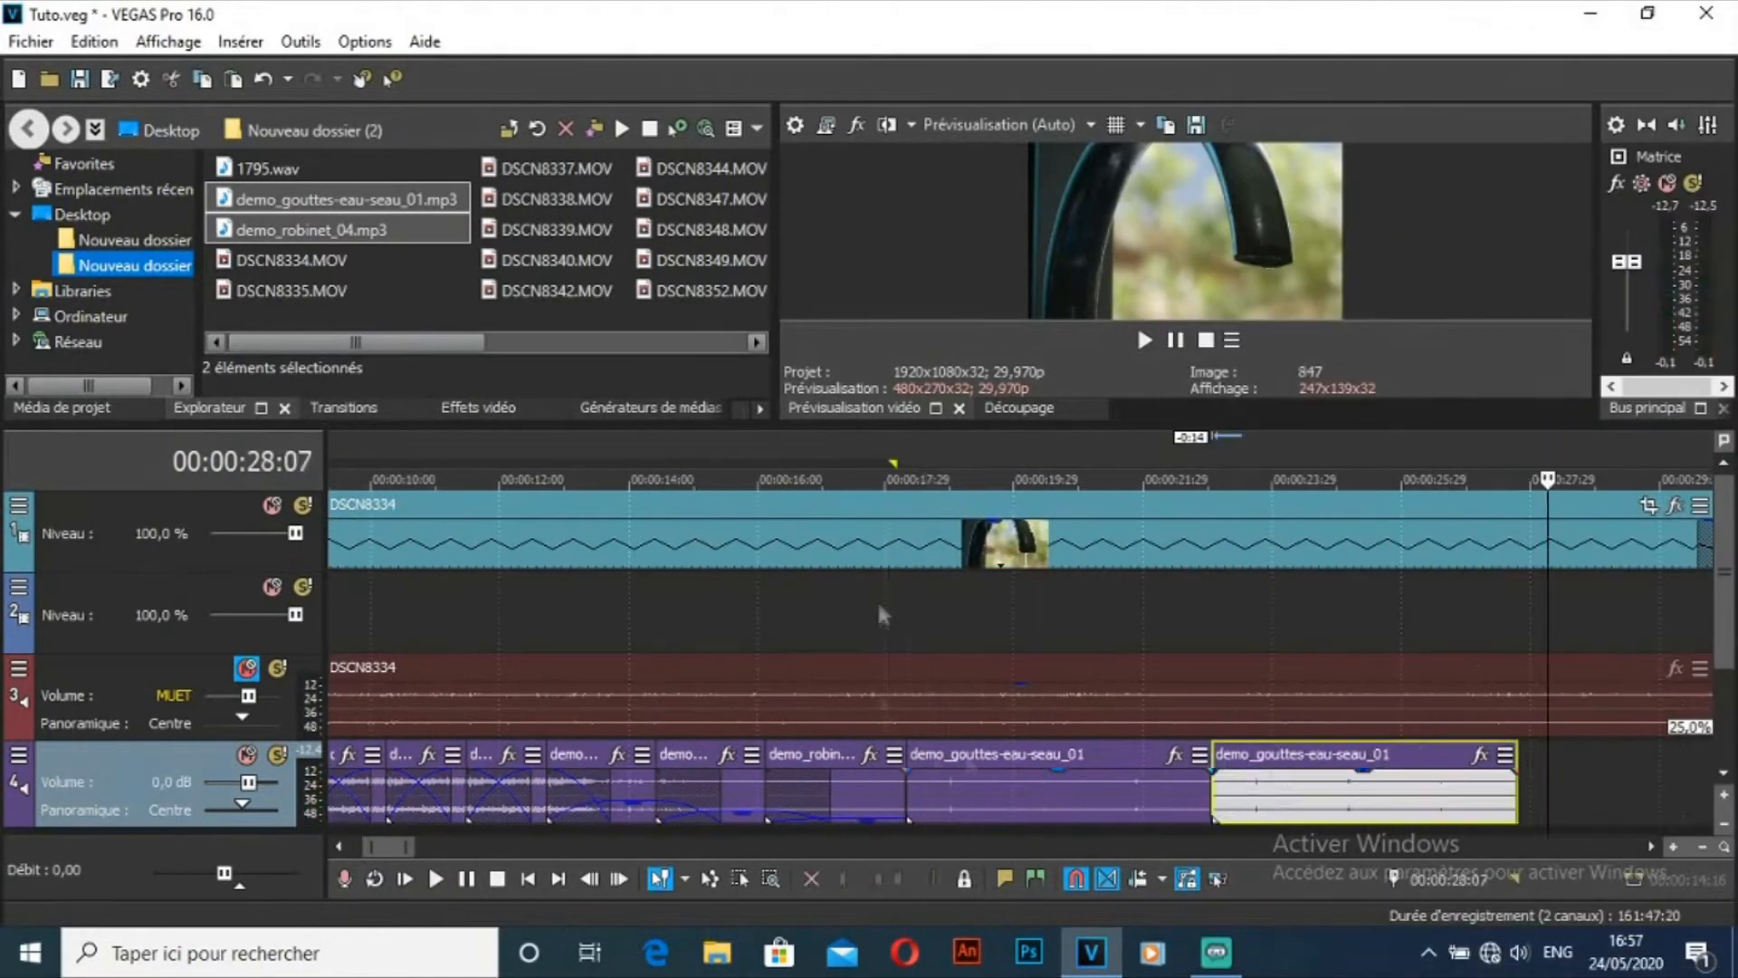
Step: Play the dripping footage and slide the second demo_gouttes-eau-seau_01 copy later to match the falling drop
left_click(876, 599)
key("space")
left_click(923, 788)
left_click_drag(1250, 764, 1261, 764)
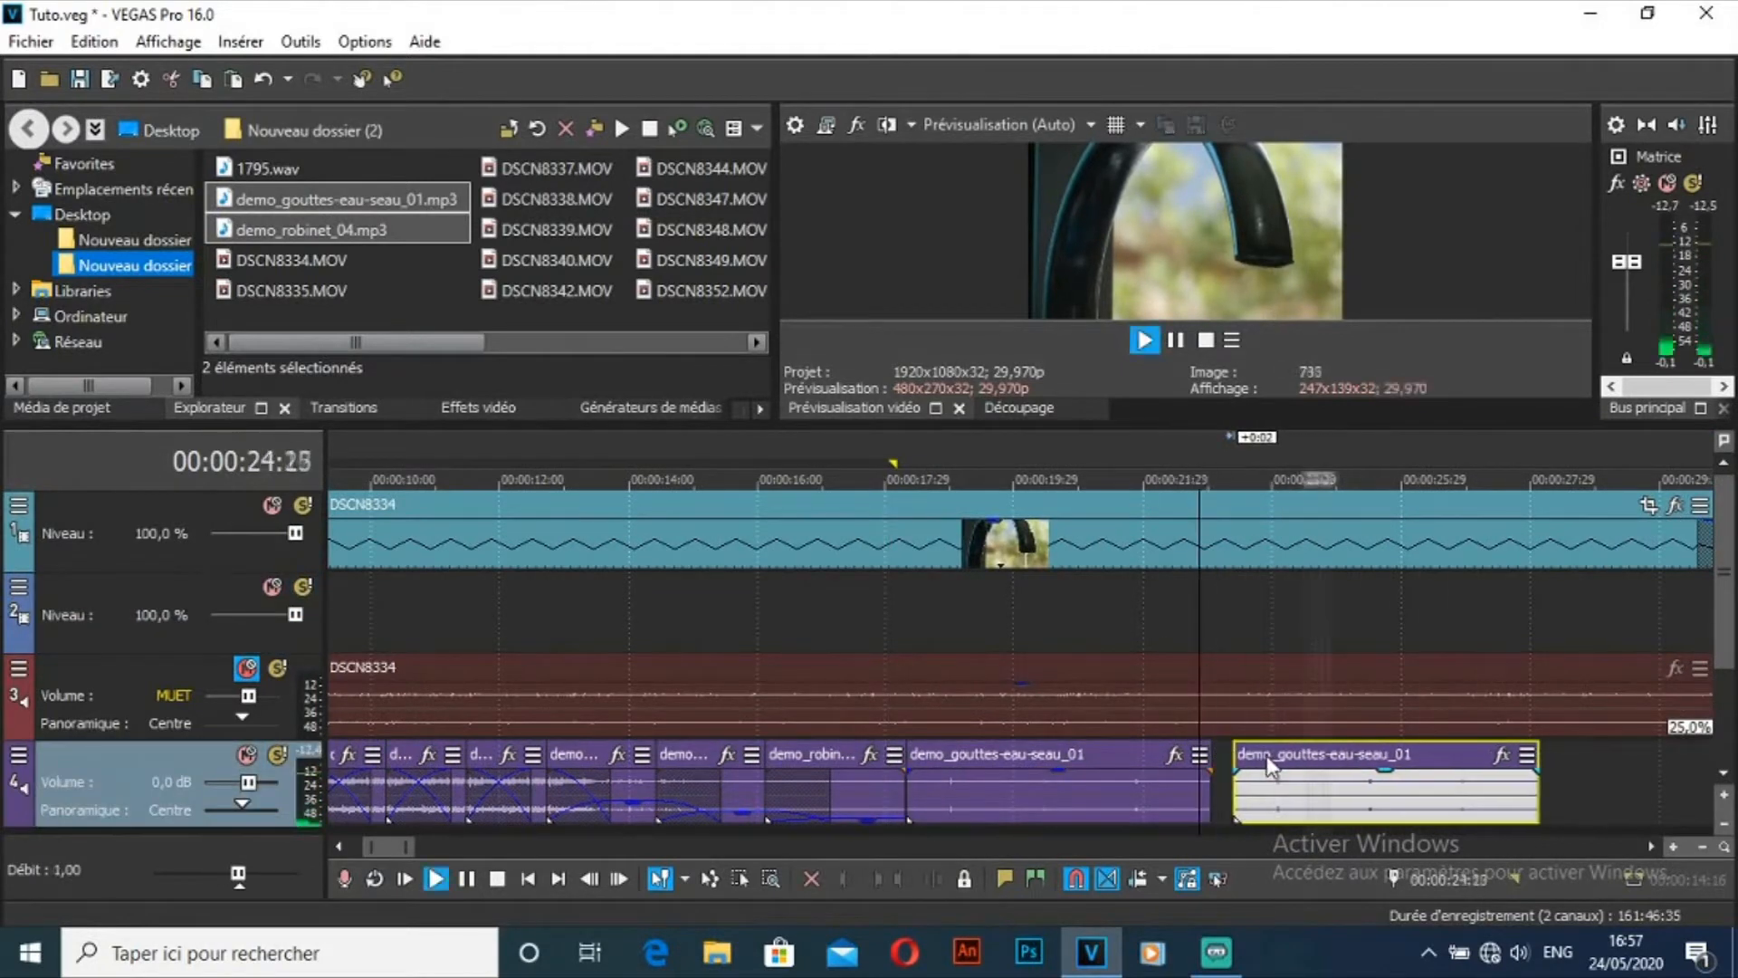
left_click(1168, 794)
left_click(1230, 794)
left_click_drag(1267, 794, 1278, 794)
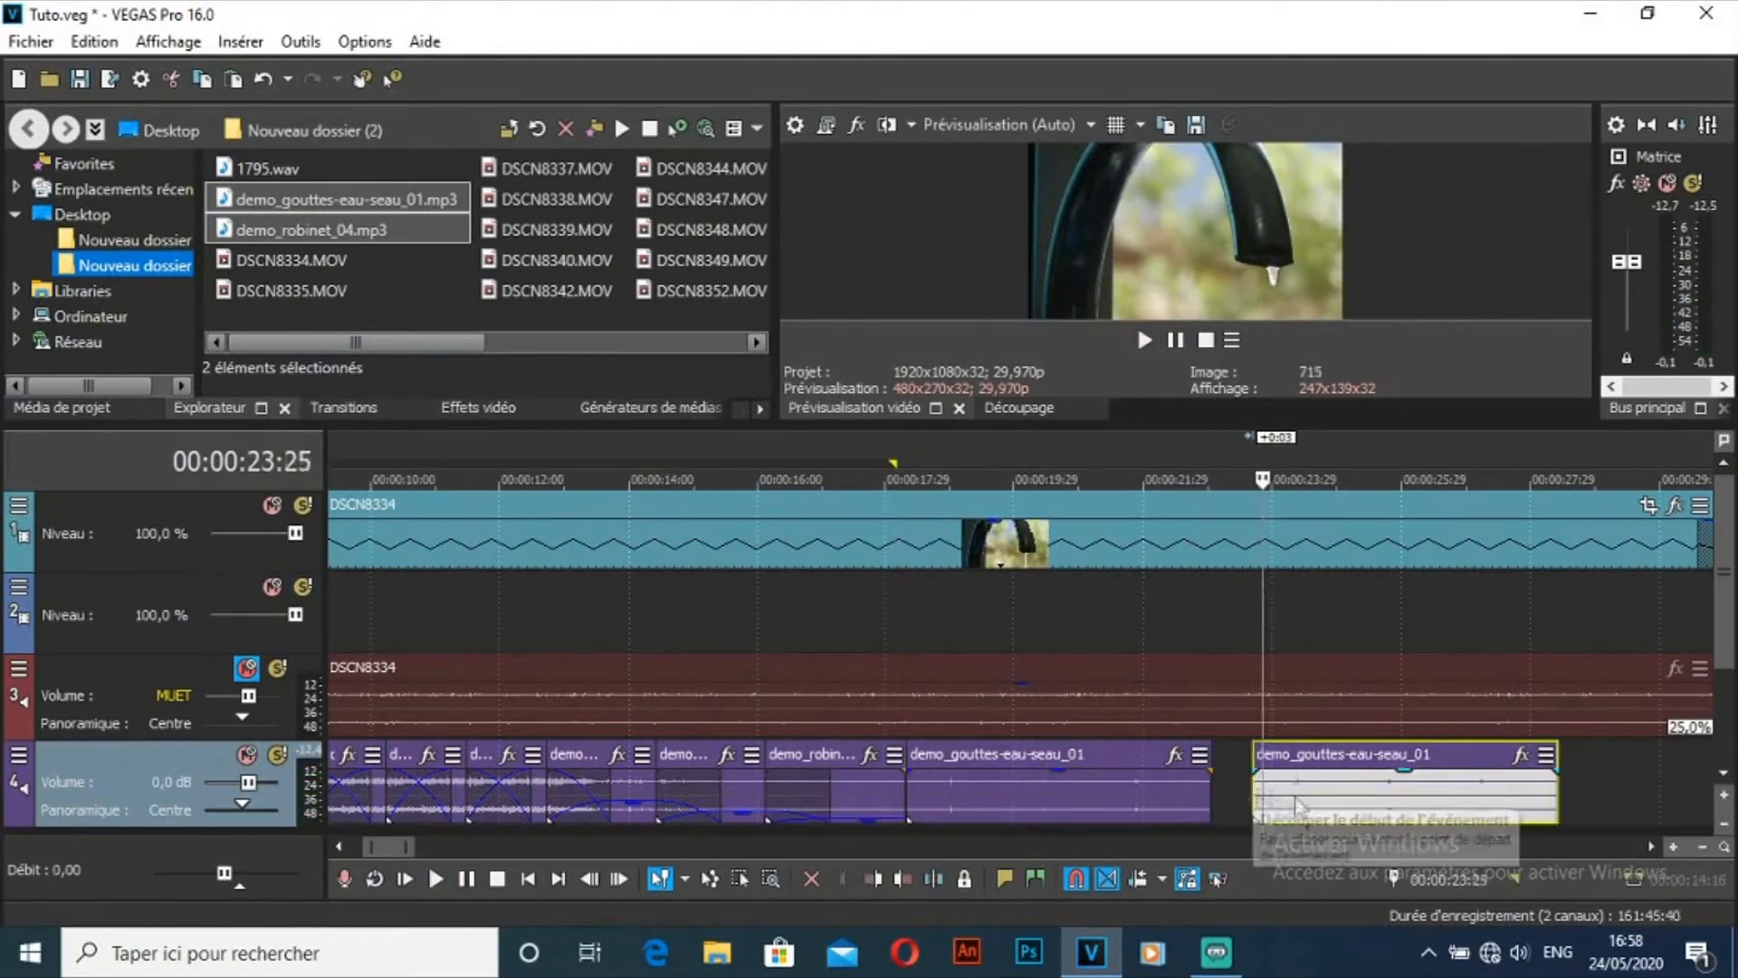
Step: Split the first demo_gouttes-eau-seau_01 event and slide its later part slightly later to match the next drop
left_click(1012, 794)
left_click(1070, 794)
key("s")
left_click_drag(1100, 791, 1113, 791)
Step: Split the second demo_gouttes-eau-seau_01 event into further pieces and shift them later to match the remaining drops
left_click(1349, 794)
key("s")
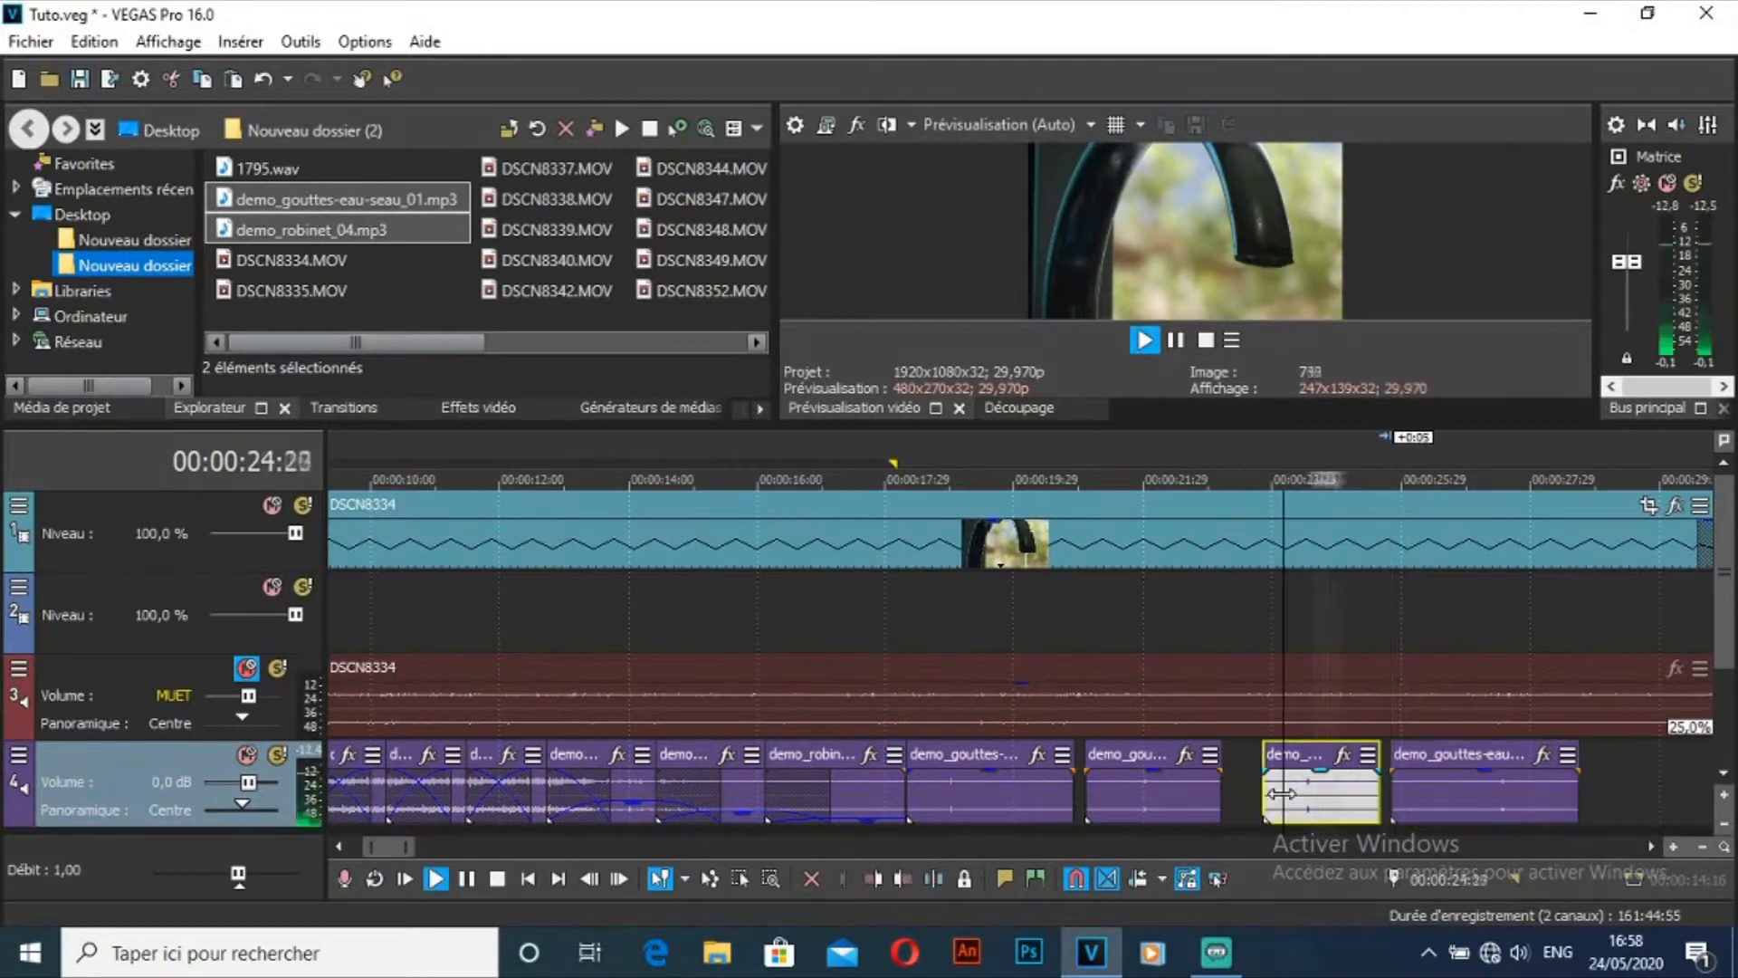
left_click_drag(1410, 786, 1502, 785)
left_click(1539, 785)
key("s")
key("space")
left_click_drag(797, 769, 996, 770)
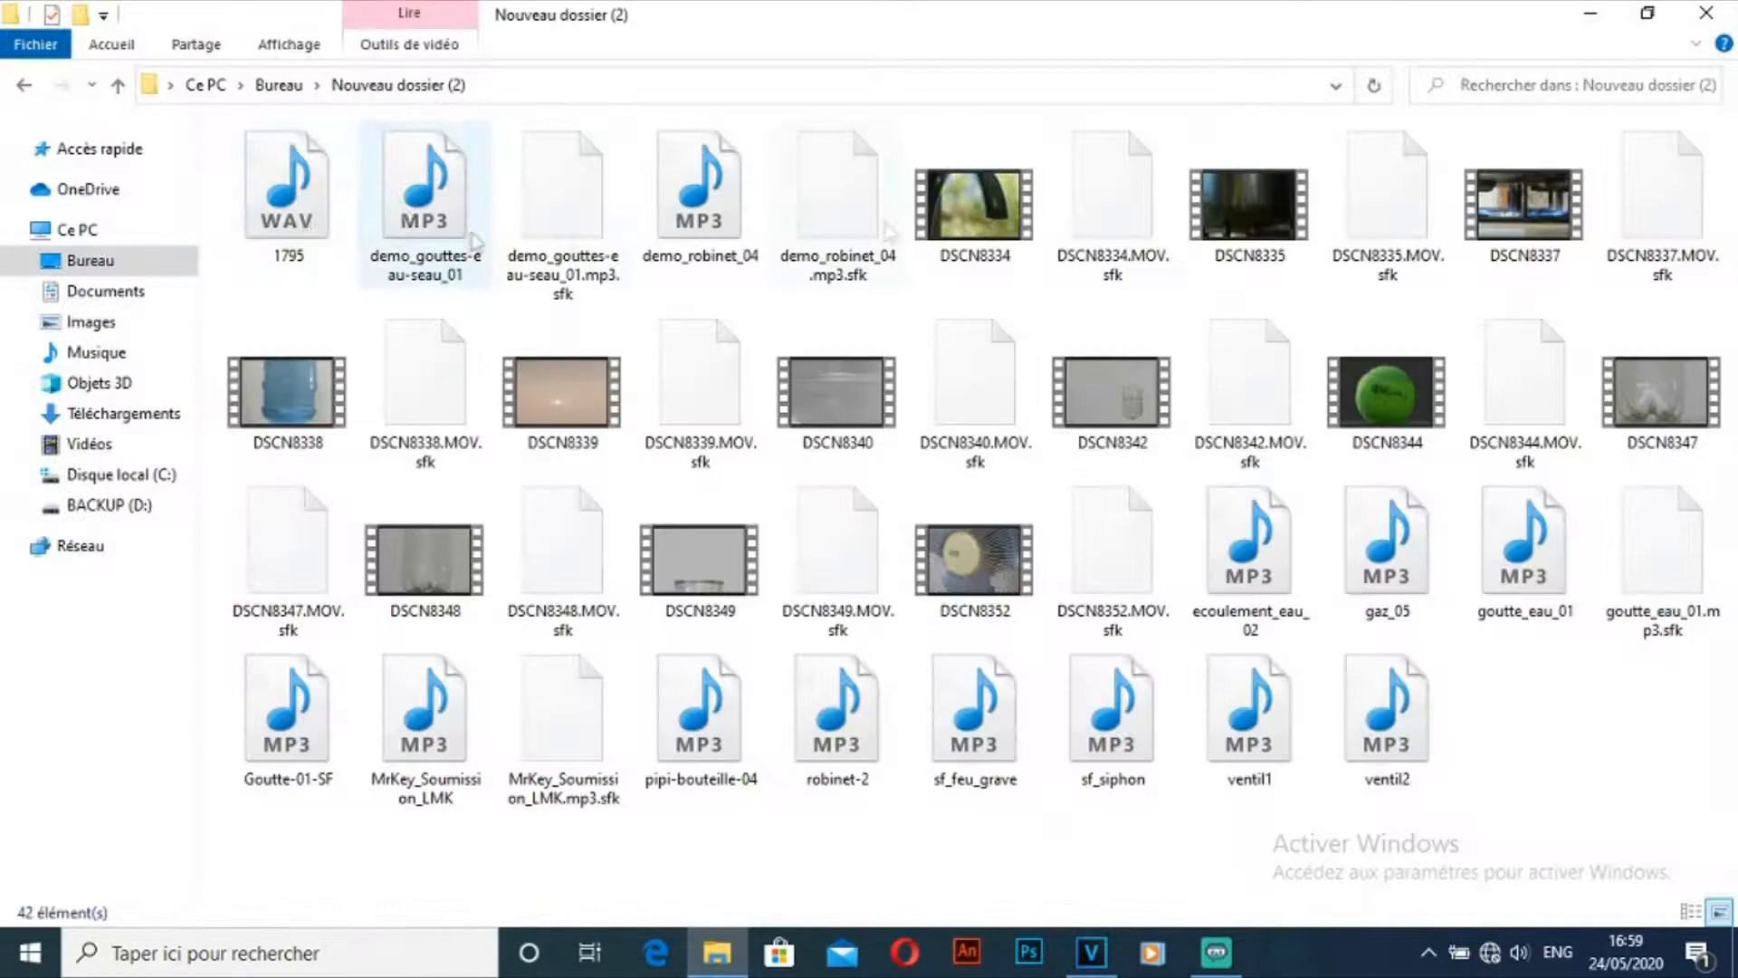
Step: Listen to the ecoulement_eau_02 and robinet-2 sound files in the sounds folder
right_click(1249, 563)
left_click(1359, 137)
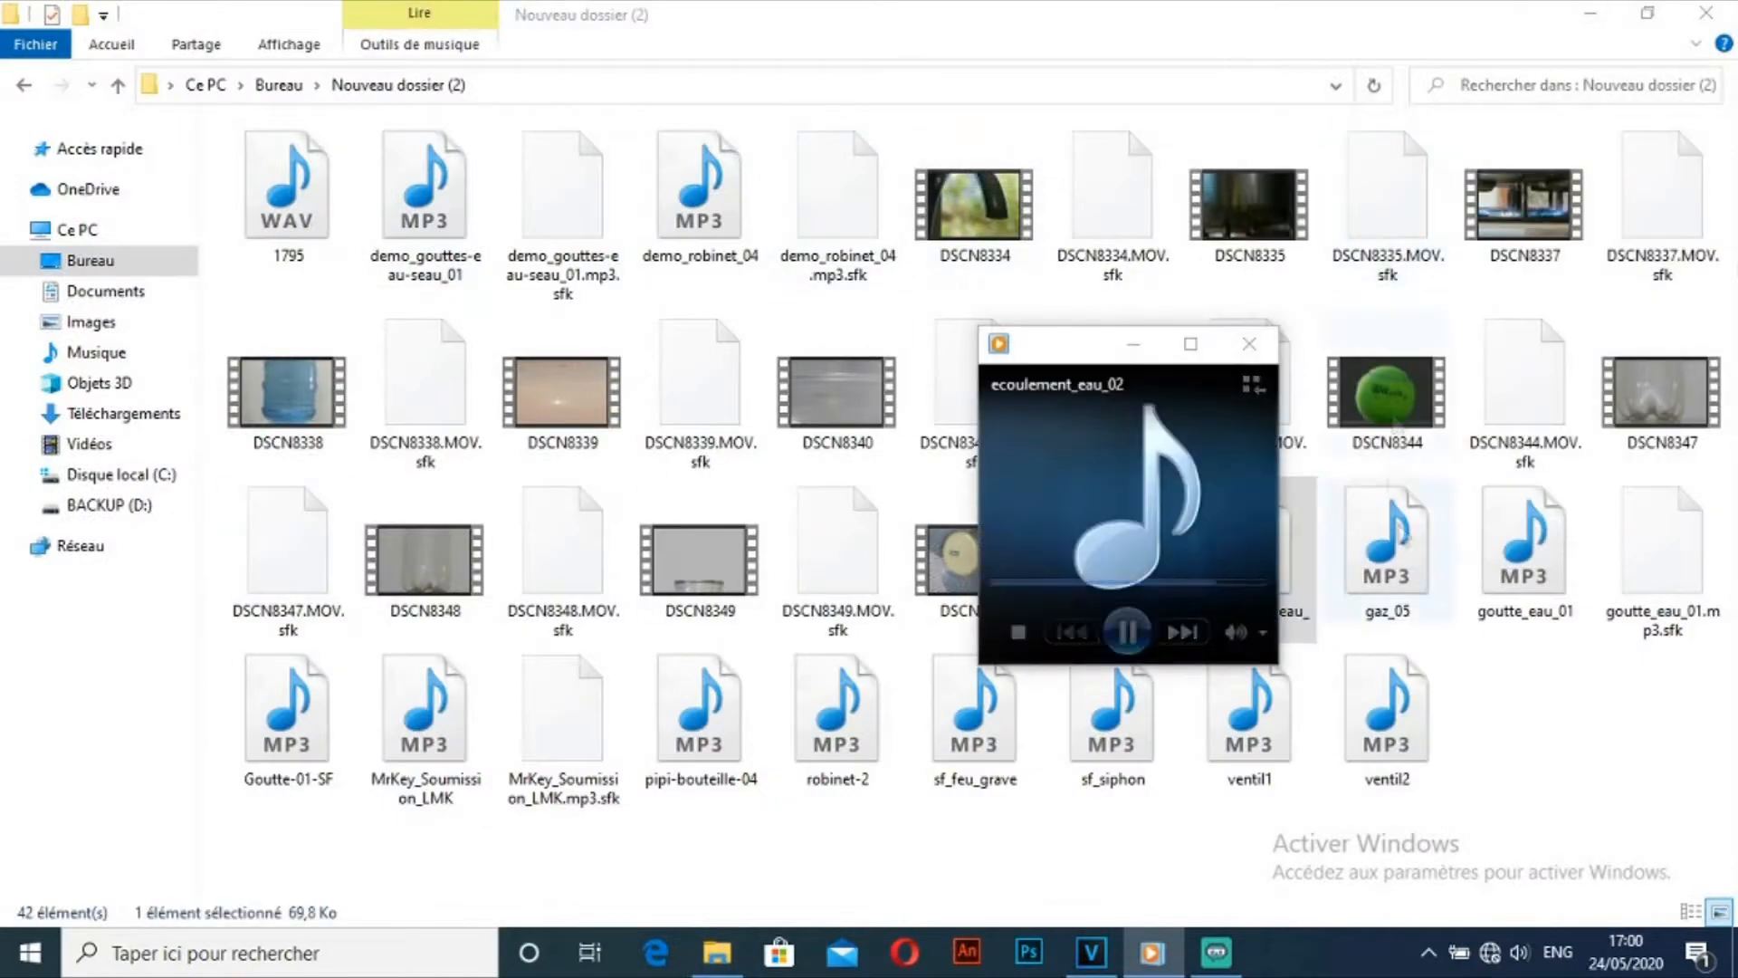
double_click(829, 711)
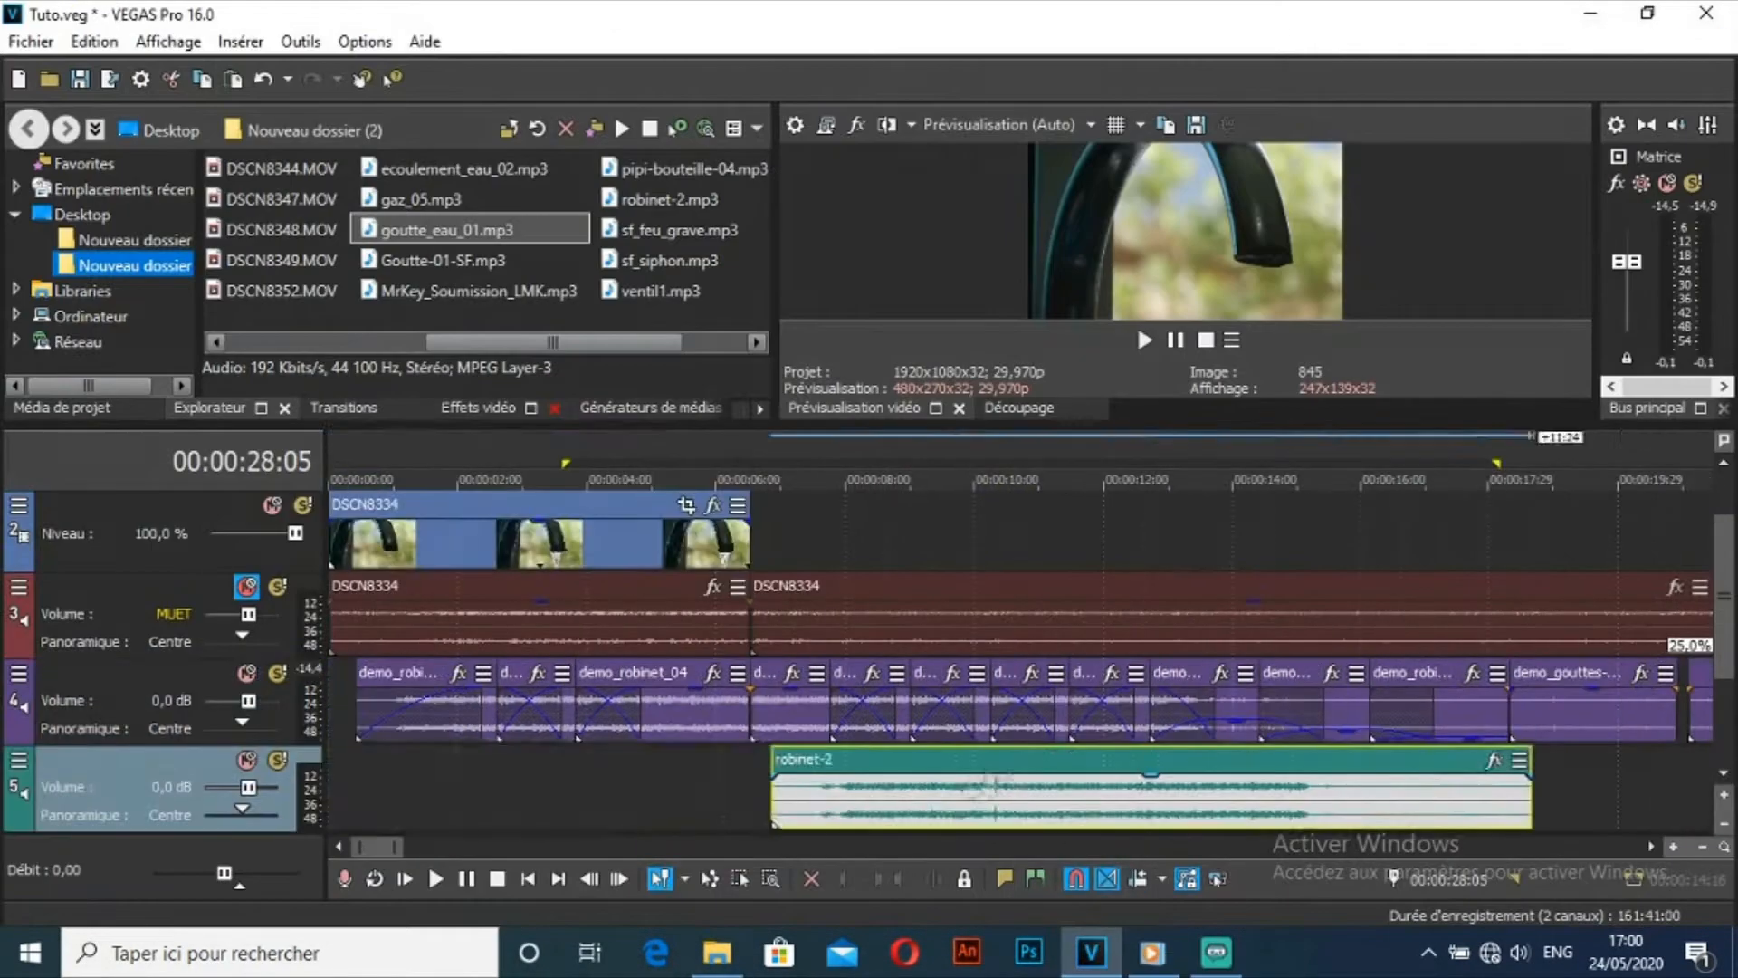
Step: Move robinet-2 to the start of audio track 5, play it and give it a long fade-out
left_click_drag(803, 761, 357, 746)
key("space")
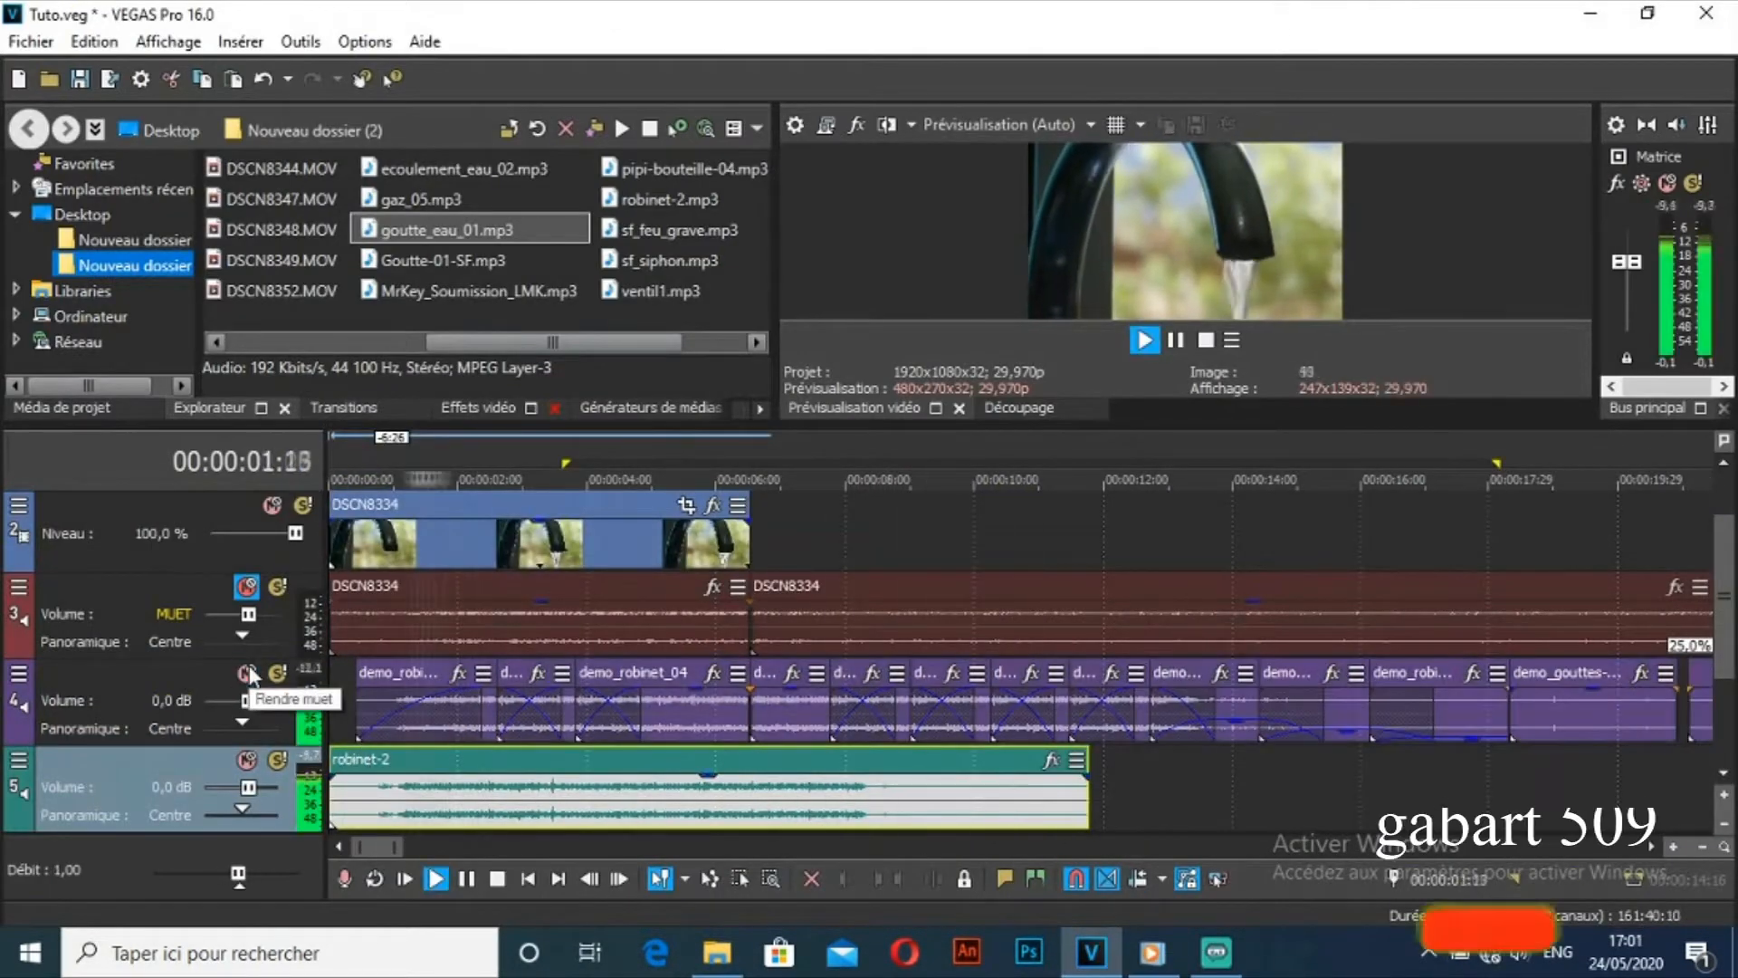
left_click_drag(1084, 762, 570, 824)
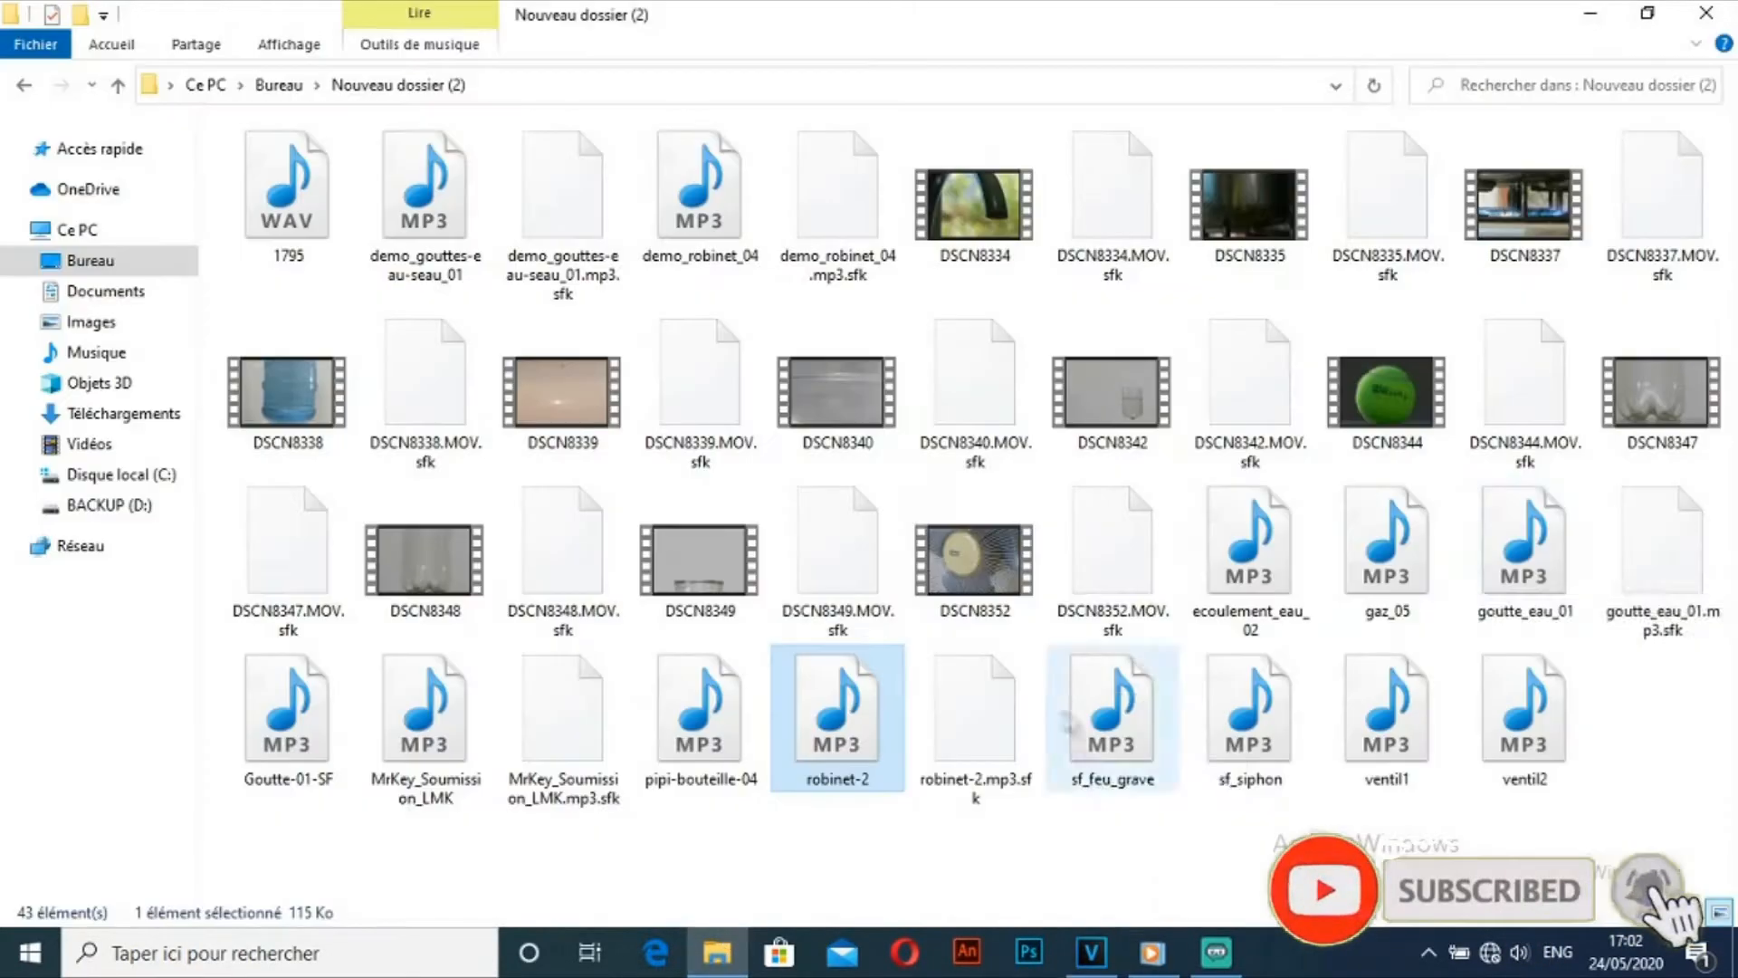
Step: Preview sf_feu_grave, place it on audio track 4 under DSCN8335 and slide it slightly later to match the flame
double_click(1111, 724)
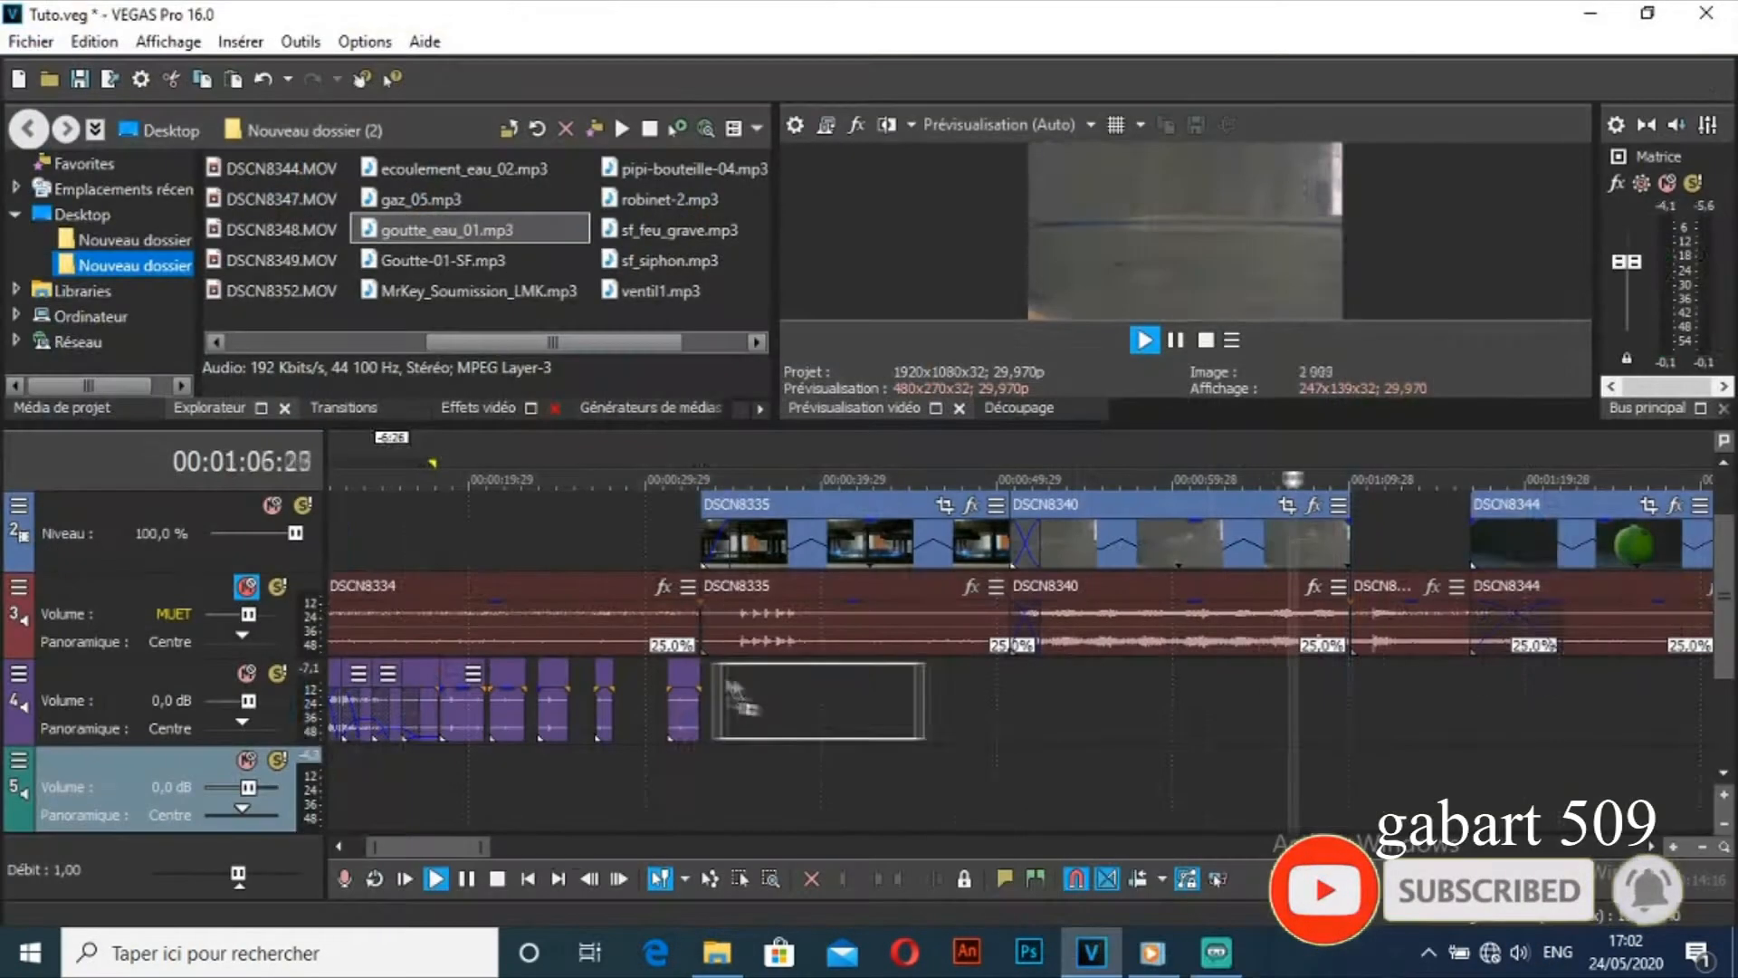
left_click_drag(679, 229, 936, 691)
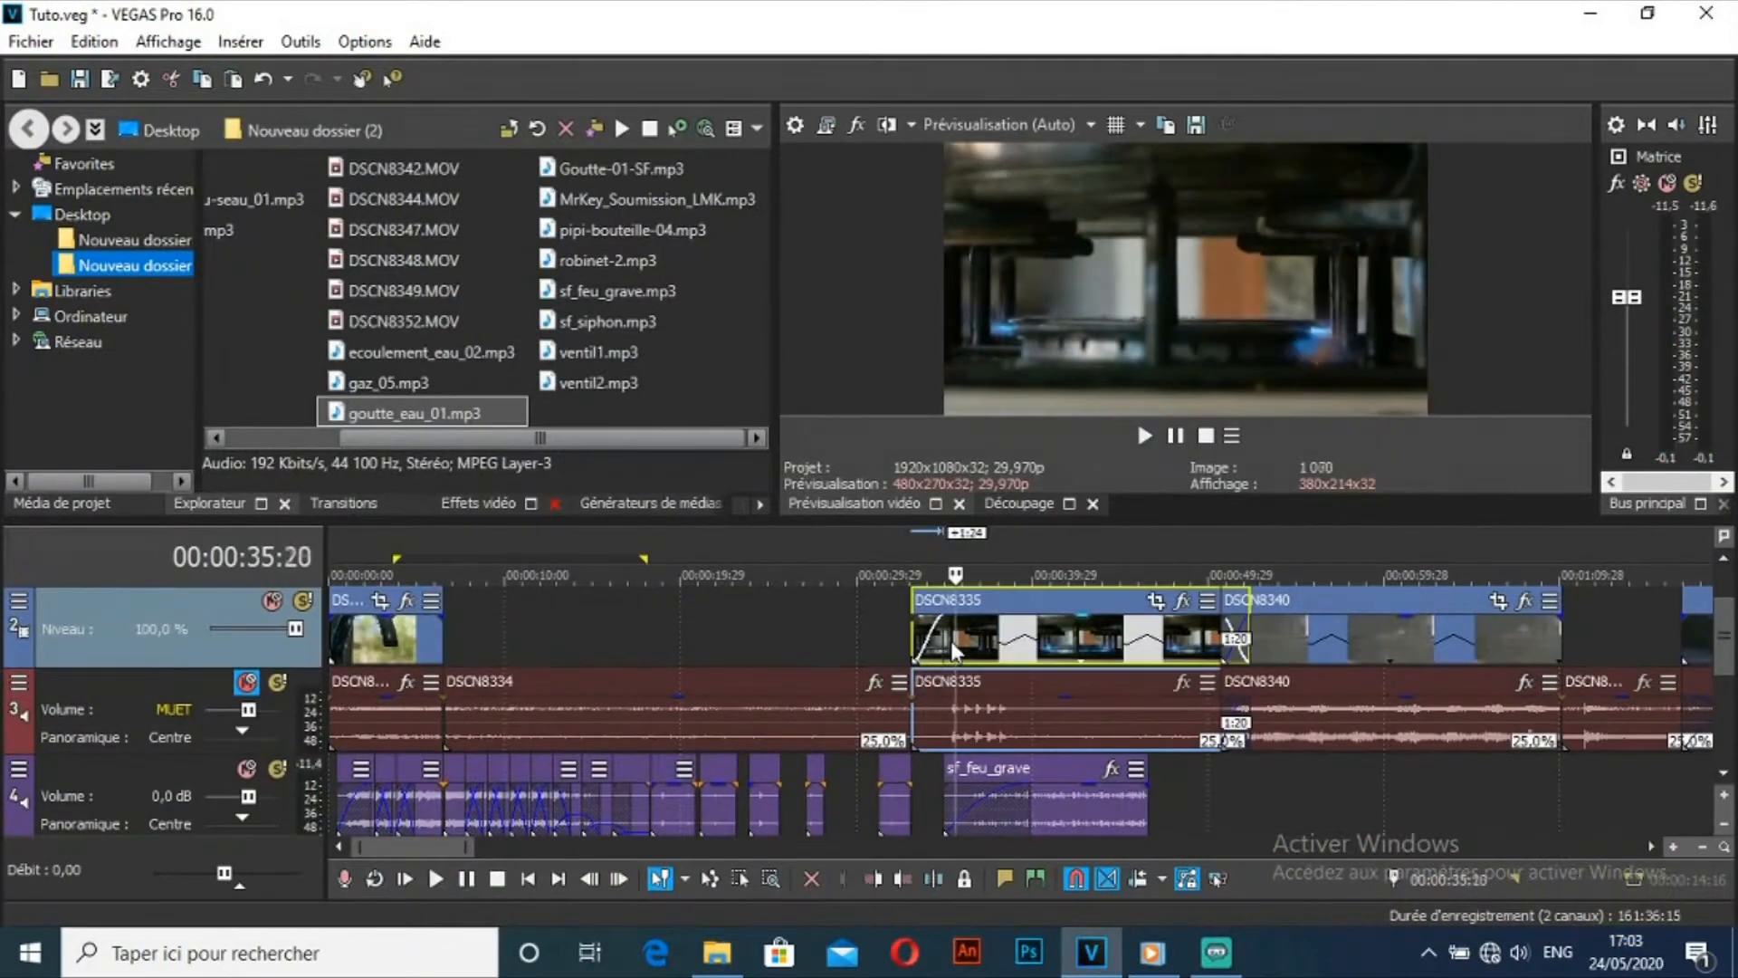
left_click_drag(960, 780, 1001, 795)
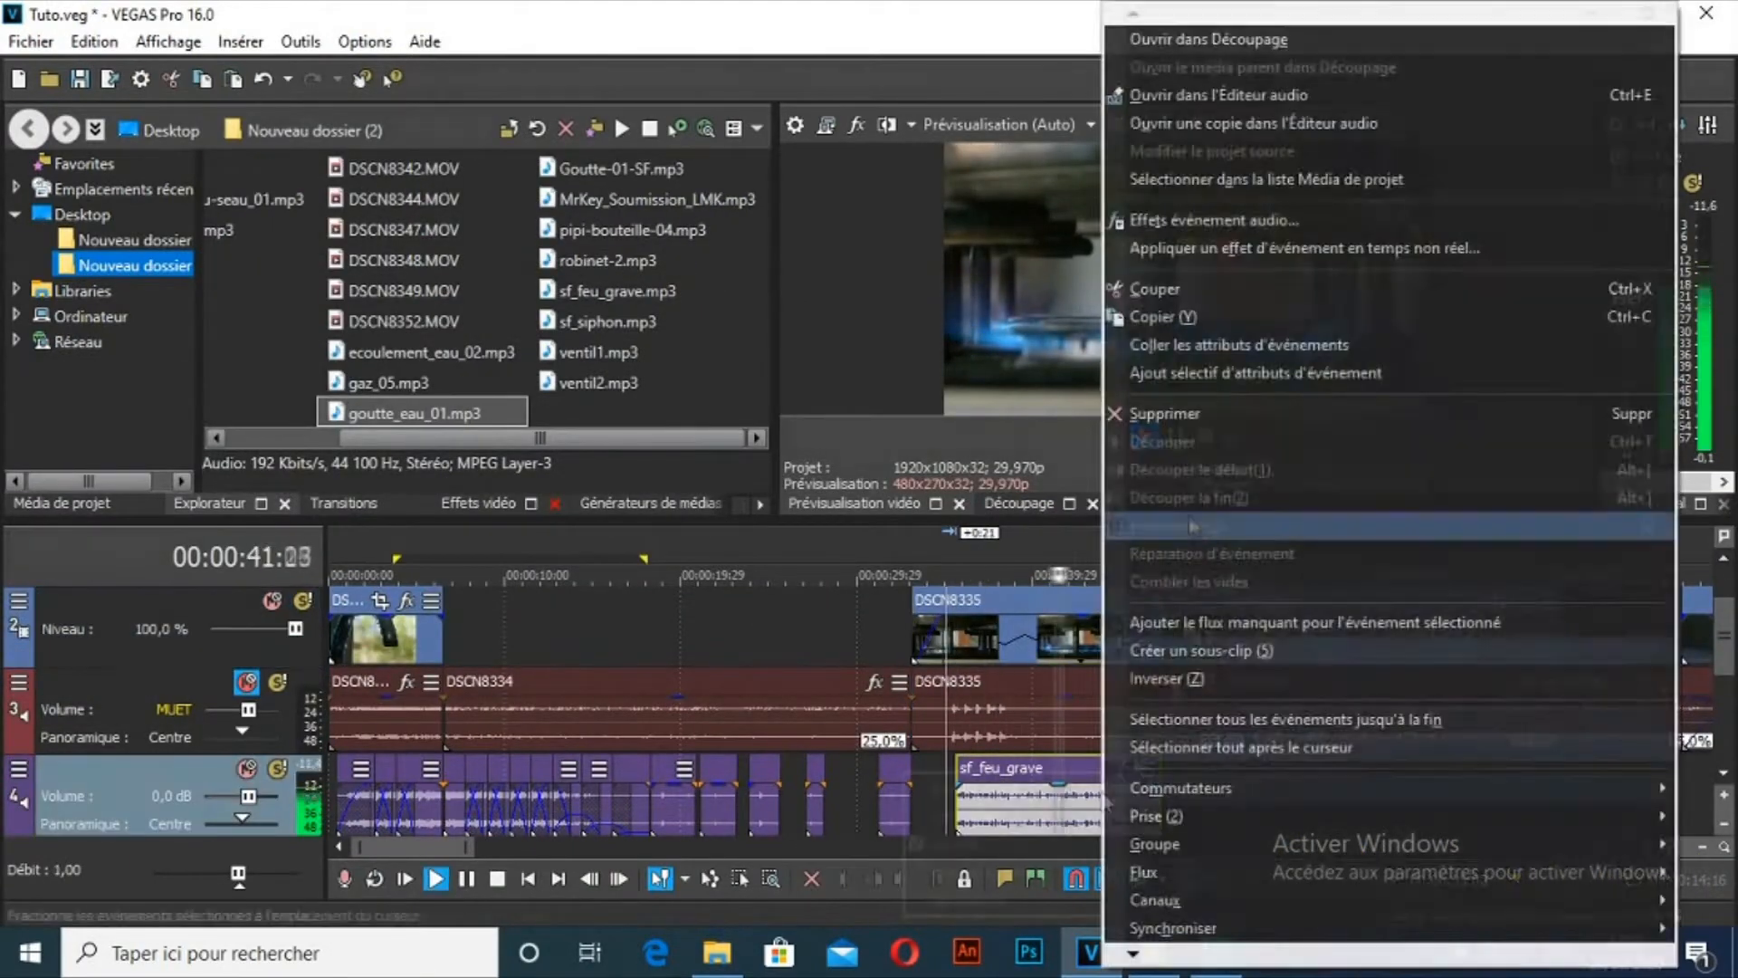
Step: Switch to the sounds folder and listen to gaz_05
left_click(715, 952)
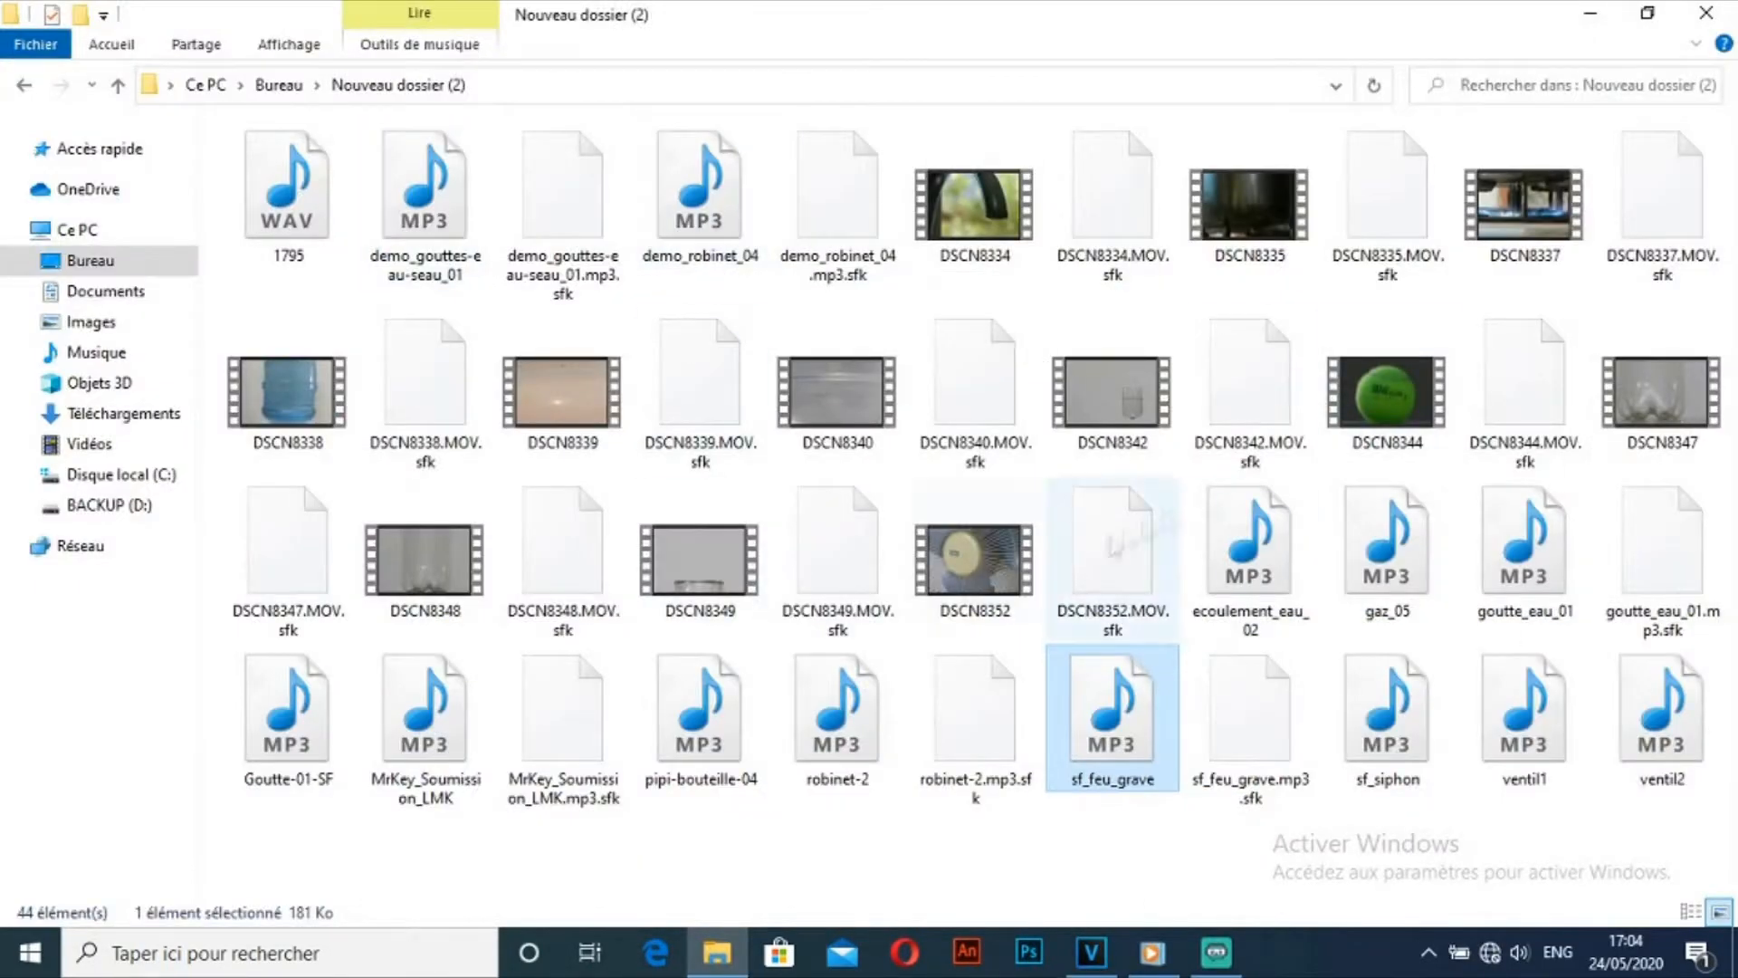
double_click(1385, 543)
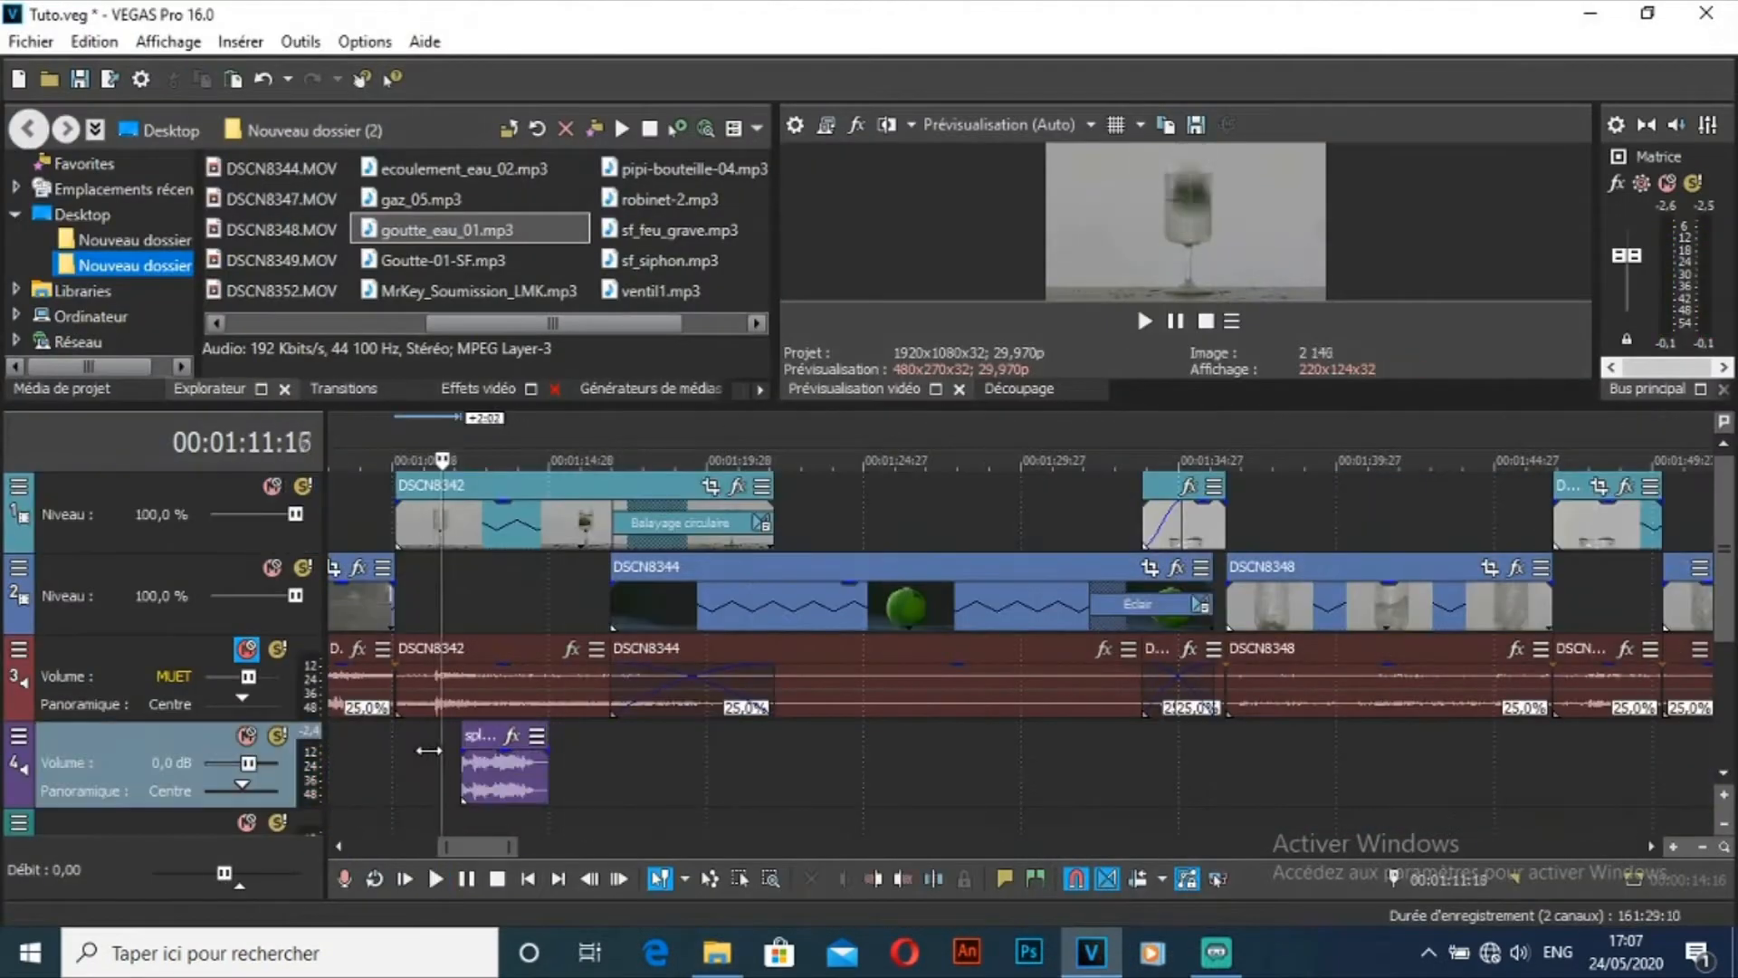
Step: Stretch the end of splash-22-SF on audio track 4 under DSCN8342 and check it by playback
left_click_drag(536, 770, 584, 772)
key("space")
key("space")
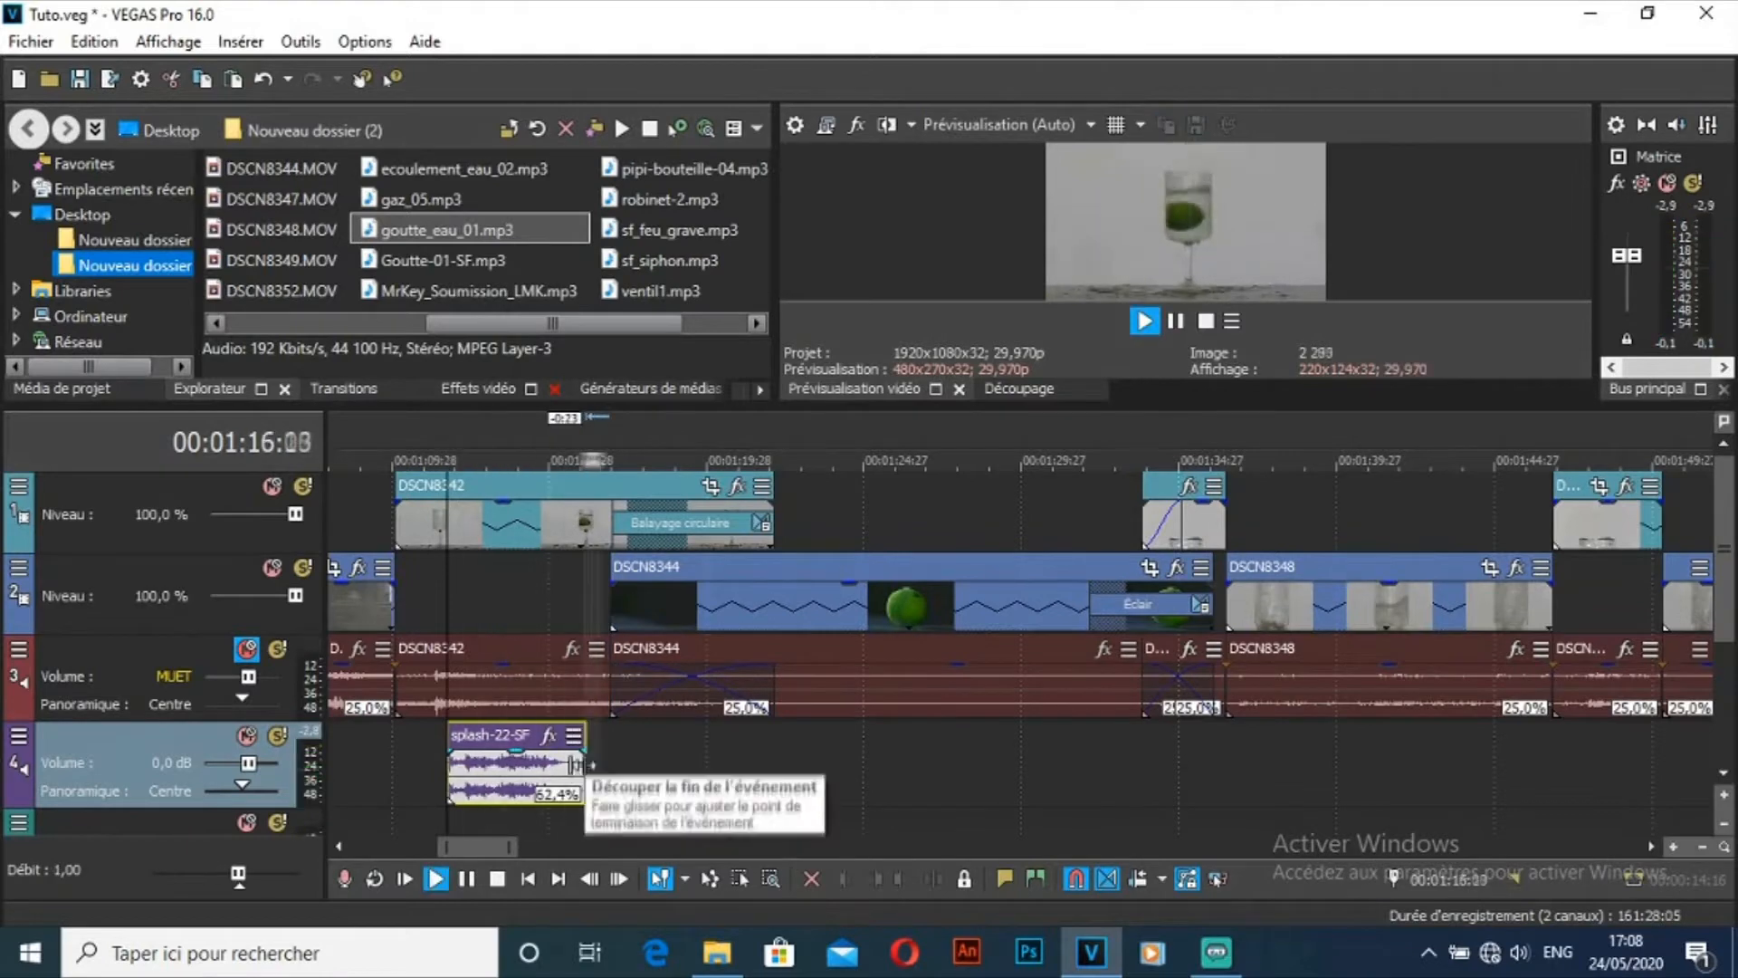
Step: Preview ecoulement_eau_02, place it on track 4 before the first DSCN8348 clip and slide it 1:05 later
scroll(587, 727, "right", 5)
left_click(580, 528)
key("space")
left_click(729, 956)
double_click(1236, 543)
left_click_drag(1236, 543, 579, 761)
key("space")
left_click_drag(603, 744, 639, 744)
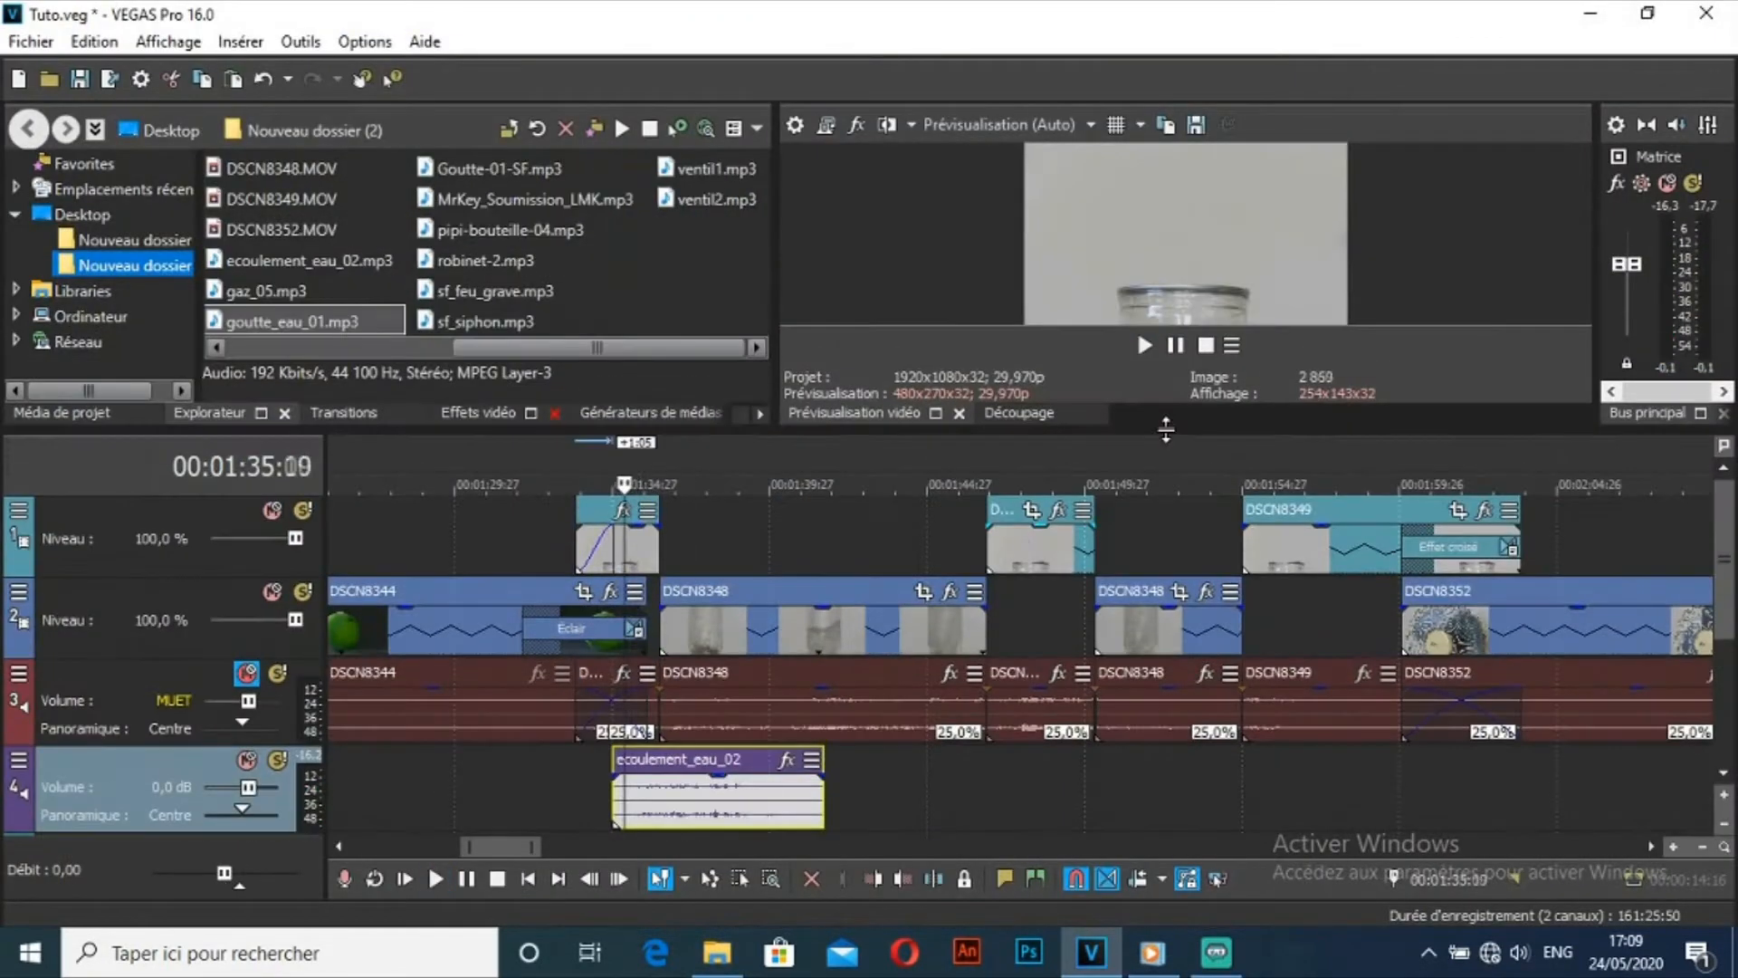
Step: Listen to the Goutte-01-SF and pipi-bouteille-04 sound files in the sounds folder
left_click(717, 953)
double_click(556, 710)
double_click(961, 715)
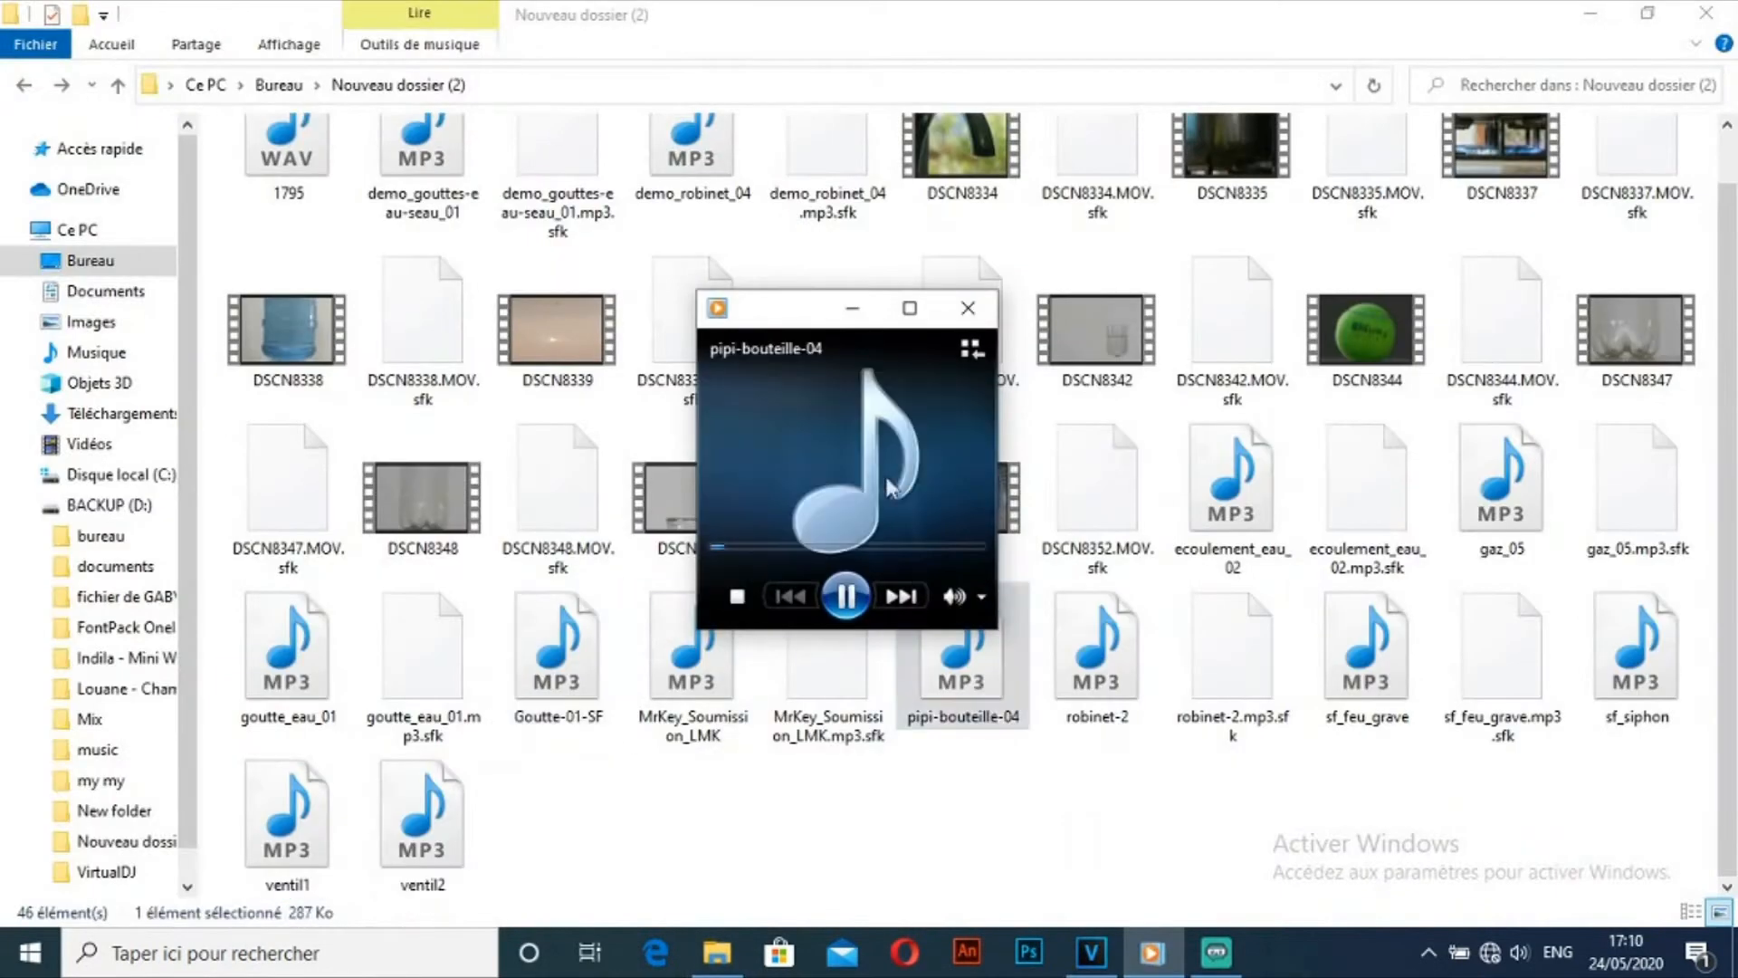
Step: Place pipi-bouteille-04 on audio track 5 starting under the first ecoulement_eau_02 event and give it a 22-frame fade-in
left_click_drag(962, 715, 1150, 634)
left_click_drag(1261, 598, 772, 685)
left_click(679, 624)
key("space")
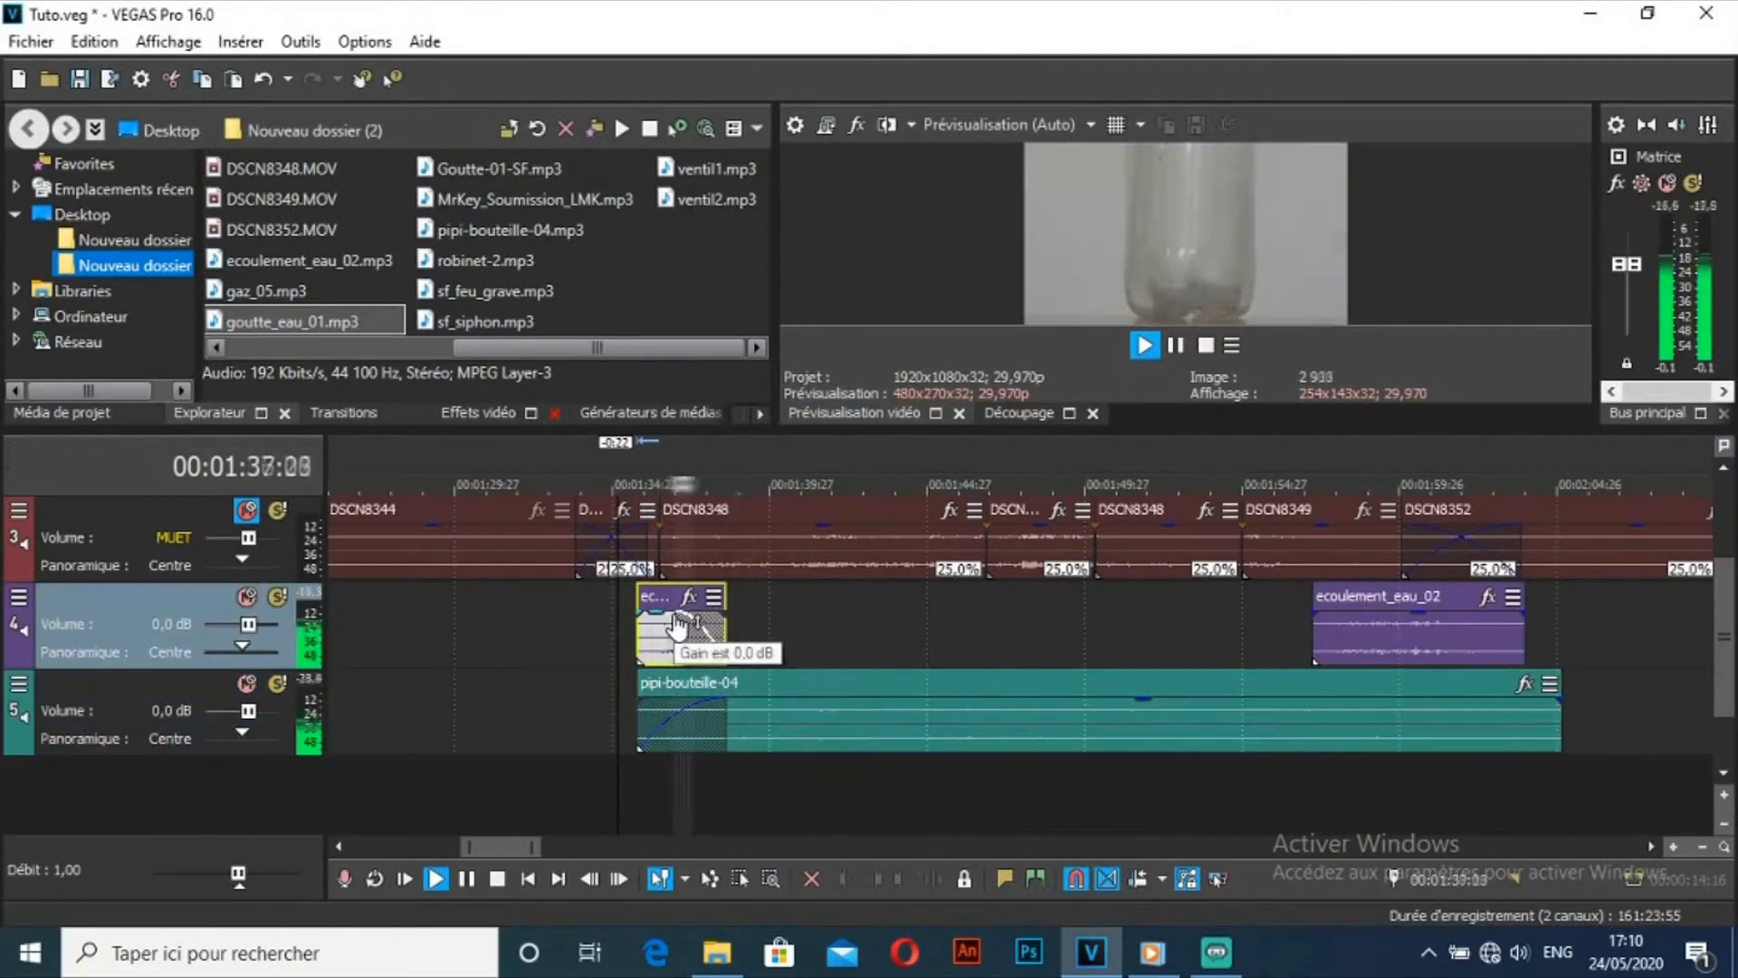
left_click(657, 706)
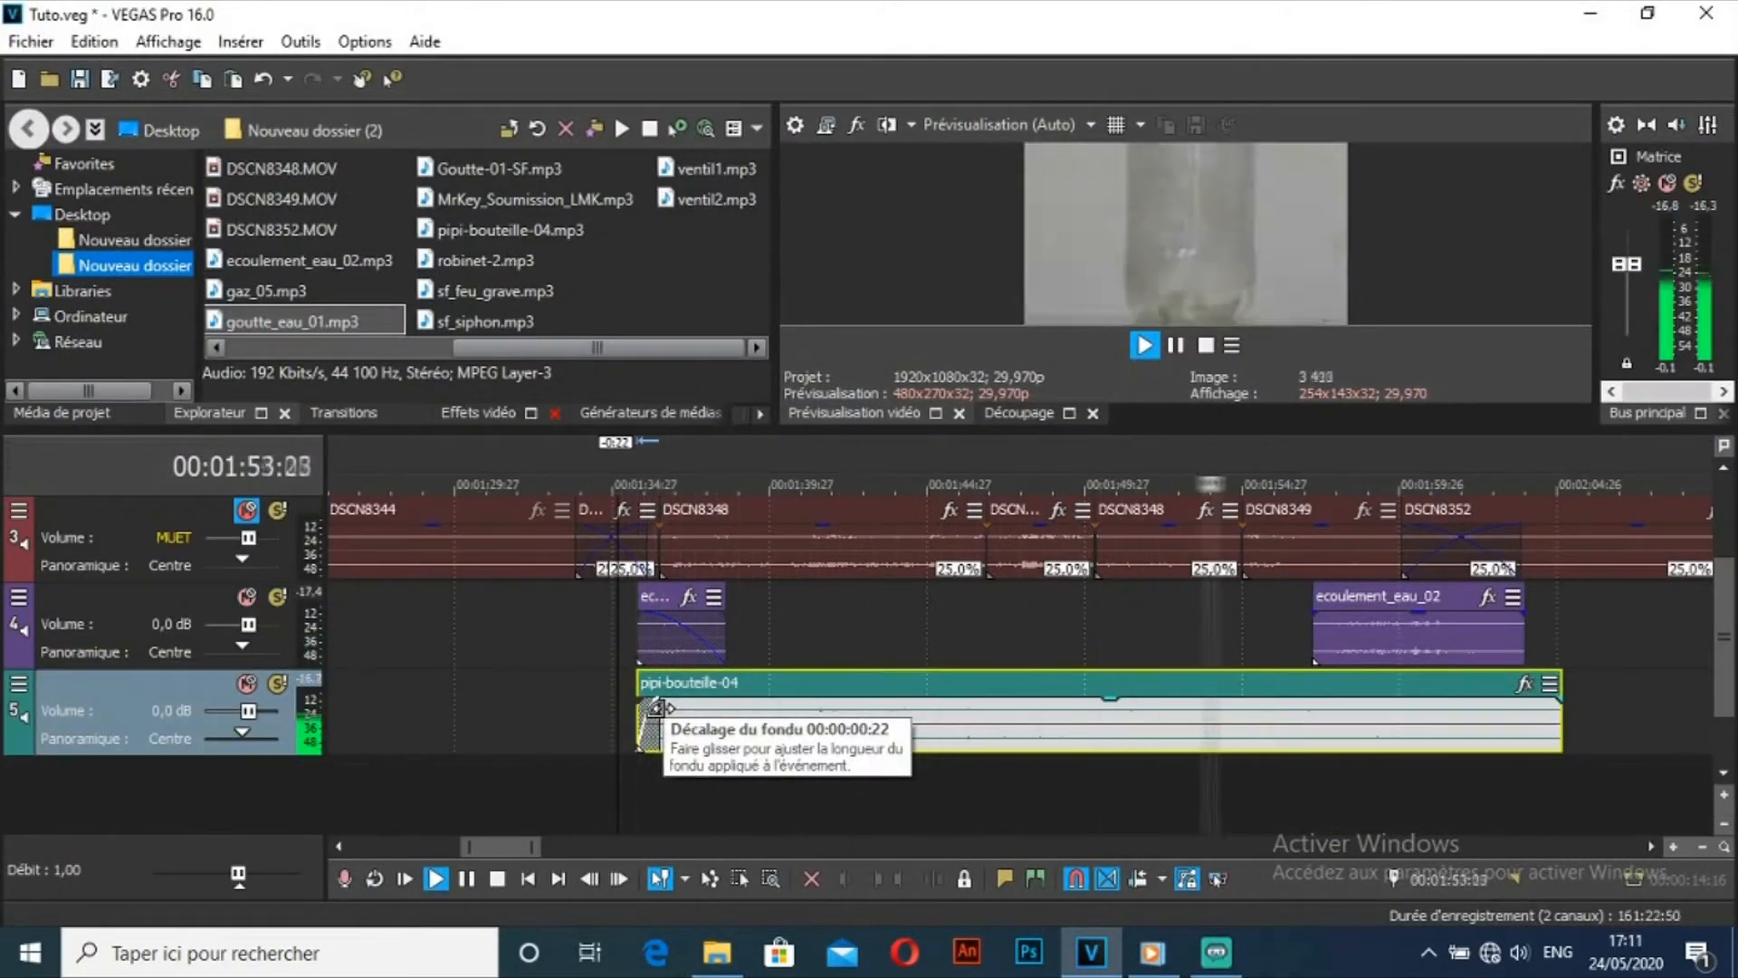
Step: Split pipi-bouteille-04 under the second DSCN8348 clip and slide its later part earlier to crossfade with the first part
left_click_drag(1225, 428, 1226, 494)
mouse_move(1724, 653)
left_mouse_down()
mouse_move(1724, 588)
mouse_move(1724, 654)
left_mouse_up()
left_click(1190, 786)
key("s")
left_click_drag(1192, 785, 1340, 785)
left_click(1152, 785)
key("space")
left_click_drag(1357, 786, 1158, 785)
key("space")
Step: Slide the second ecoulement_eau_02 event earlier to start together with the second pipi-bouteille-04 part
left_click(1198, 713)
left_click(1412, 701)
left_click(1100, 677)
key("space")
left_click_drag(1267, 706, 1189, 699)
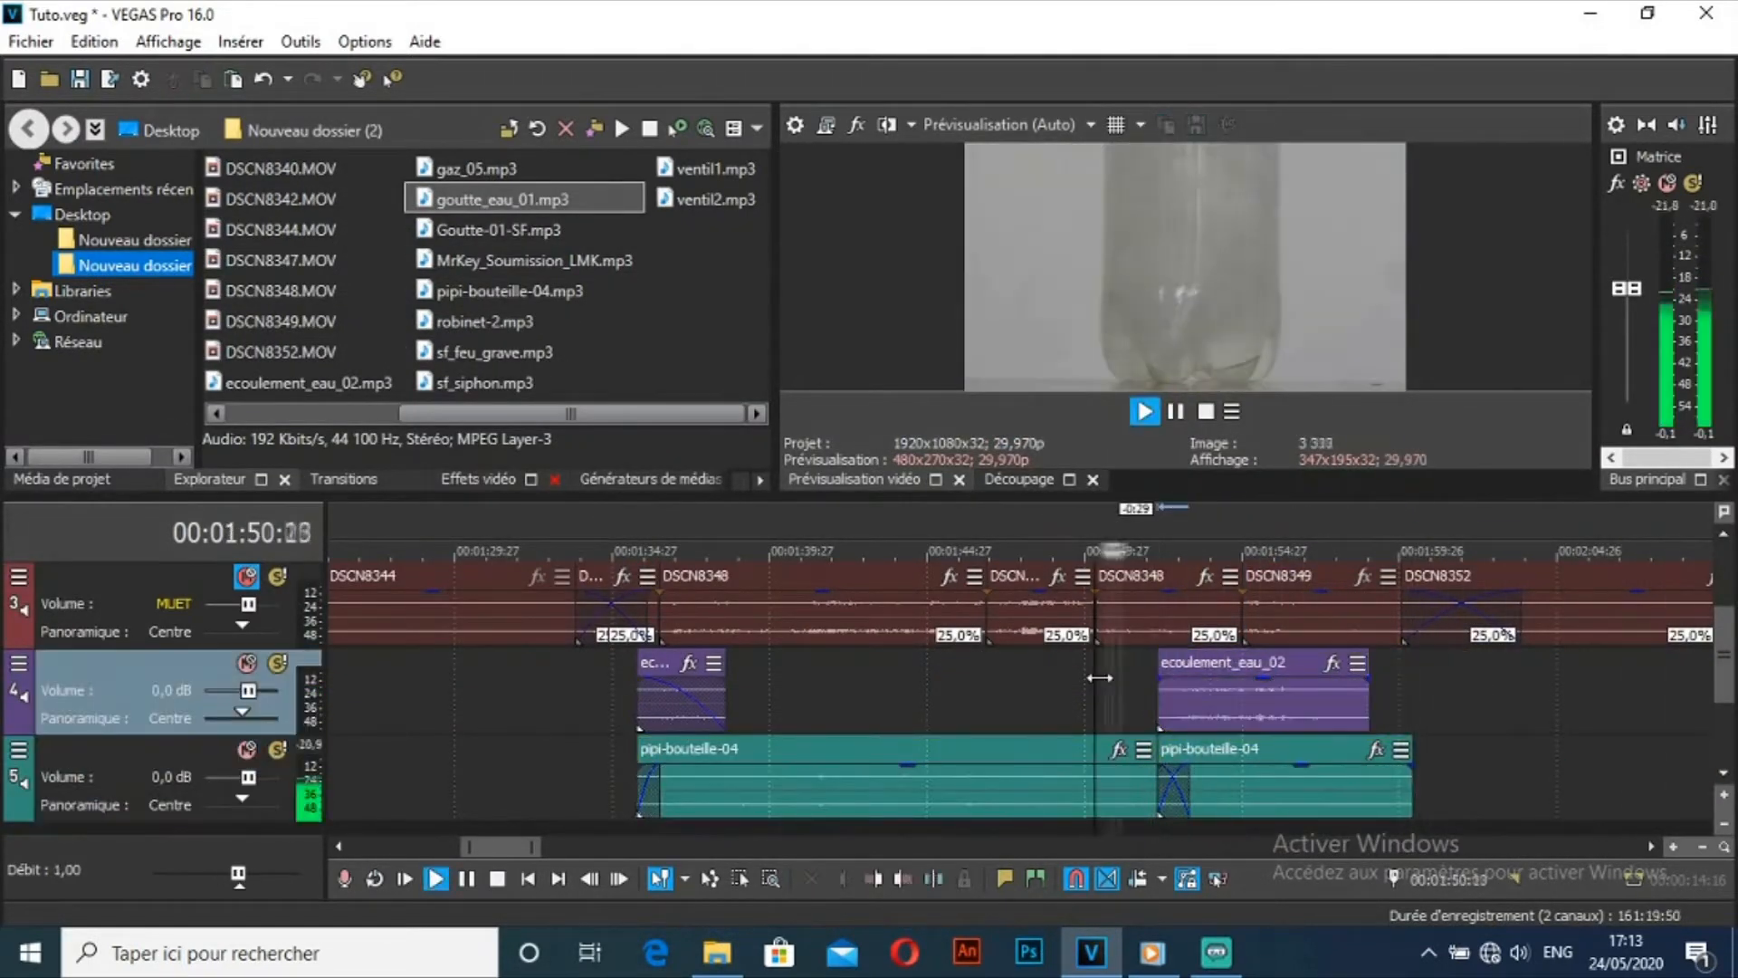
Step: Trim the end of the second pipi-bouteille-04 part to match the end of ecoulement_eau_02, checking by playback
key("space")
key("space")
left_click_drag(1411, 788, 1369, 788)
key("space")
key("space")
Step: Shorten the second ecoulement_eau_02 and pipi-bouteille-04 events to end together under DSCN8349, checking by playback
left_click_drag(1189, 686, 1309, 696)
left_click_drag(1367, 769, 1309, 774)
key("space")
left_click(1308, 715)
left_click_drag(1367, 682, 1292, 711)
left_click(1292, 715)
left_click_drag(1369, 789, 1292, 790)
left_click(1114, 690)
key("space")
left_click_drag(1249, 679, 1249, 717)
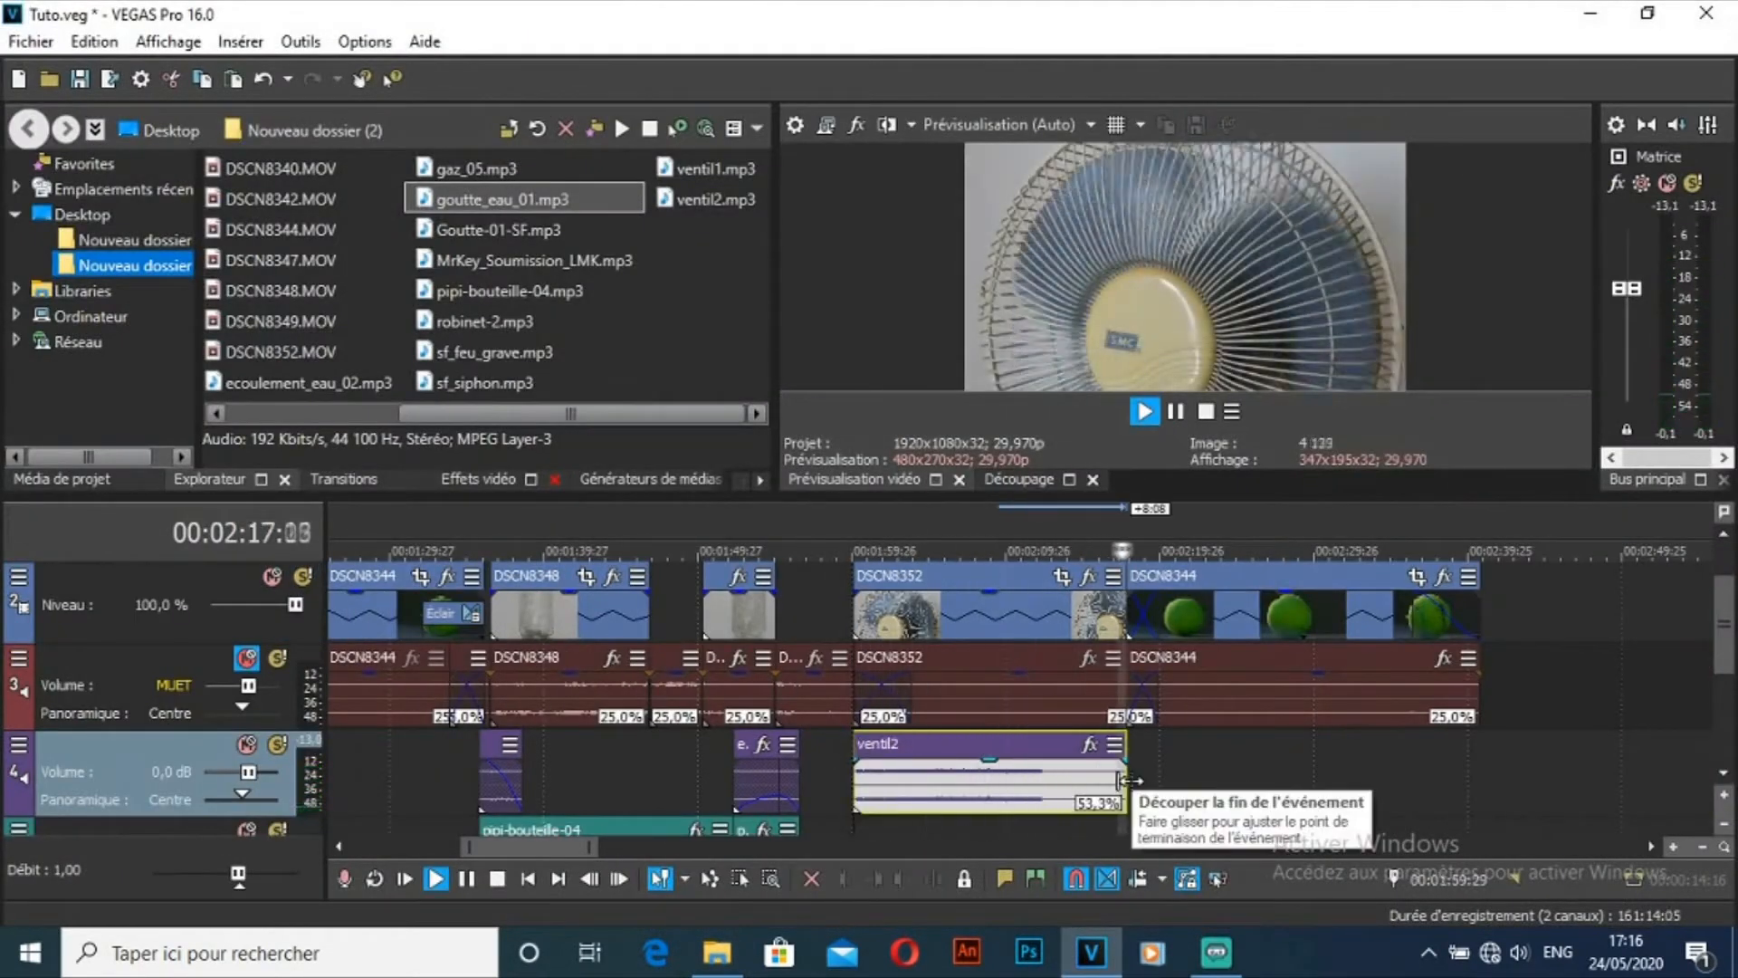
Step: Give ventil2 under DSCN8352 a fade-in and a long fade-out, checking the sound by playback
key("space")
left_click_drag(856, 763, 912, 765)
key("space")
left_click_drag(1125, 763, 938, 786)
key("space")
key("space")
key("space")
Step: Add a volume envelope to audio track 4
right_click(174, 758)
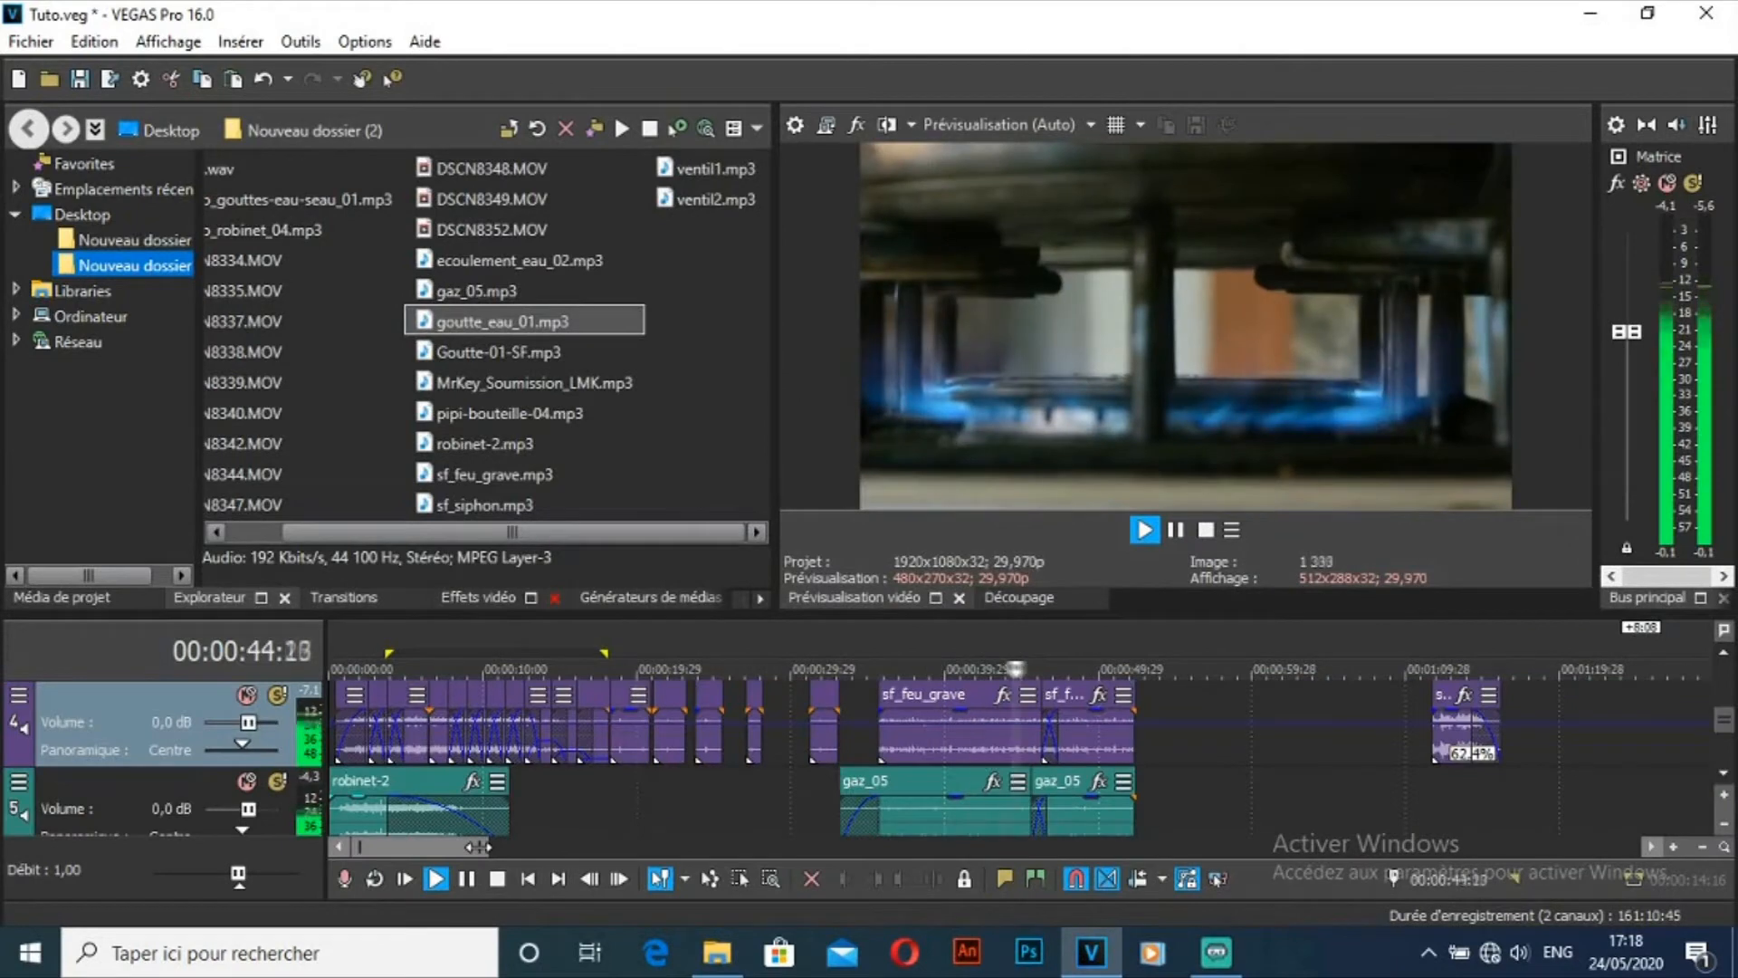
left_click(1435, 645)
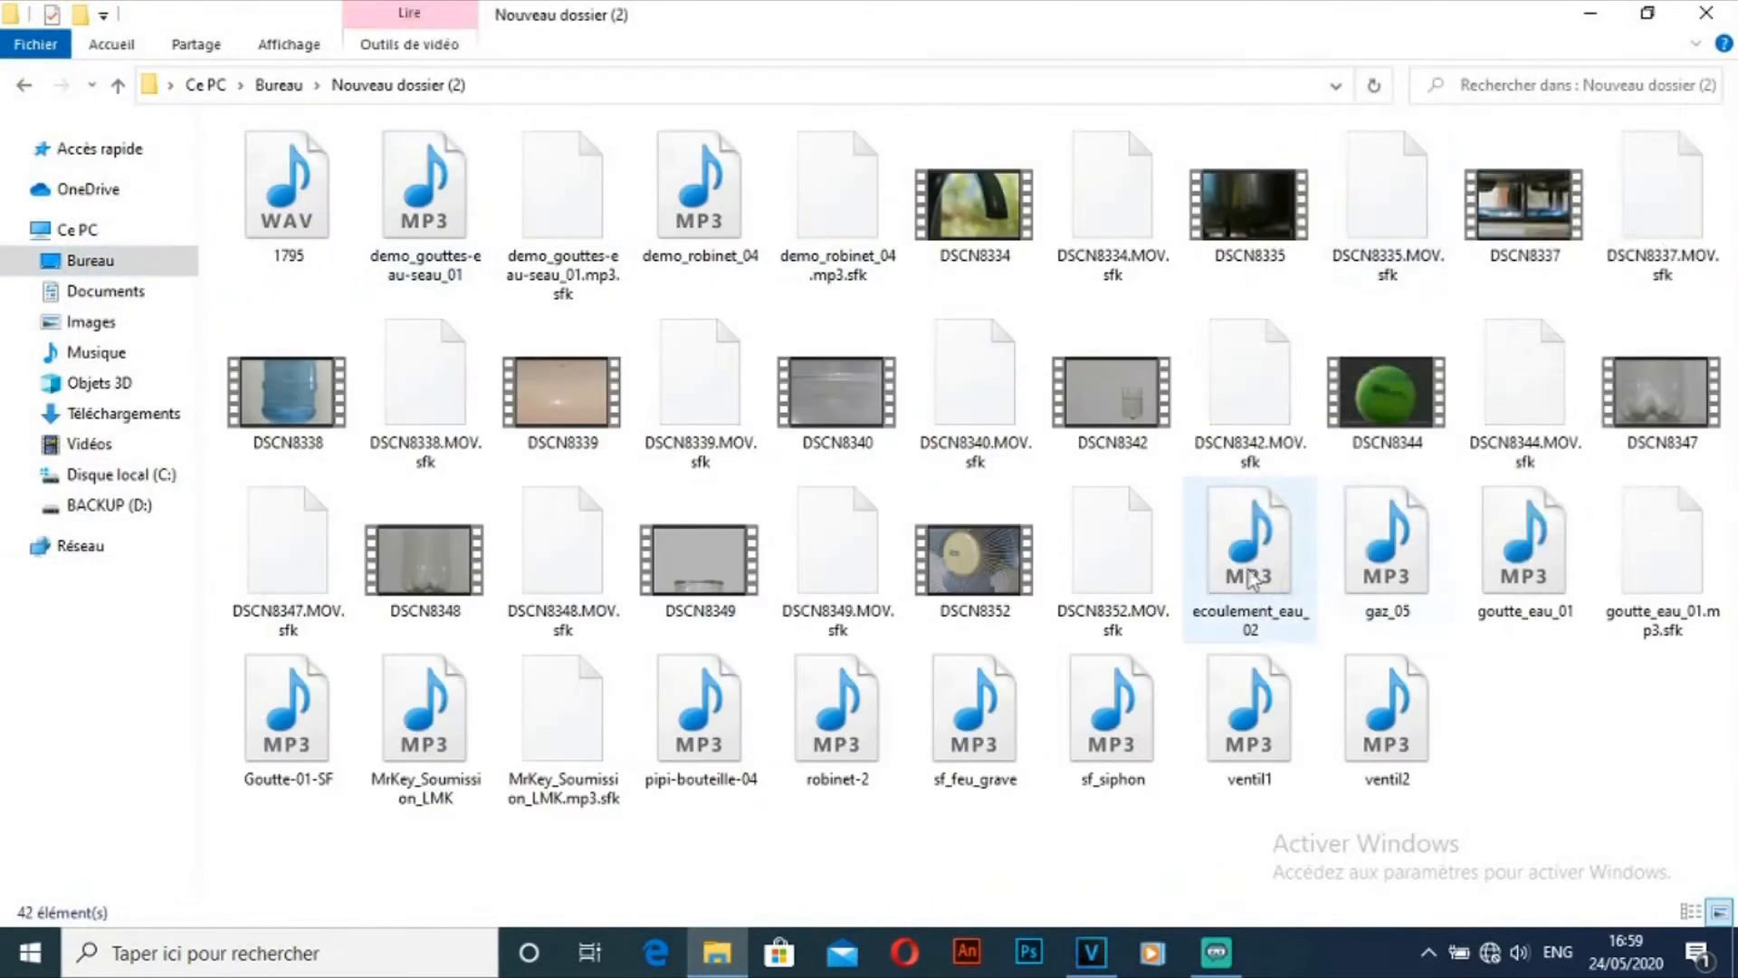
Step: Listen to the ecoulement_eau_02 sound file in the sounds folder
double_click(1247, 543)
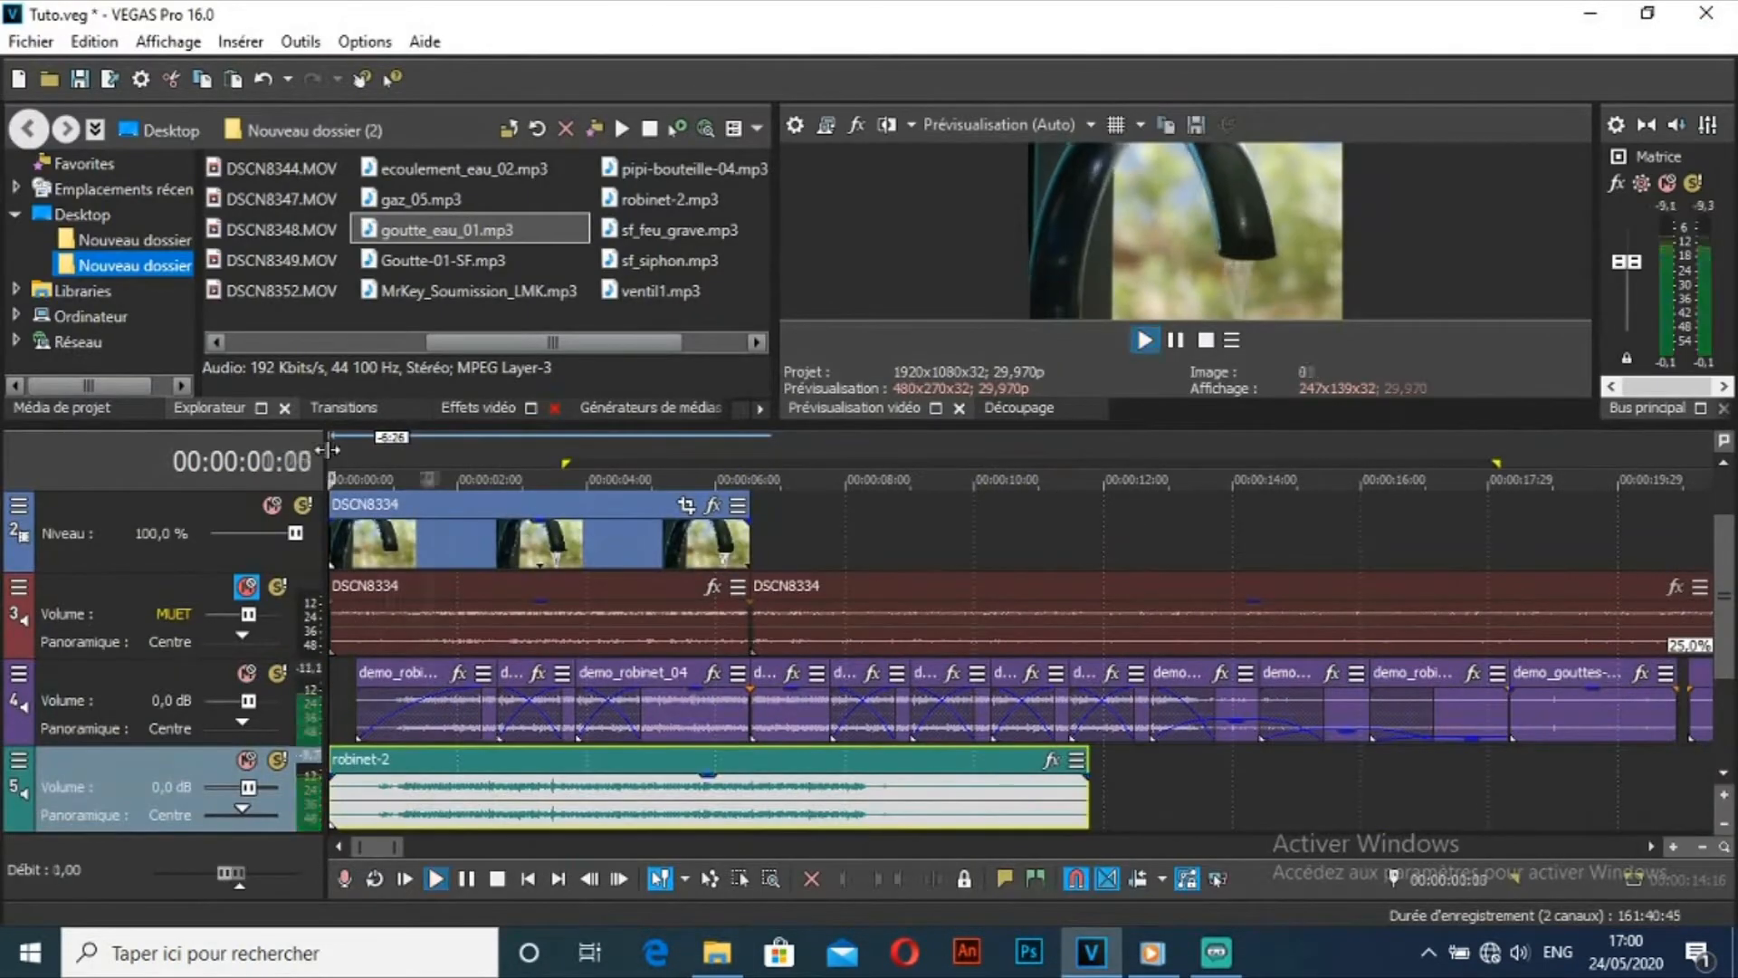
Step: Mute audio track 4 and extend the fade-out of robinet-2 on track 5 across most of its length
left_click(247, 674)
left_click_drag(1085, 754, 570, 822)
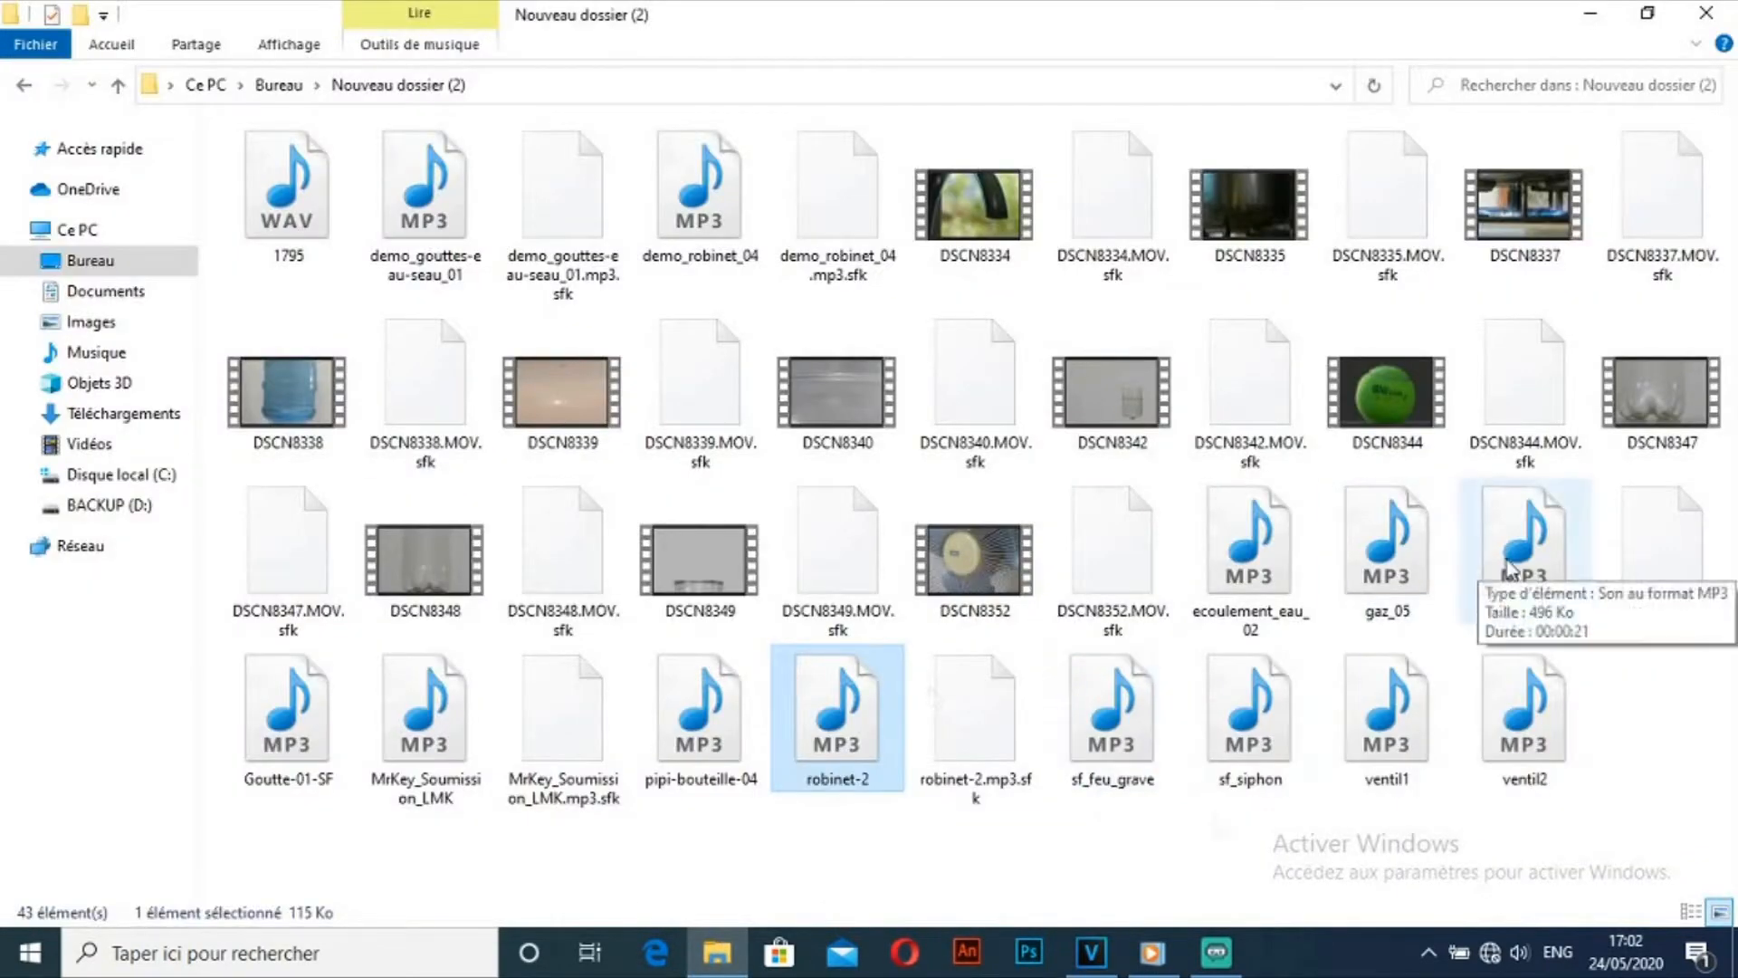
Step: Listen to goutte_eau_01 and look through the remaining sound files in the folder
double_click(1524, 544)
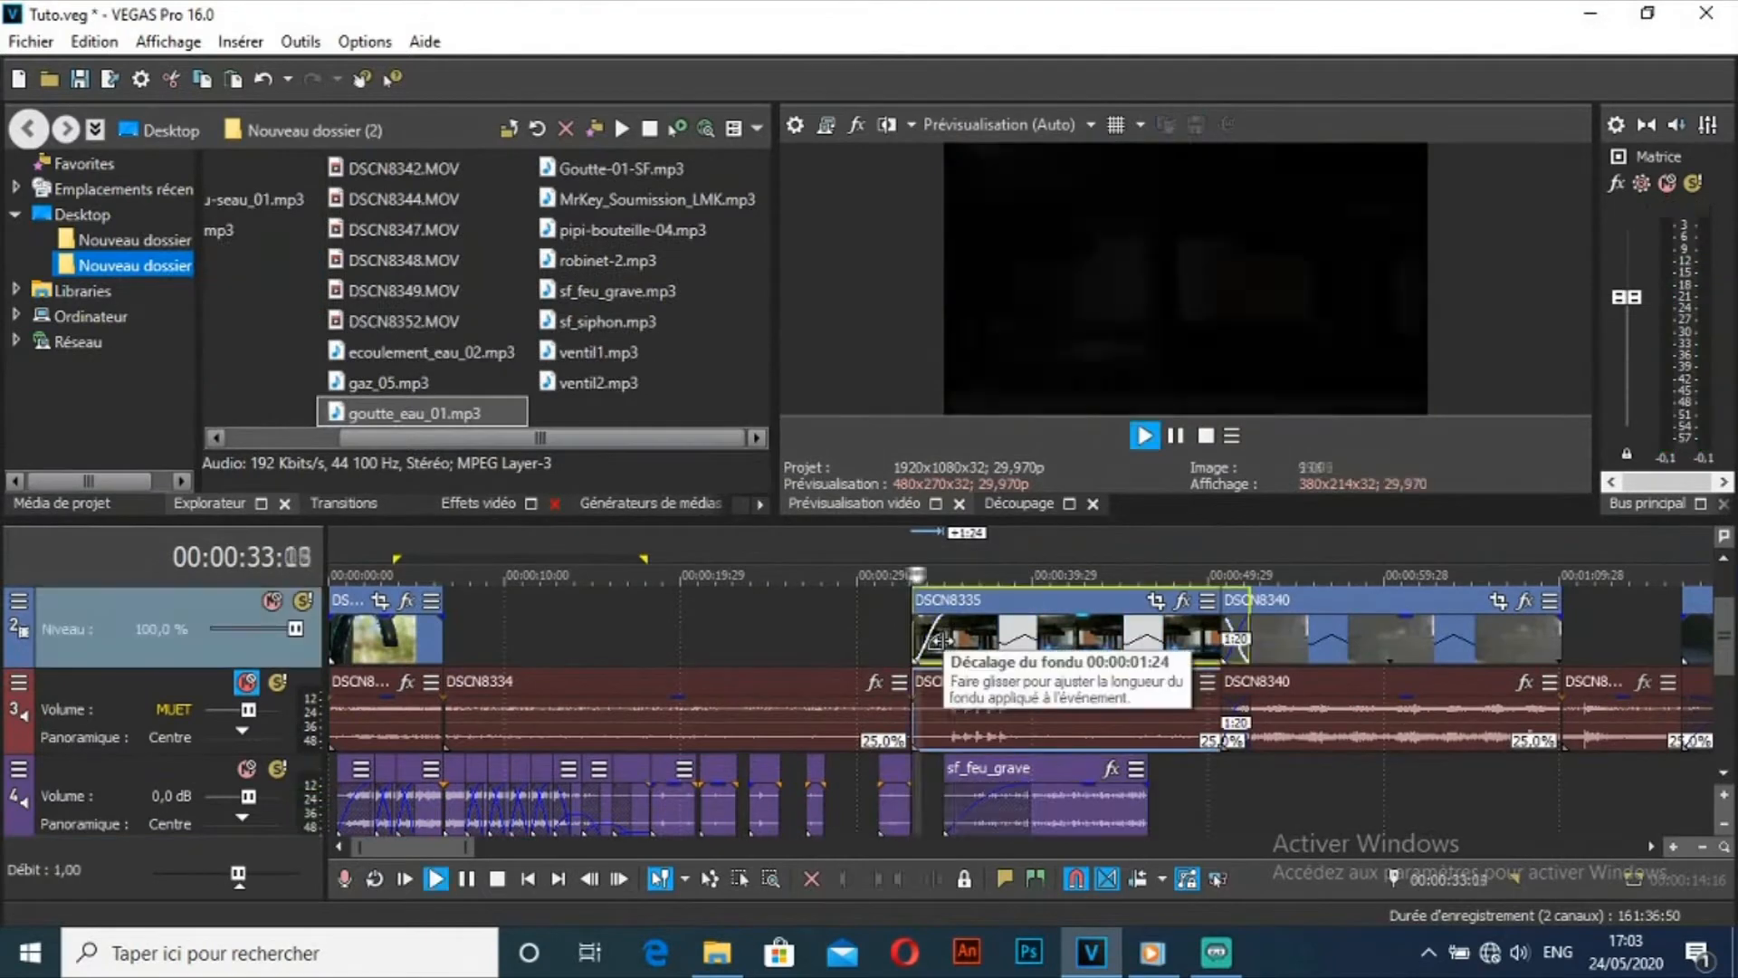
left_click(979, 769)
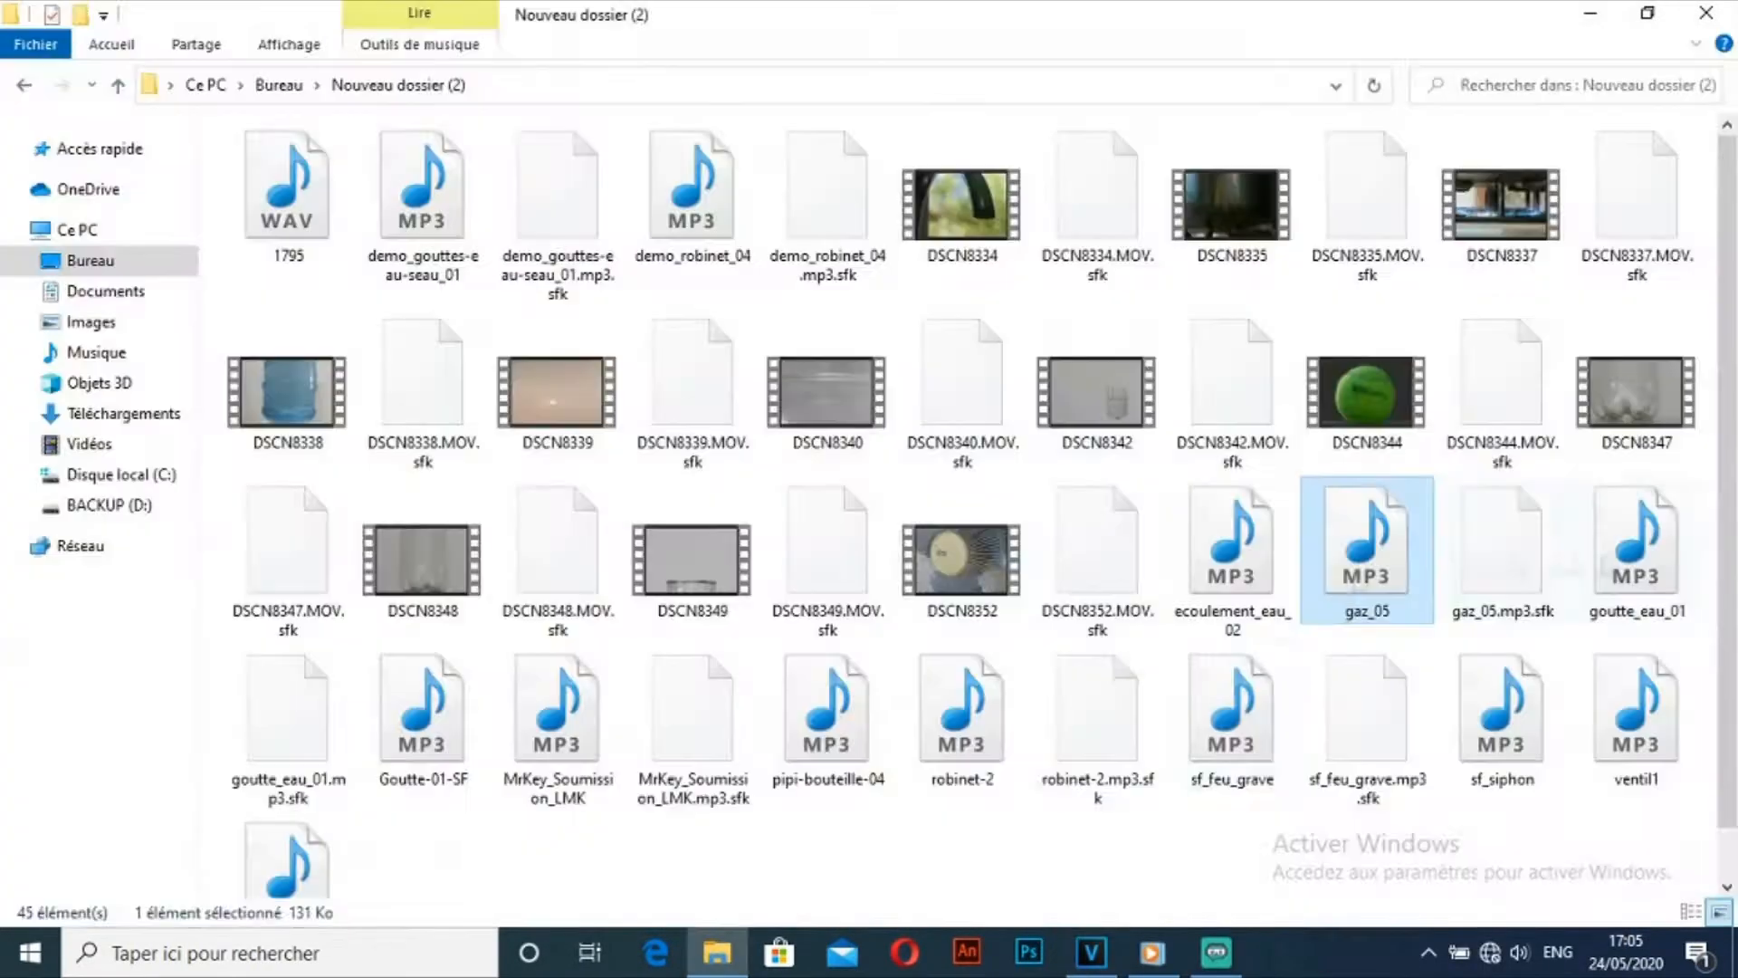
scroll(981, 505, "down", 1)
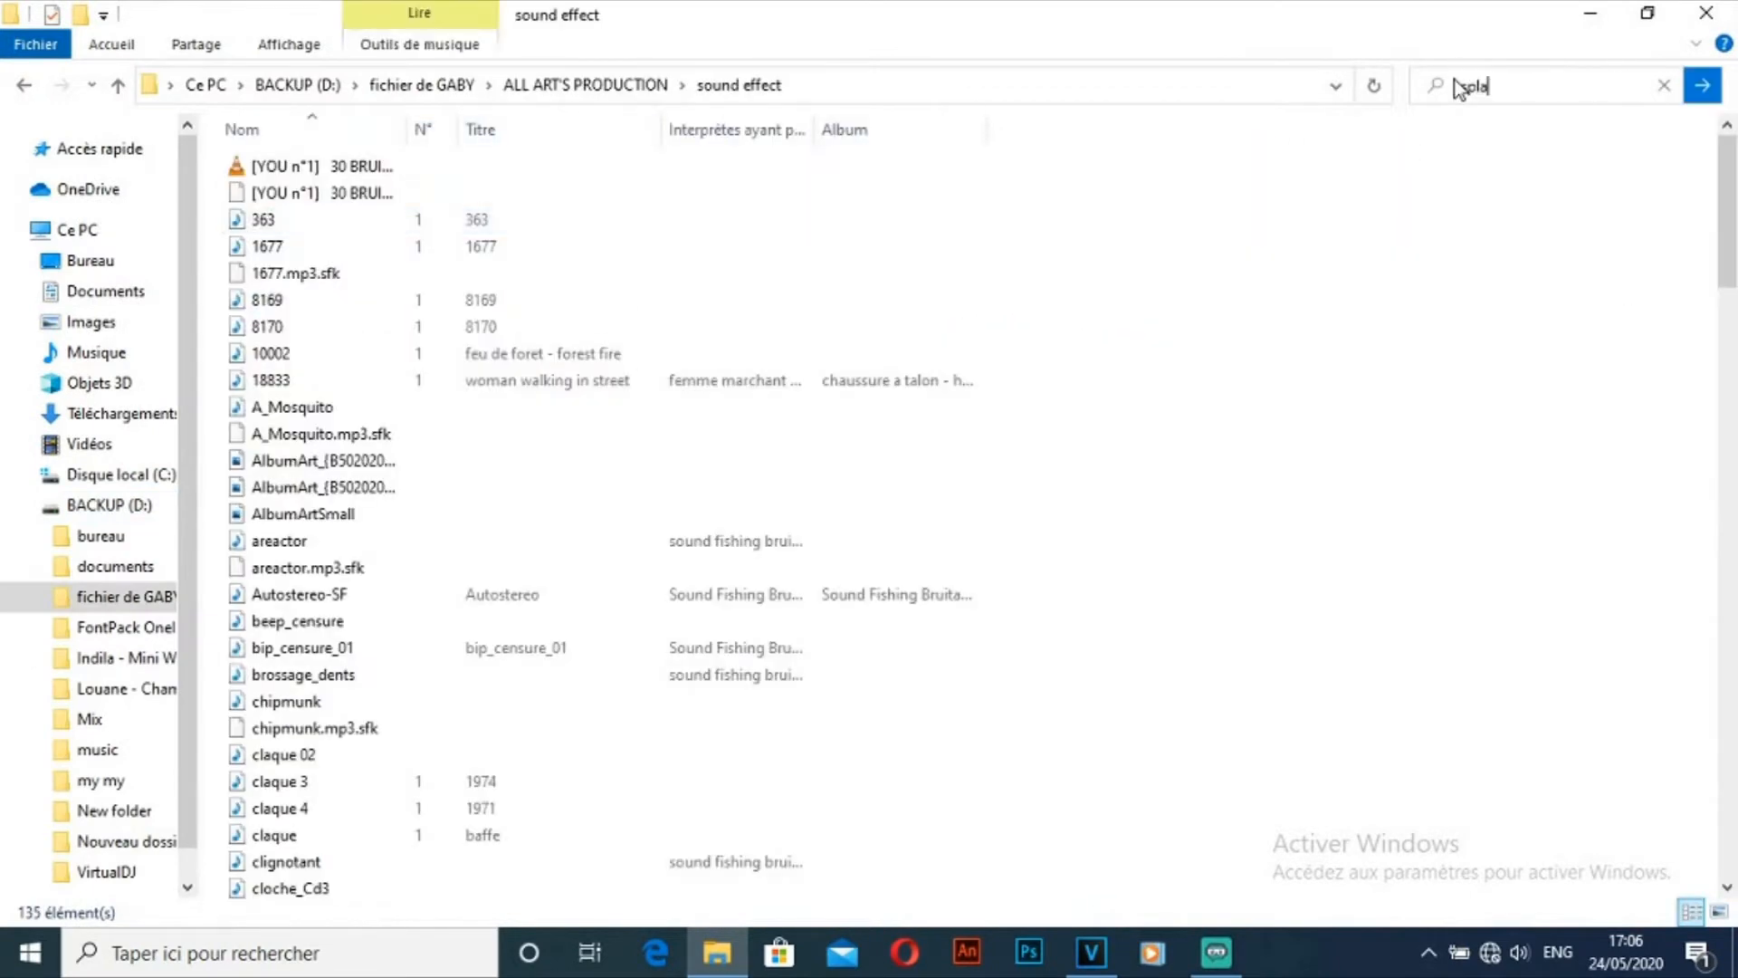
Step: Take splash-22-SF from the "spla" search in the sound effect folder and place it on audio track 4 under DSCN8342
right_click(357, 141)
left_click(280, 166)
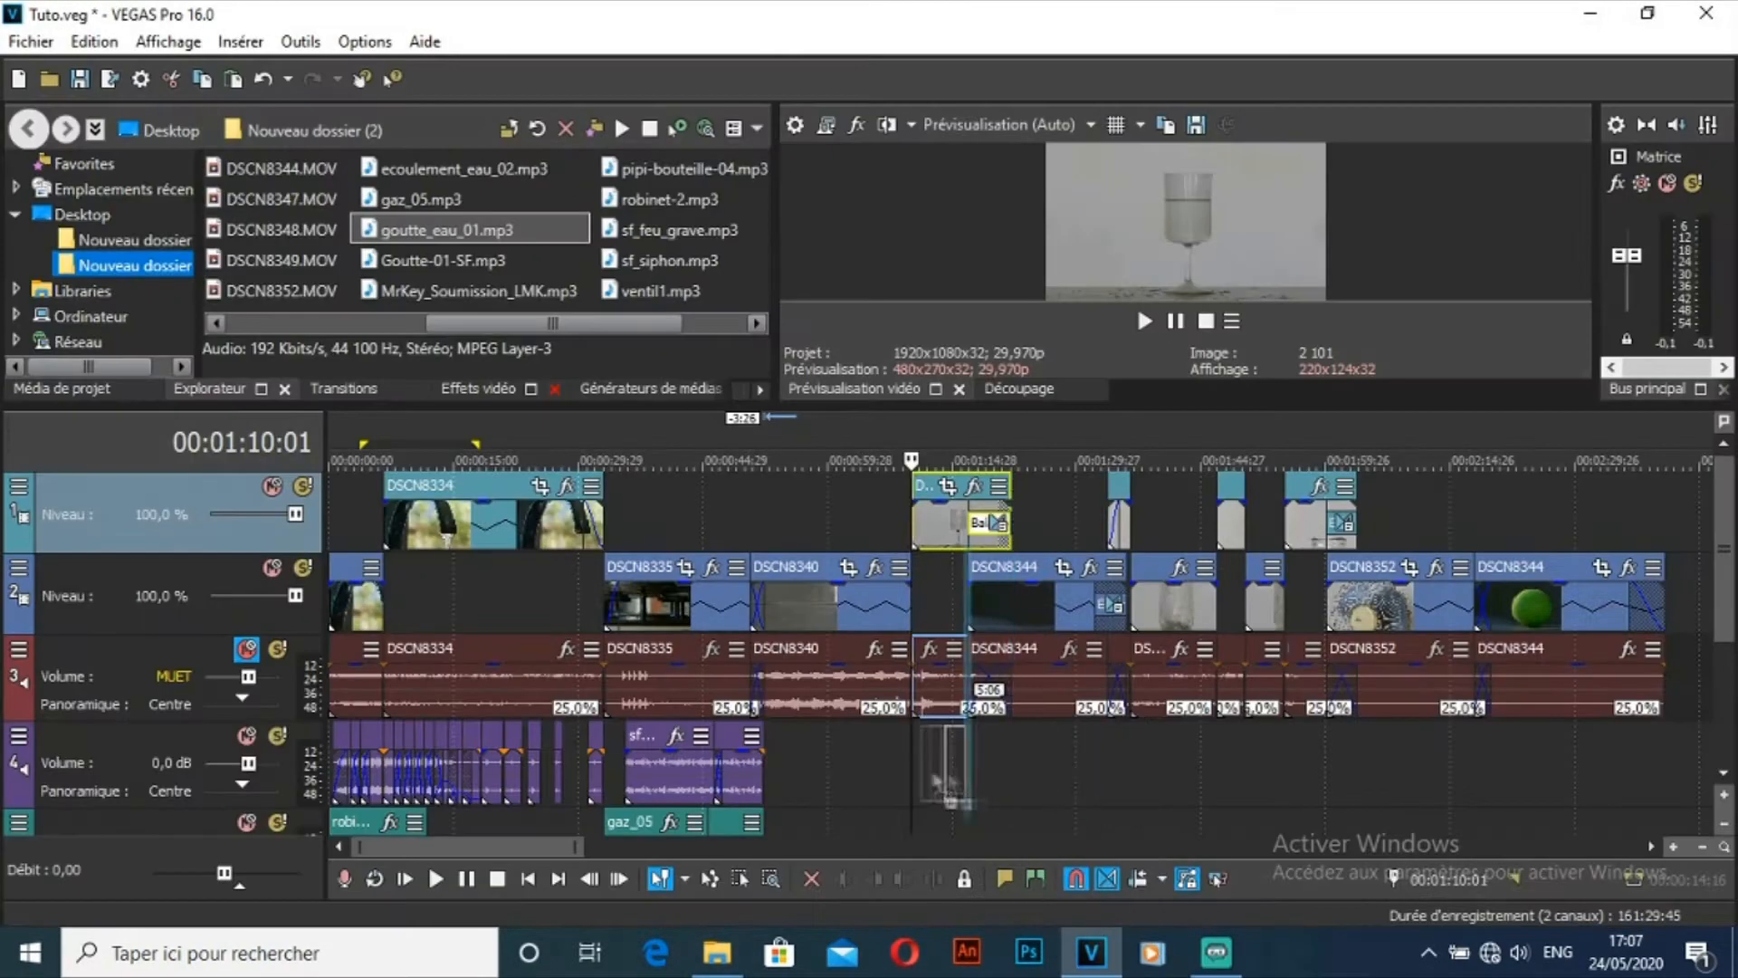
left_click_drag(948, 801, 936, 780)
Step: Play DSCN8342 and step through it frame by frame to examine when the ball hits the water
key("space")
scroll(936, 780, "up", 4)
left_click(427, 748)
key("space")
key("Right")
key("Right")
key("Right")
key("Right")
key("Right")
key("Right")
key("Right")
key("Right")
key("Right")
key("Right")
key("Right")
key("Right")
key("Right")
key("Right")
key("Right")
key("Right")
key("Right")
key("Right")
key("space")
Step: Slide splash-22-SF on audio track 4 slightly later to match the ball's impact, checking by repeated playback
mouse_move(496, 765)
left_mouse_down()
mouse_move(481, 764)
mouse_move(608, 772)
mouse_move(525, 759)
left_mouse_up()
key("space")
key("space")
key("space")
key("space")
key("space")
key("space")
key("space")
key("space")
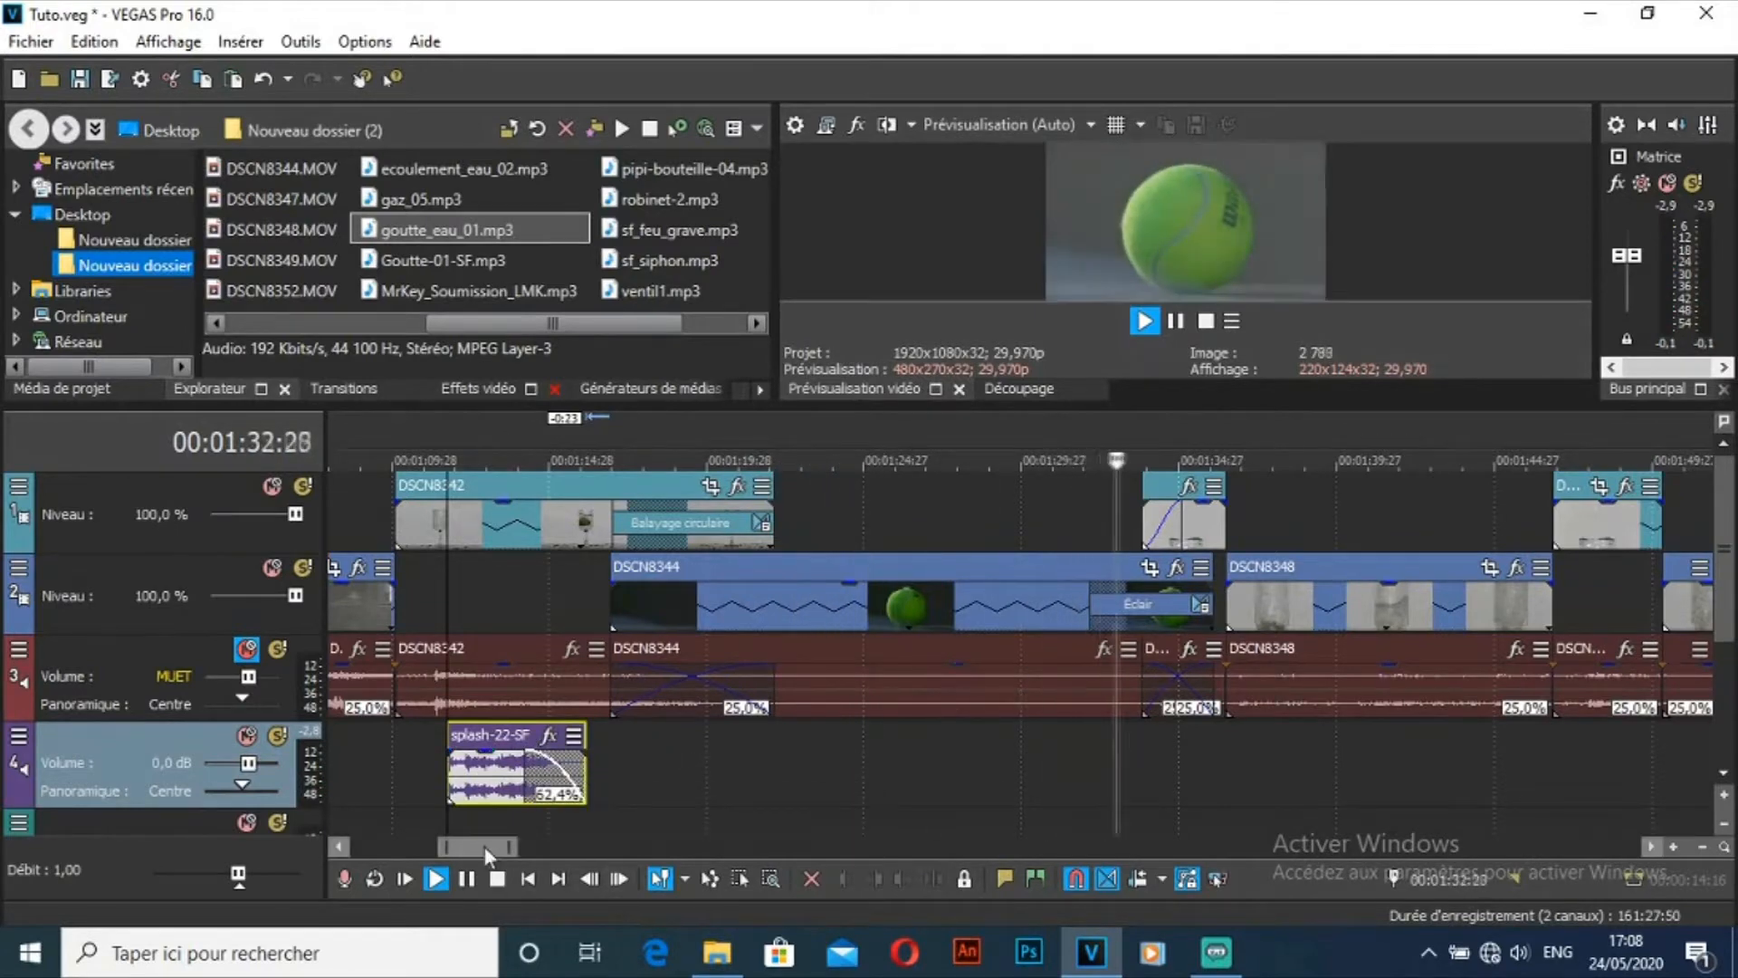
key("space")
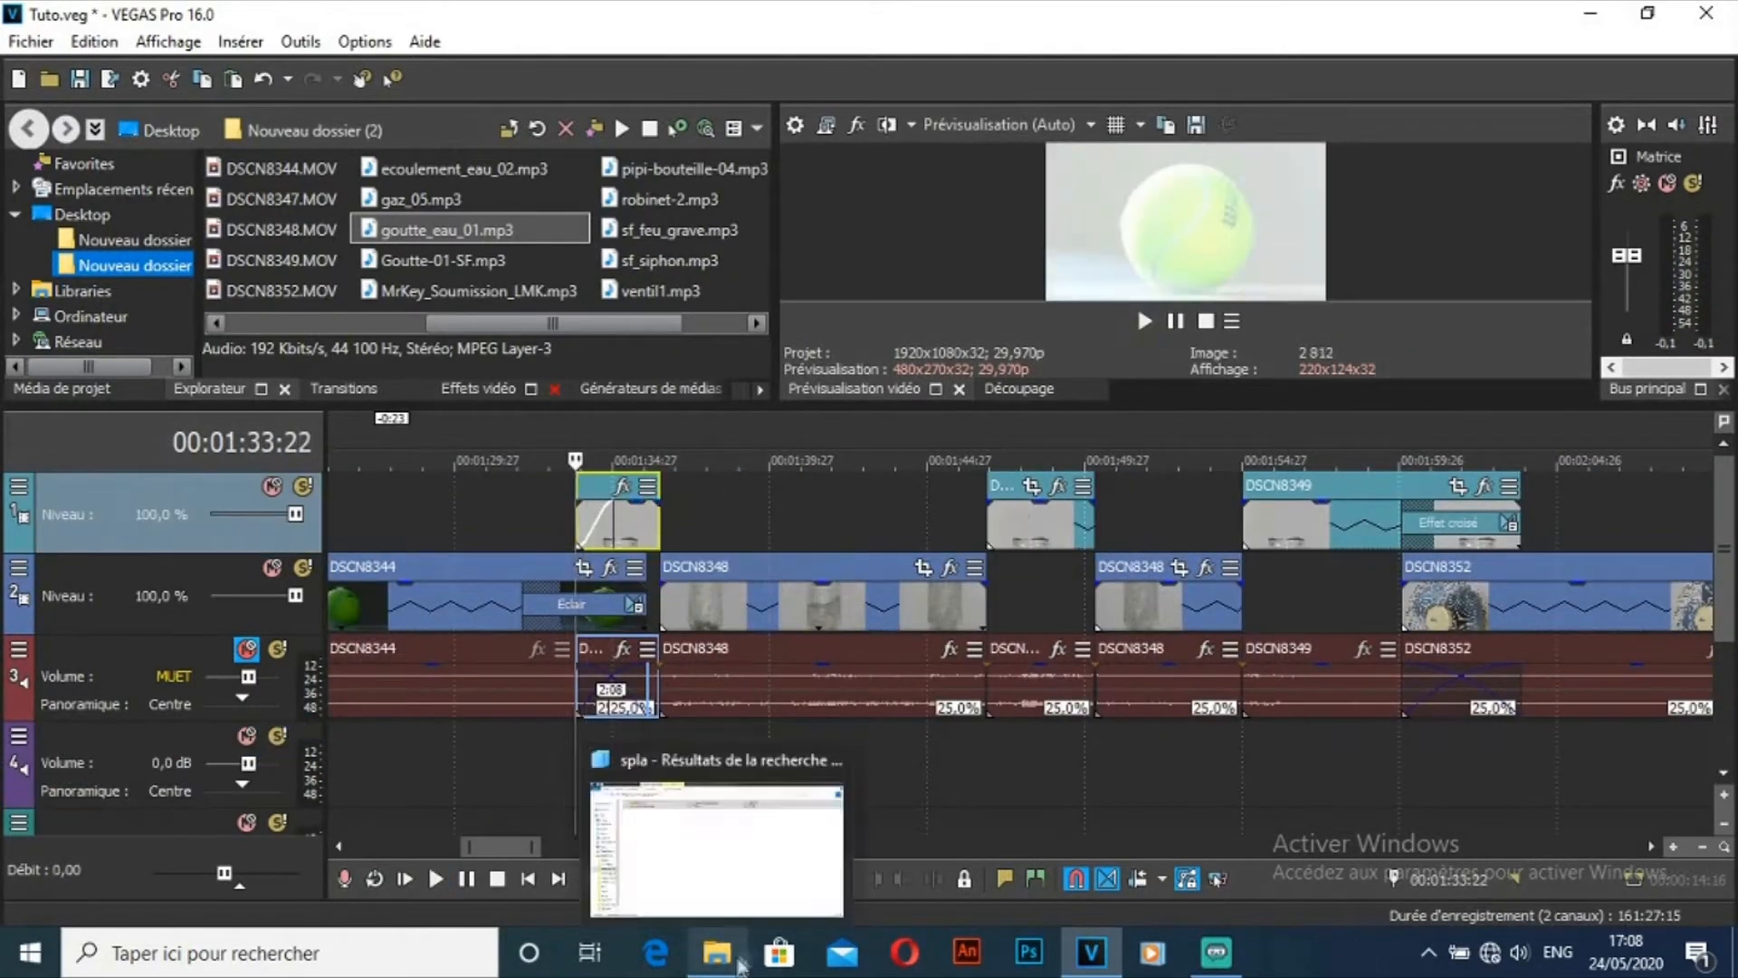
Step: Preview ecoulement_eau_02 from the sounds folder and place it on audio track 4 at 00:01:33:22
left_click(717, 952)
left_click(24, 85)
left_click(23, 85)
double_click(1231, 543)
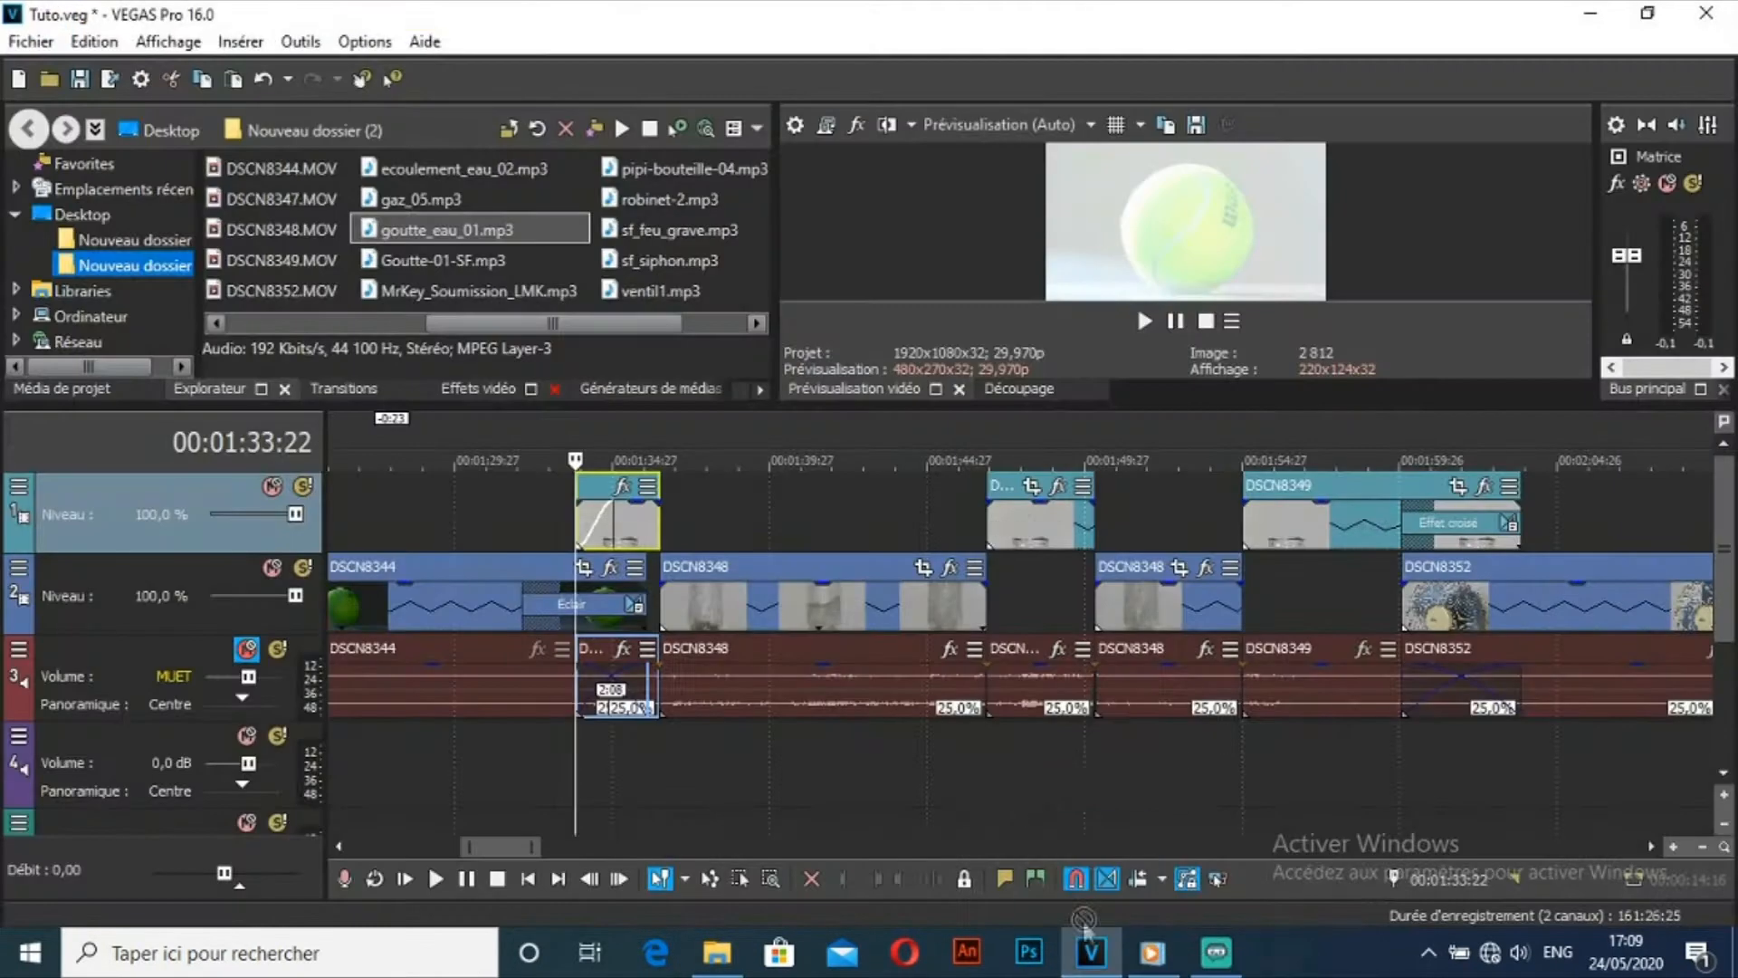
left_click_drag(601, 701, 634, 749)
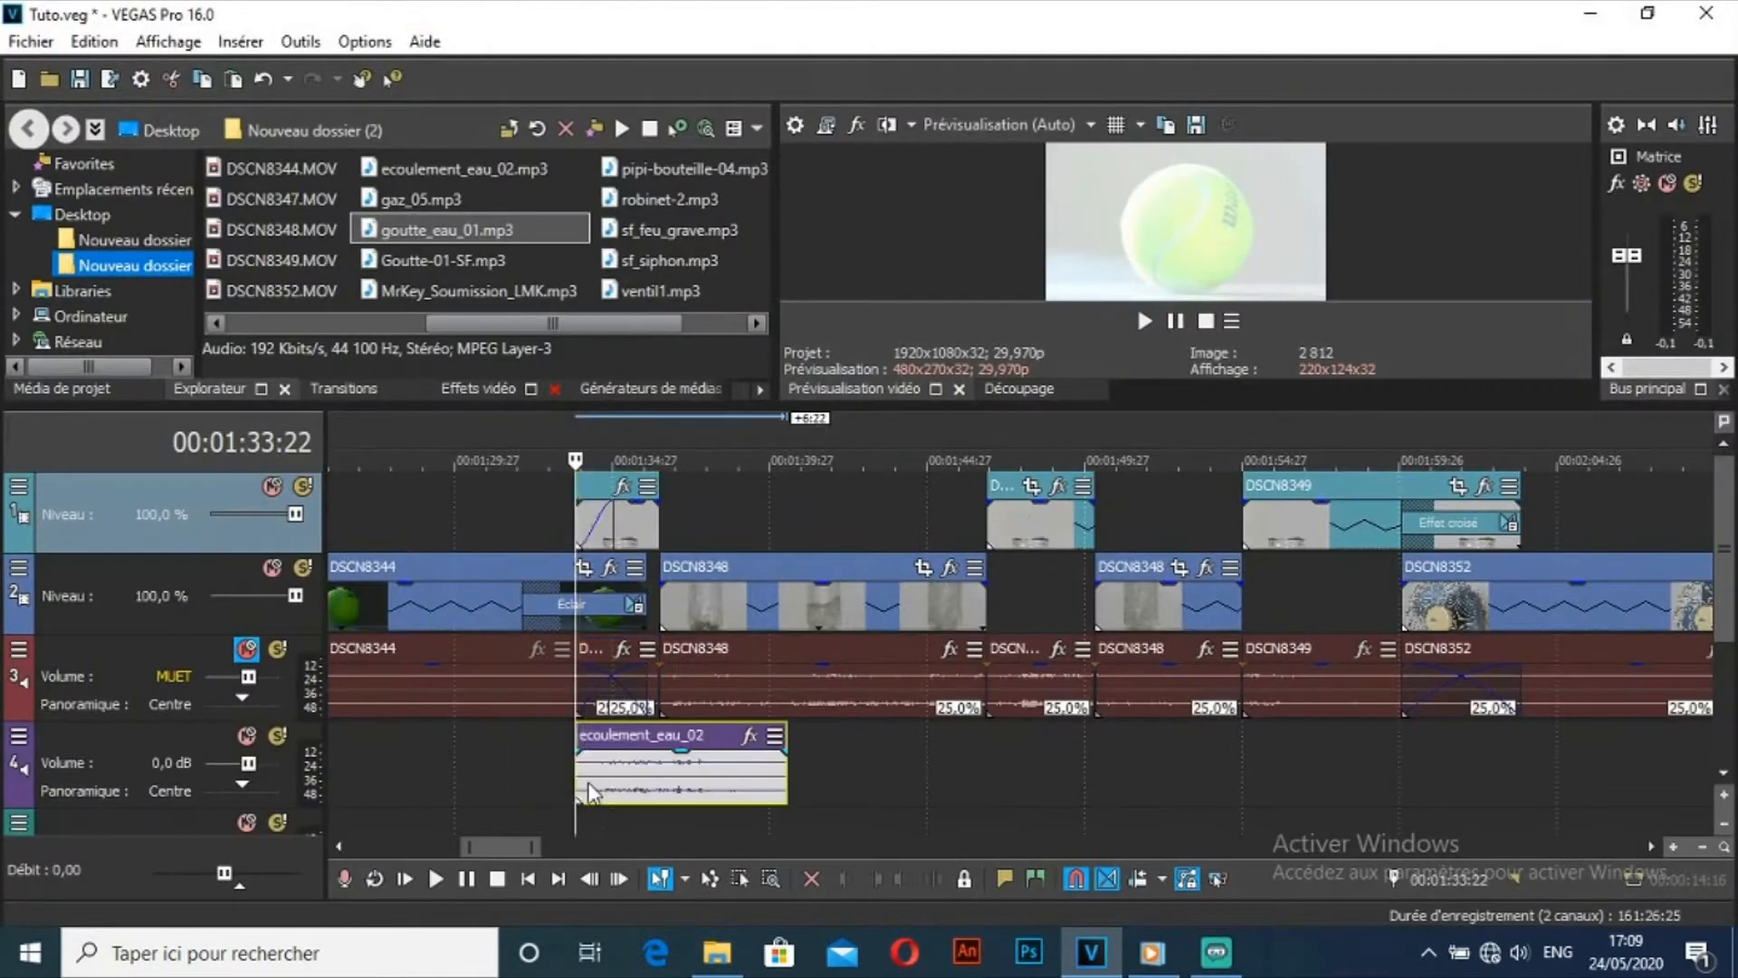
Step: Slide ecoulement_eau_02 on audio track 4 about 1:05 (seconds:frames) later and check its timing by playback
key("space")
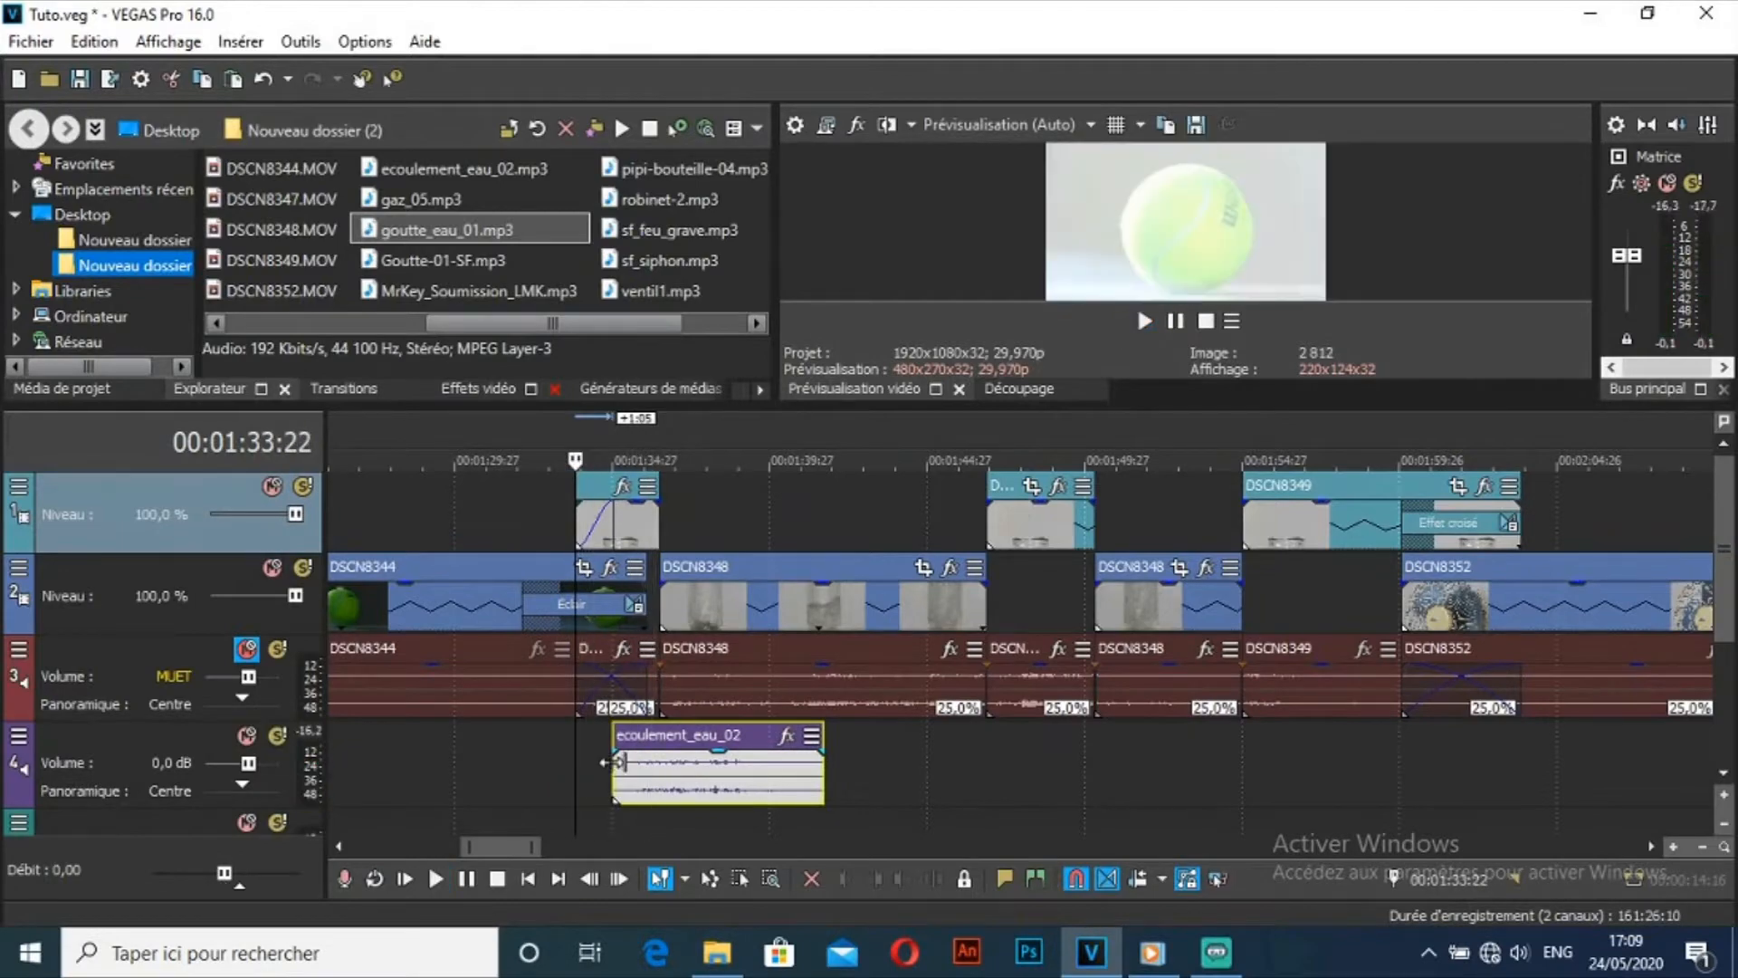
key("space")
left_click_drag(1166, 405, 1165, 430)
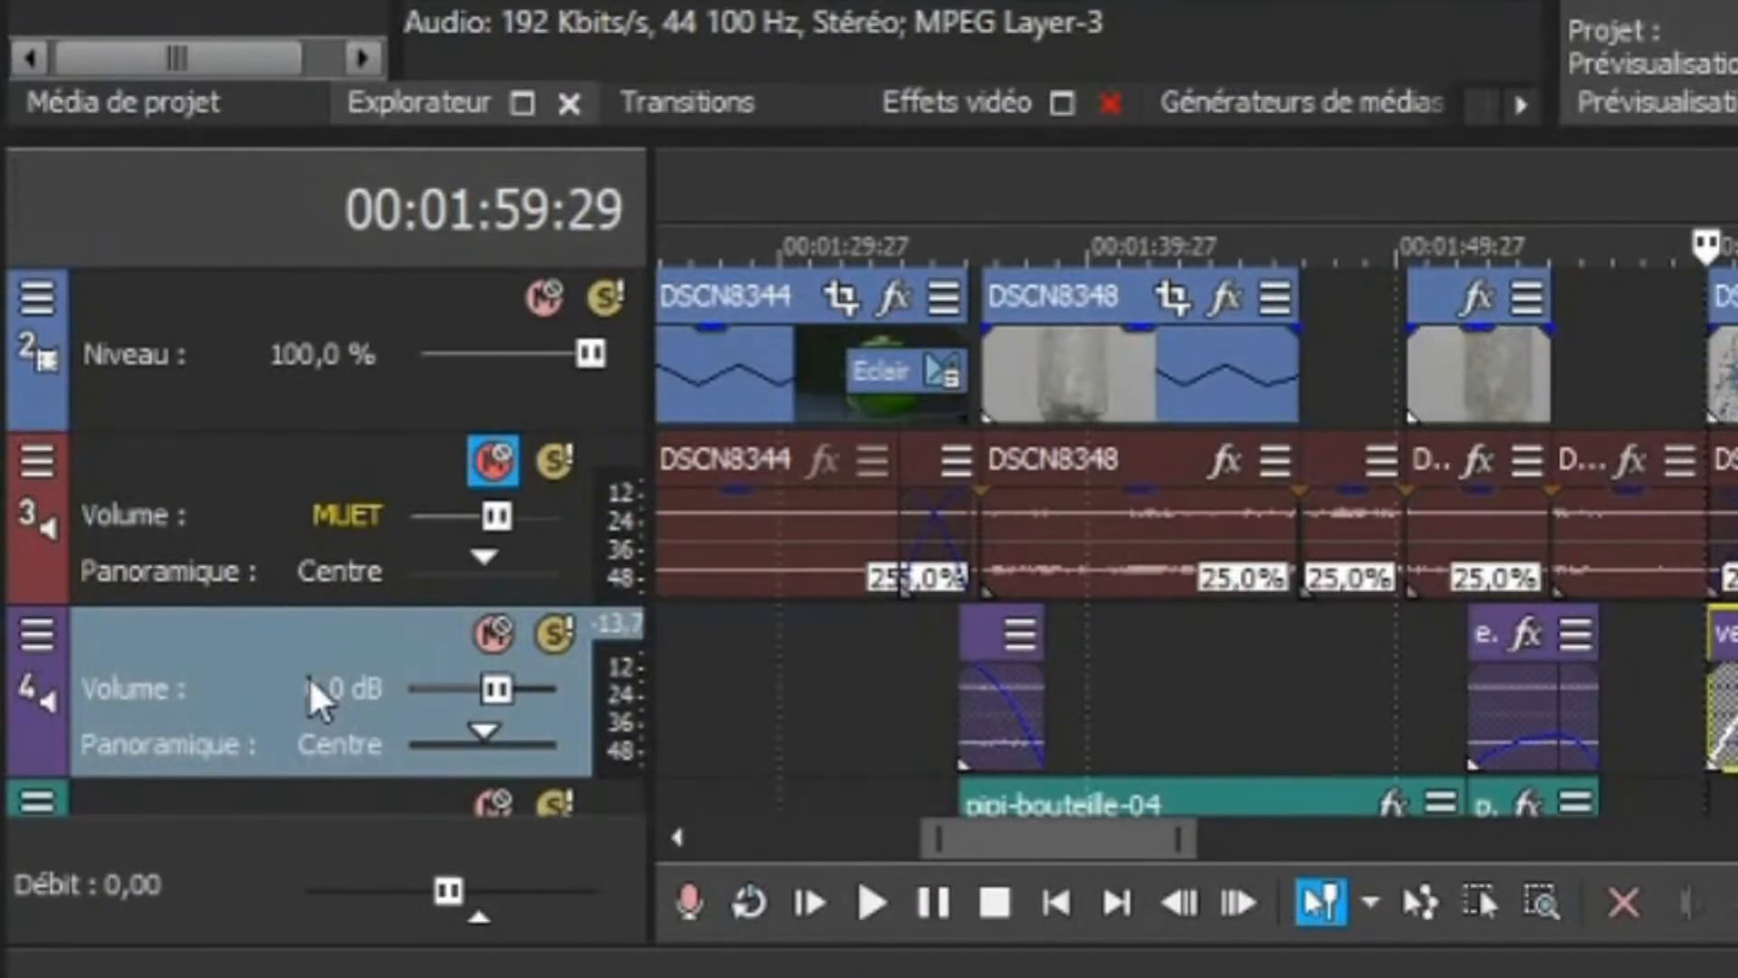
Step: Insert a volume envelope on audio track 4
right_click(315, 699)
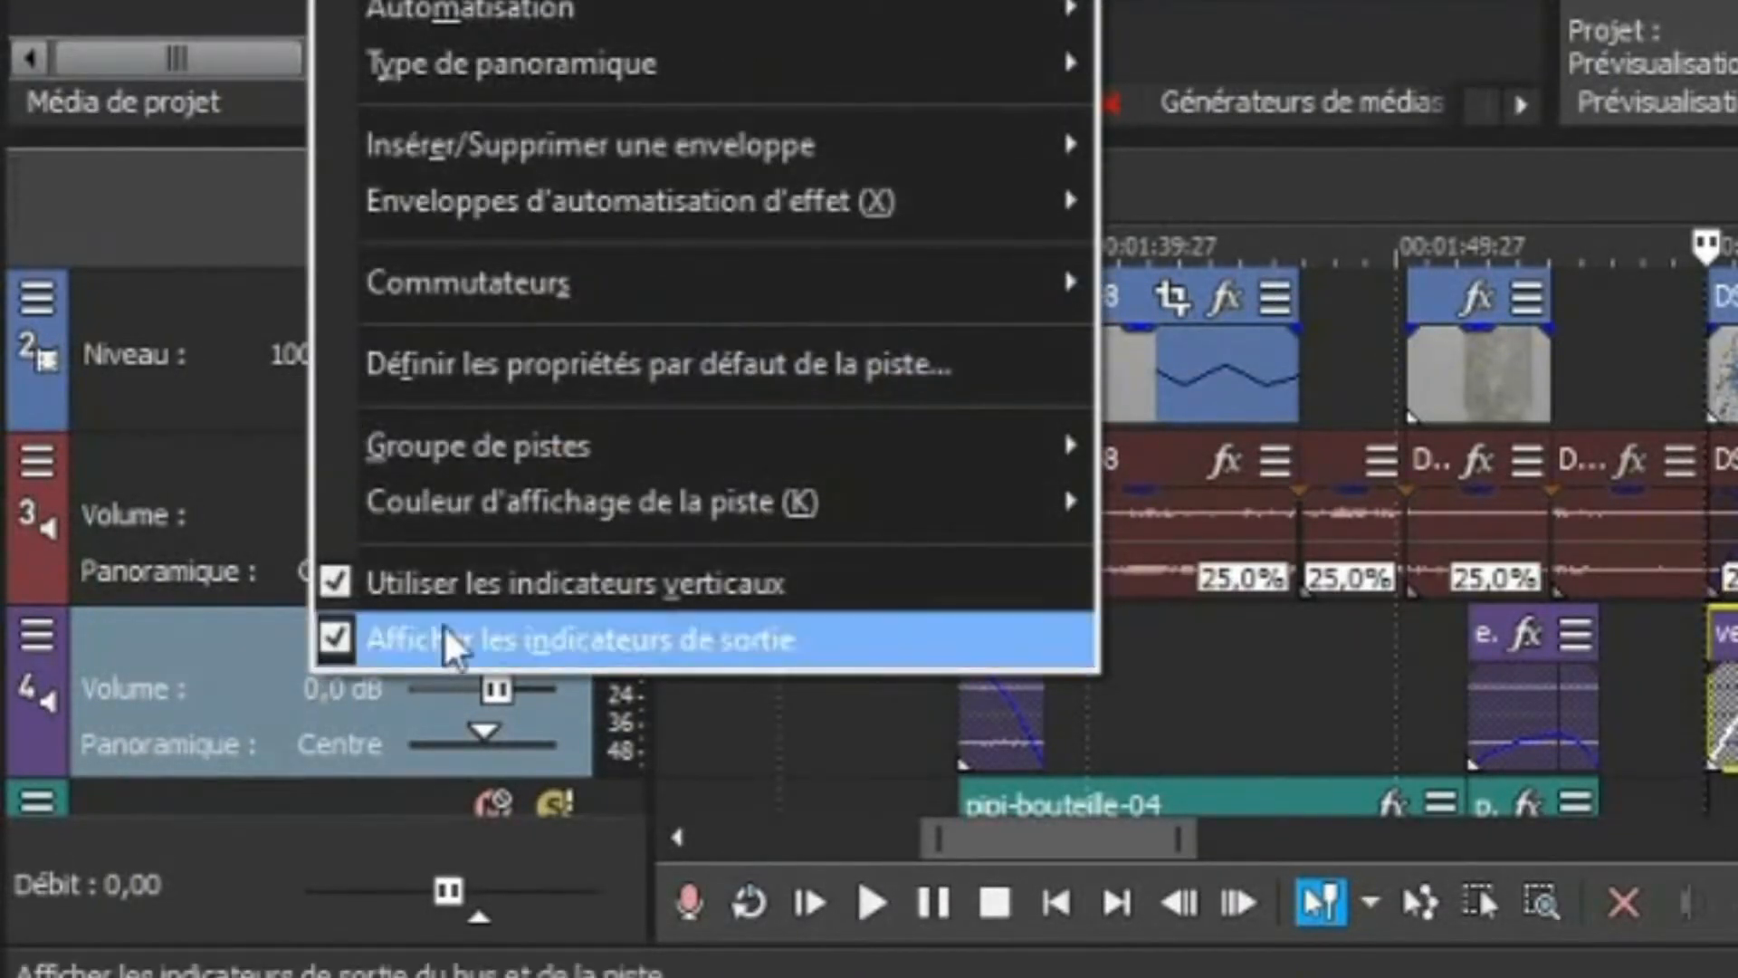
mouse_move(543, 170)
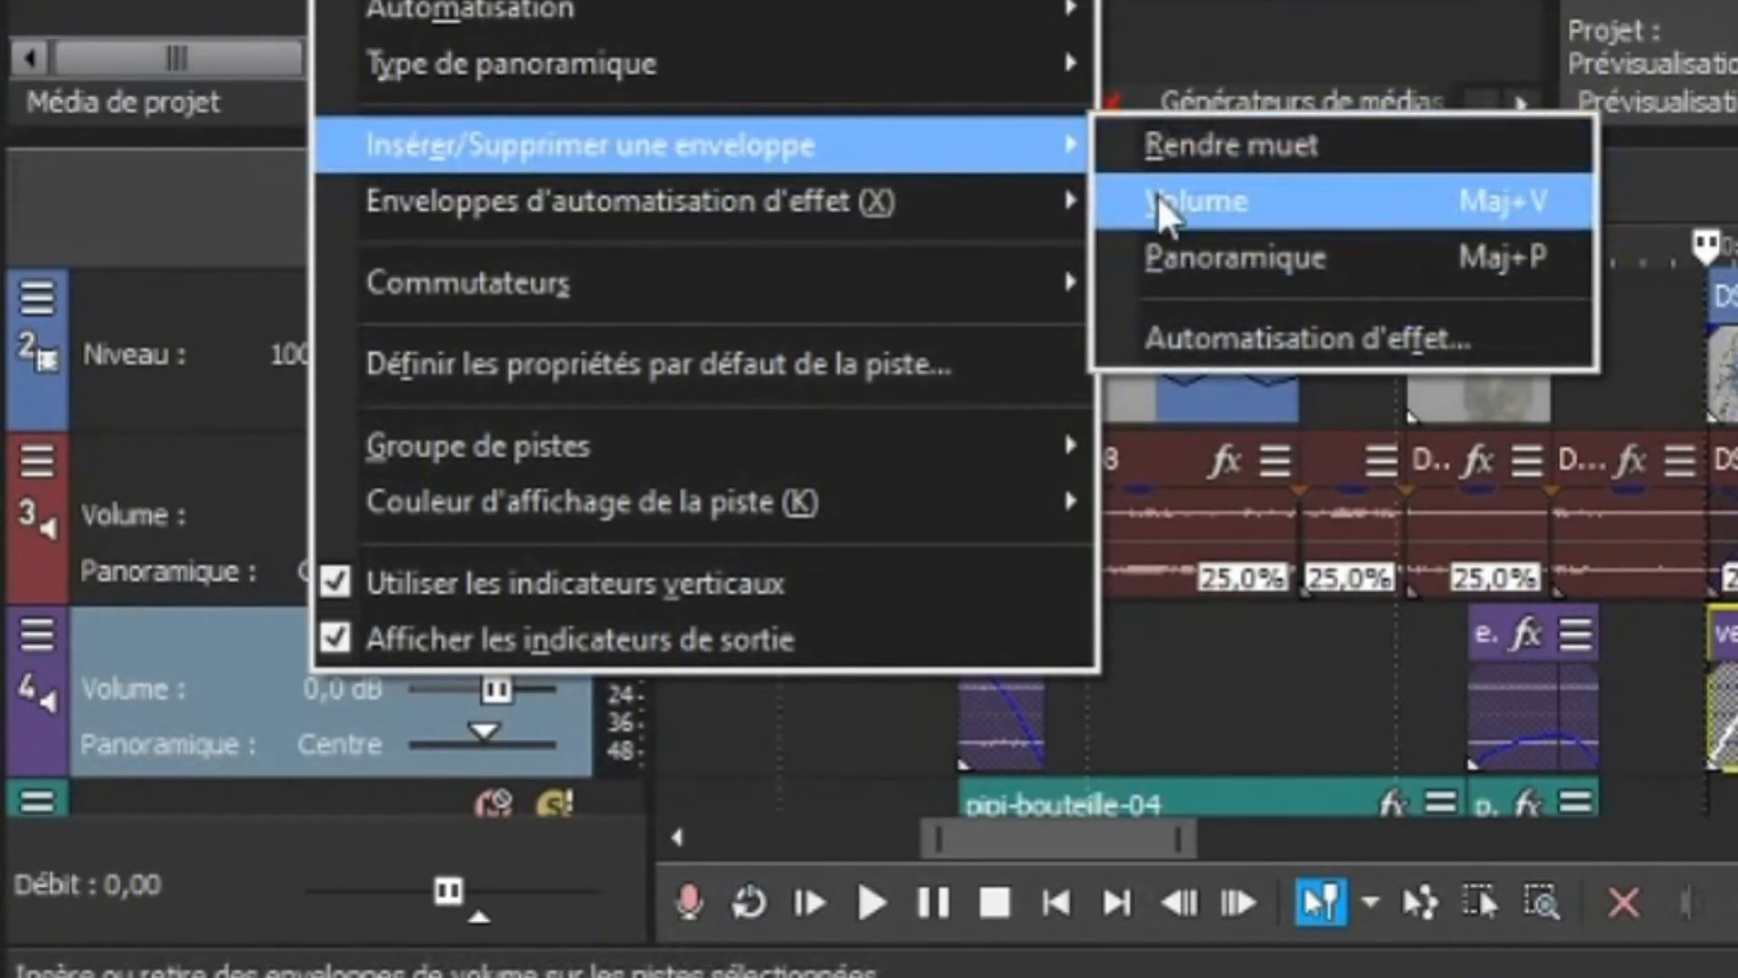
left_click(1160, 207)
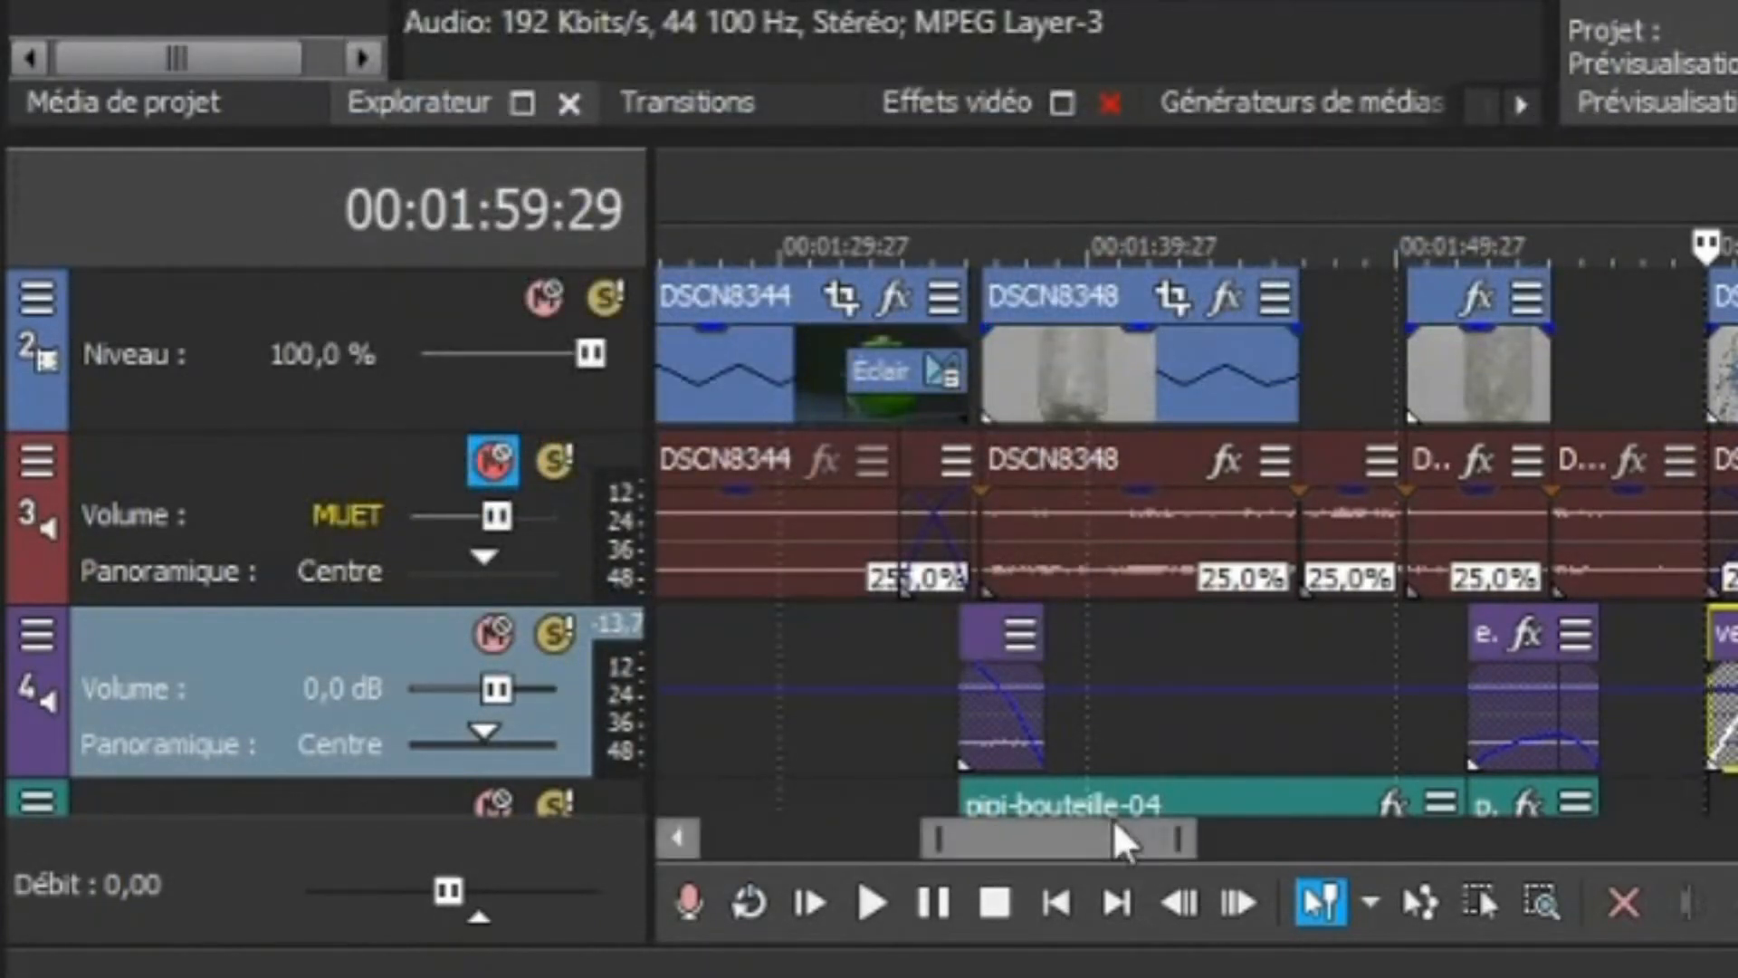
Step: Play the project from its beginning with an enlarged video preview to check the sound levels
left_click_drag(1119, 838, 796, 847)
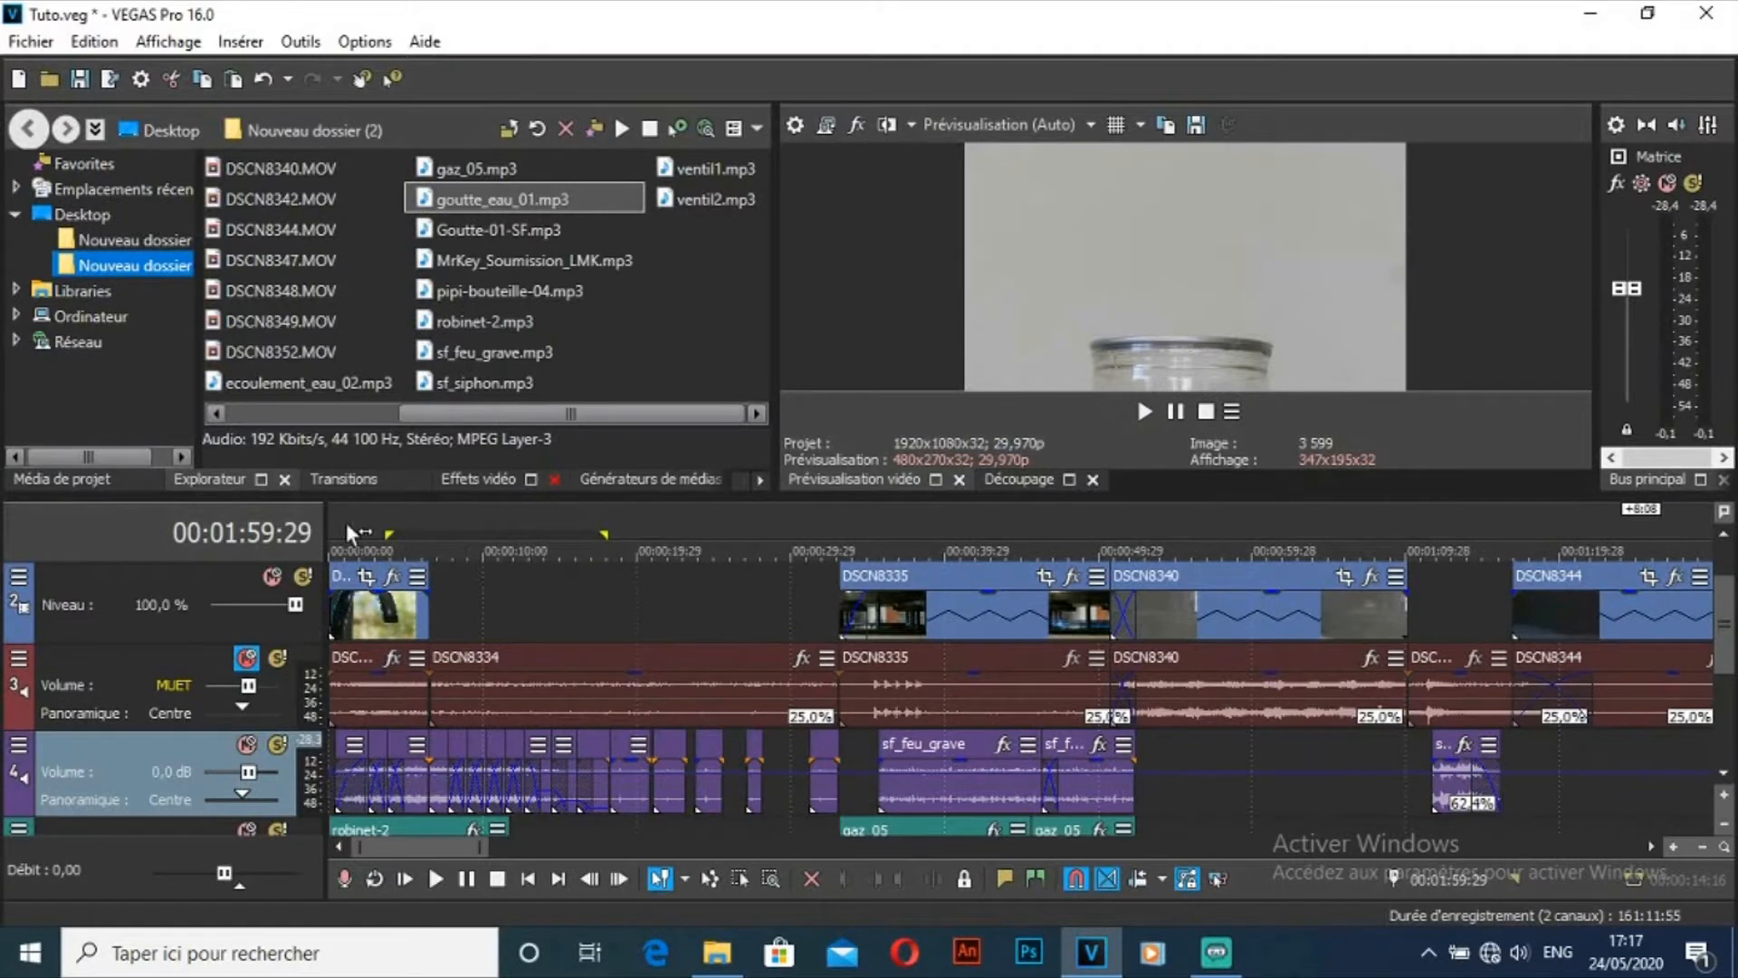
key("ctrl+Home")
key("space")
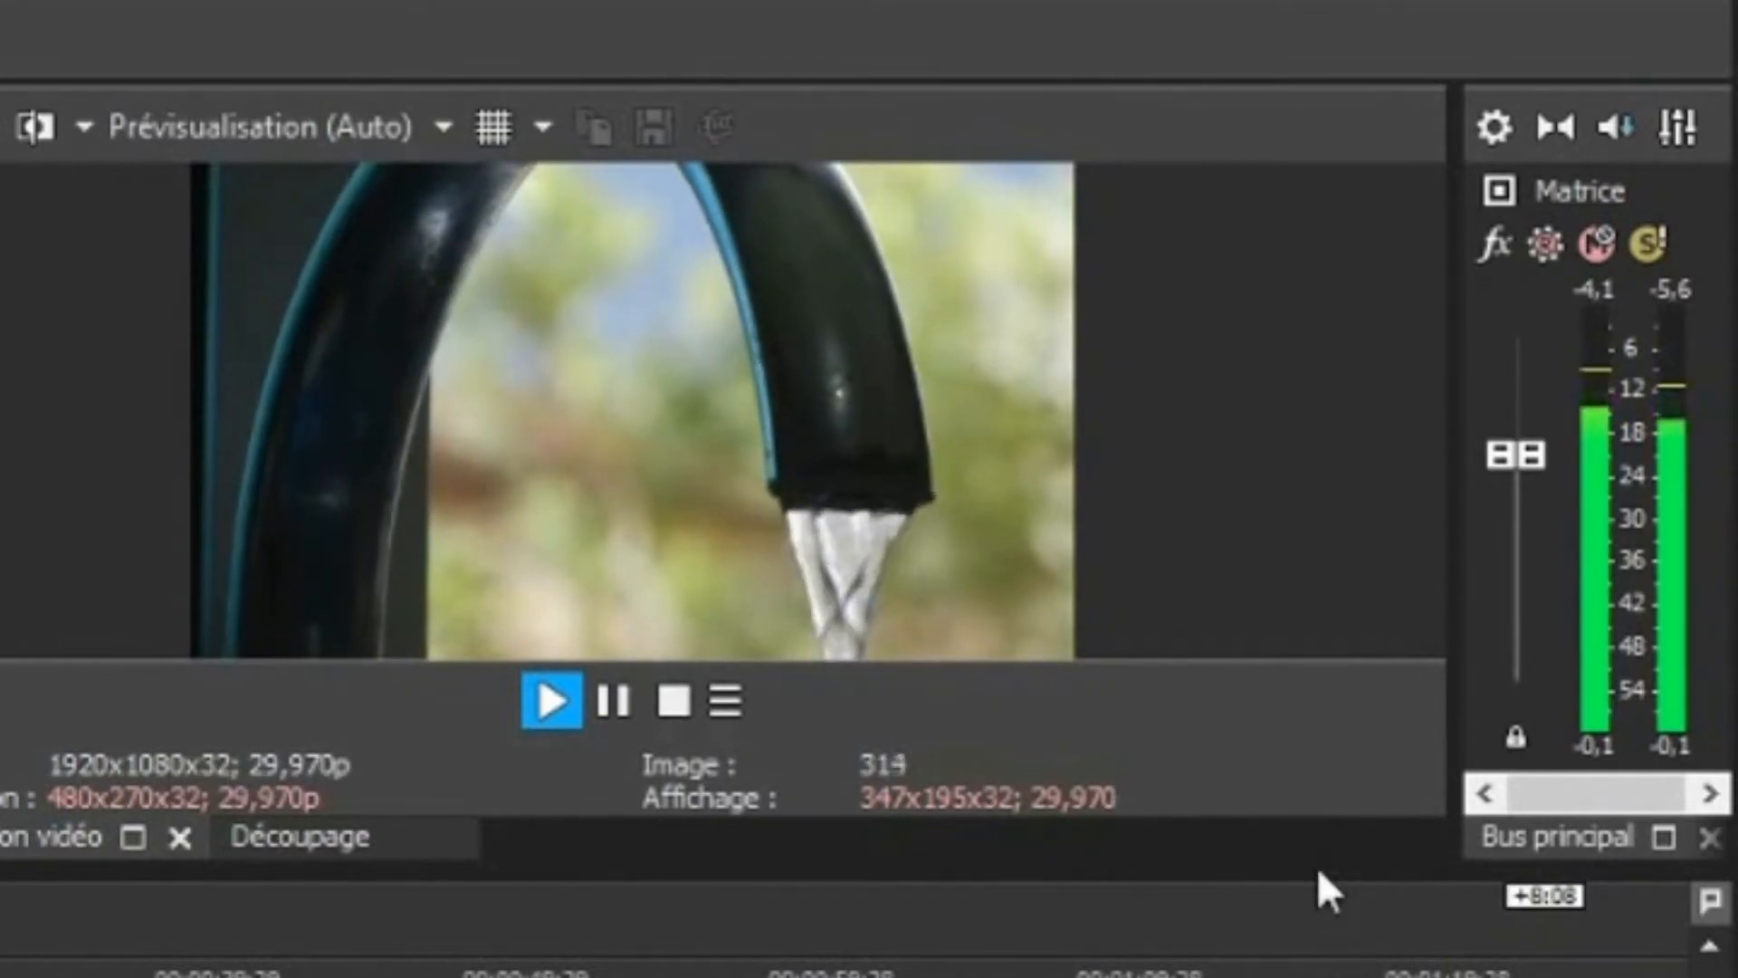
left_click_drag(1313, 871, 1313, 977)
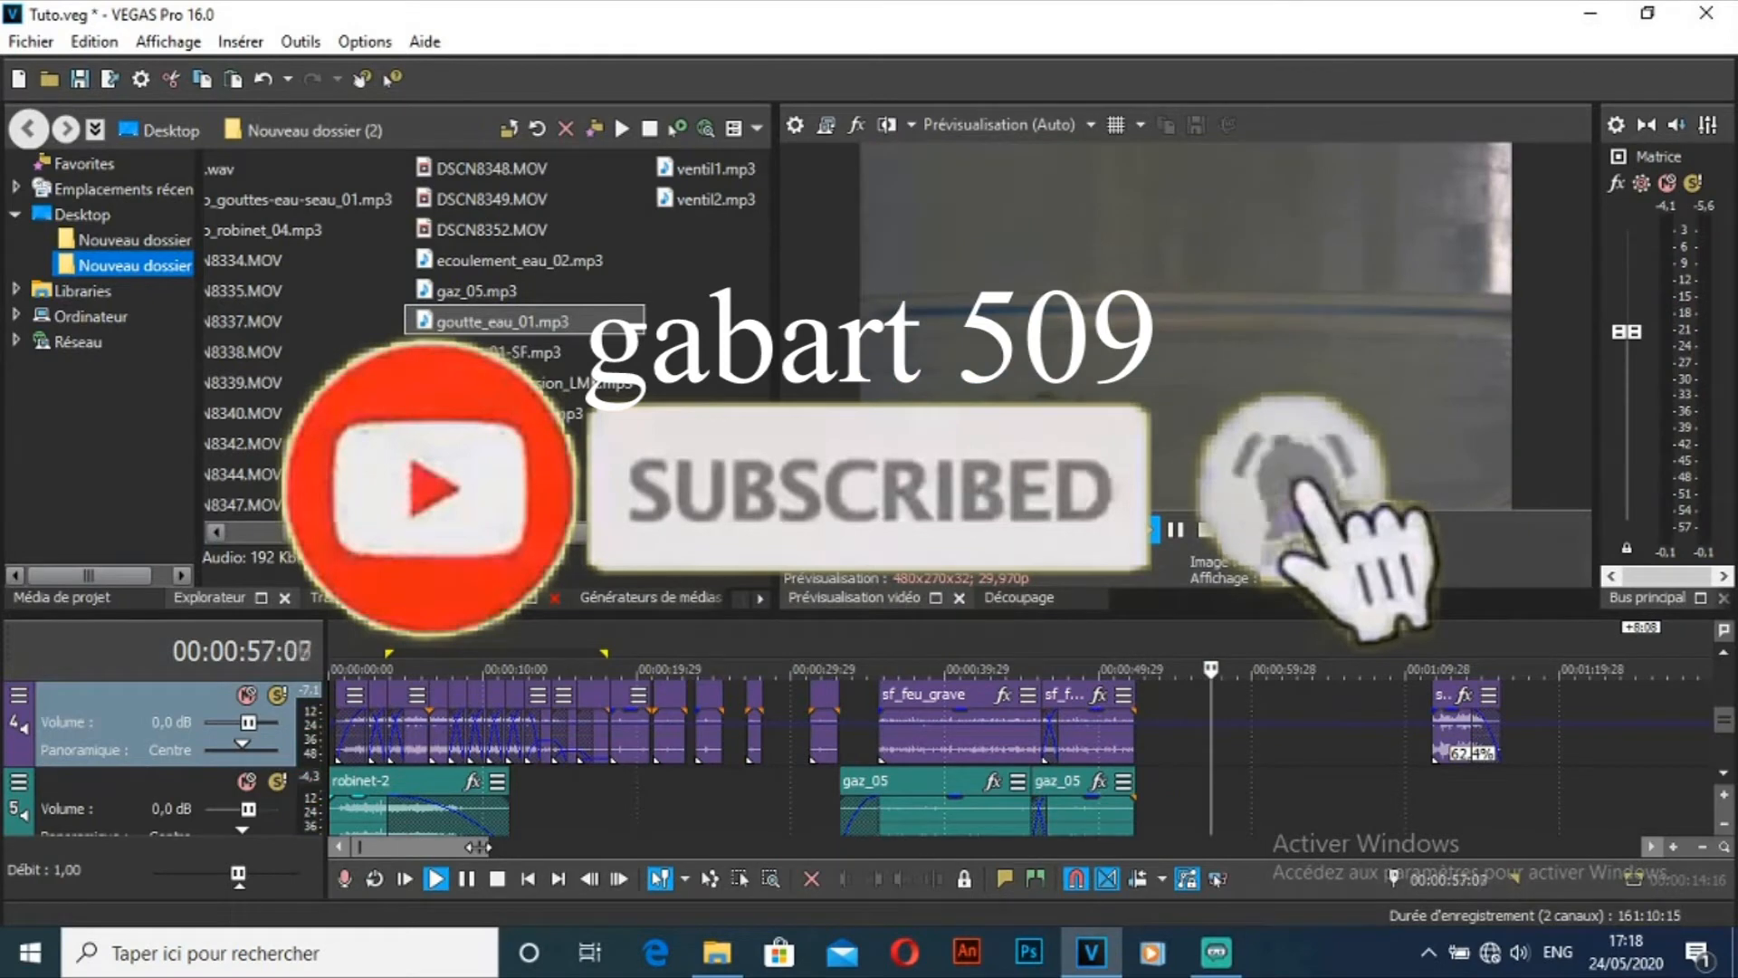
Step: Add volume envelope points around the splash sound on audio track 4, lower the volume between them and check by playback
left_click(1434, 646)
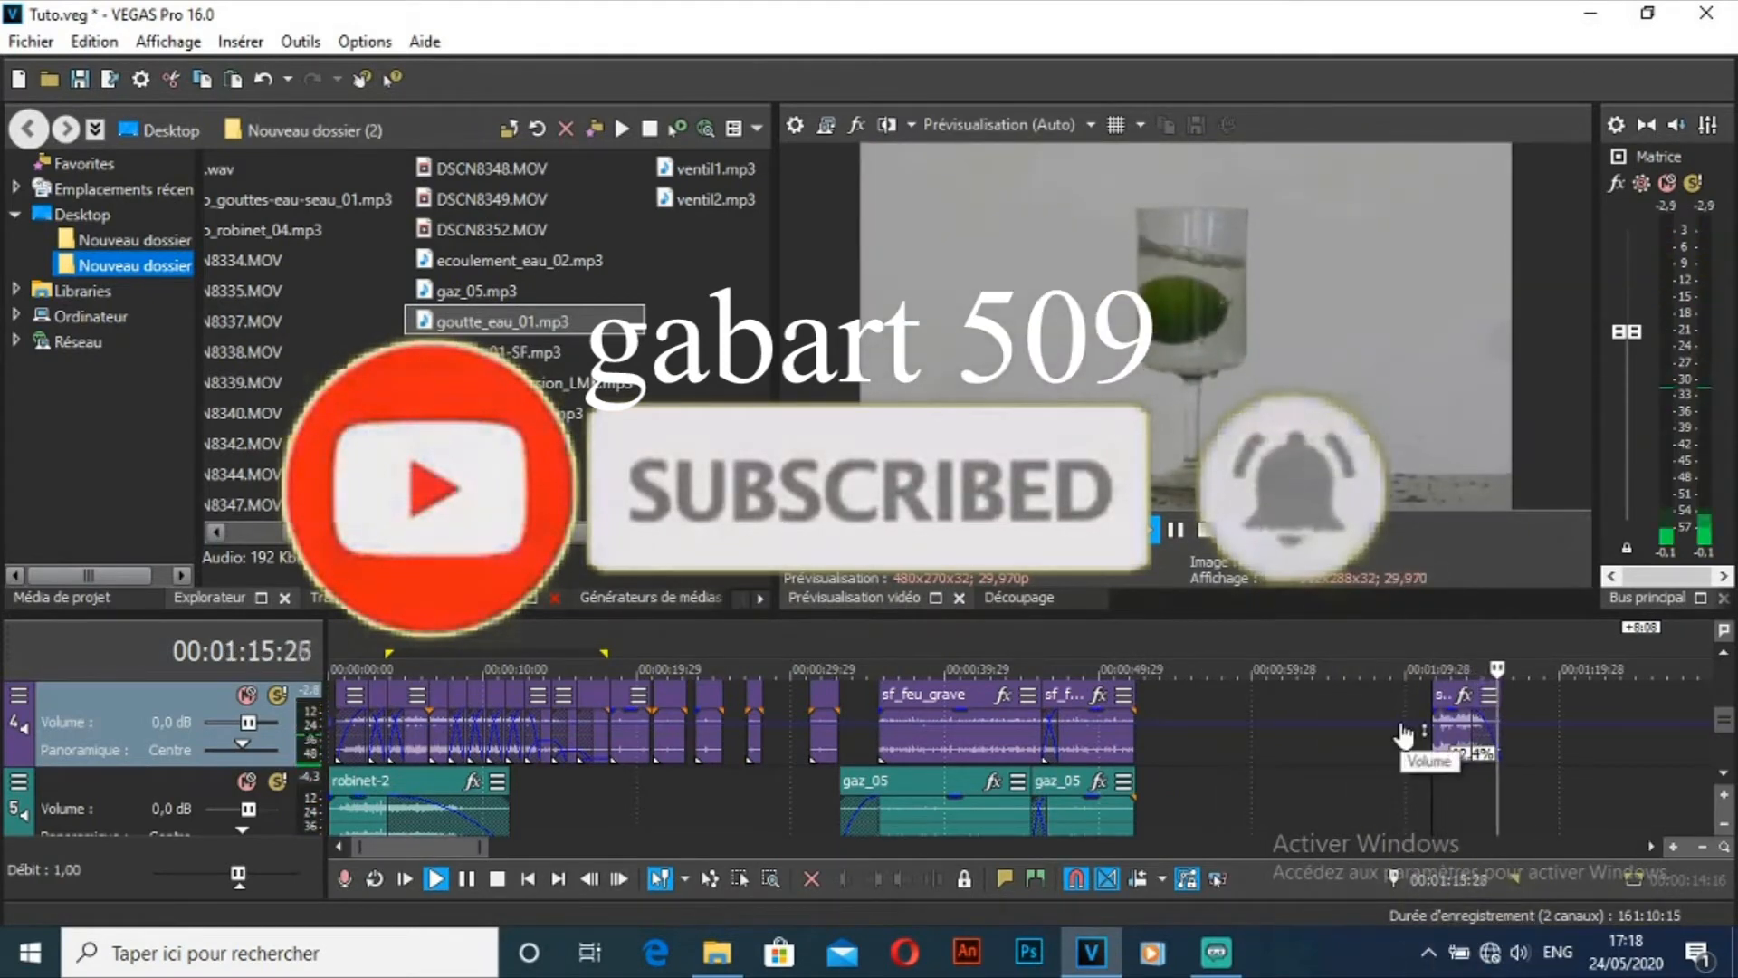
double_click(1539, 723)
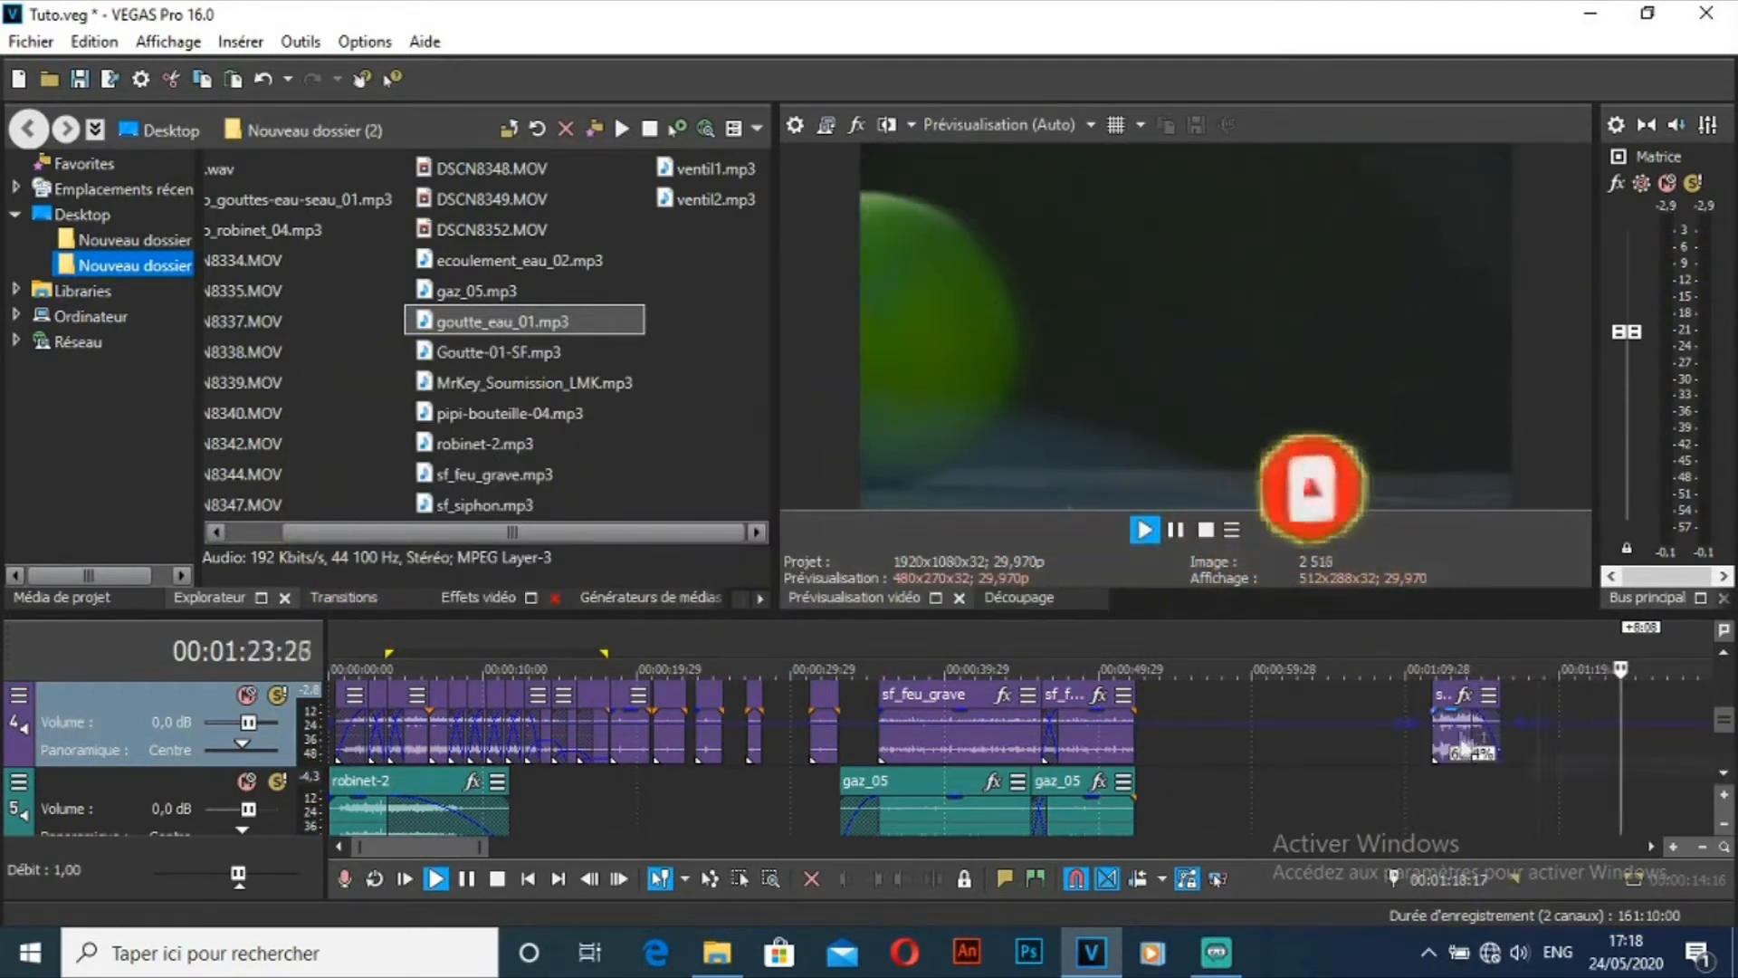
left_click_drag(1451, 723, 1451, 738)
key("space")
key("space")
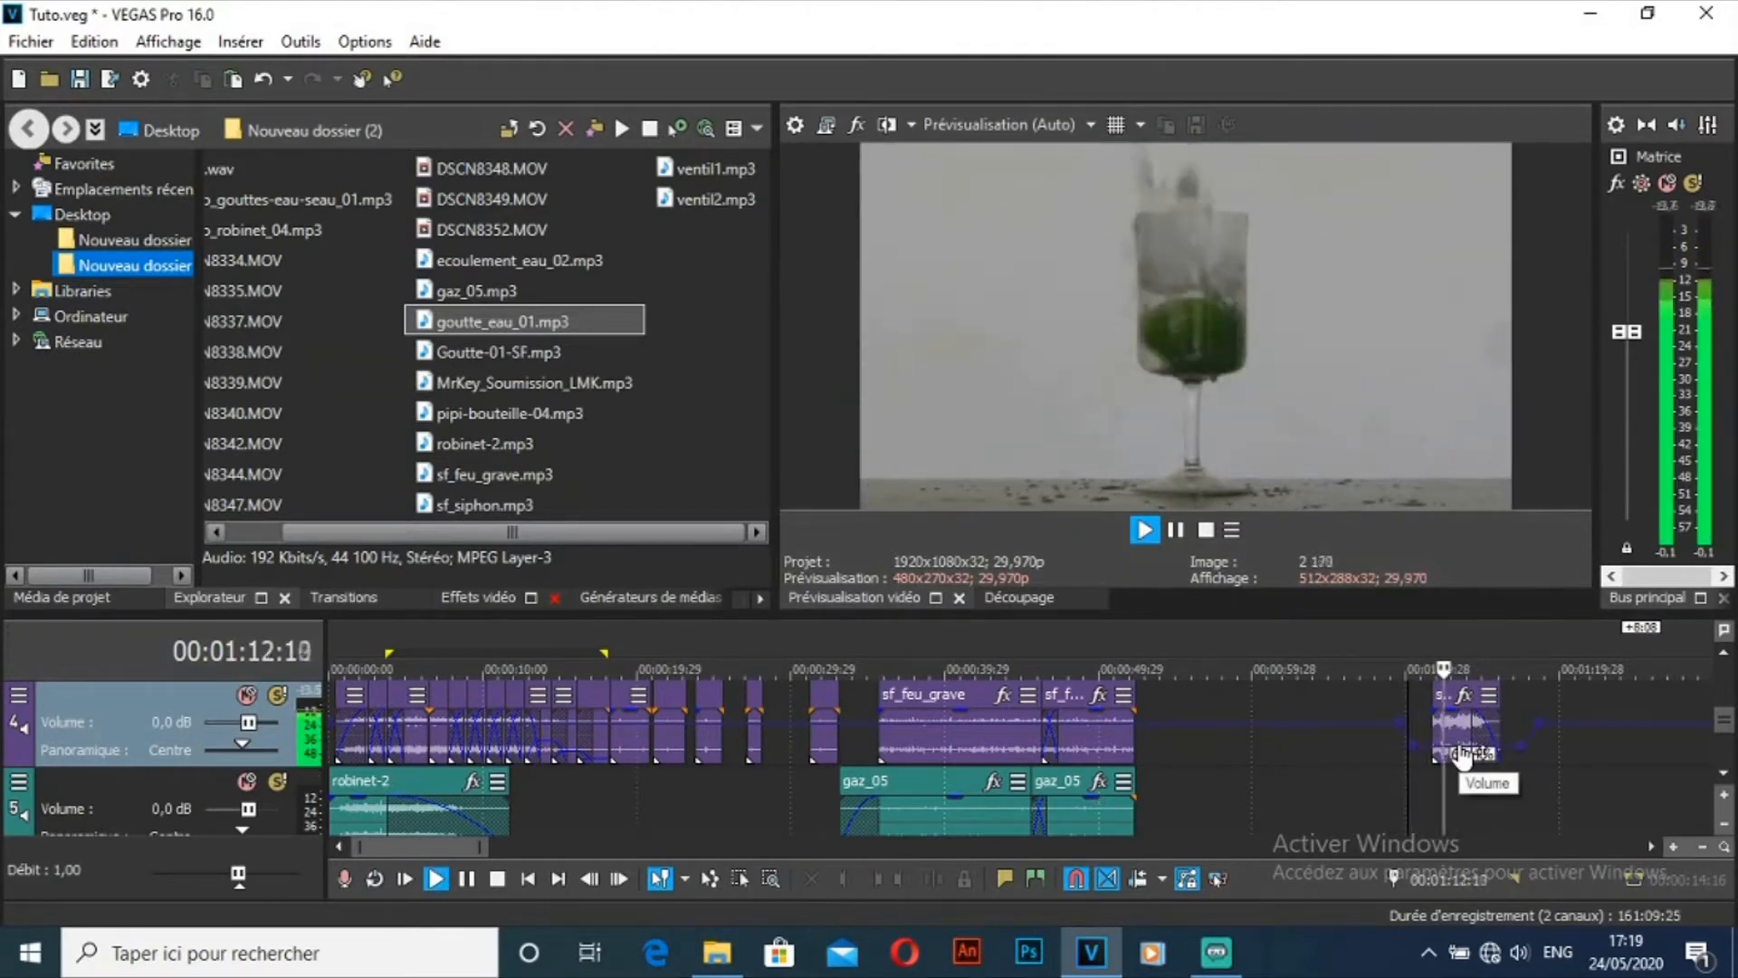
Step: Add volume envelope points before and after ventil2 on audio track 4, lower the volume between them and play the result
left_click_drag(443, 847, 530, 860)
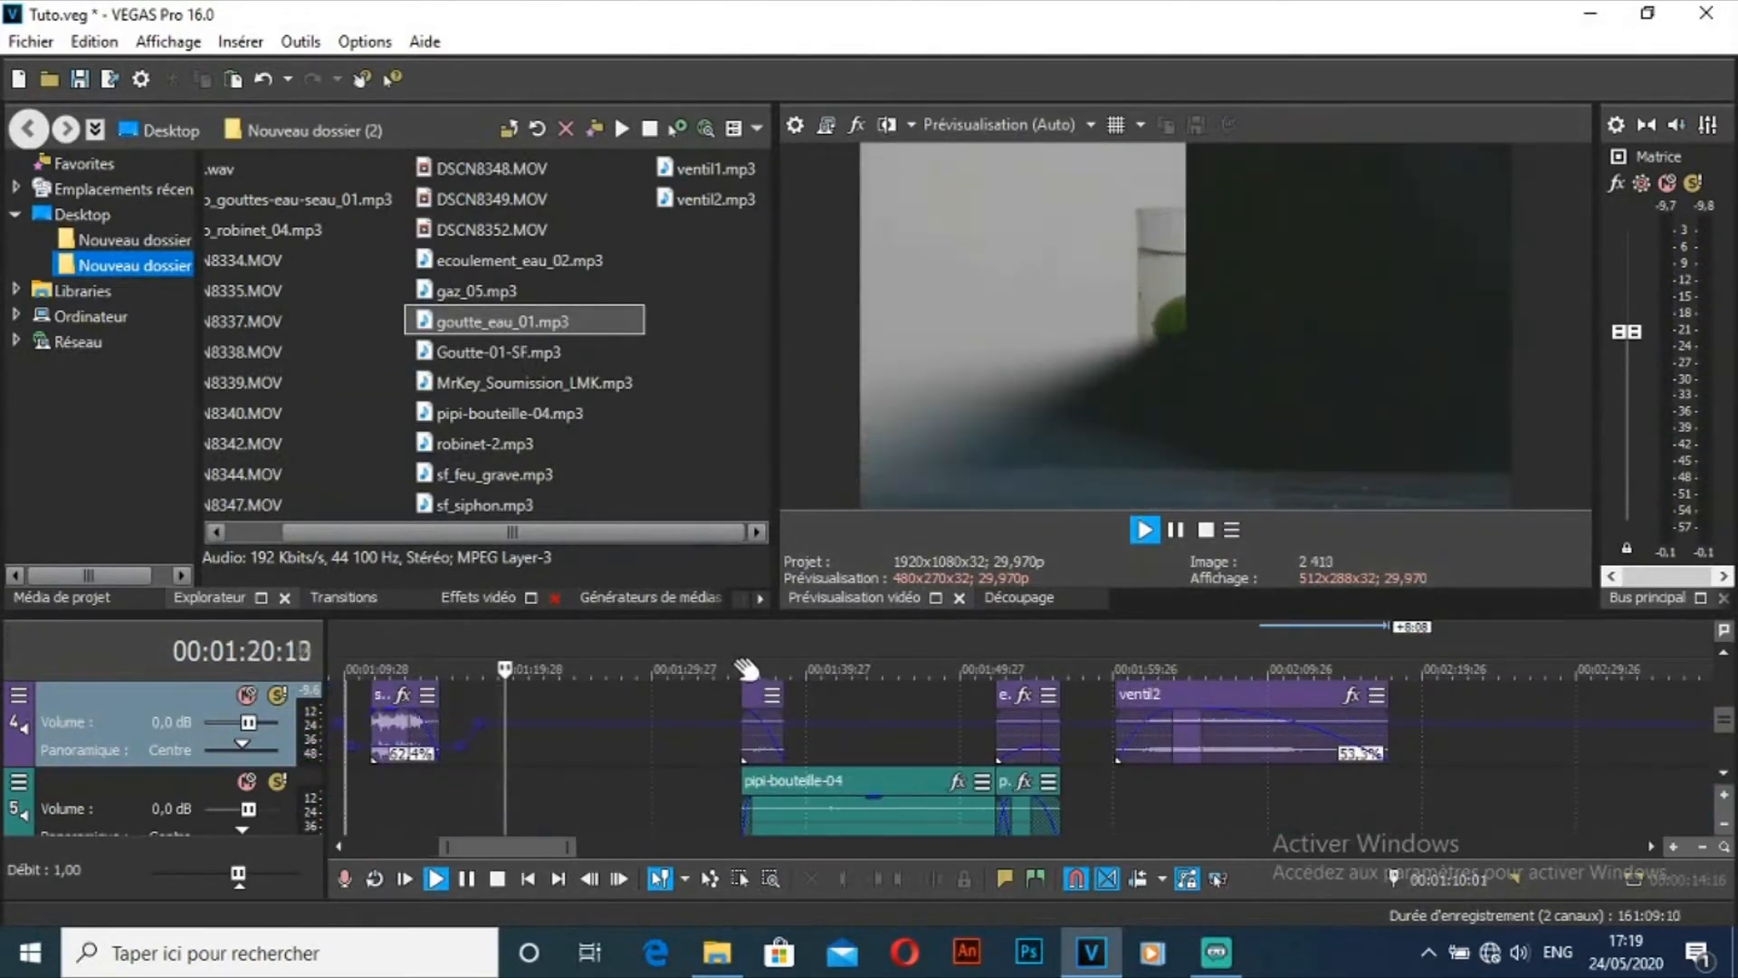
left_click(739, 651)
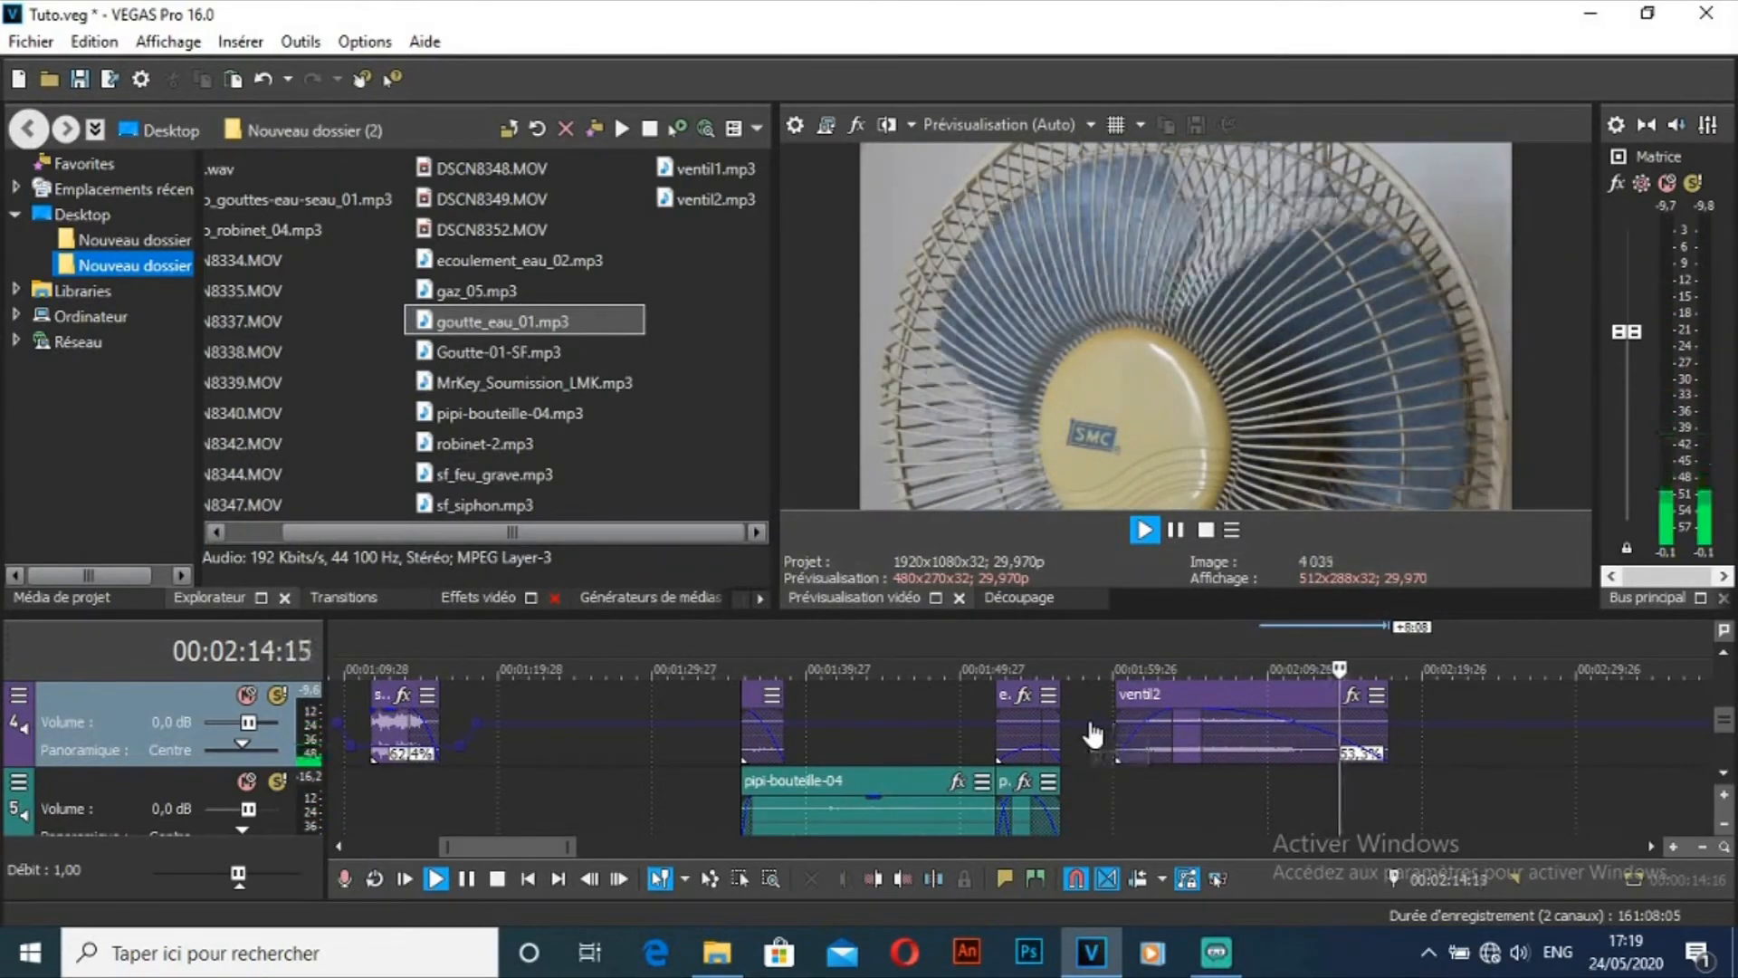
left_click(1074, 729)
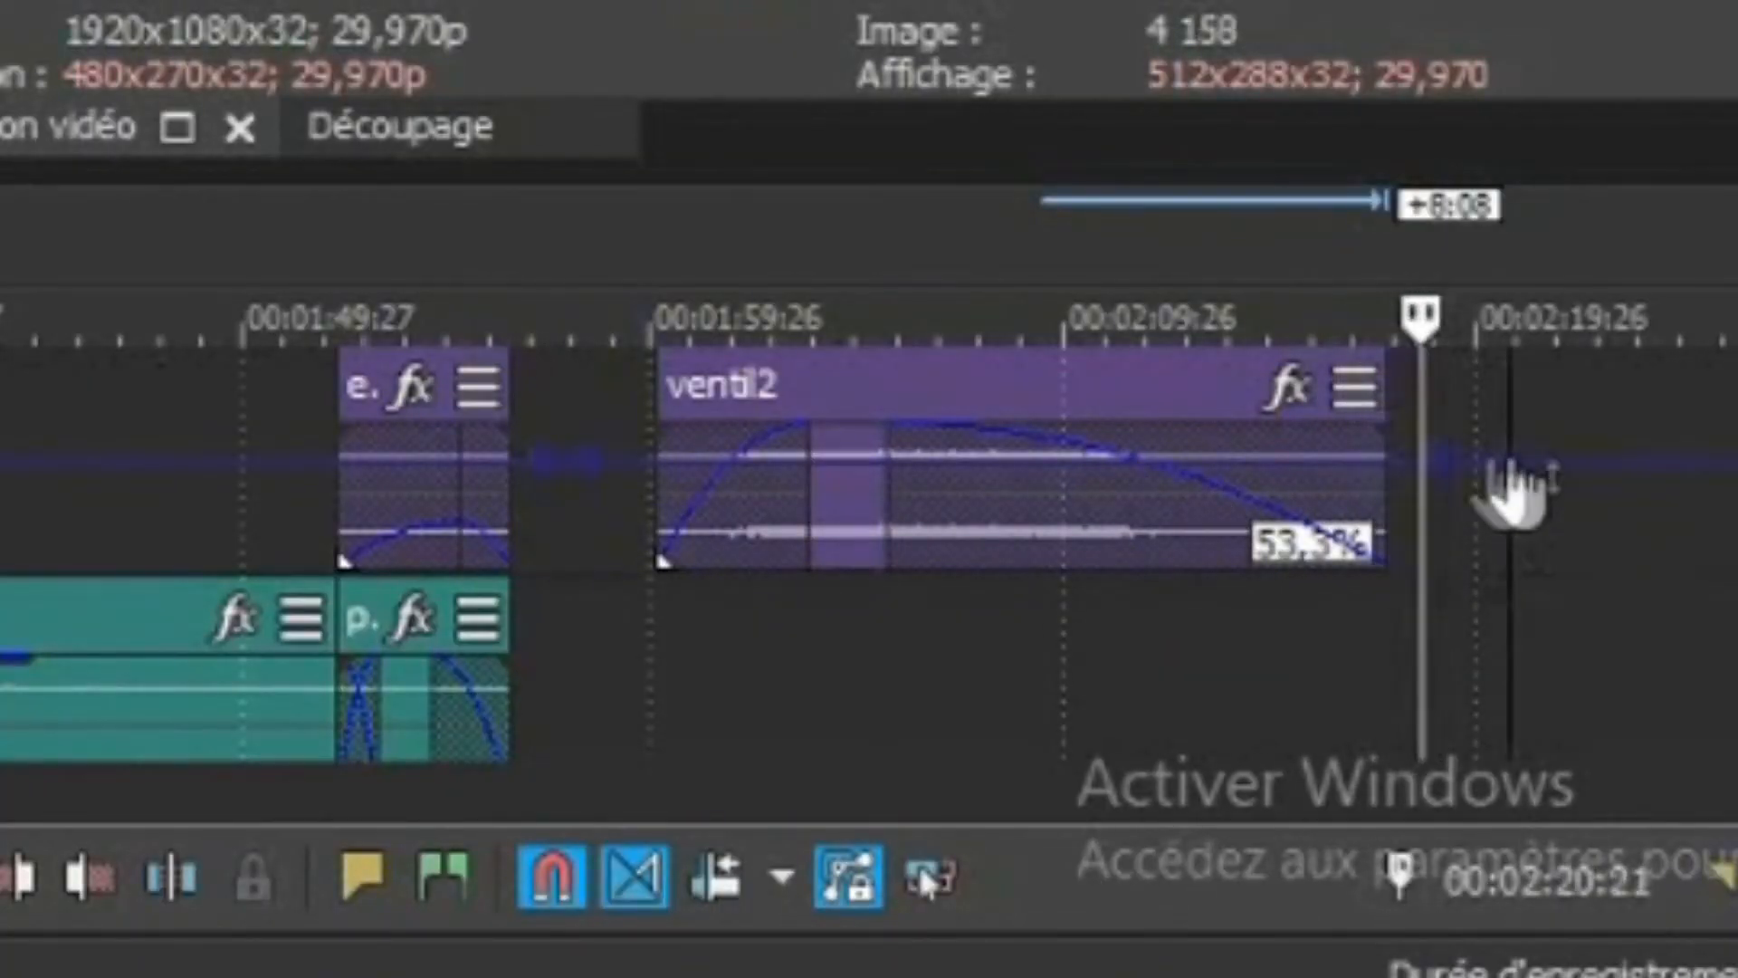
left_click_drag(1068, 471, 1066, 529)
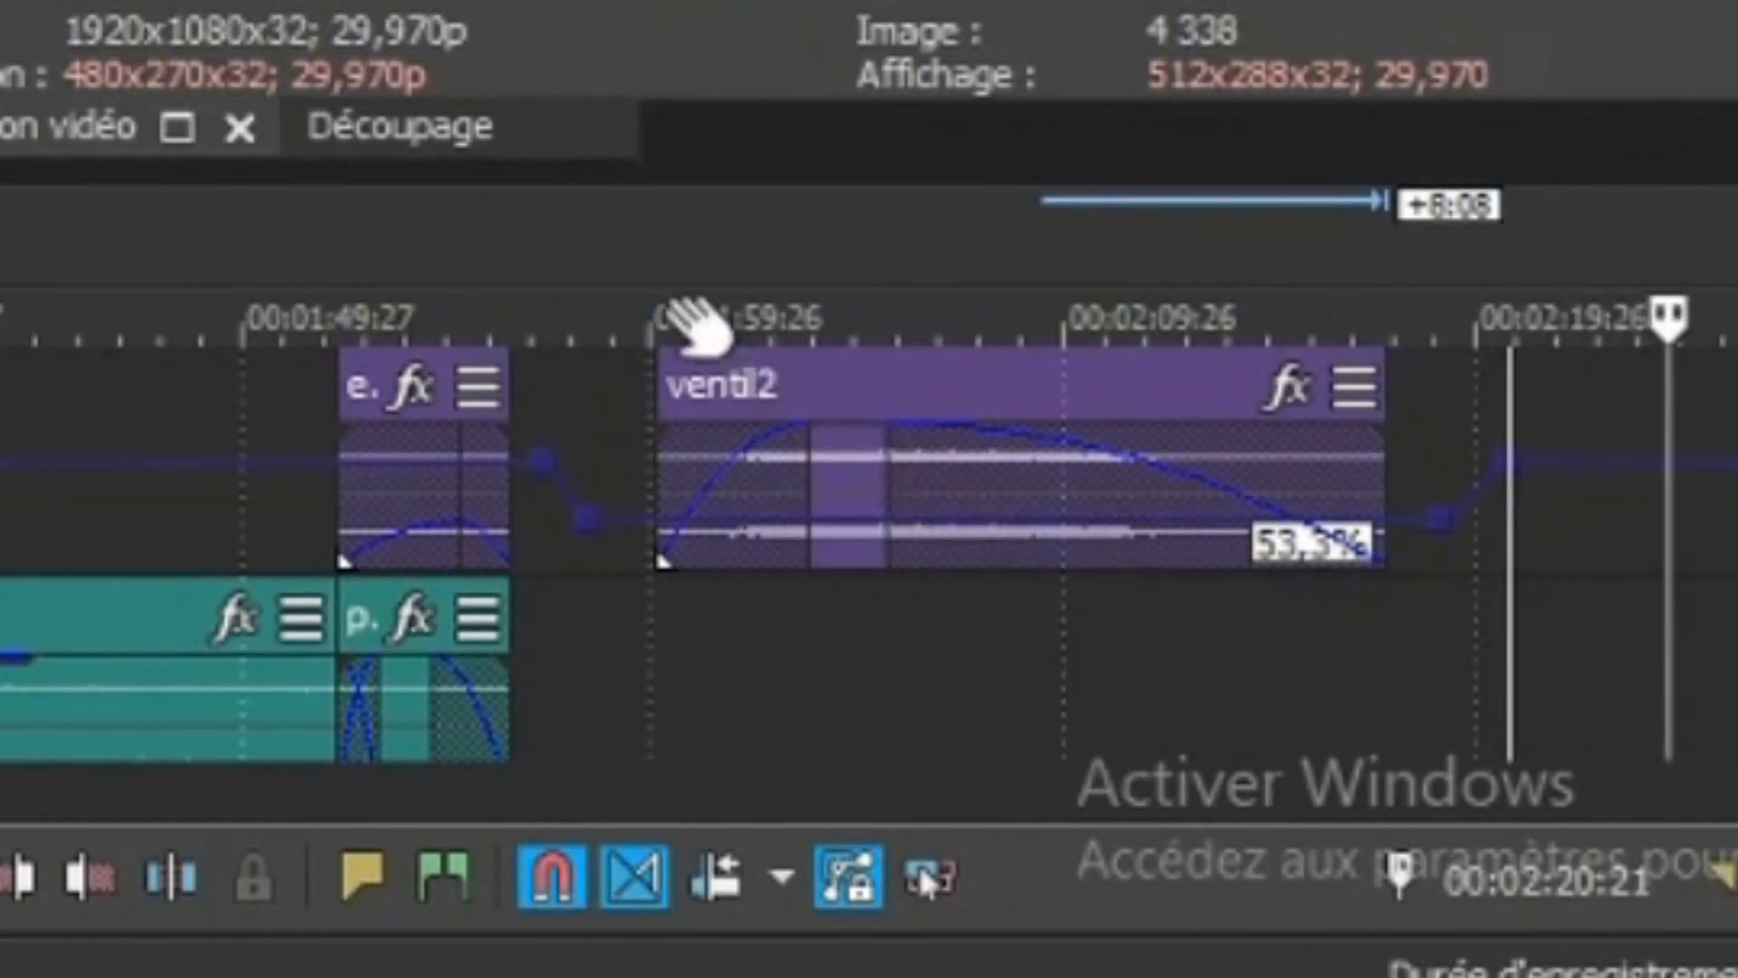
left_click(658, 271)
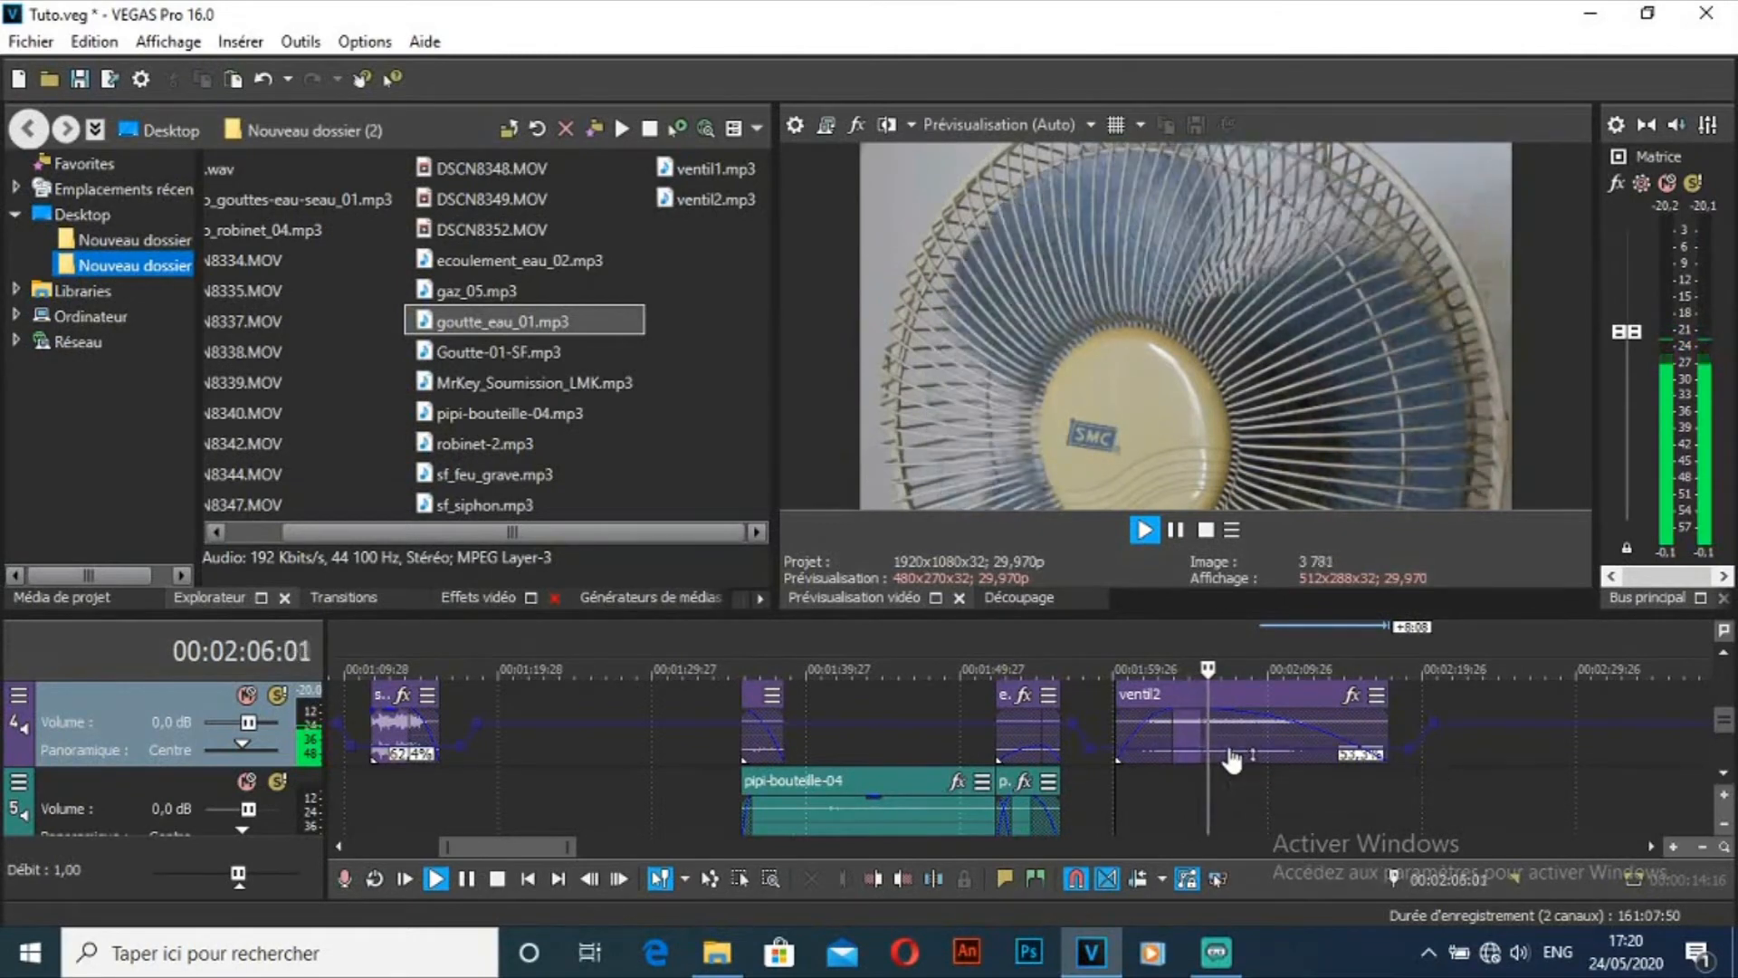
Step: Insert a volume envelope on audio track 5
left_click_drag(524, 840, 386, 844)
left_click(165, 788)
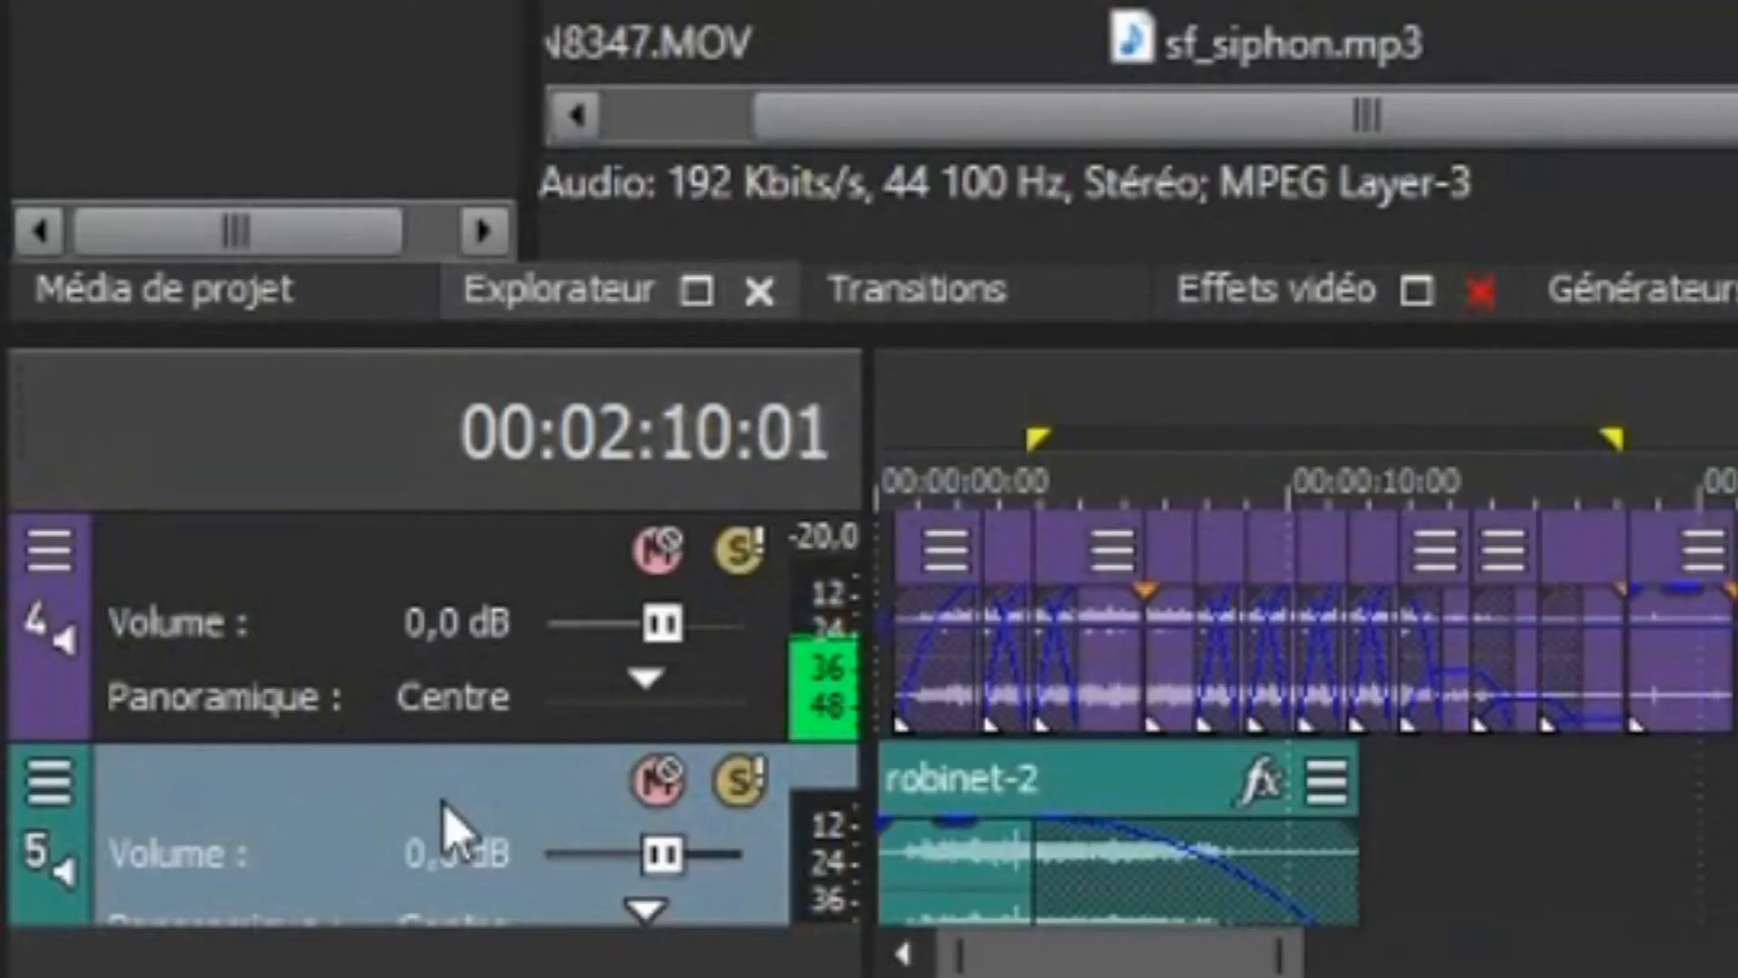
right_click(165, 789)
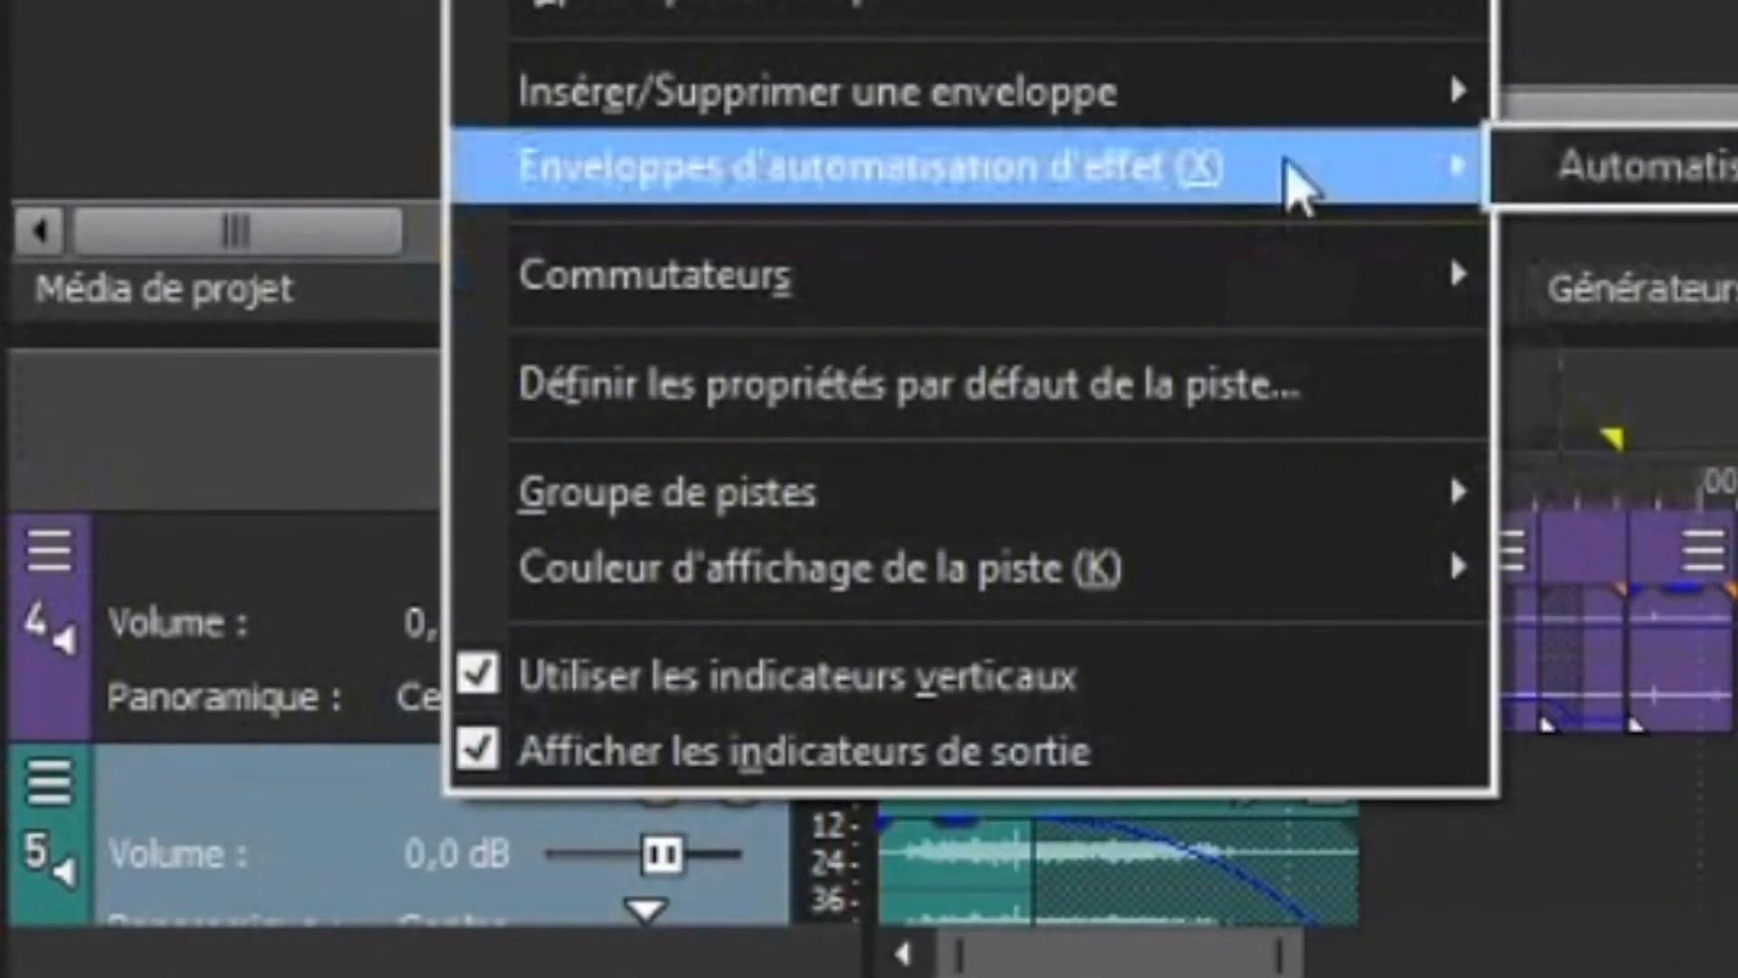
mouse_move(1283, 122)
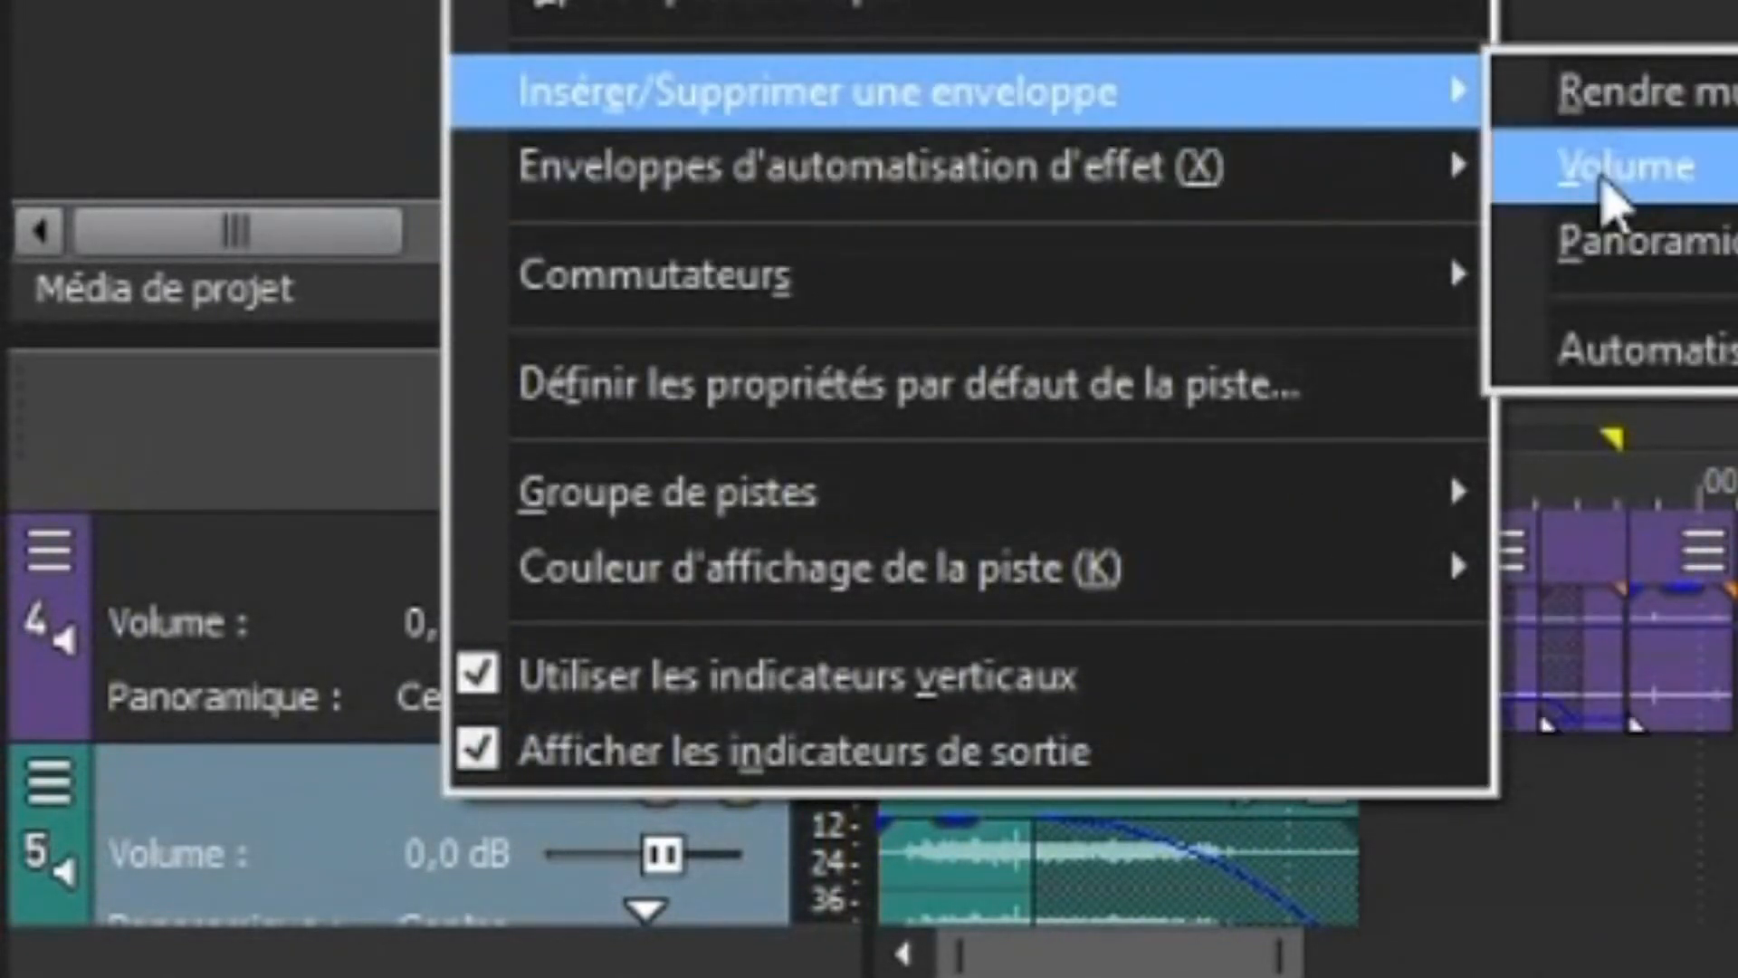
left_click(1606, 174)
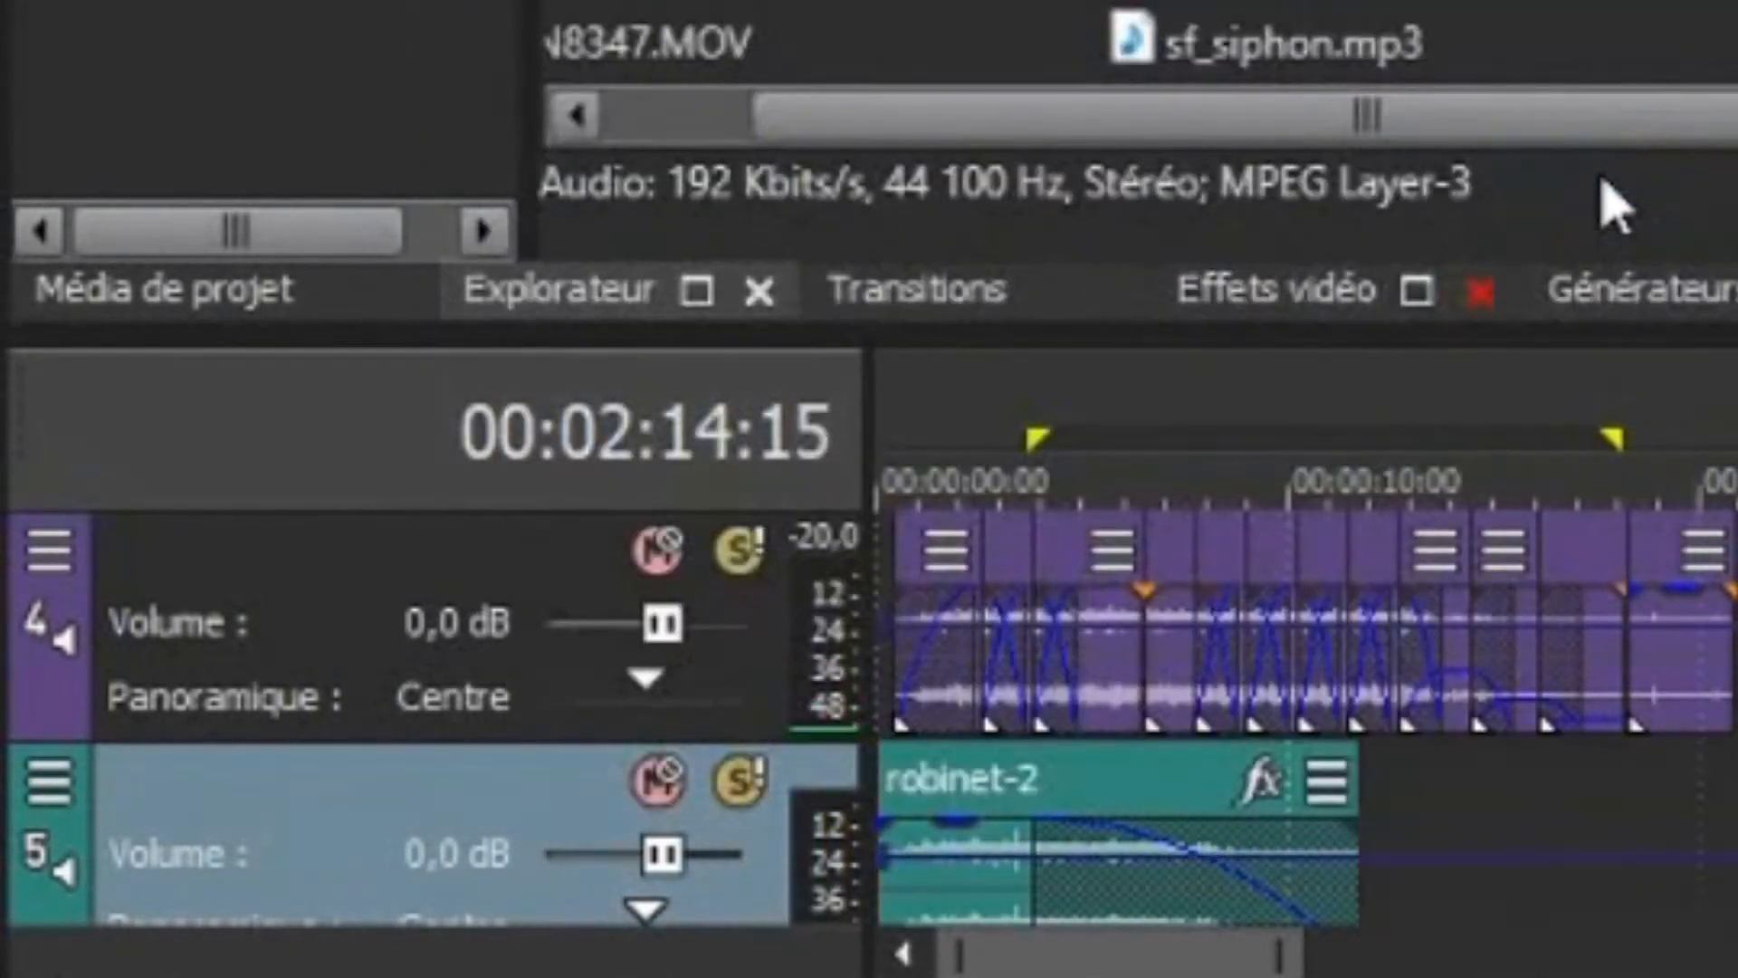
Step: Add volume envelope points just after robinet-2 on audio track 5, lower the volume over that sound and check by playback
left_click(886, 403)
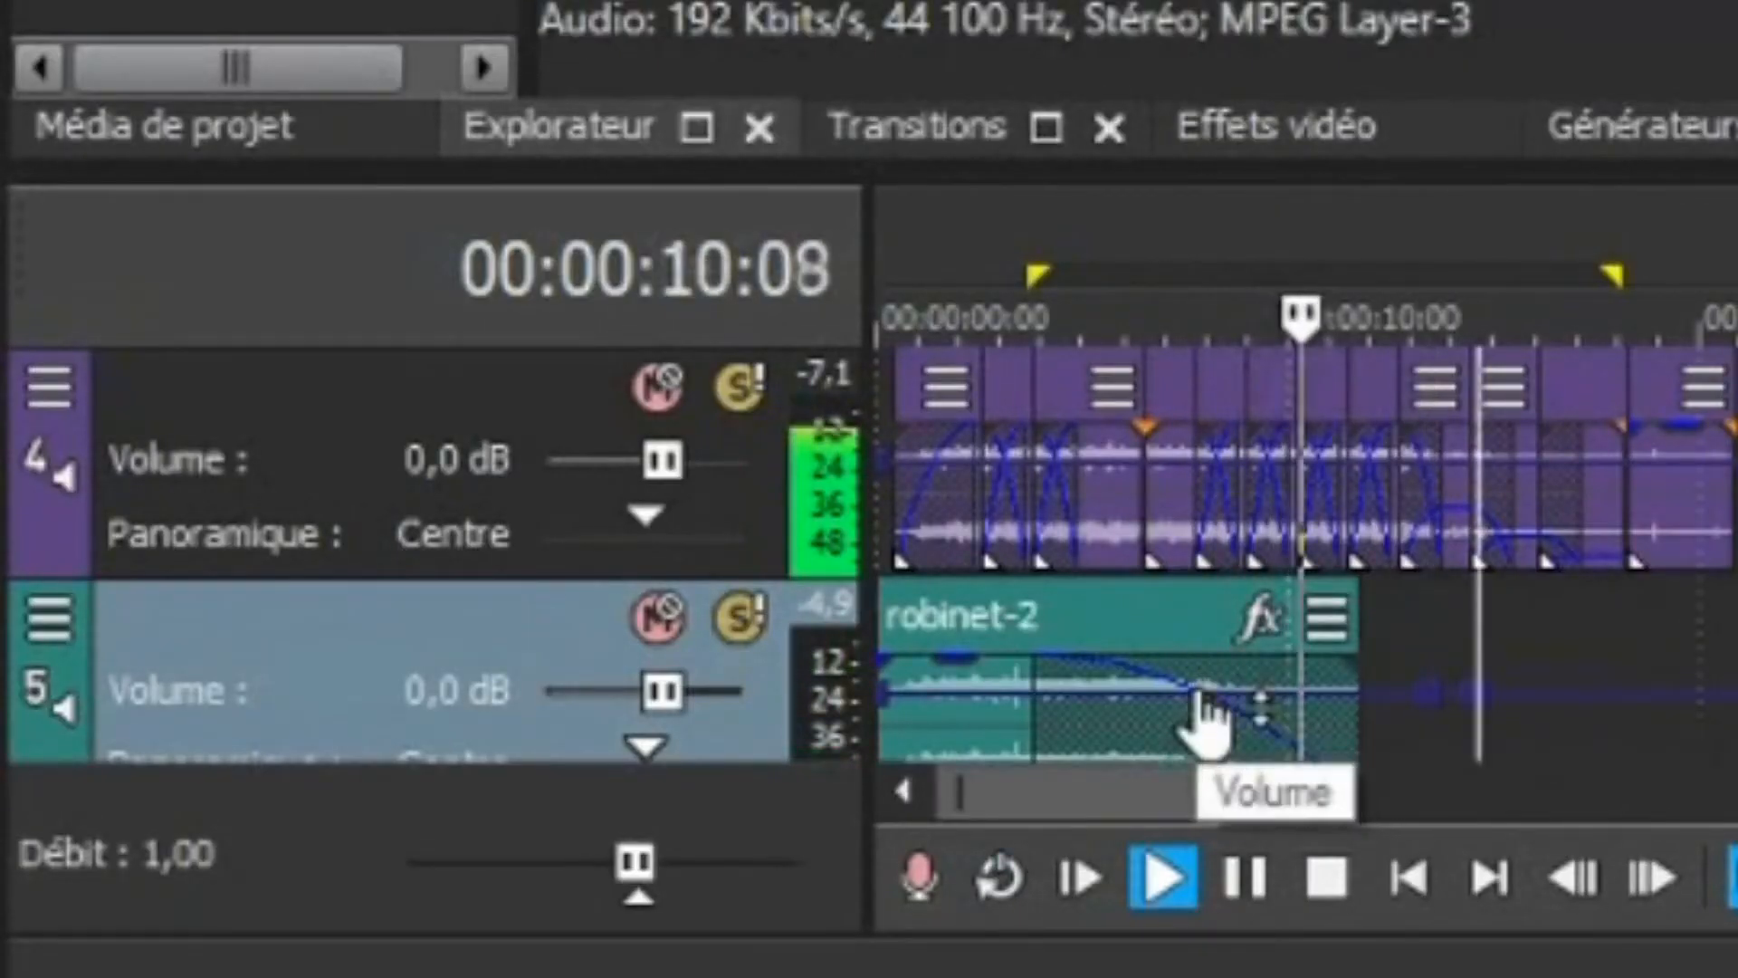
left_click_drag(1209, 713, 1208, 735)
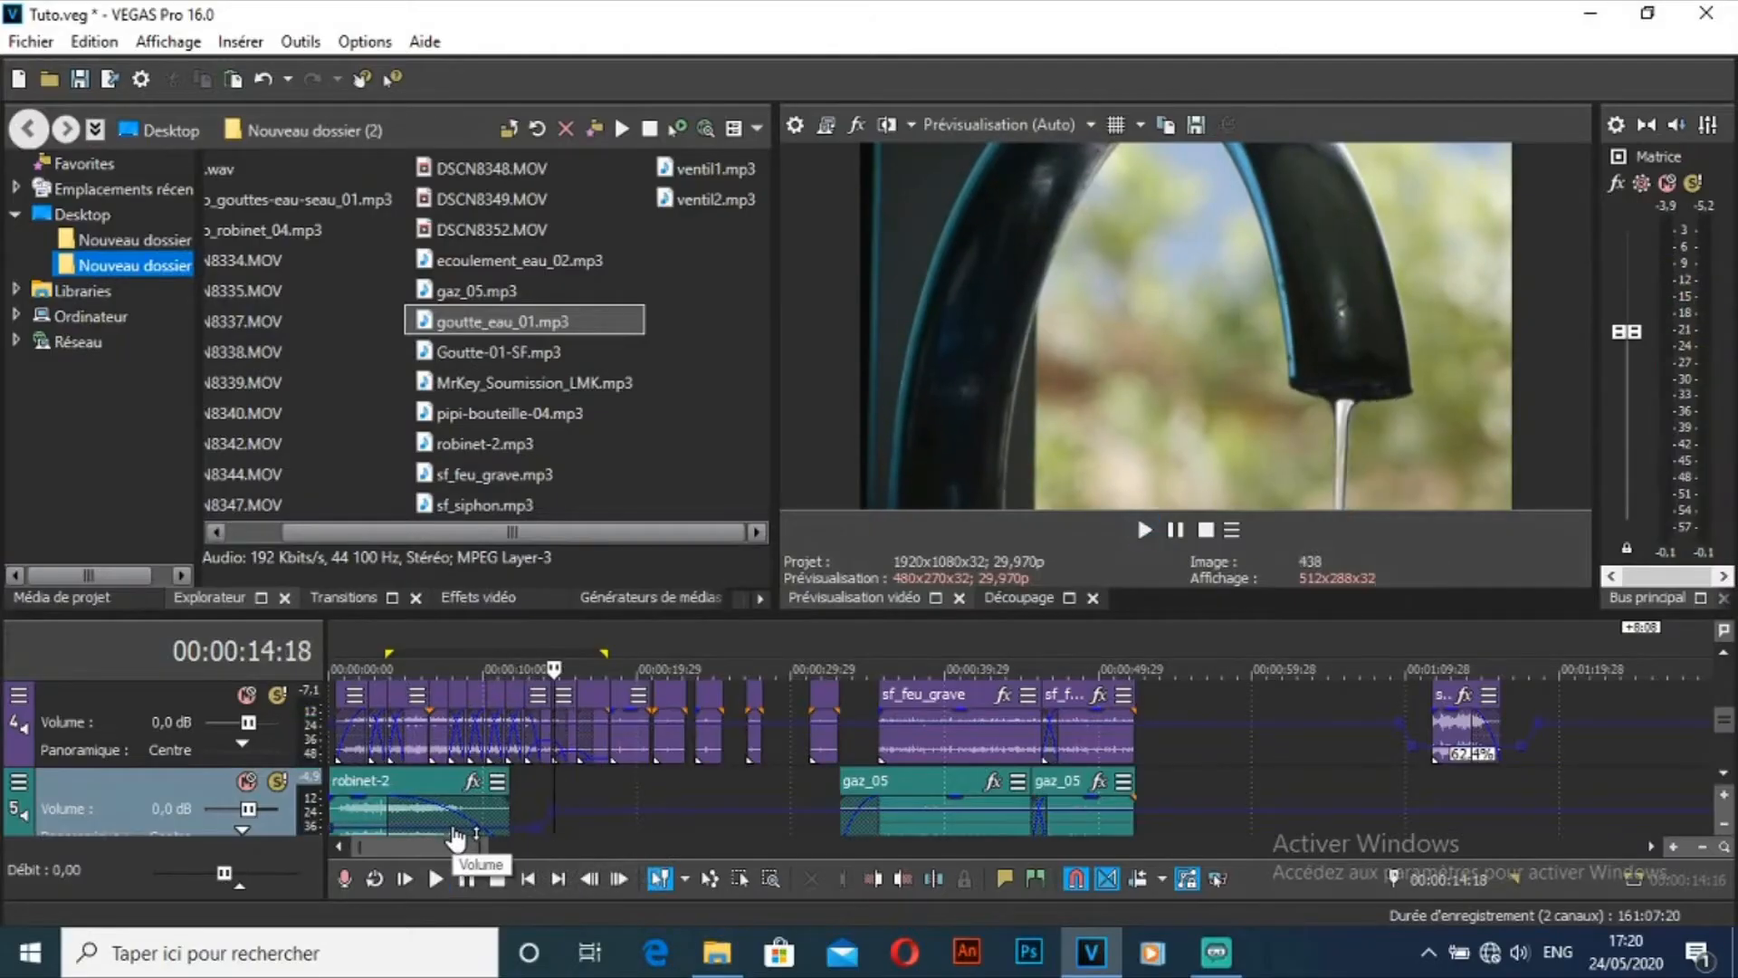
left_click_drag(496, 832, 496, 833)
key("space")
key("space")
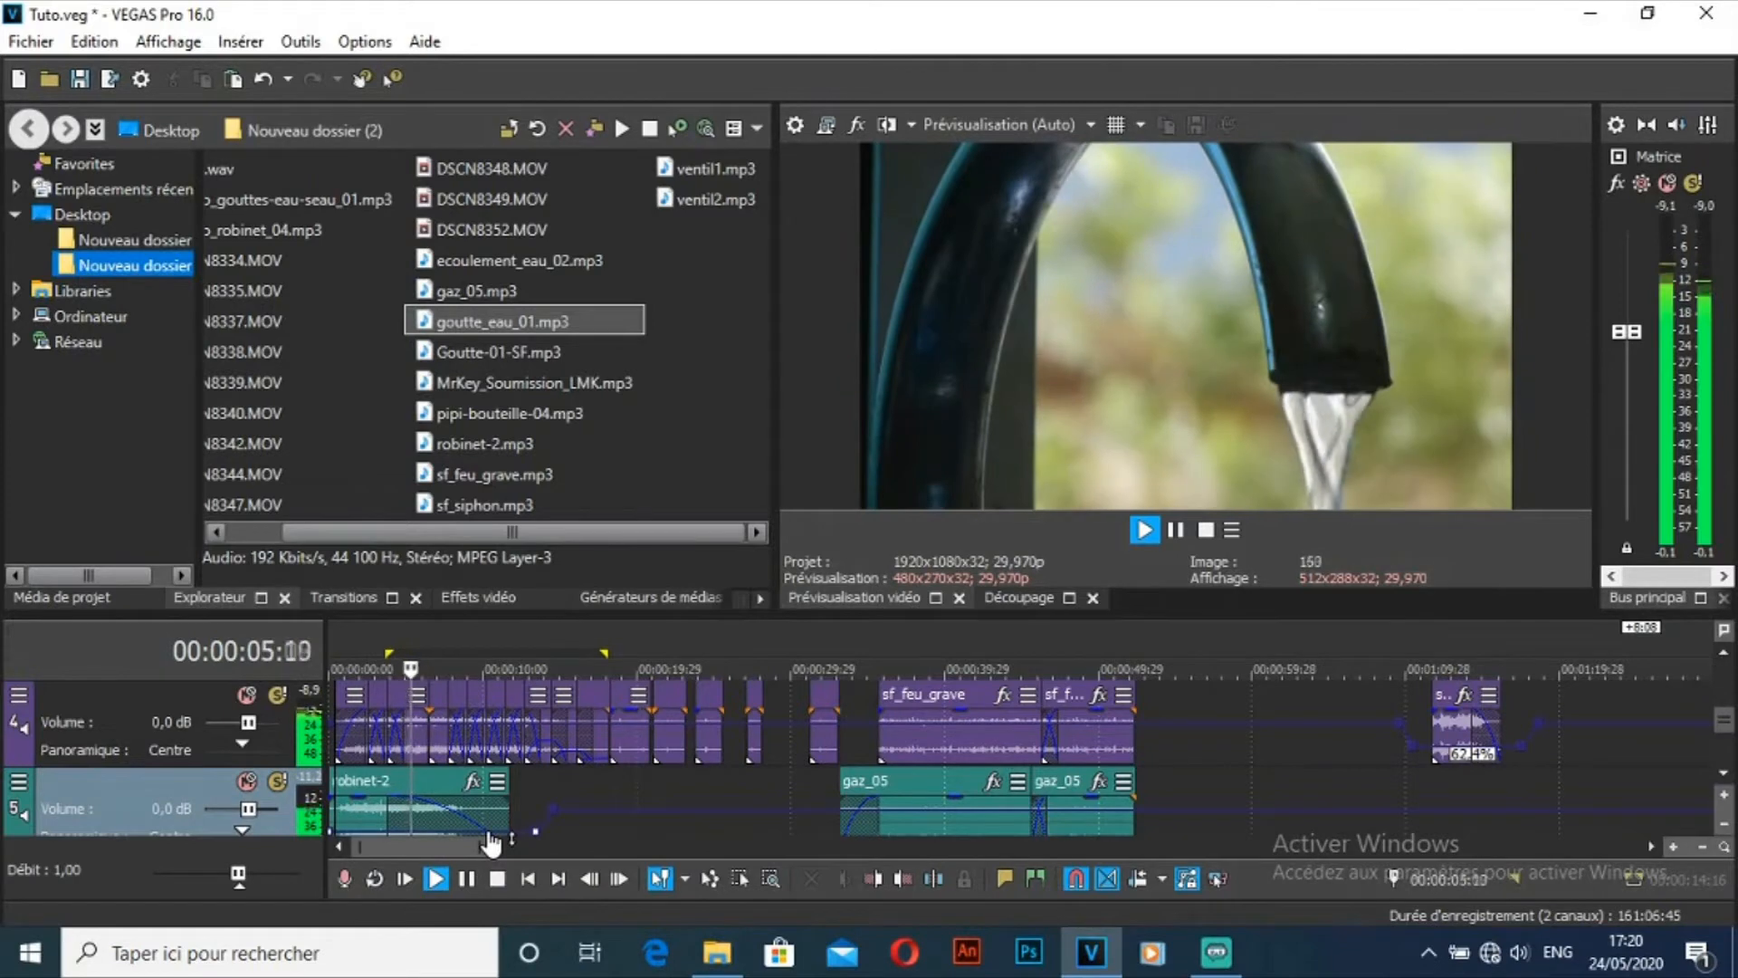
Step: Add volume envelope points around the gaz_05 sounds on audio track 5, lower the volume between them and play the section
left_click(831, 638)
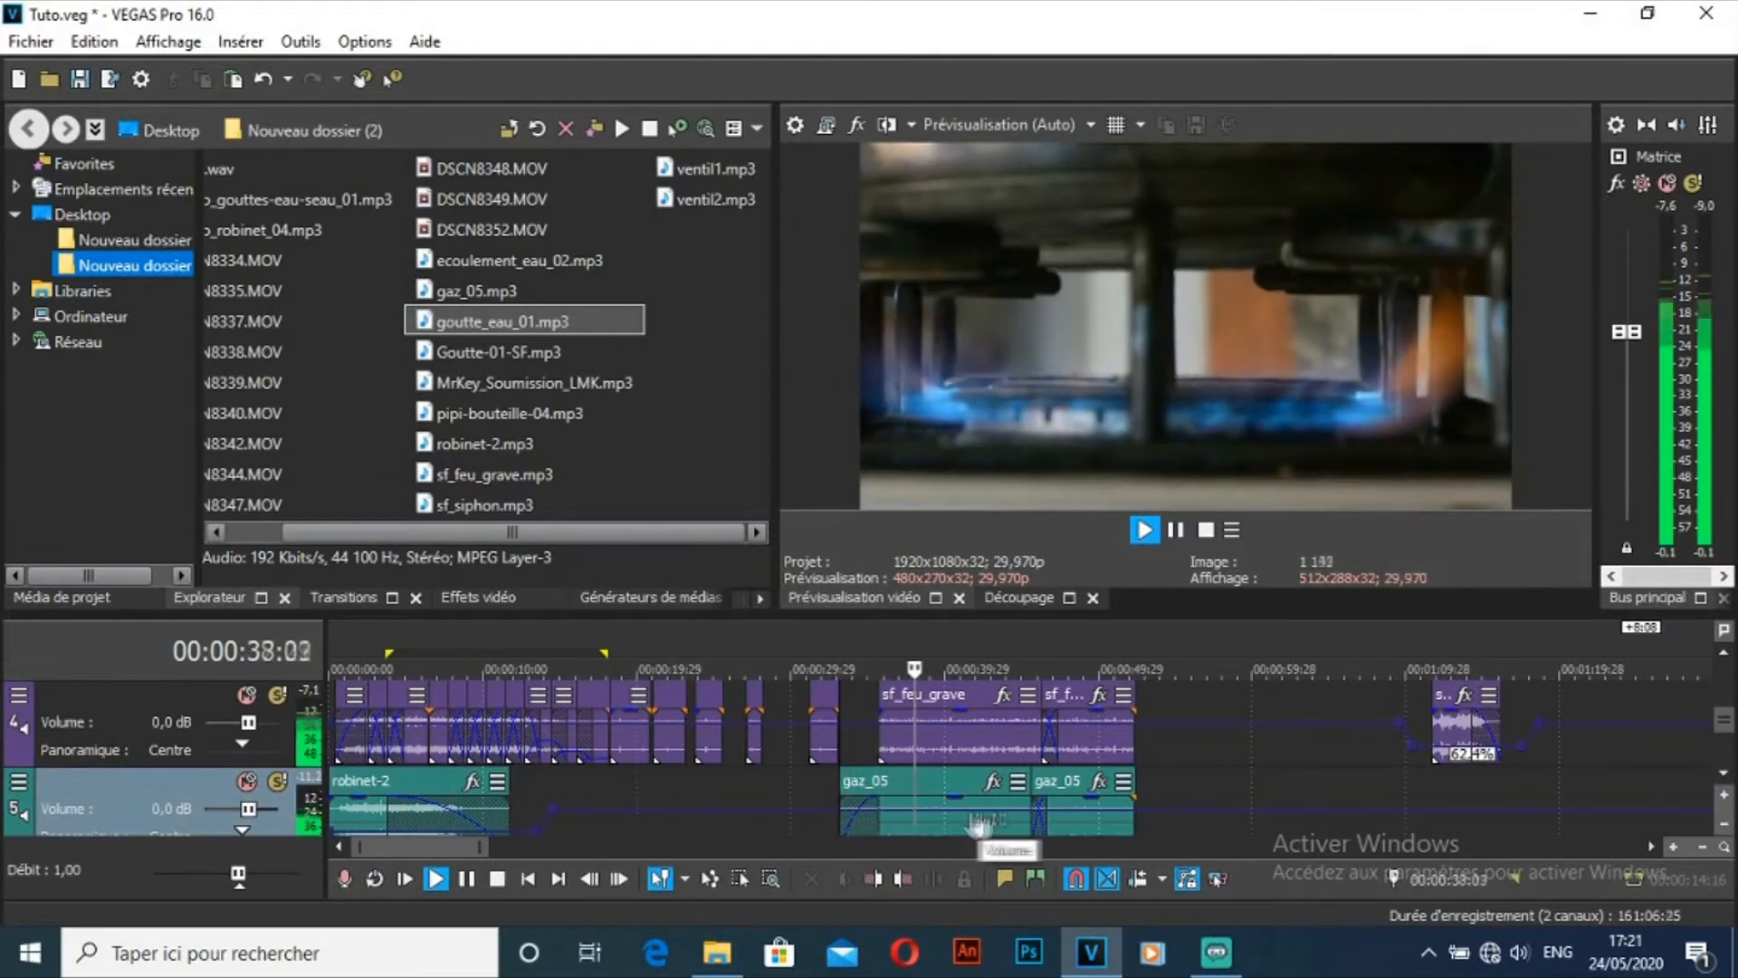
double_click(1172, 809)
left_click_drag(973, 809, 973, 820)
scroll(842, 816, "right", 5)
scroll(839, 813, "left", 3)
left_click(562, 648)
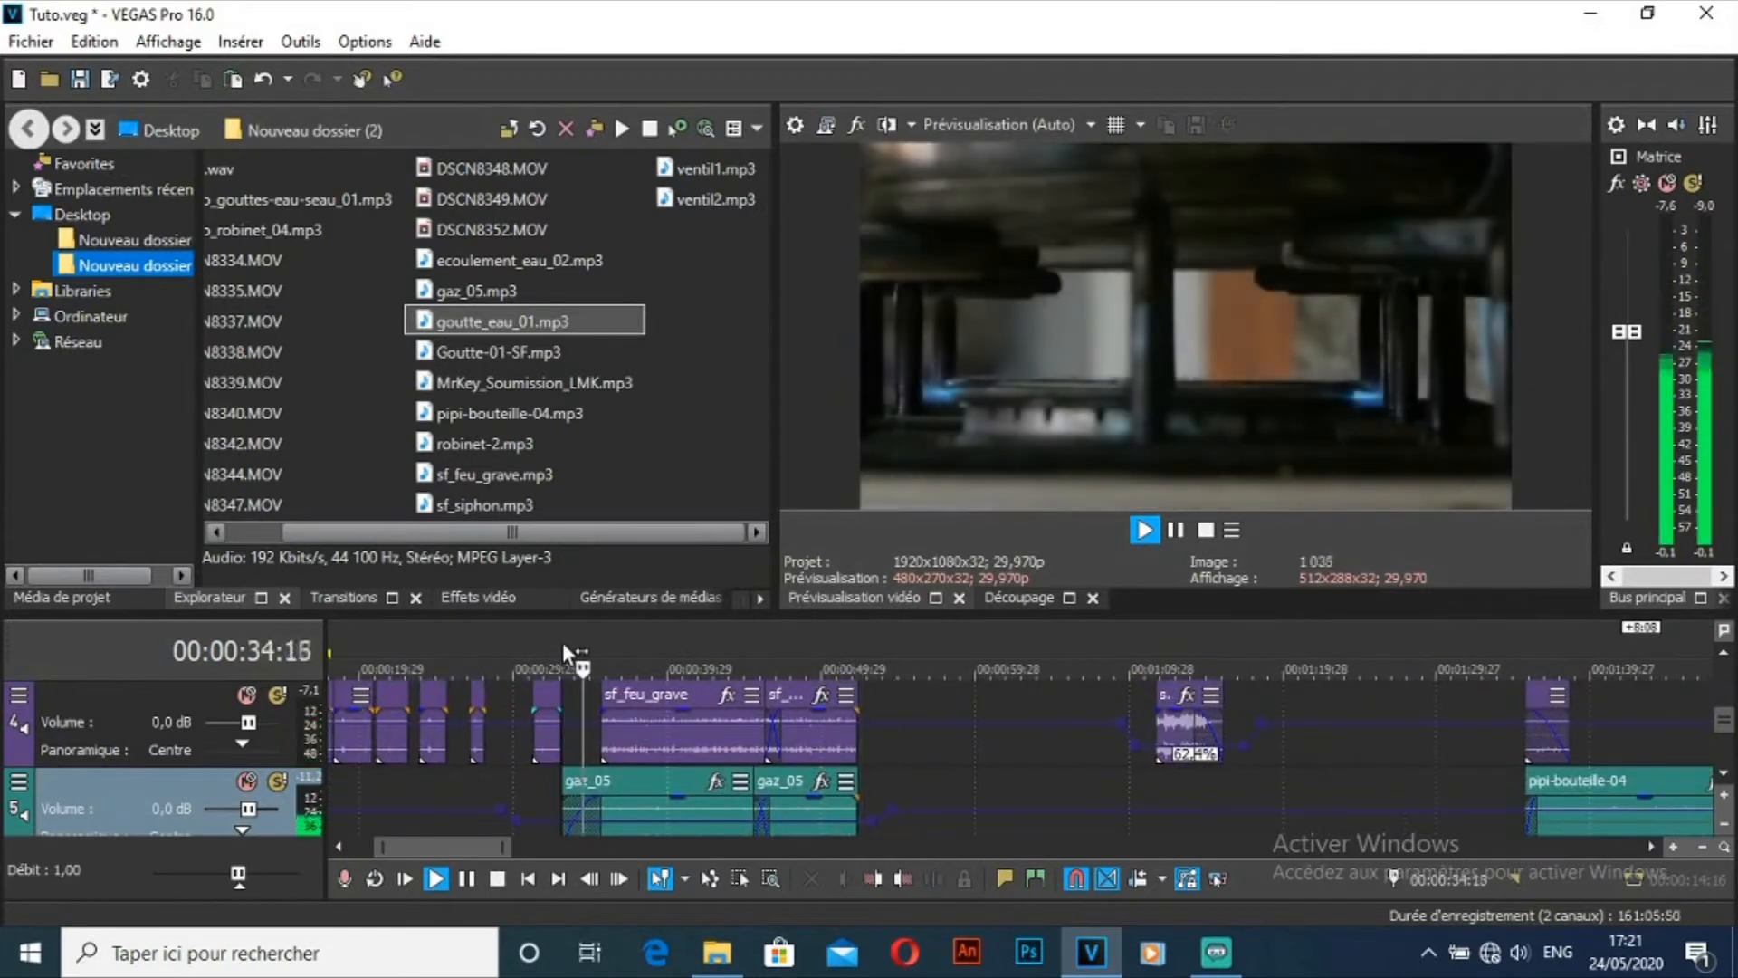
Step: Add volume envelope points around the pipi-bouteille-04 sounds on audio track 5 and lower the volume between them
left_click_drag(448, 850, 526, 851)
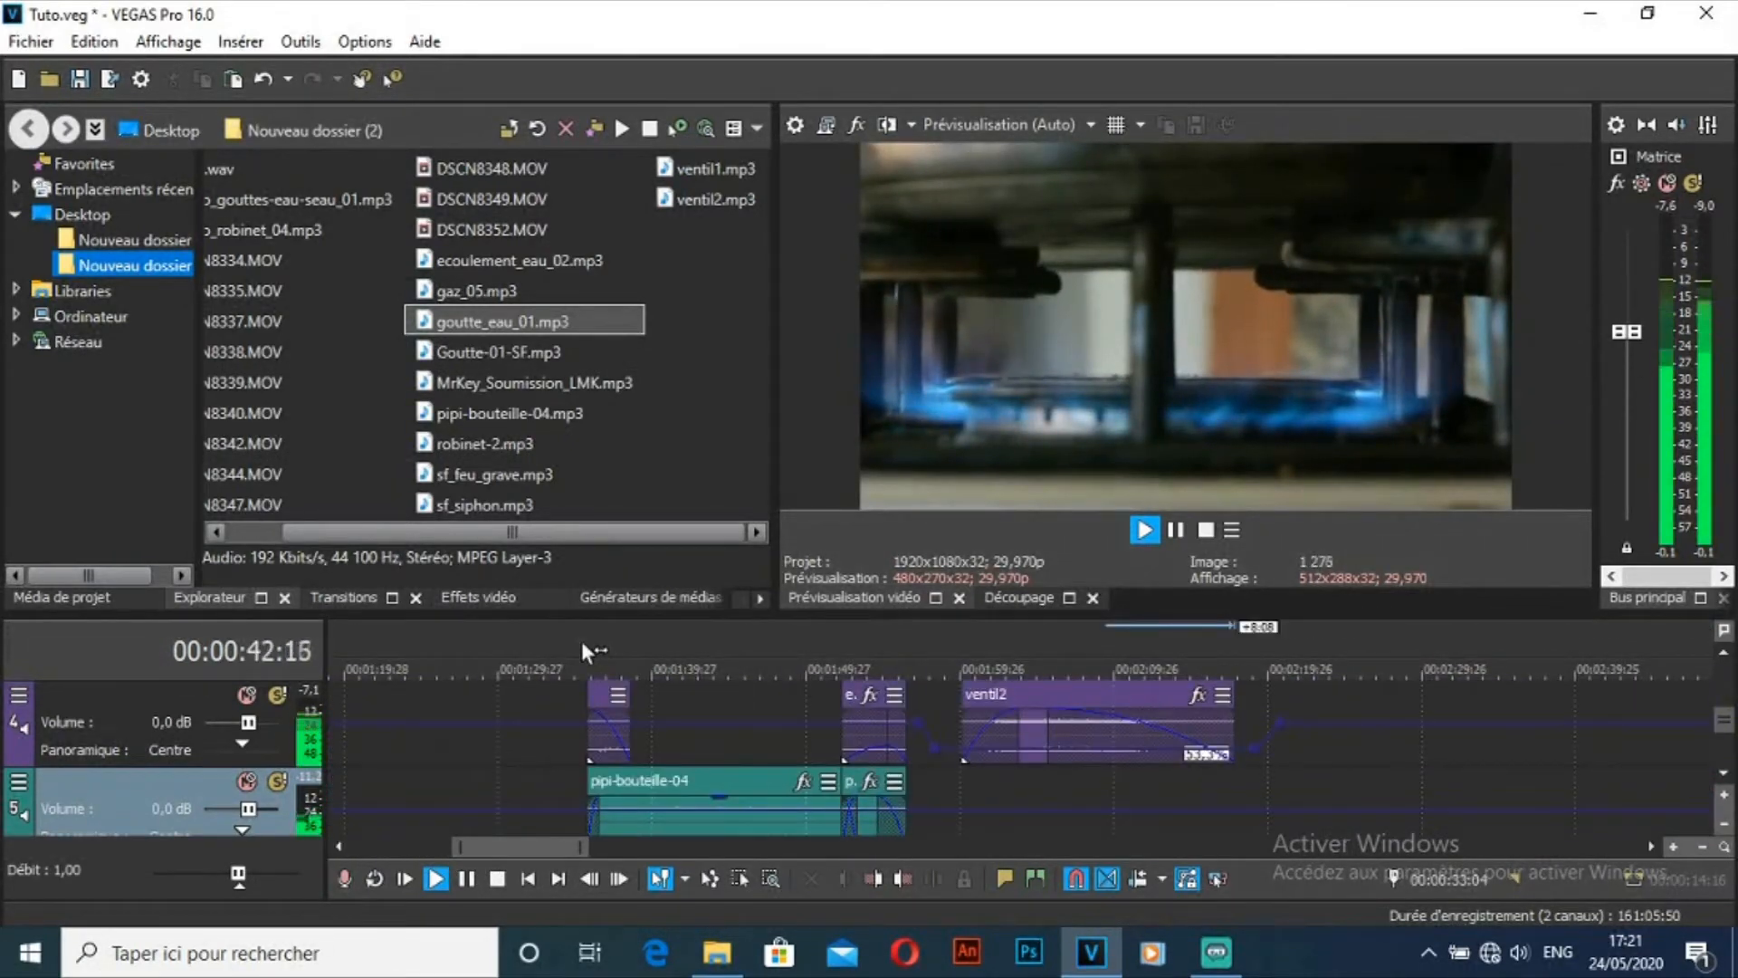
left_click(585, 643)
left_click(933, 814)
double_click(961, 810)
left_click_drag(793, 810, 793, 822)
Step: Give the timeline more height so more tracks fit, and stop the playback
left_click_drag(554, 843, 438, 851)
left_click_drag(1012, 608, 1028, 489)
scroll(38, 611, "up", 3)
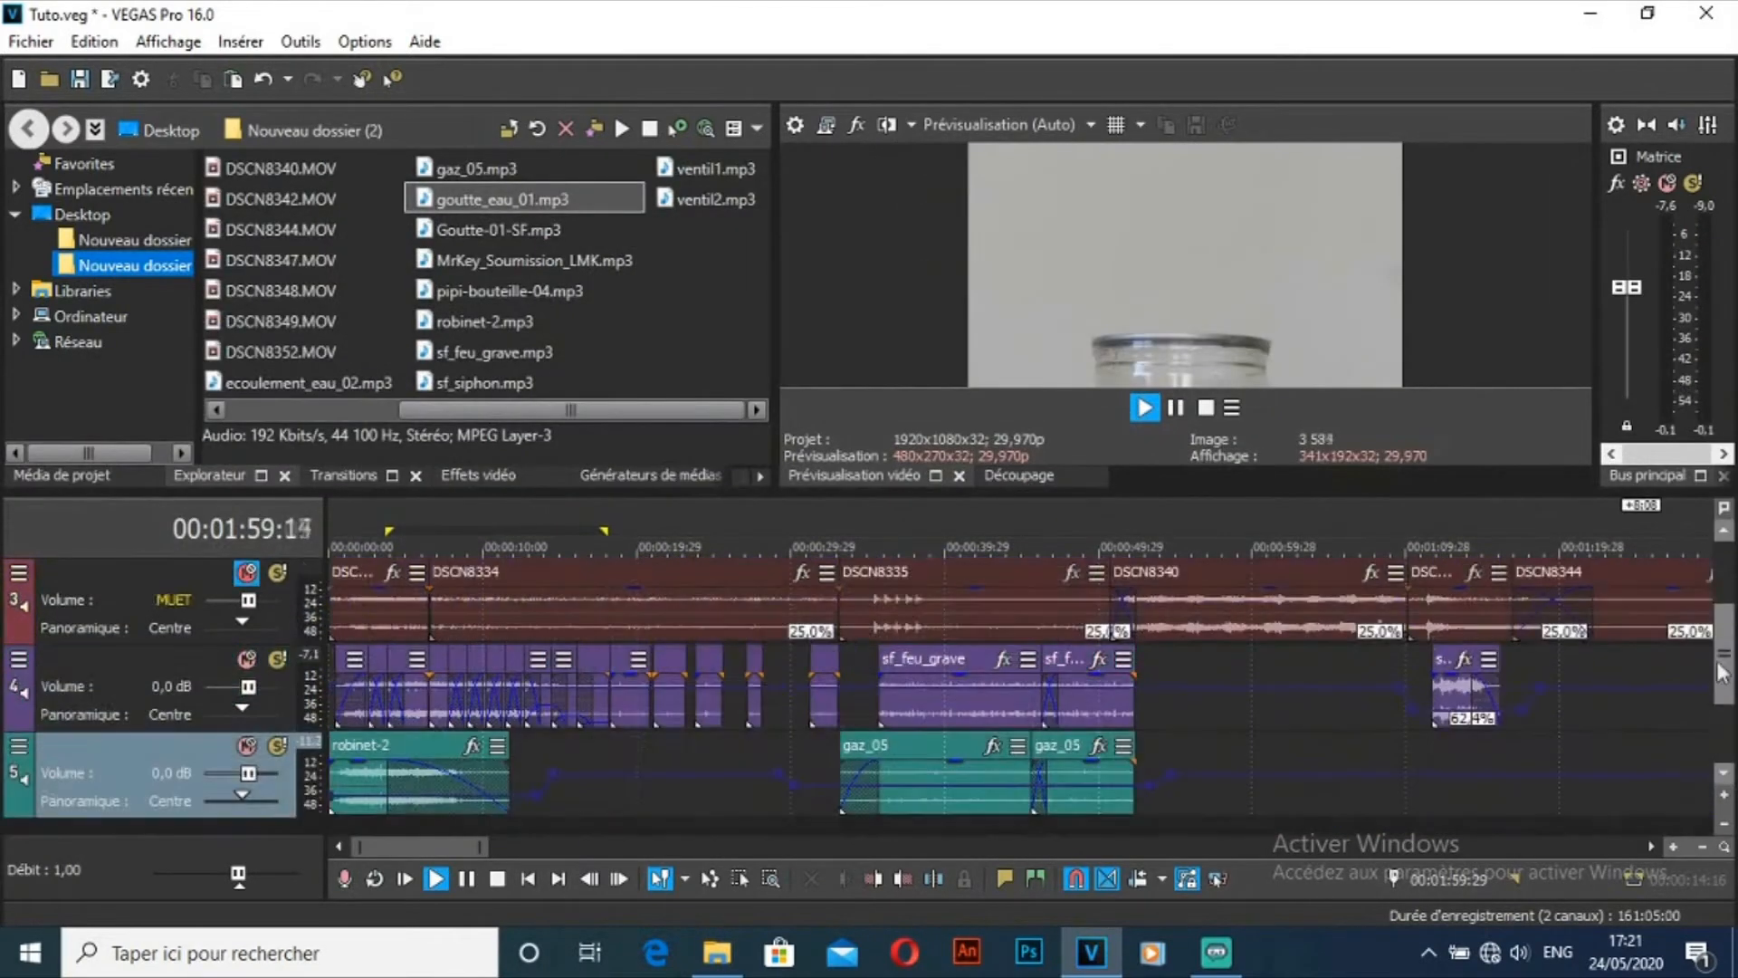
key("space")
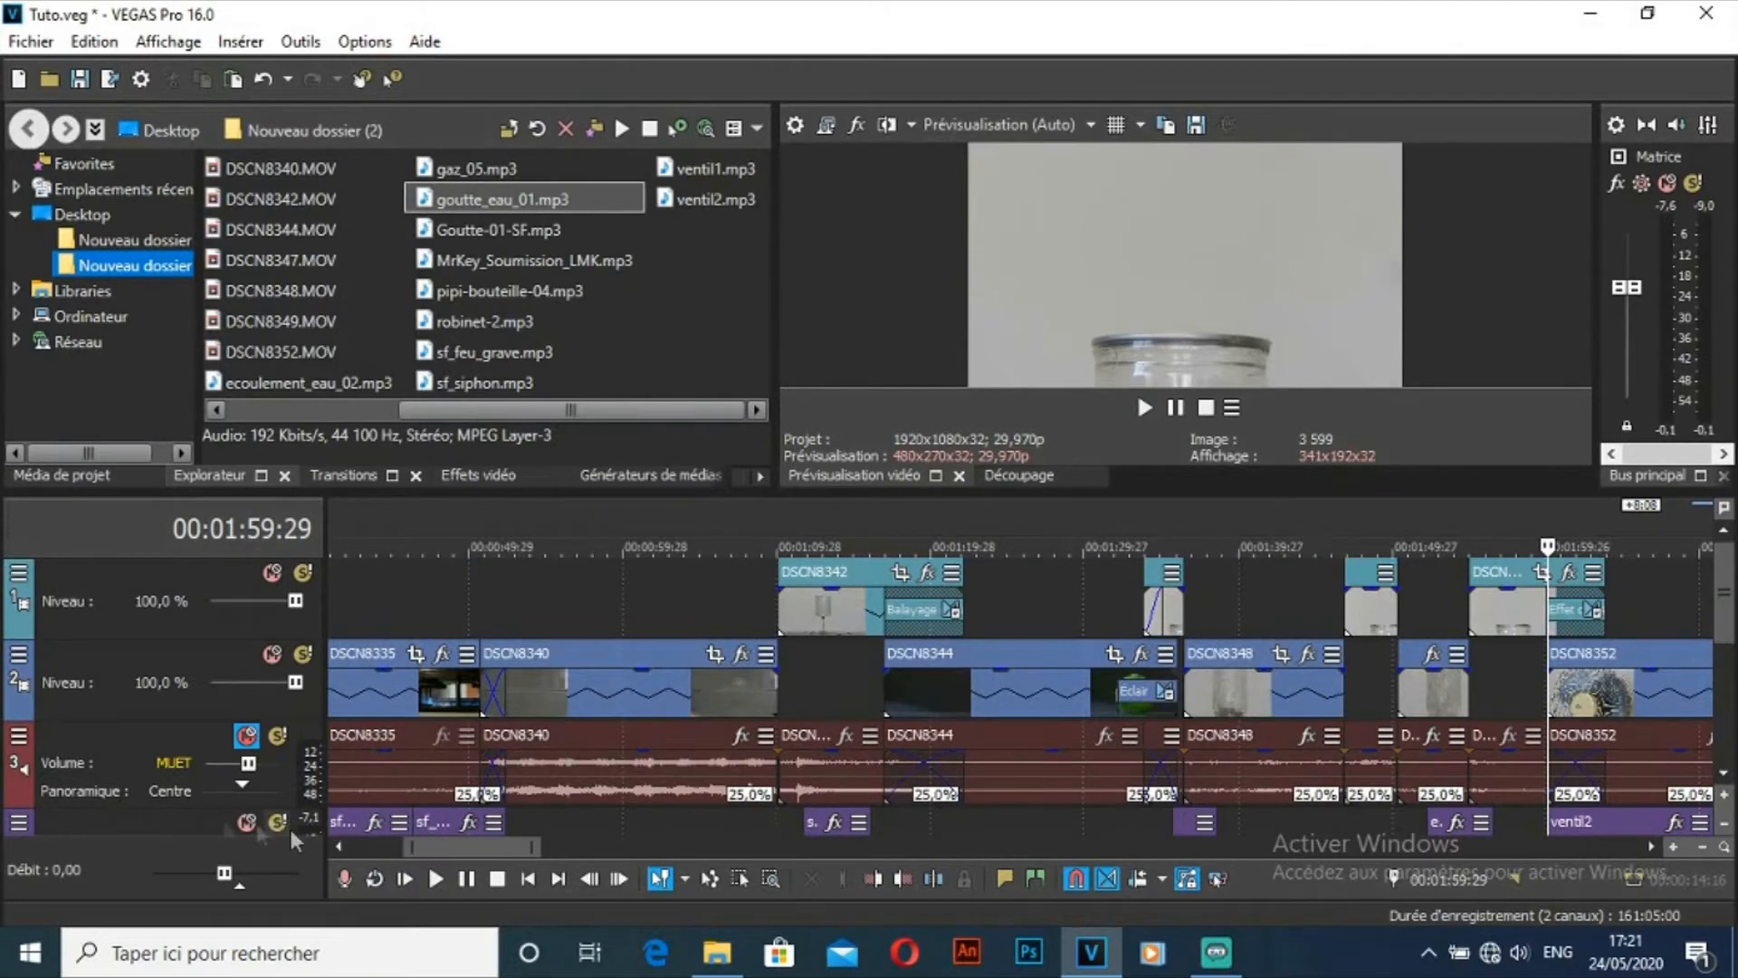
scroll(18, 712, "down", 1)
scroll(18, 712, "down", 2)
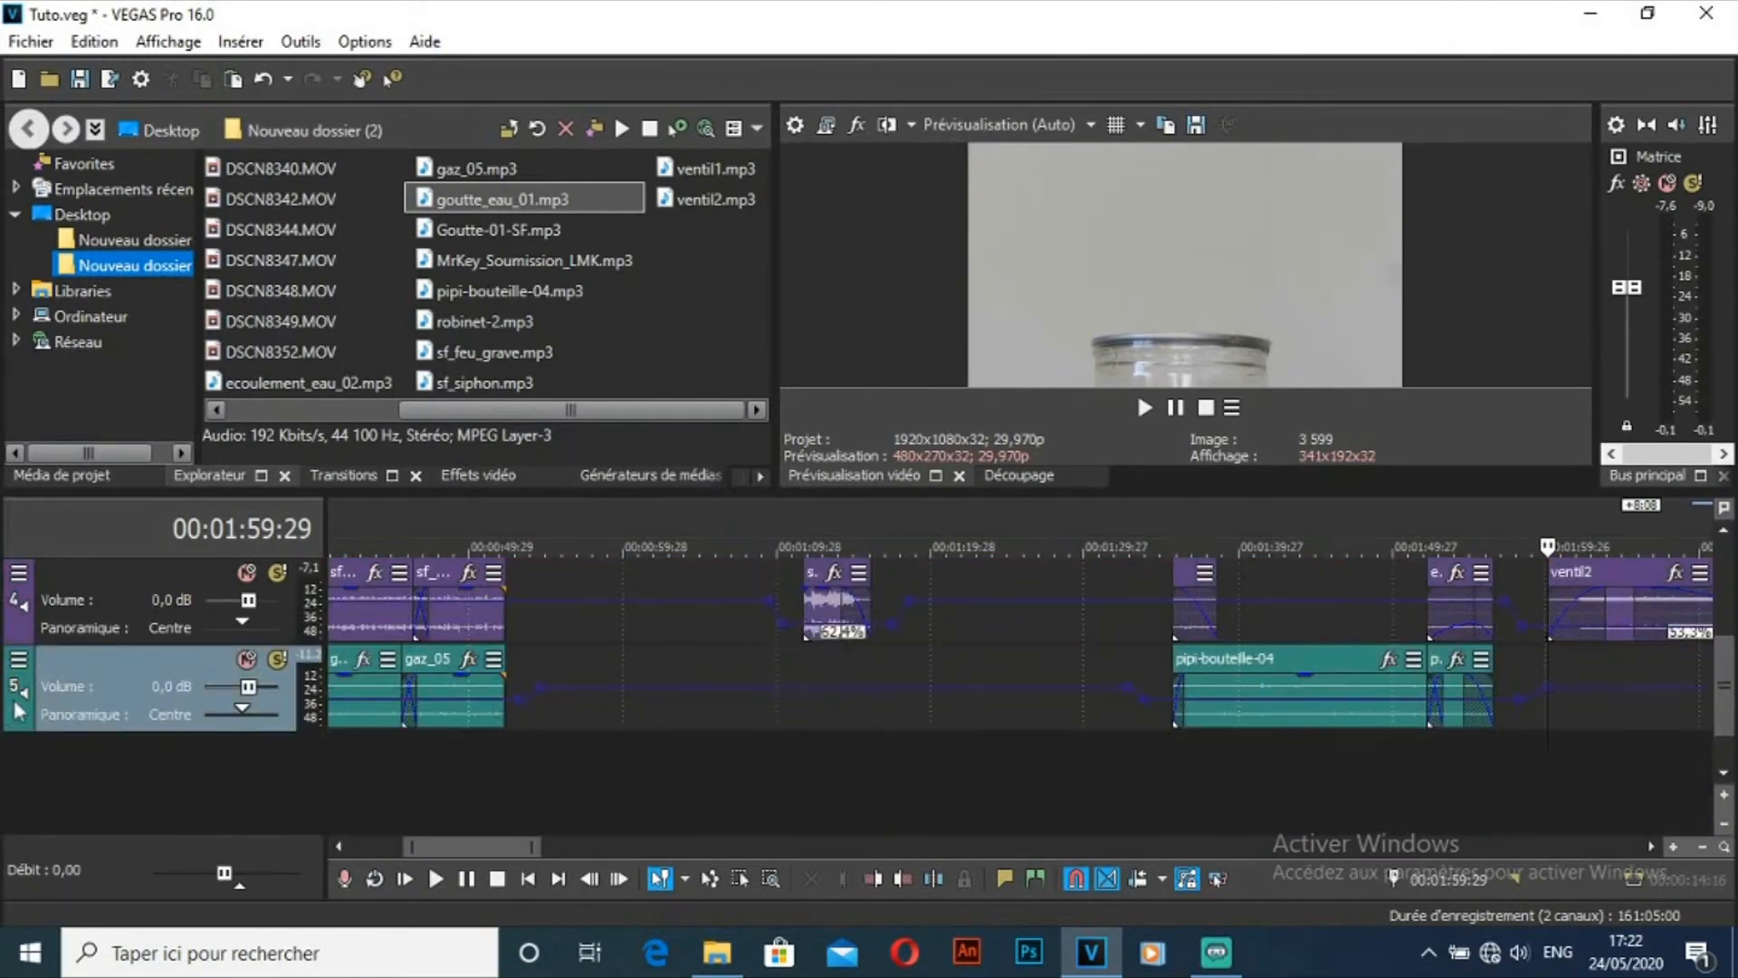
Step: Add MrKey_Soumission_LMK from the Nouveau dossier (2) folder on a new audio track below track 5 and align it with the project start
left_click(716, 951)
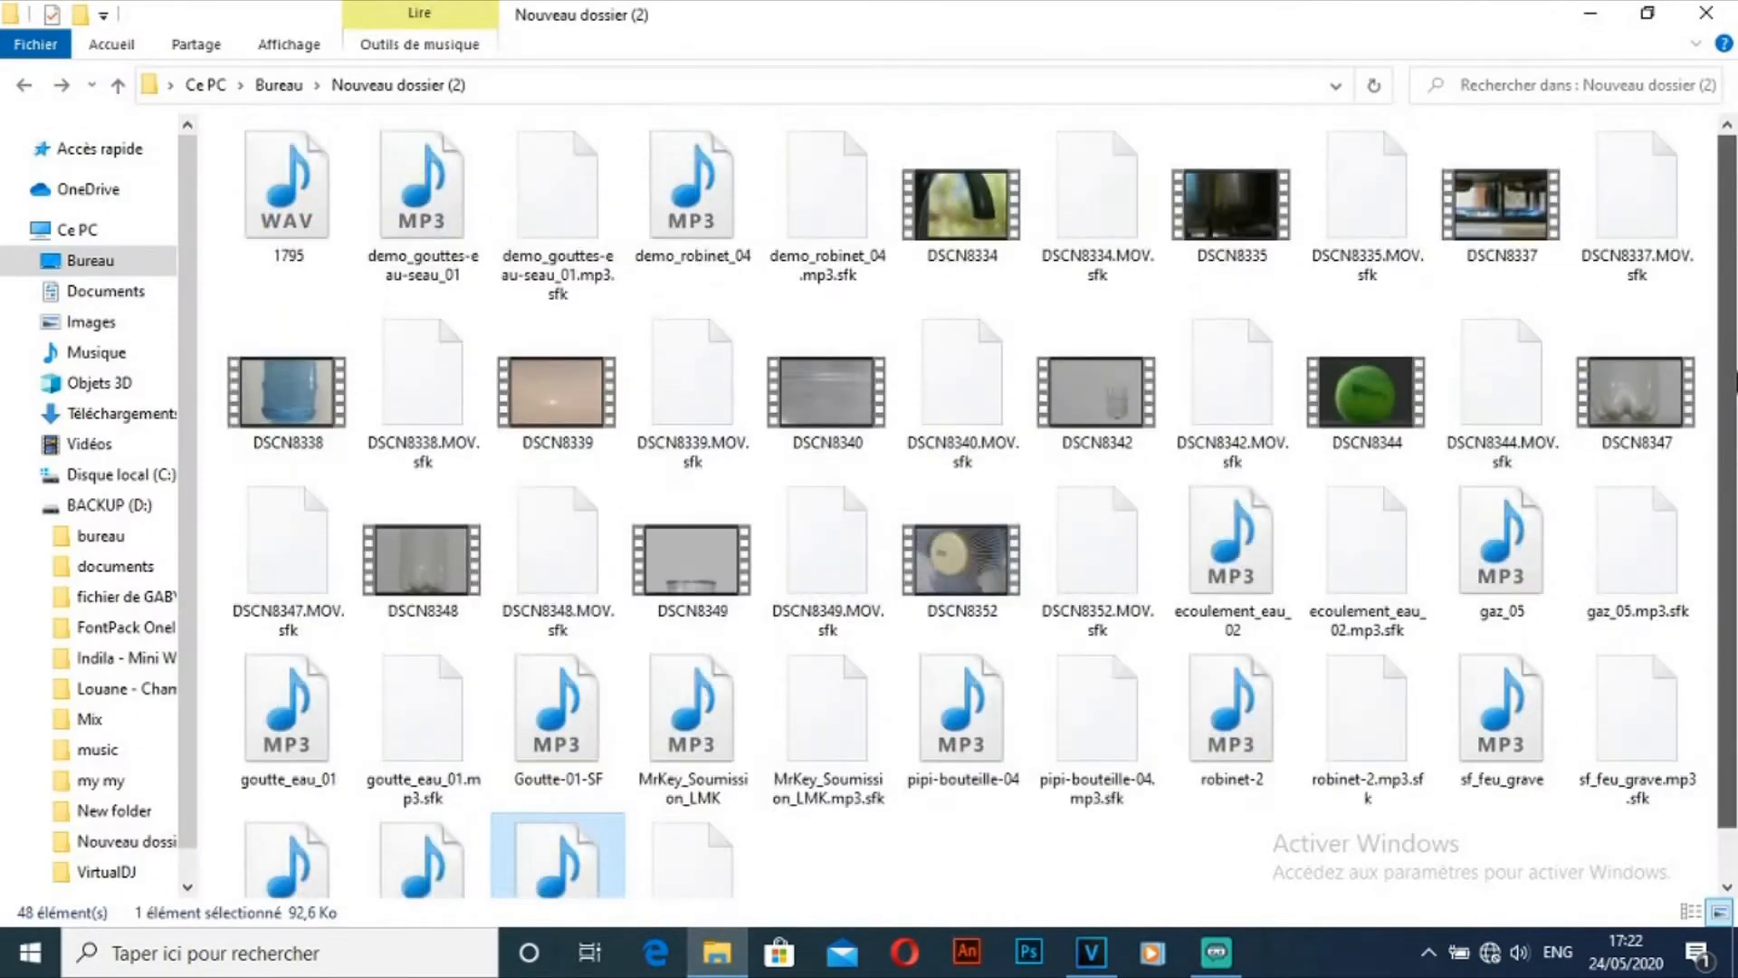
left_click_drag(692, 652, 218, 759)
left_click(716, 952)
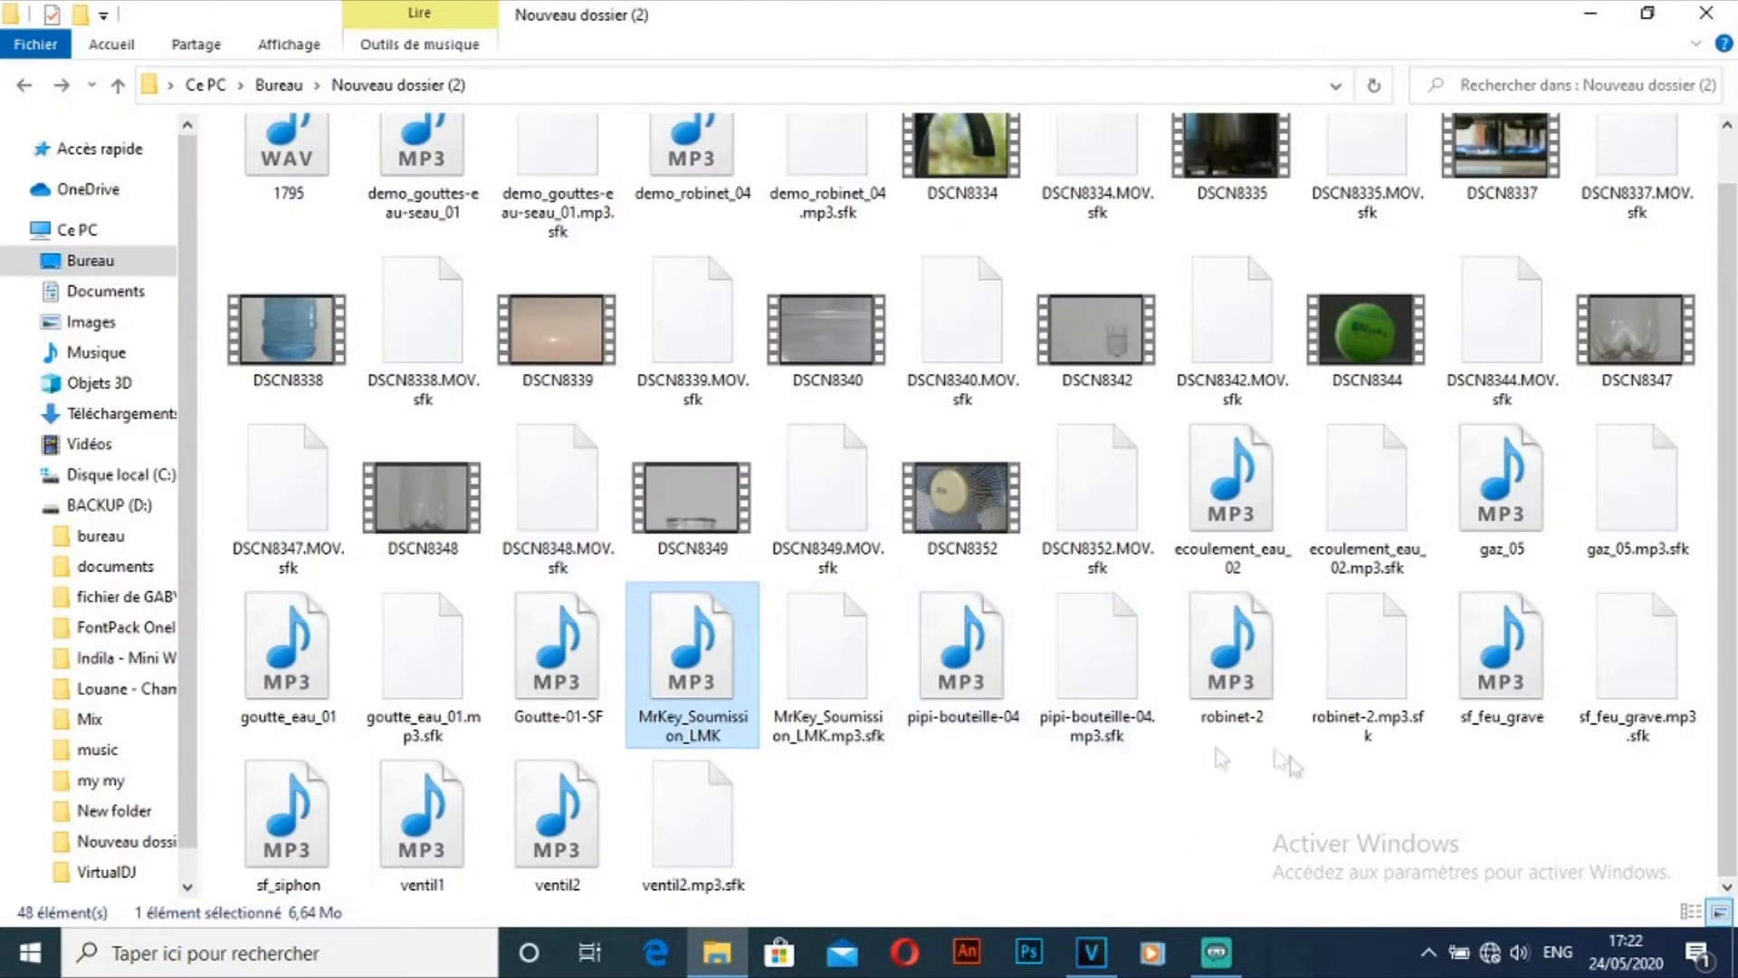
left_click(646, 789)
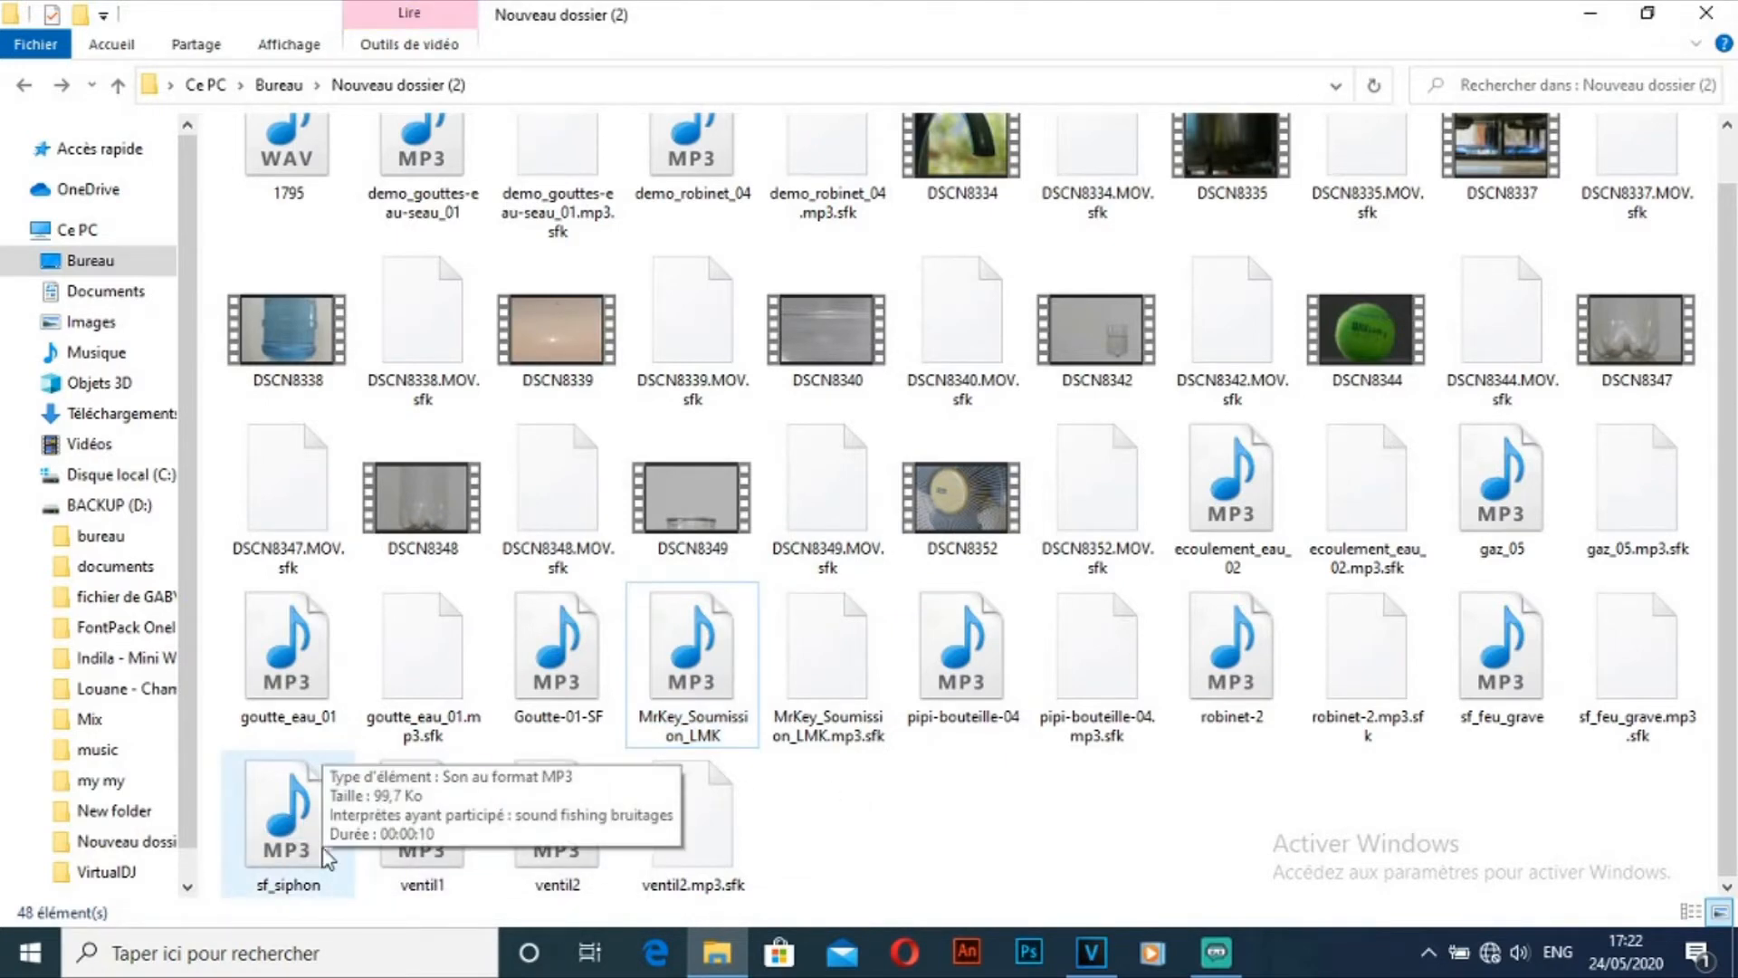
left_click(716, 953)
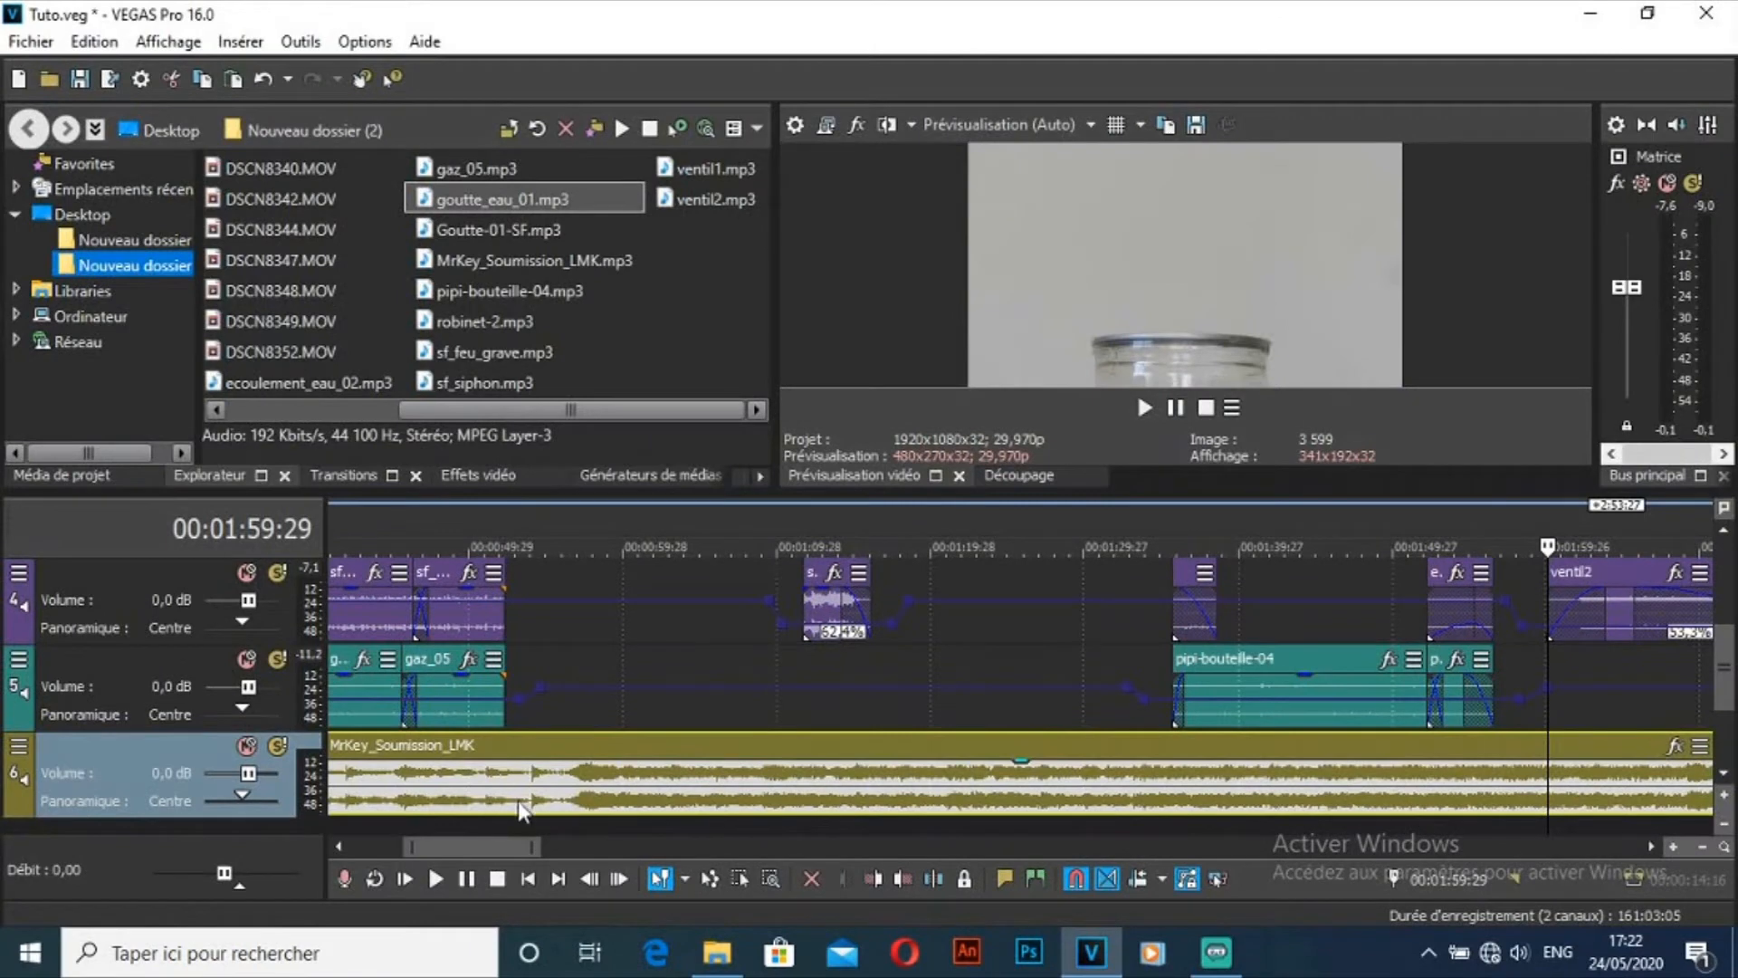
scroll(497, 849, "left", 5)
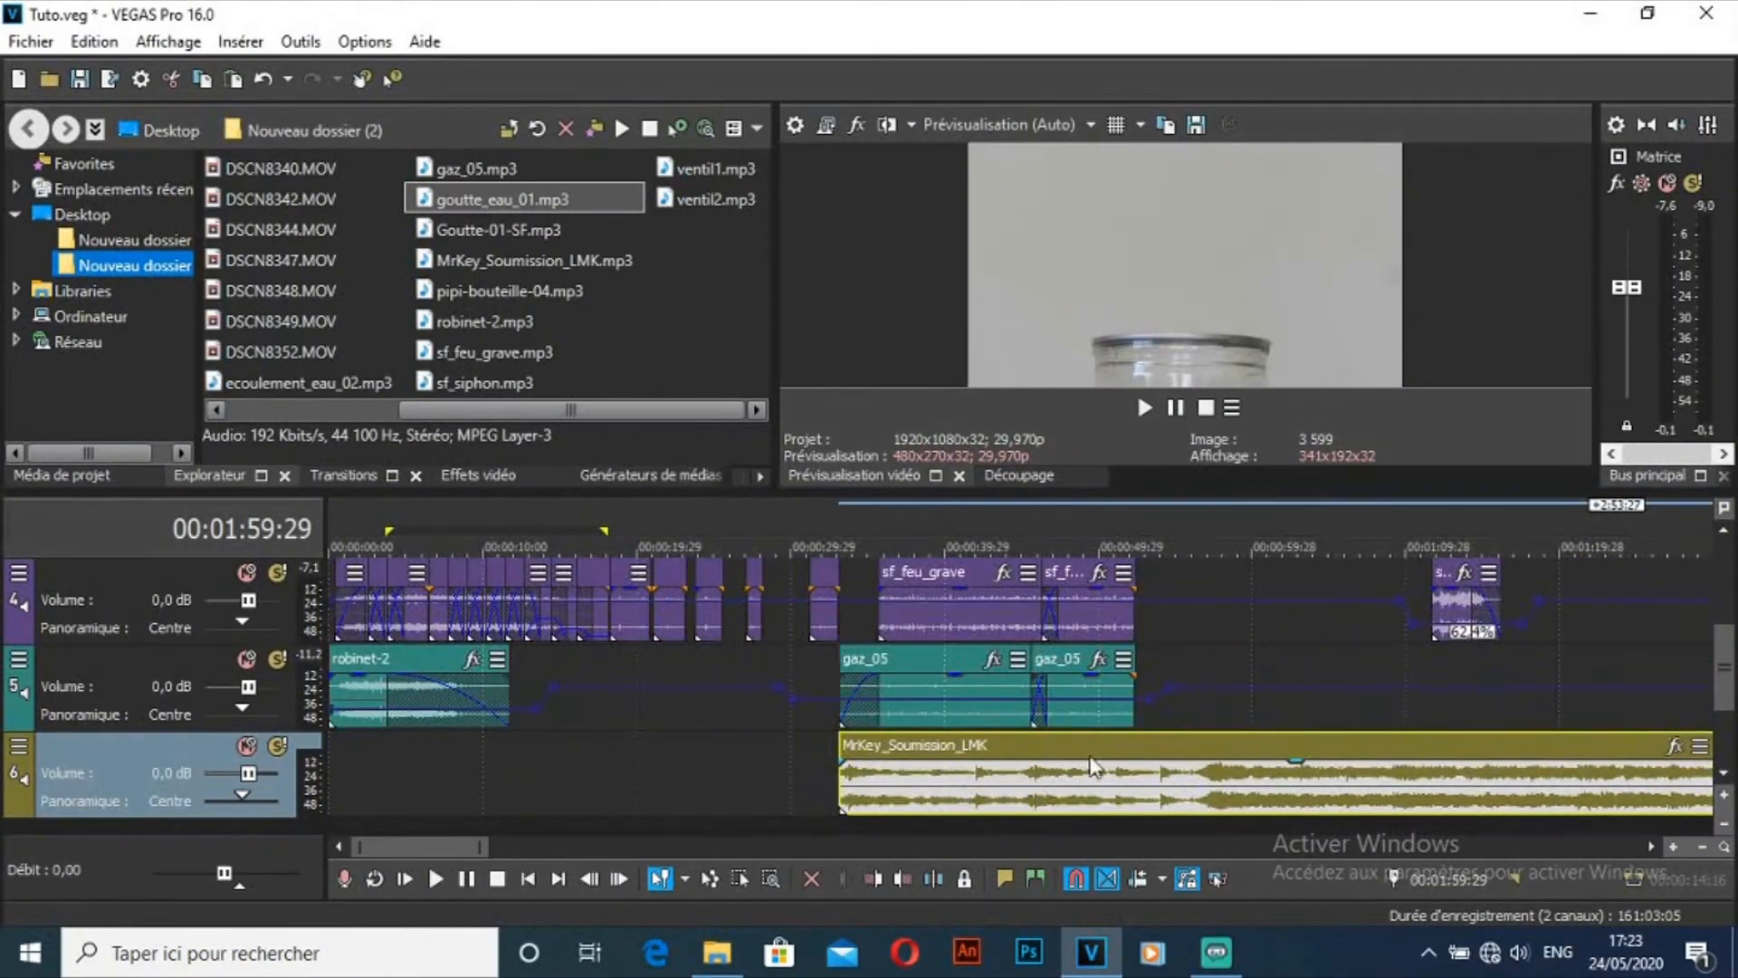
left_click_drag(1106, 756, 586, 753)
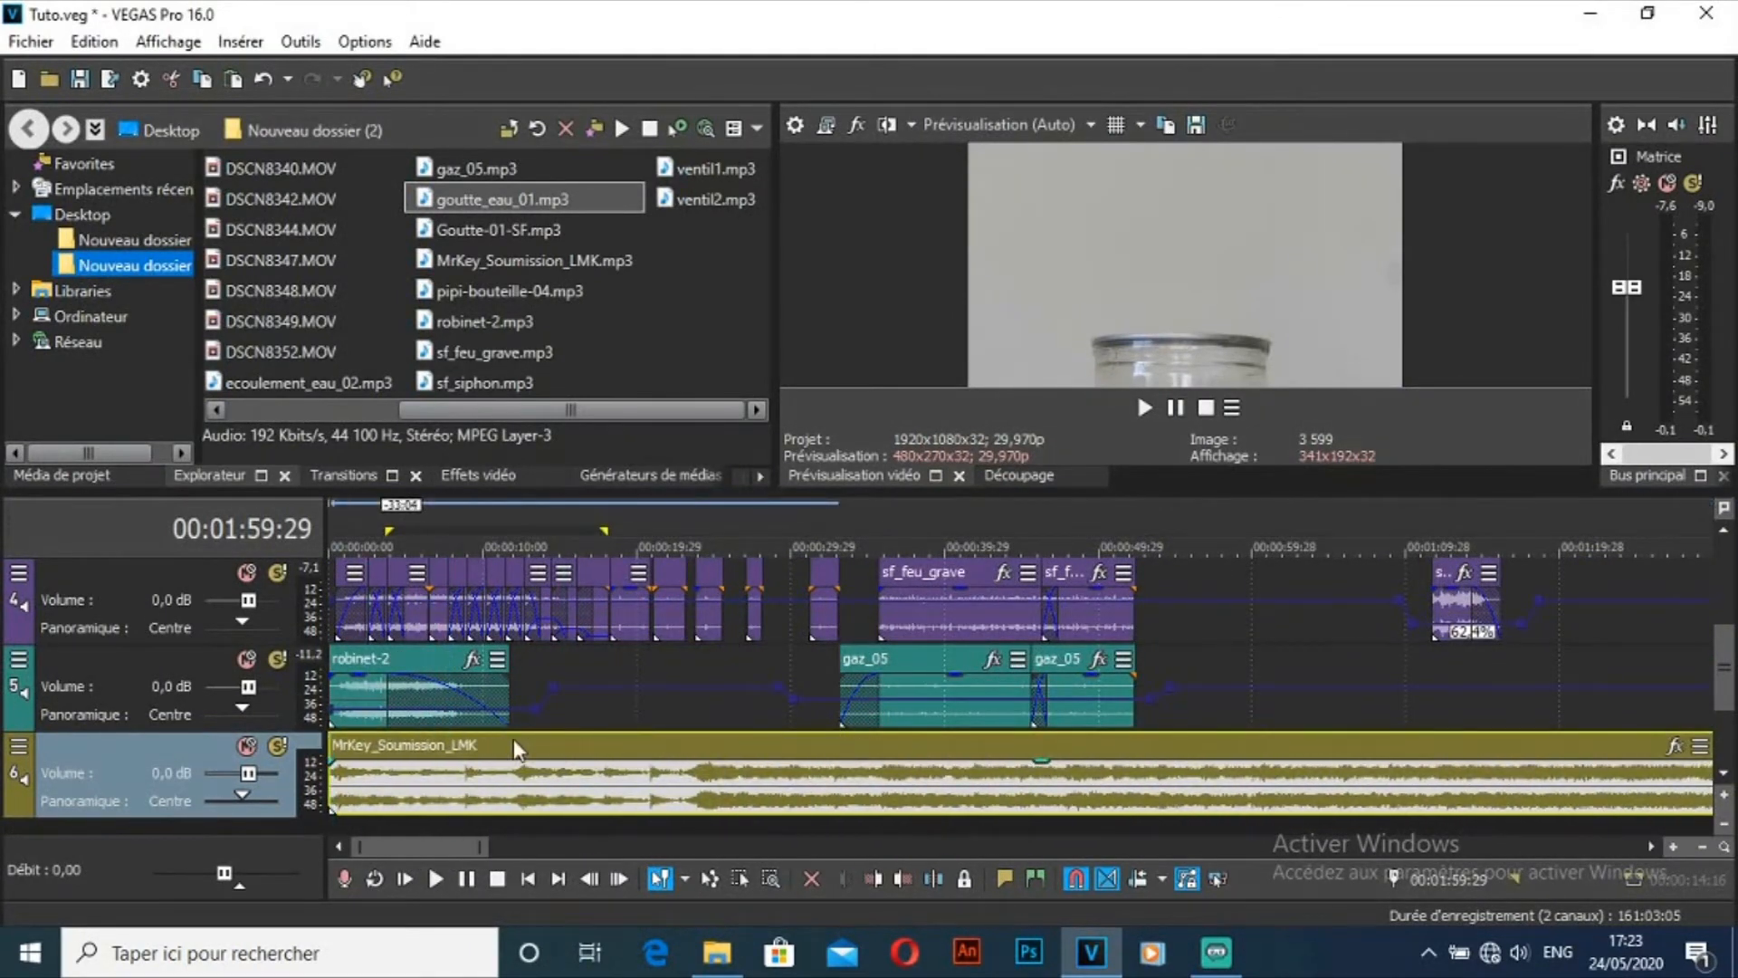
Step: Add a fade-in of about five seconds to the first DSCN8334 video clip on track 2 and preview it from the project start
left_click(328, 514)
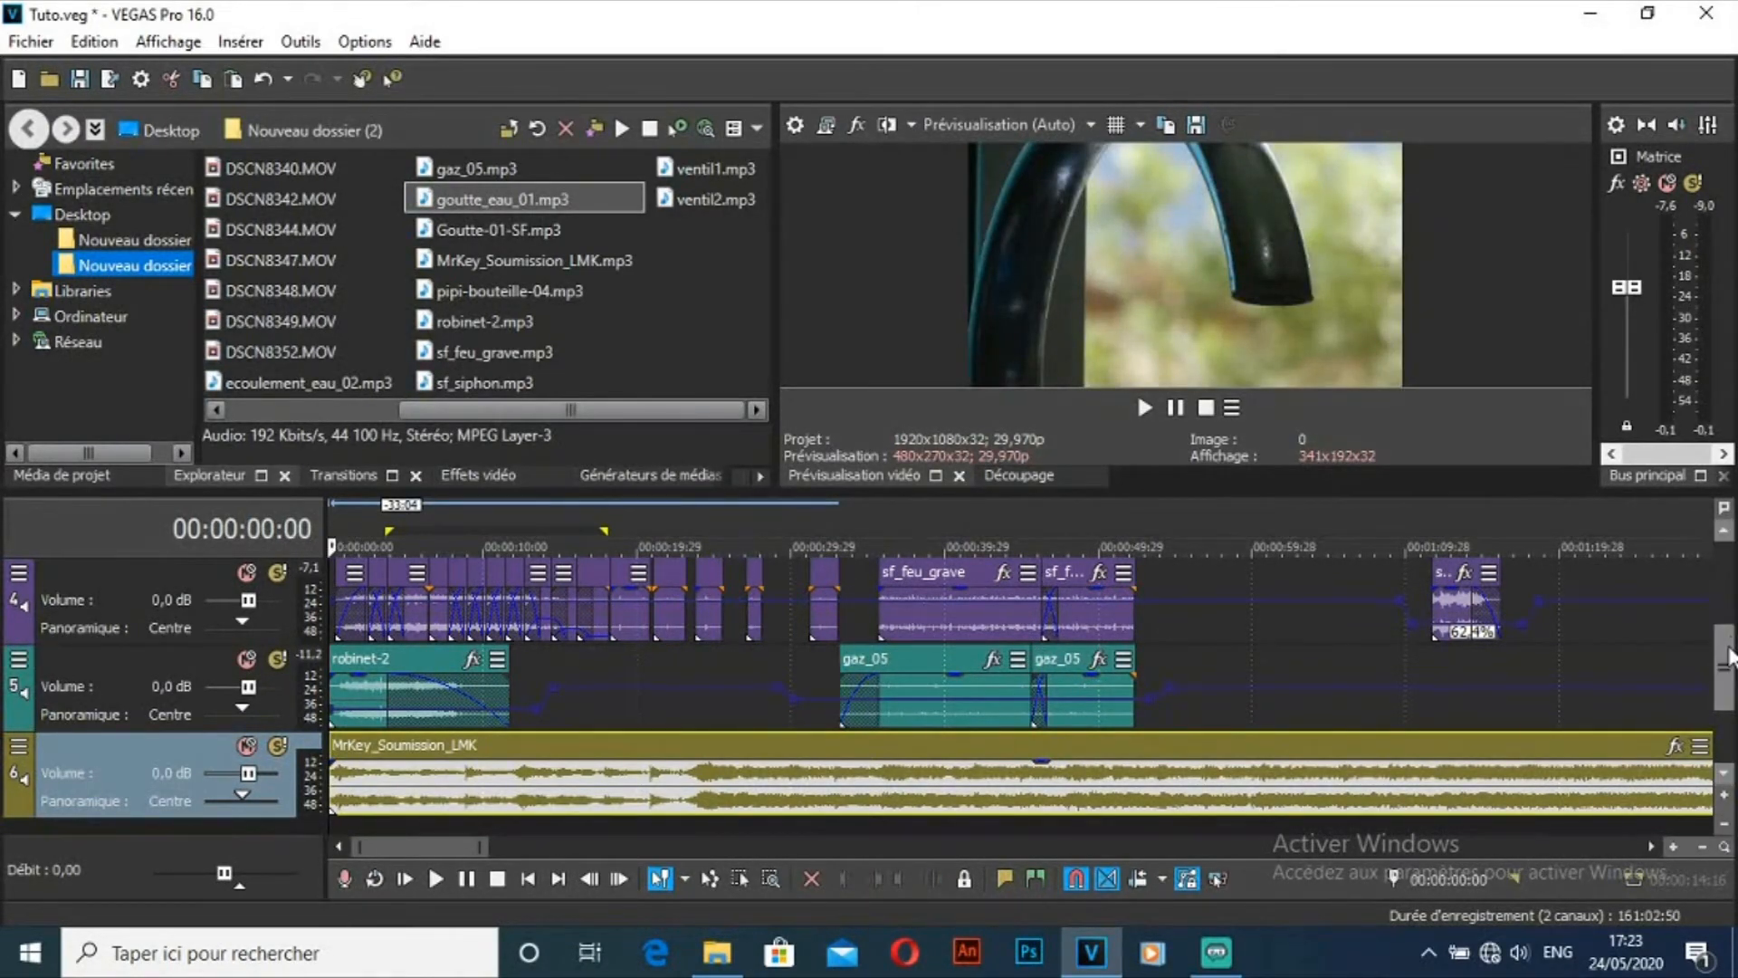
left_click_drag(1729, 653, 1729, 599)
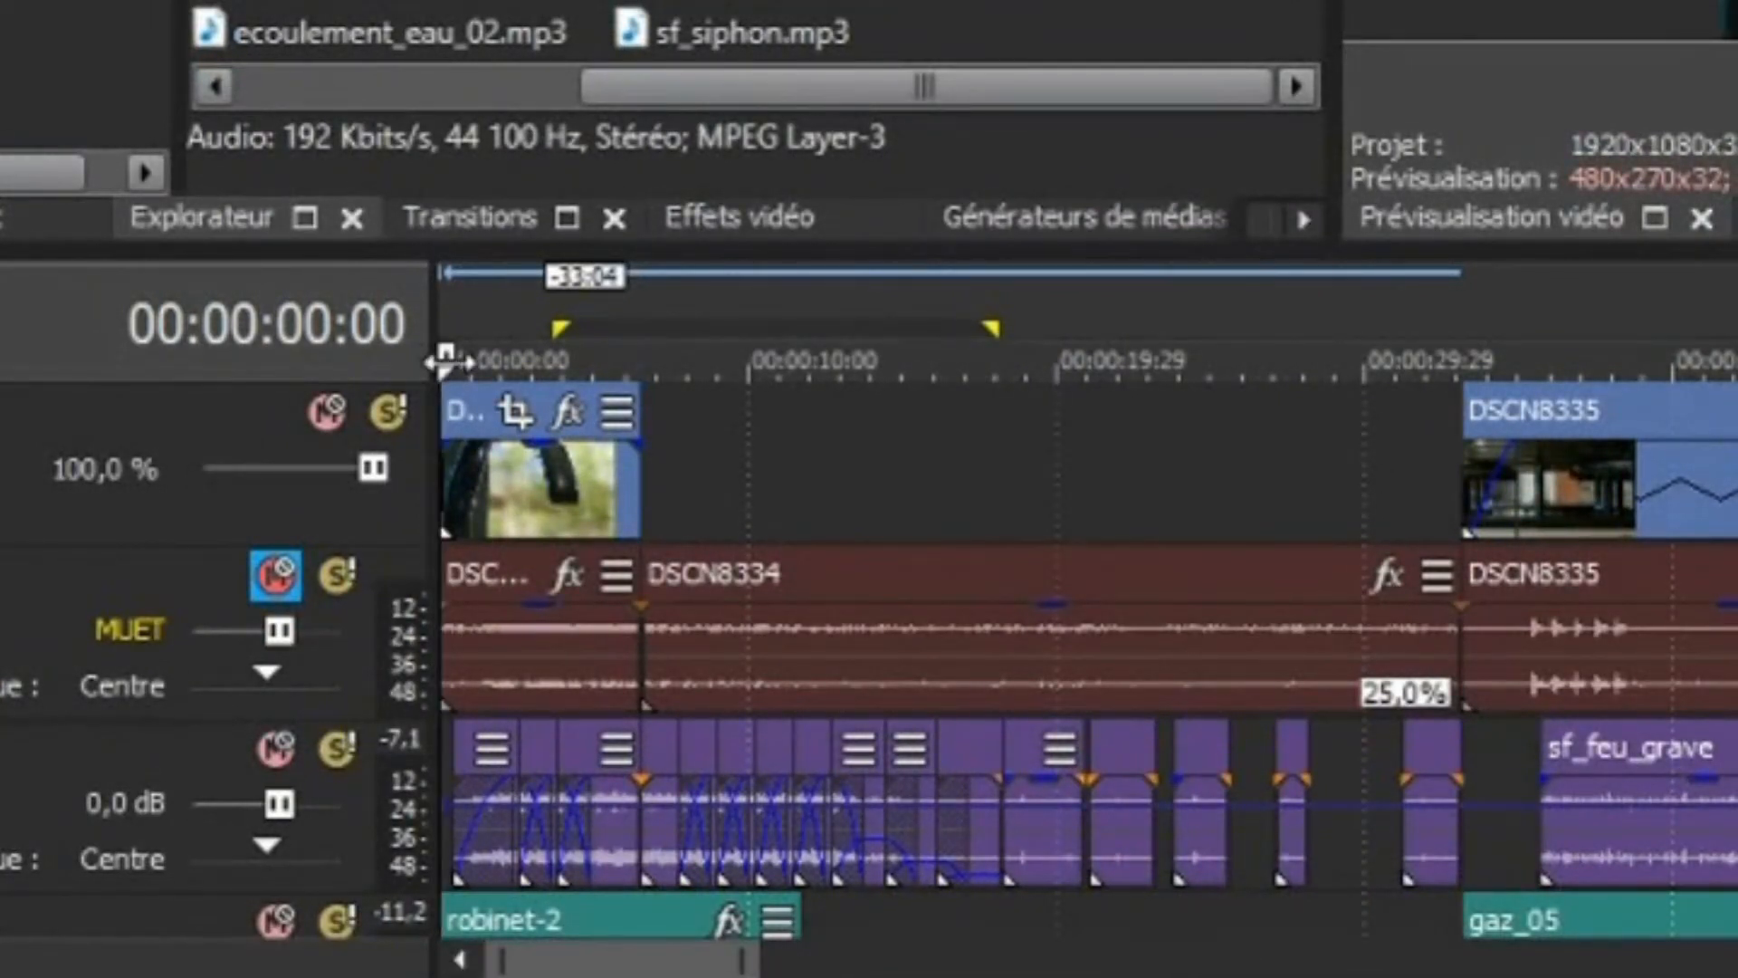
left_click_drag(443, 441, 518, 452)
left_click_drag(738, 955, 588, 914)
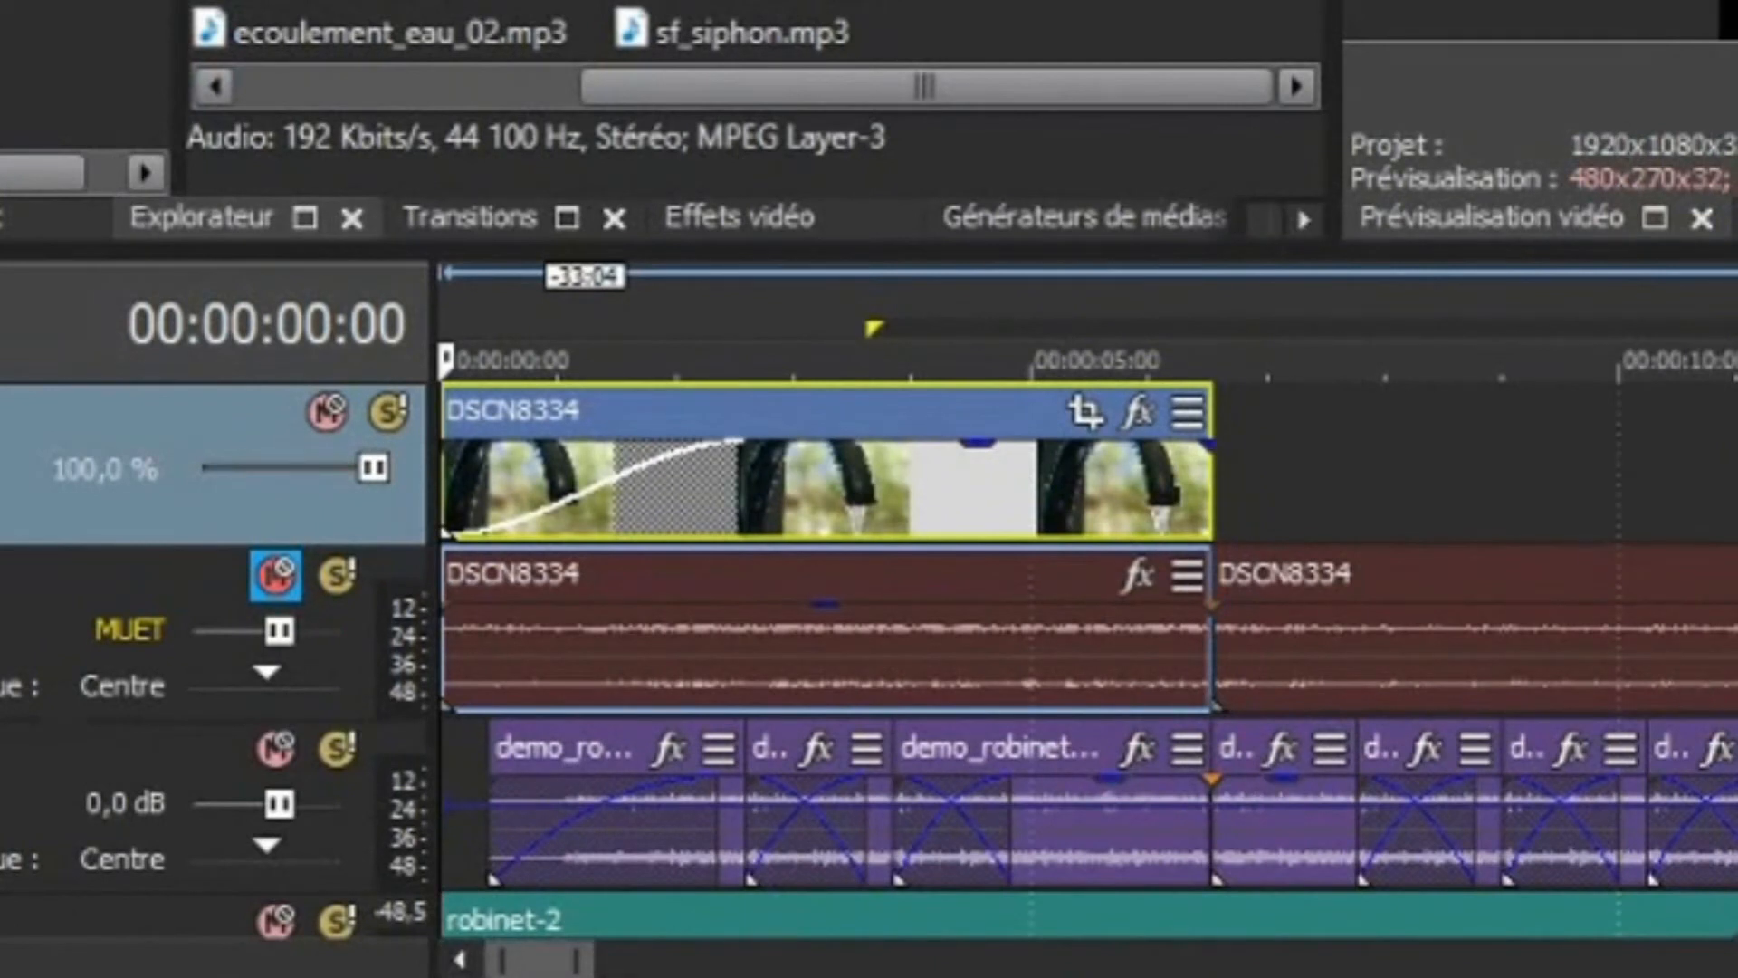
scroll(1086, 661, "up", 1)
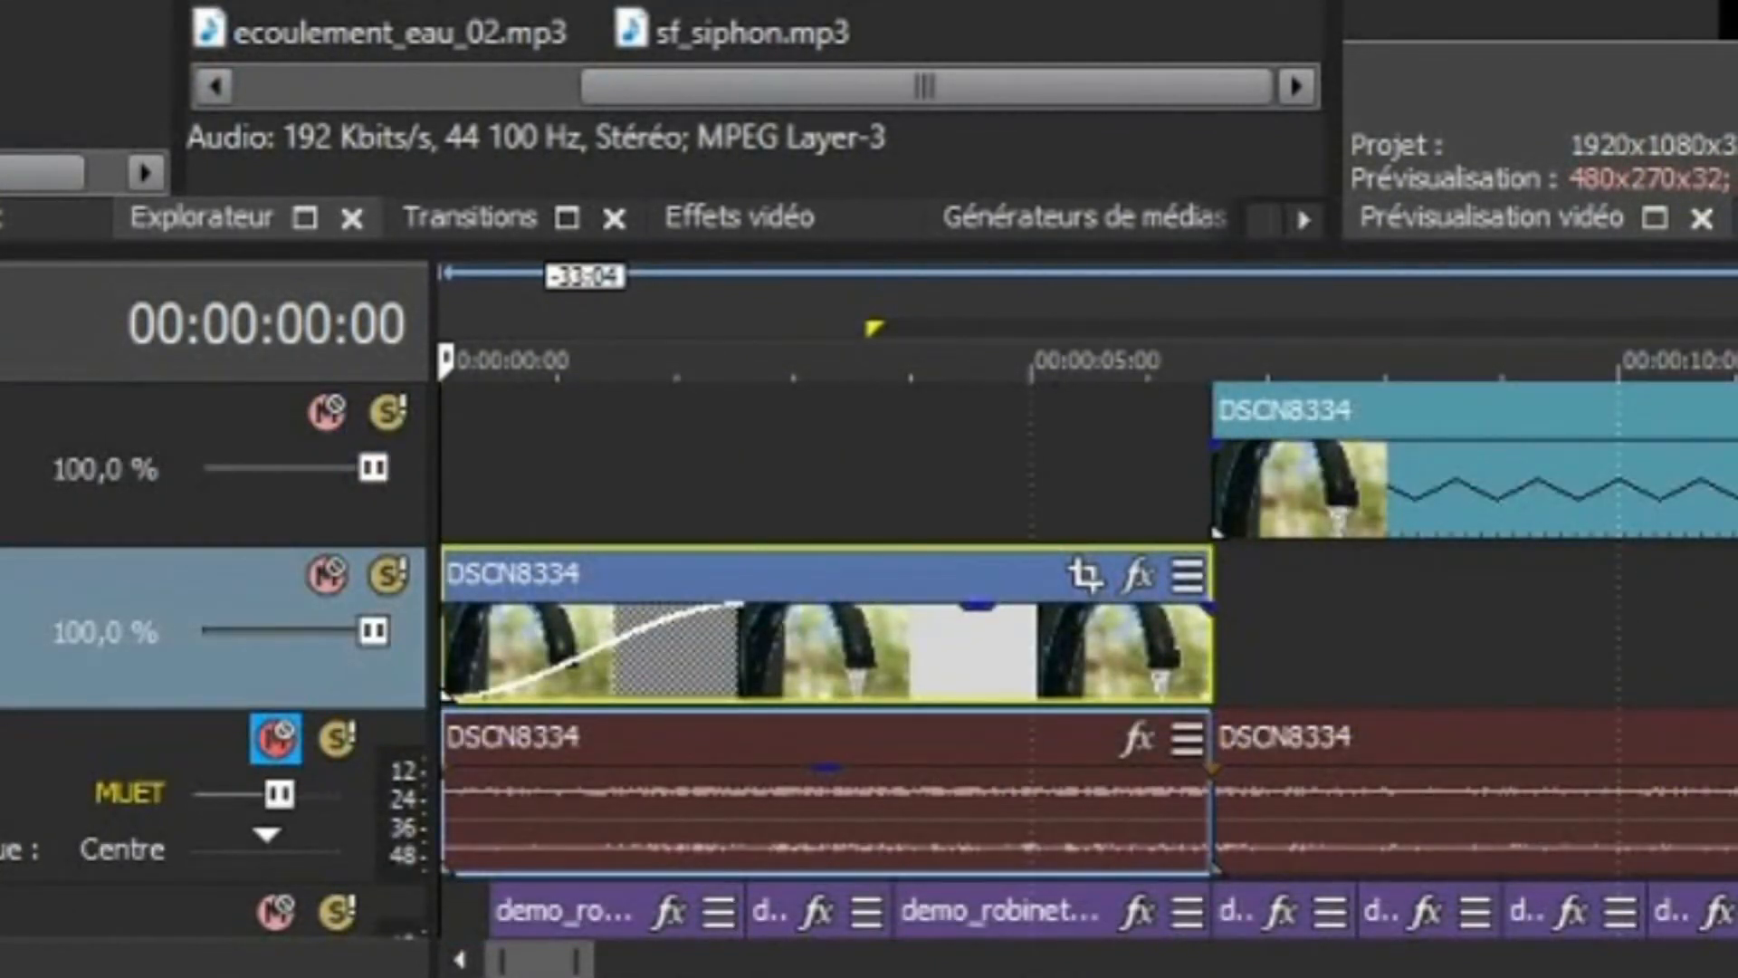
key("space")
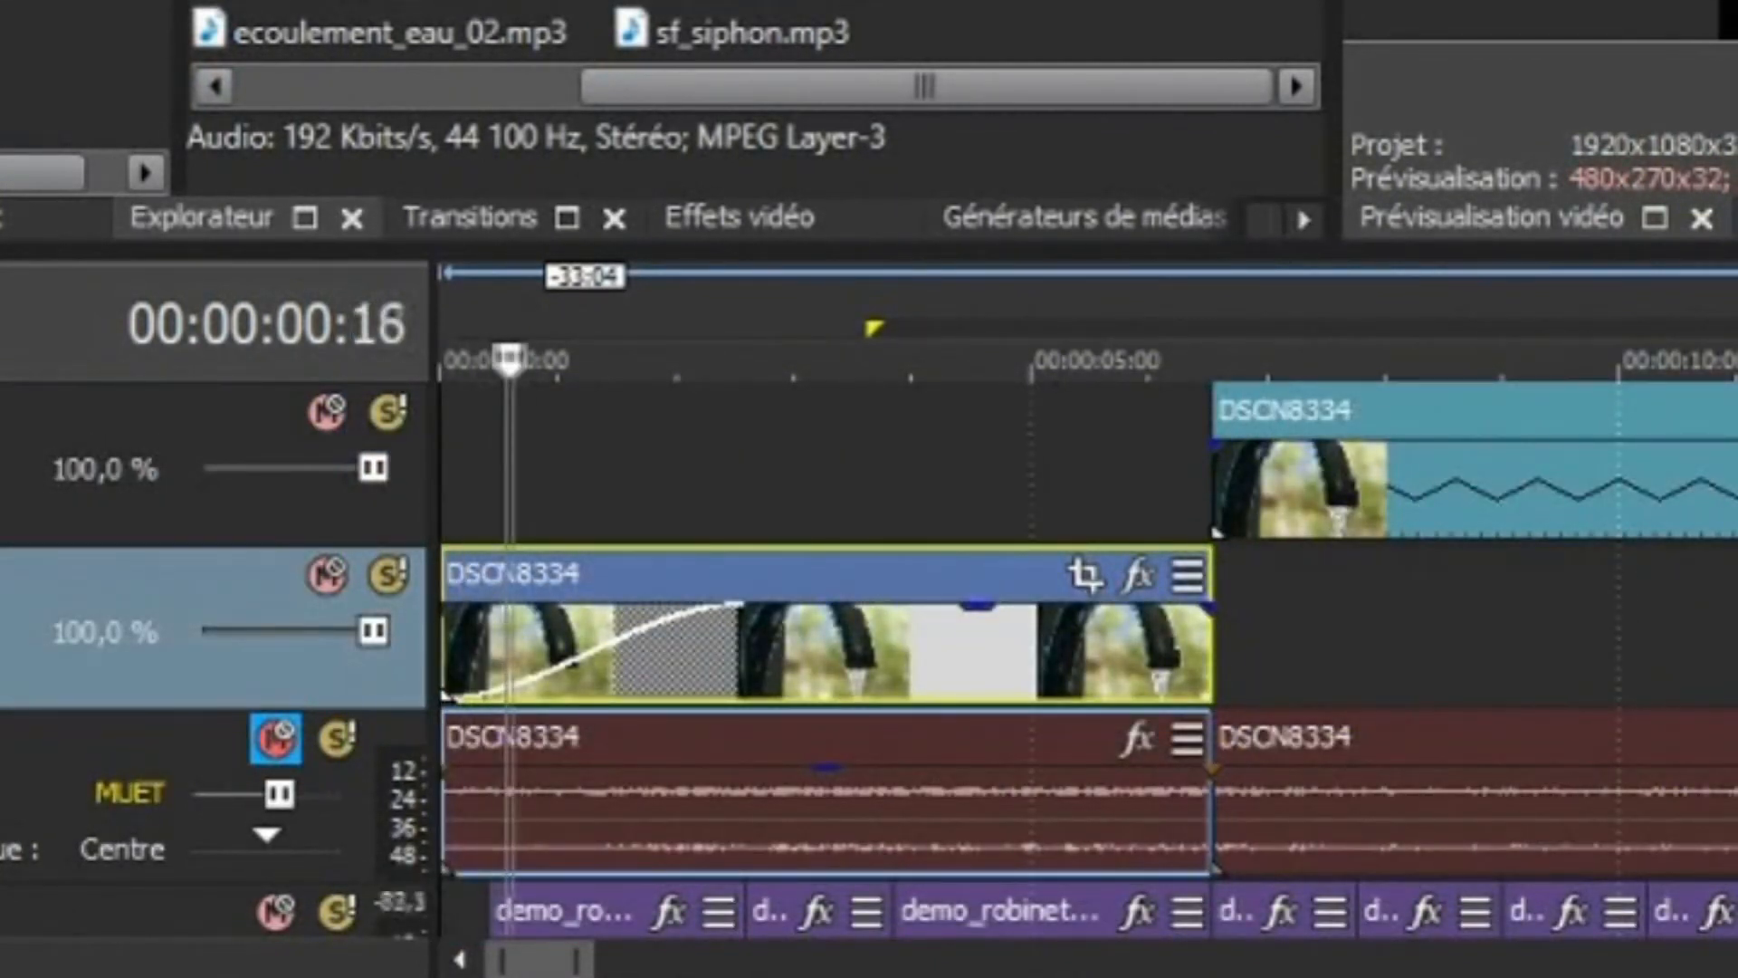
key("space")
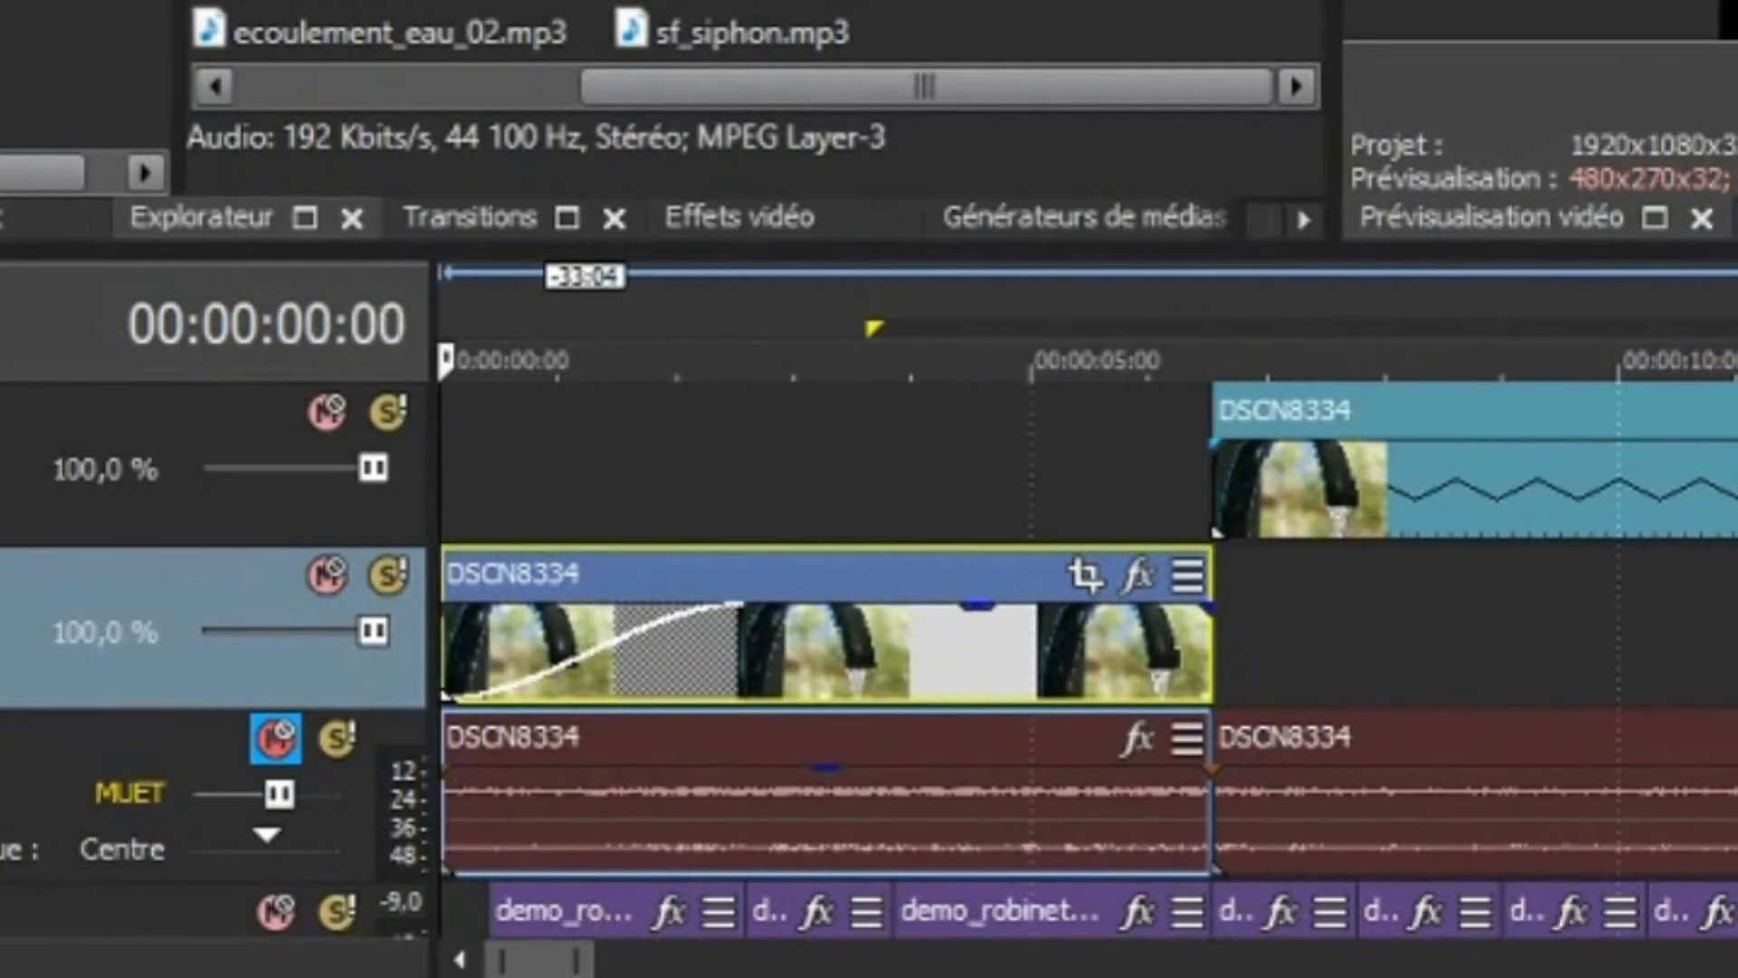
left_click_drag(741, 631, 1029, 662)
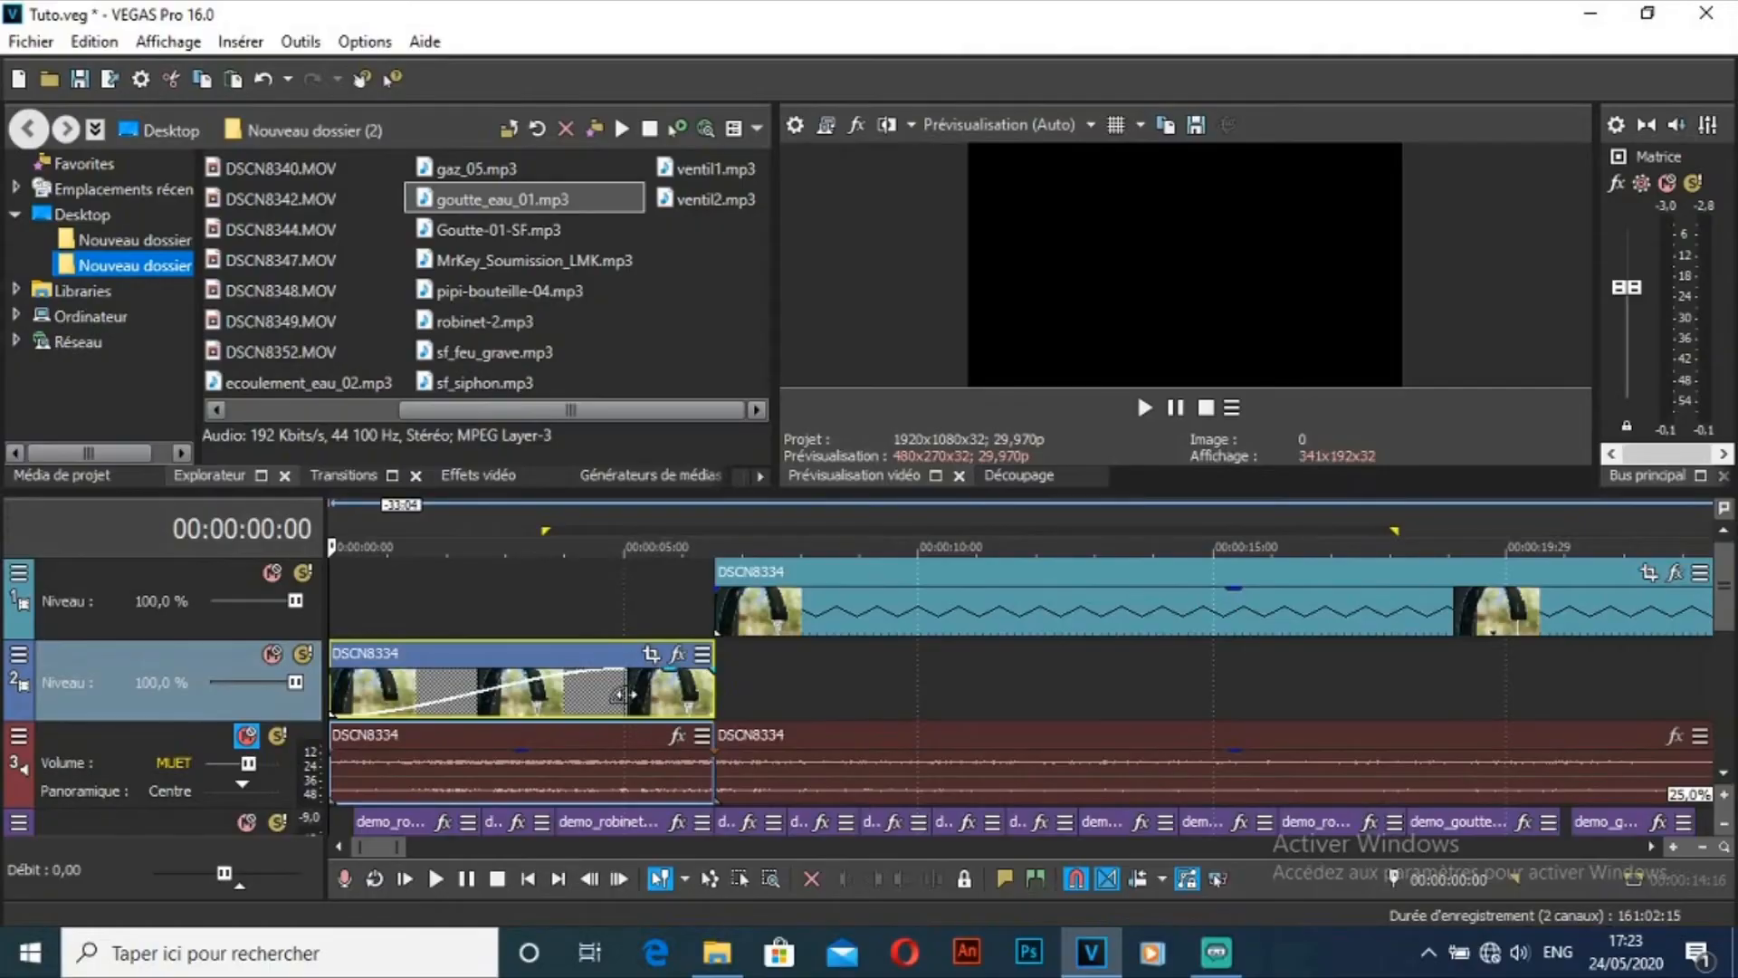
left_click(1140, 403)
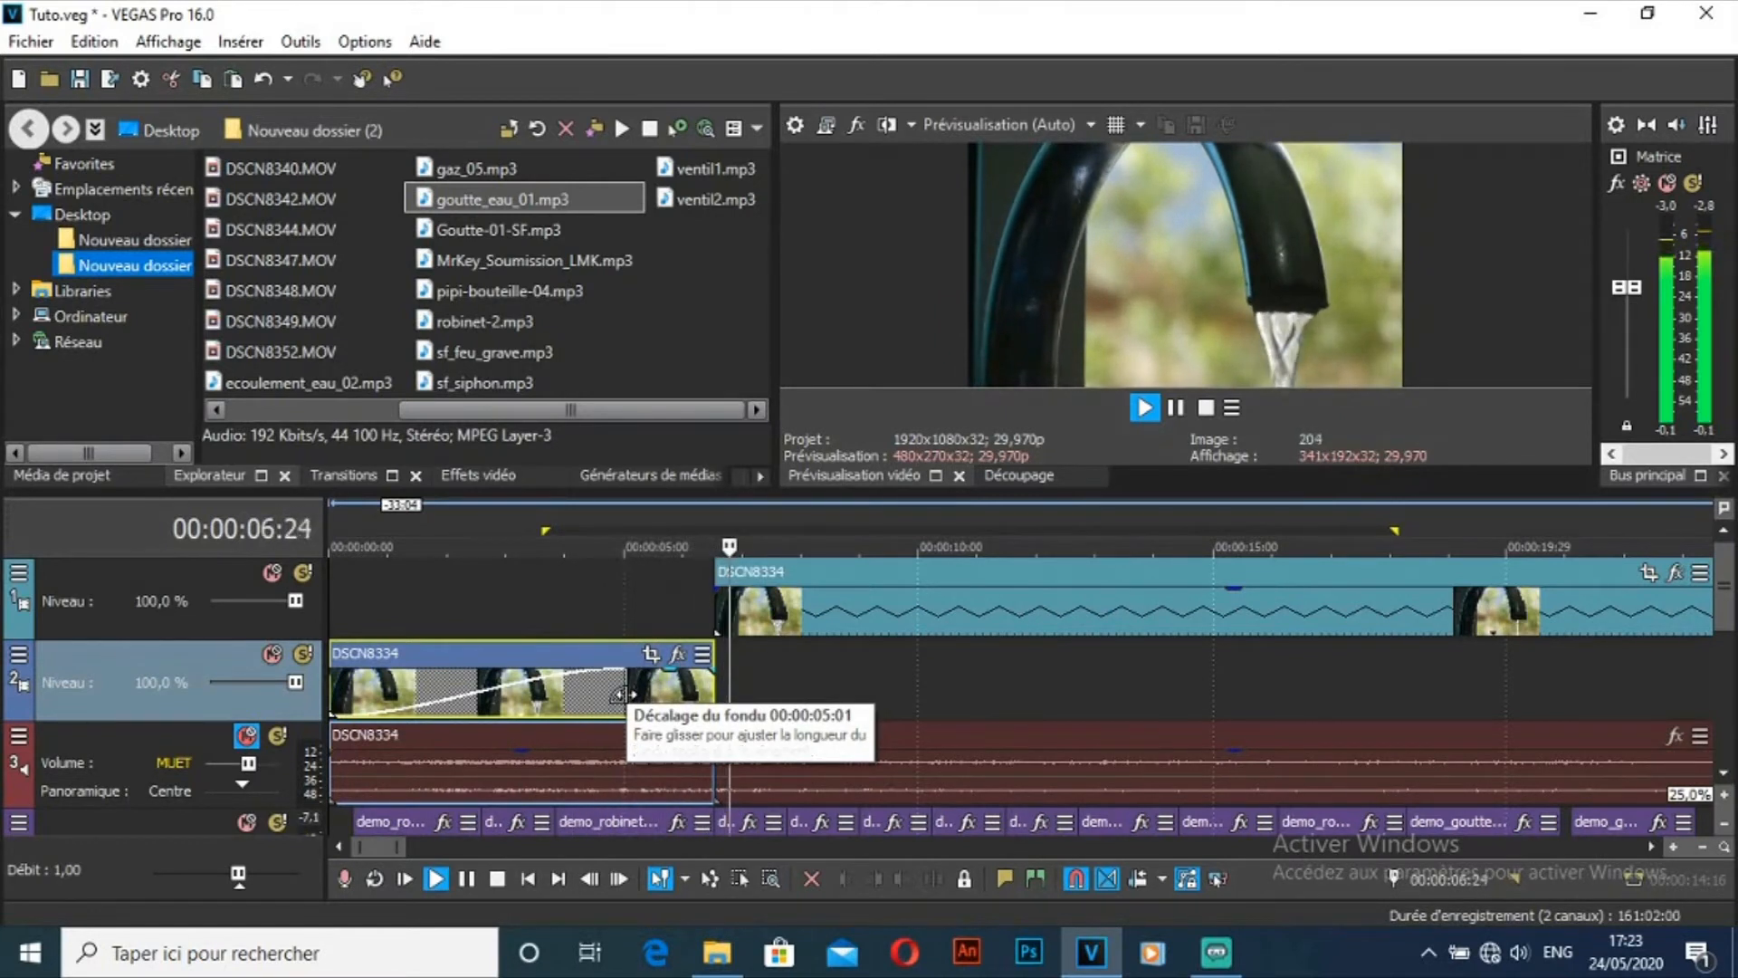
key("space")
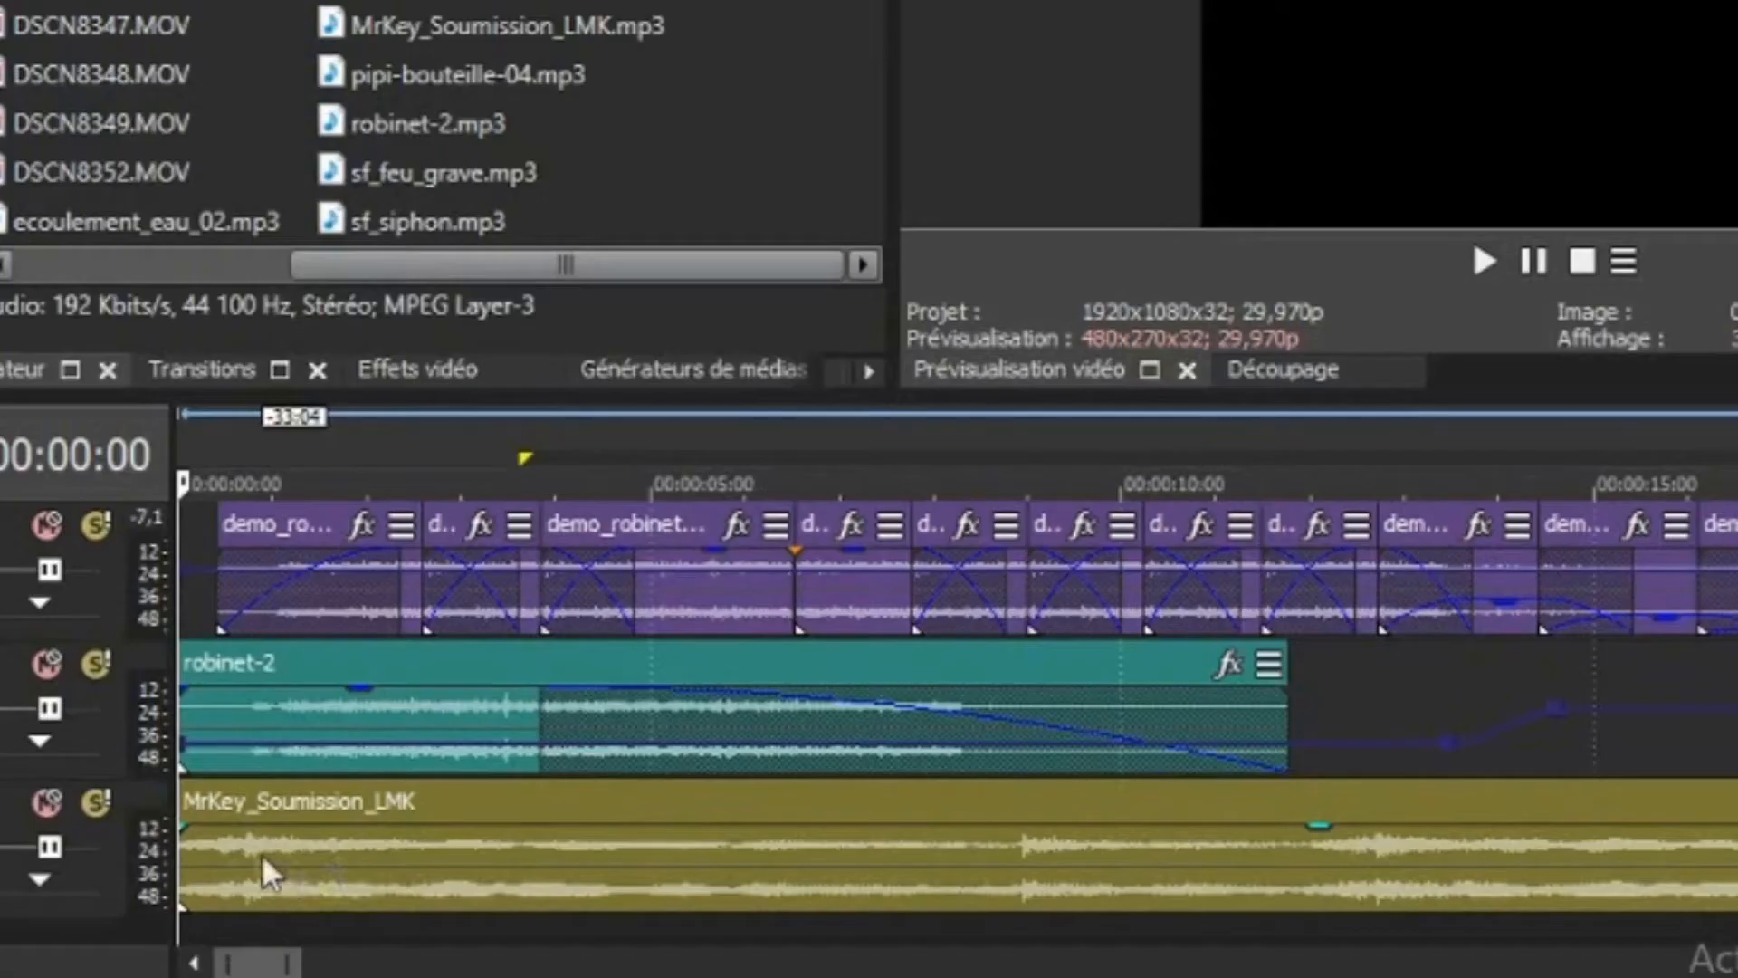
Step: Add a fade-in of about 3.6 seconds to the MrKey_Soumission_LMK music on track 6 and play it from the start
left_click_drag(201, 847, 538, 882)
key("space")
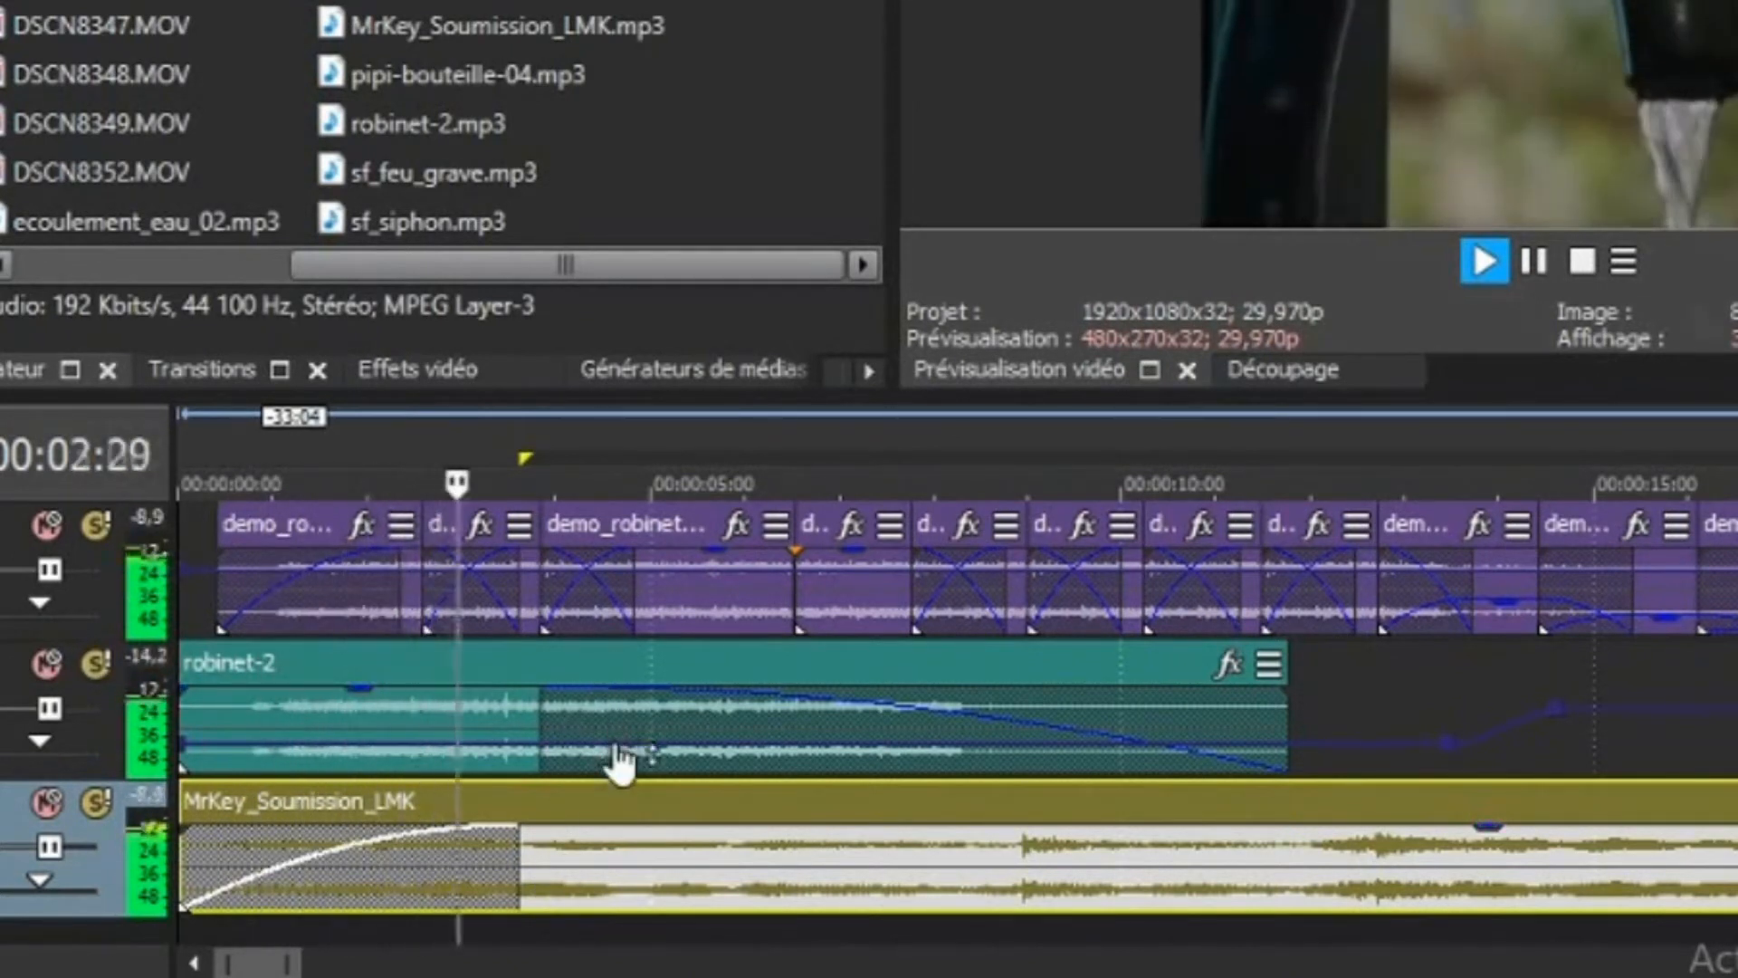
Step: Lower the track 5 volume envelope under robinet-2 to about -8.7 dB, reduce that clip's own gain and stop the playback
left_click_drag(619, 753, 621, 763)
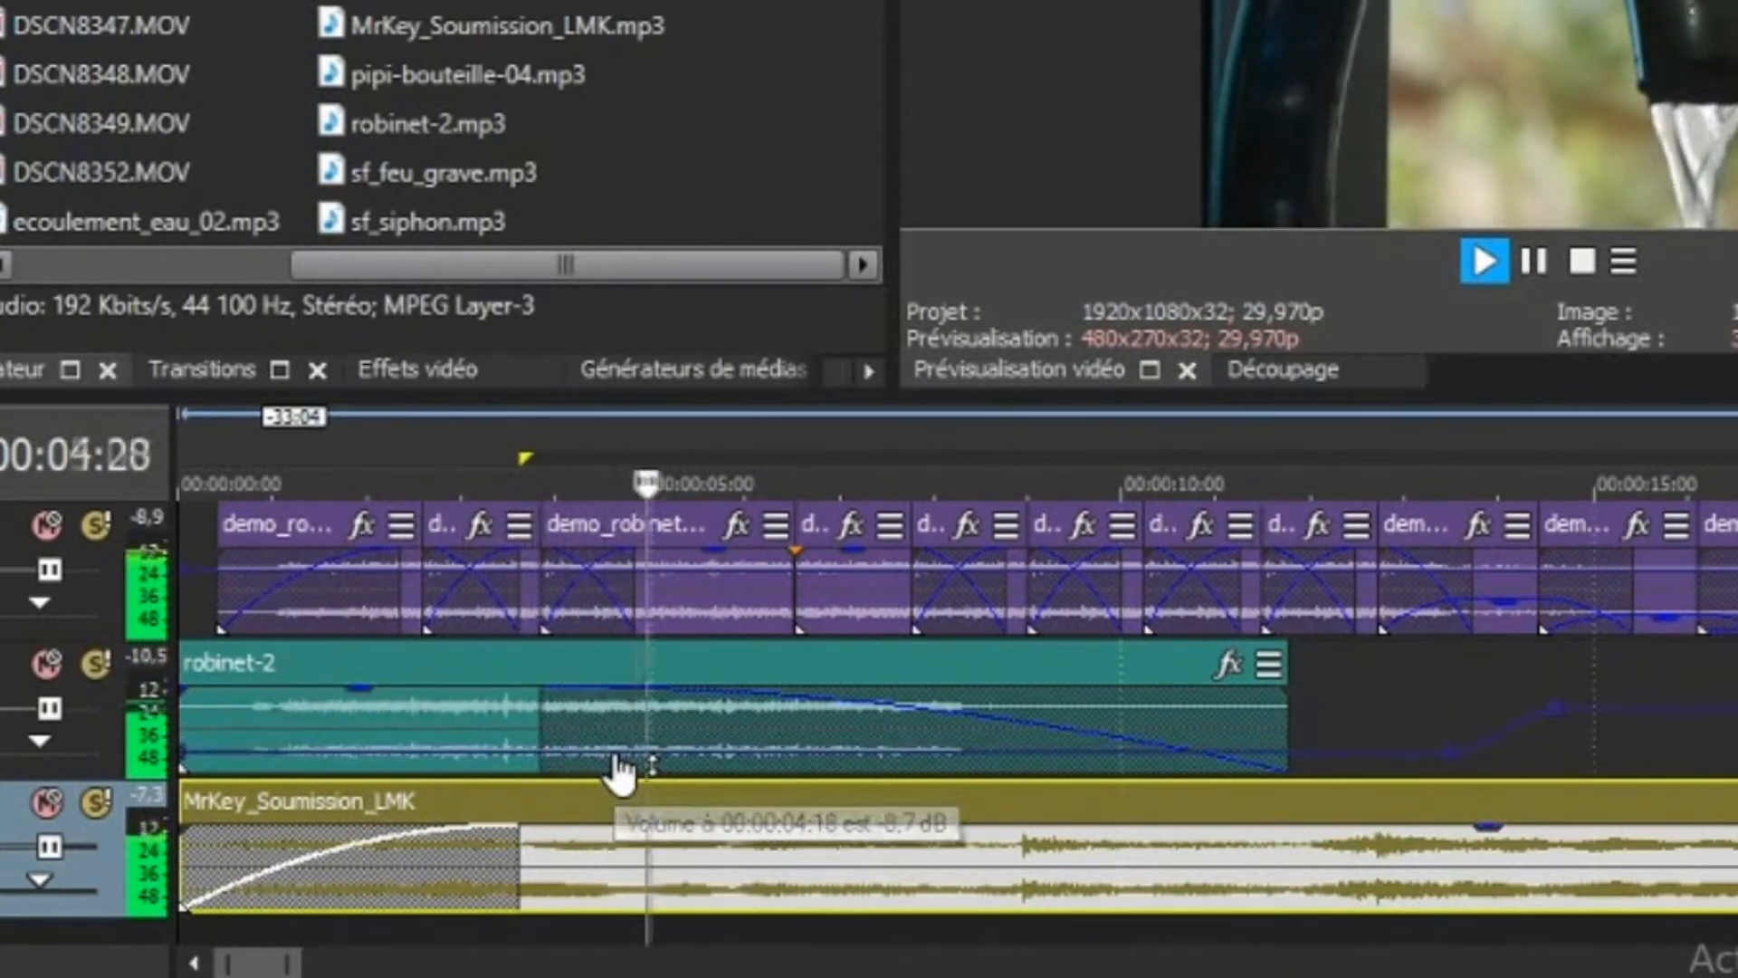
left_click_drag(371, 695, 368, 713)
key("space")
Step: Lower the track 4 volume envelope over the demo_robinet sounds to about -7.4 dB and play from the project start
scroll(958, 724, "up", 1)
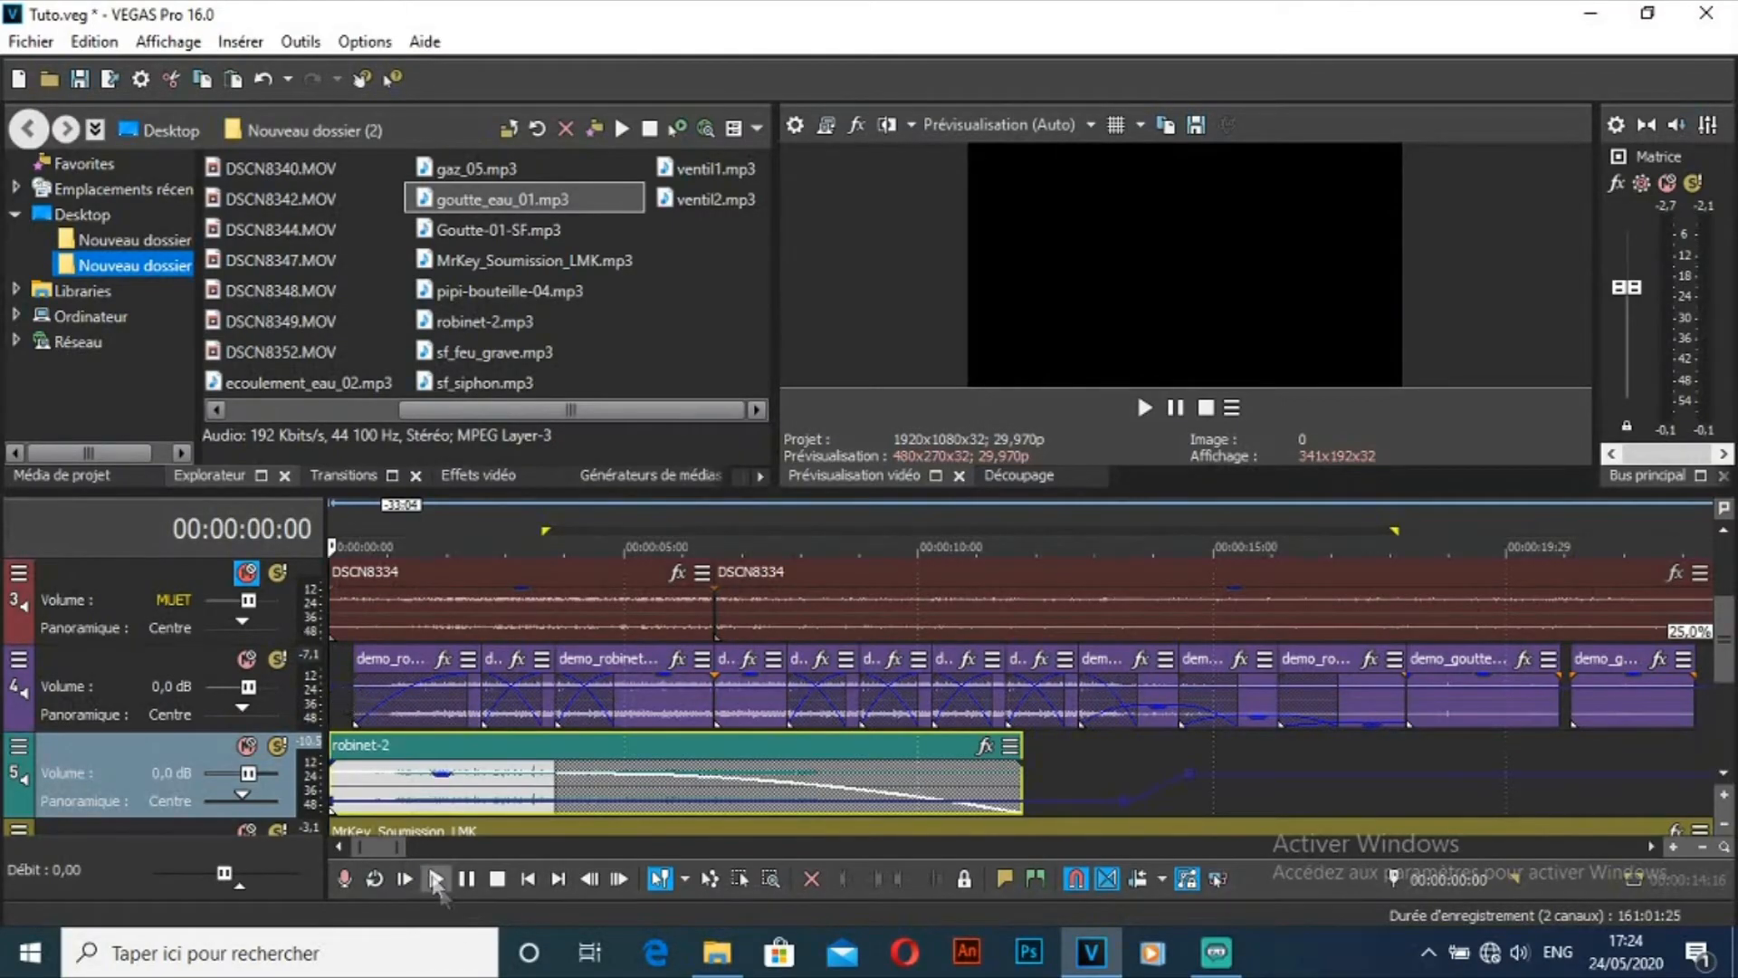
left_click_drag(406, 849, 464, 860)
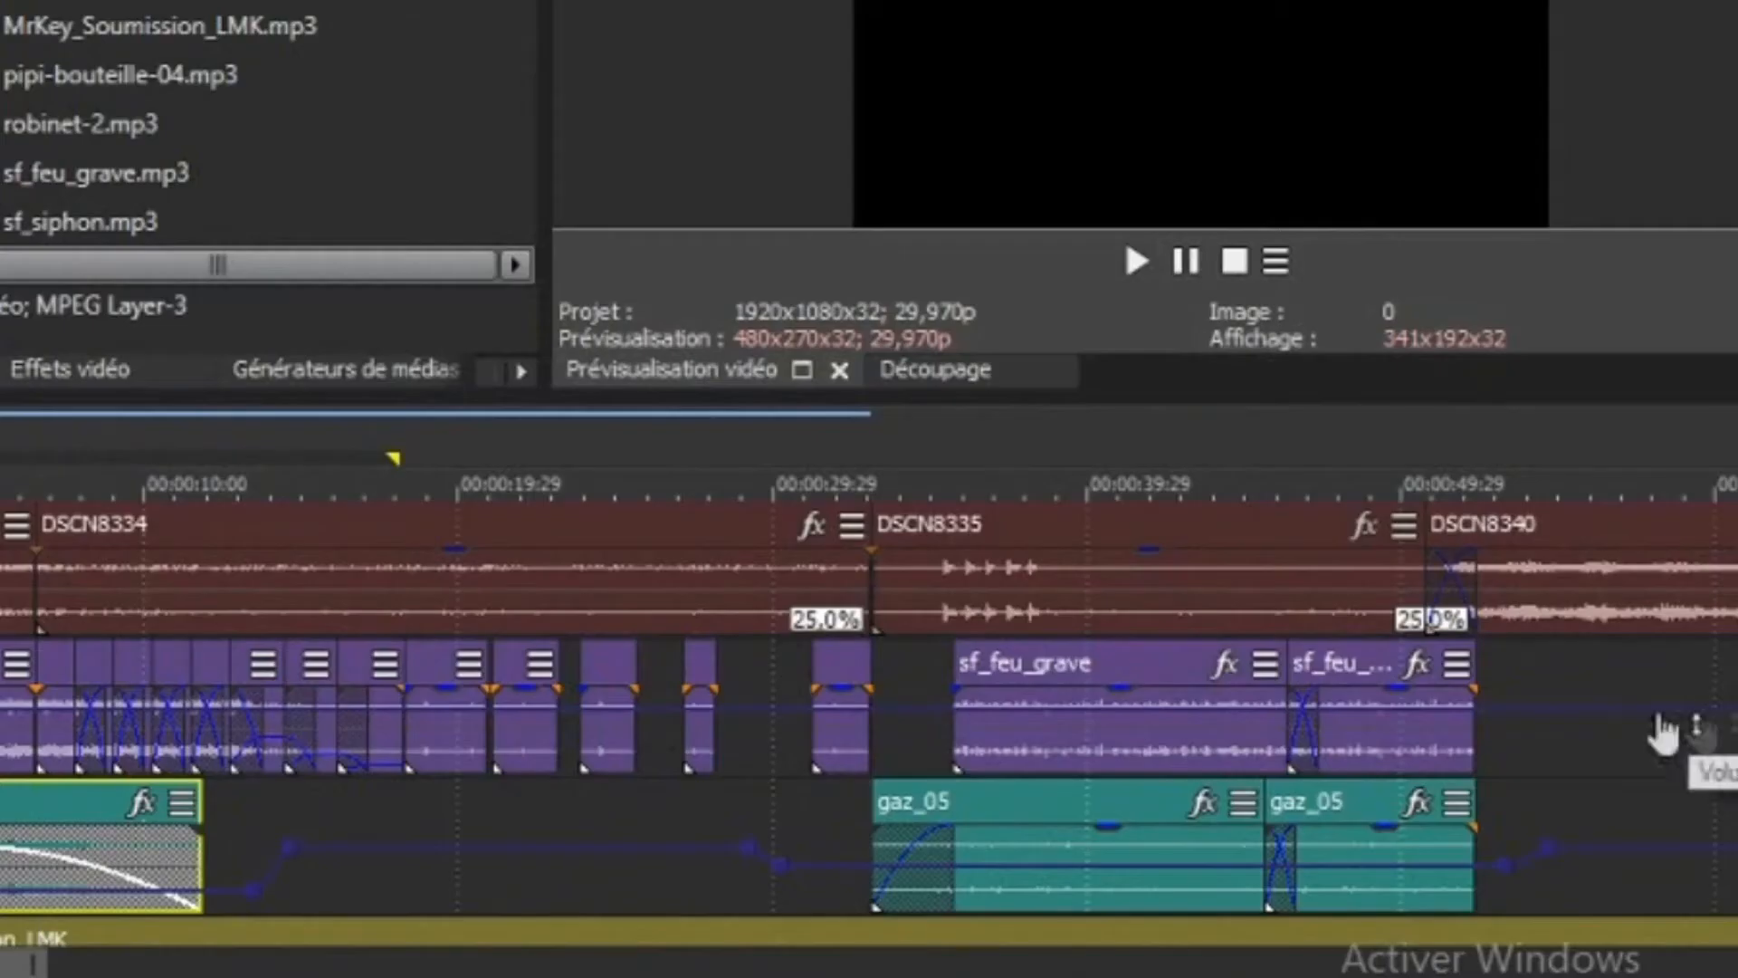
left_click_drag(38, 969, 0, 968)
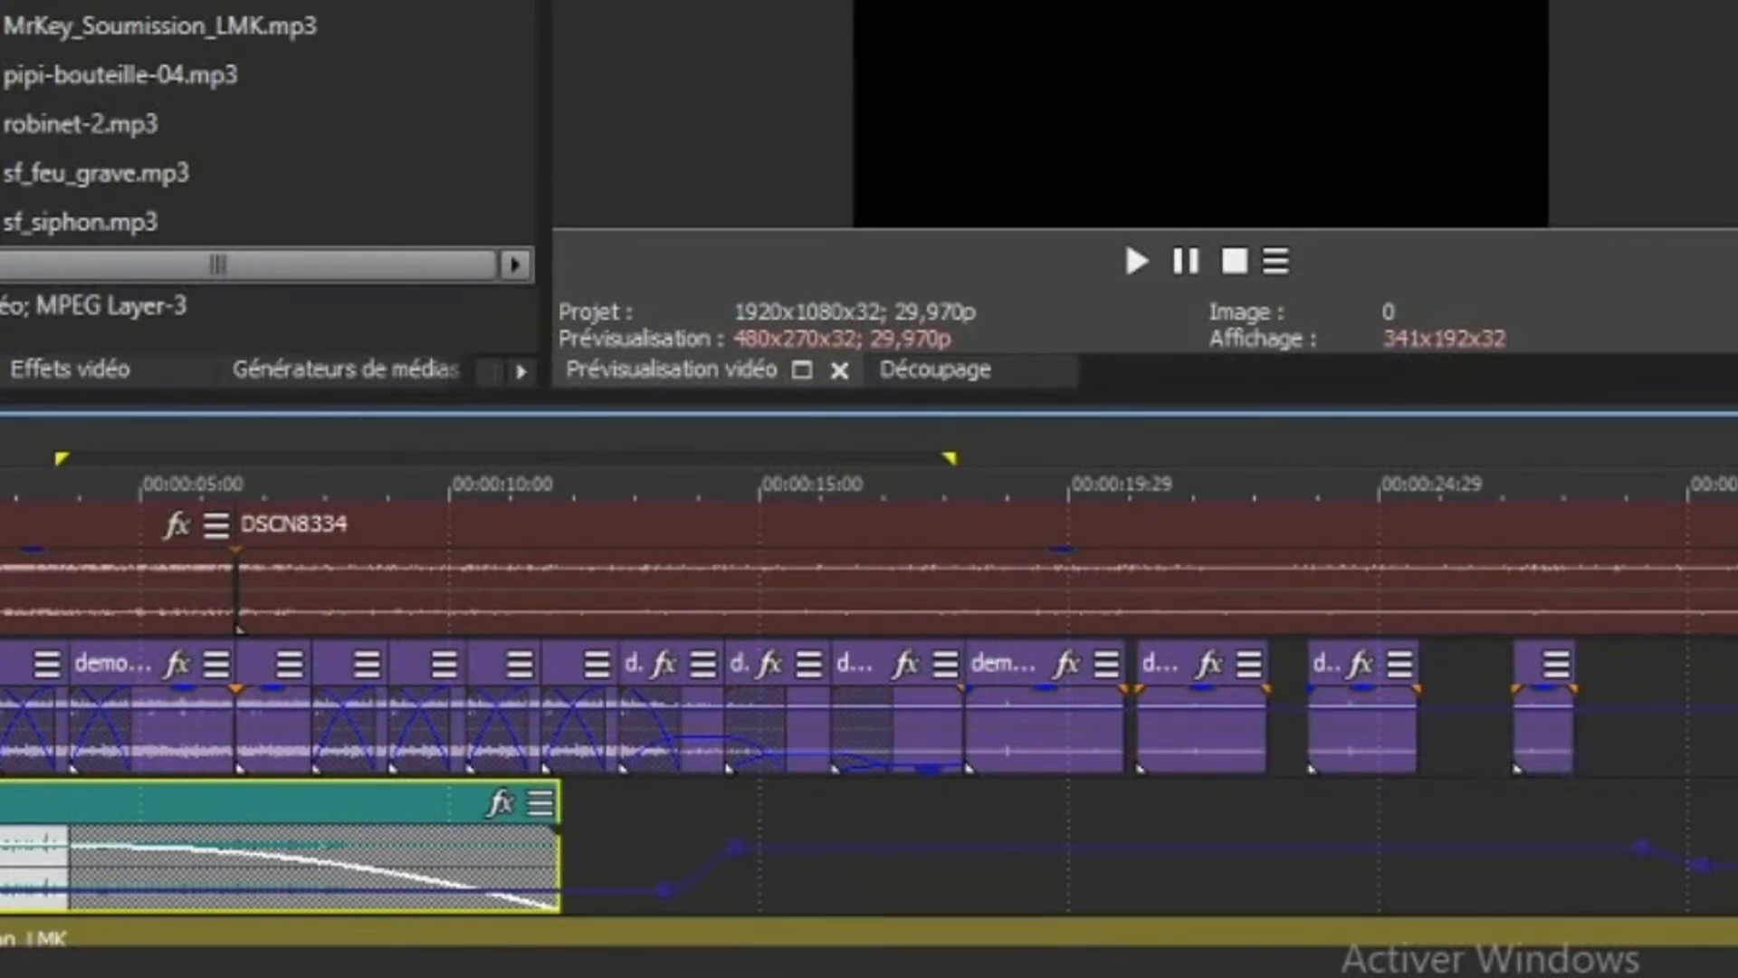
left_click(1737, 485)
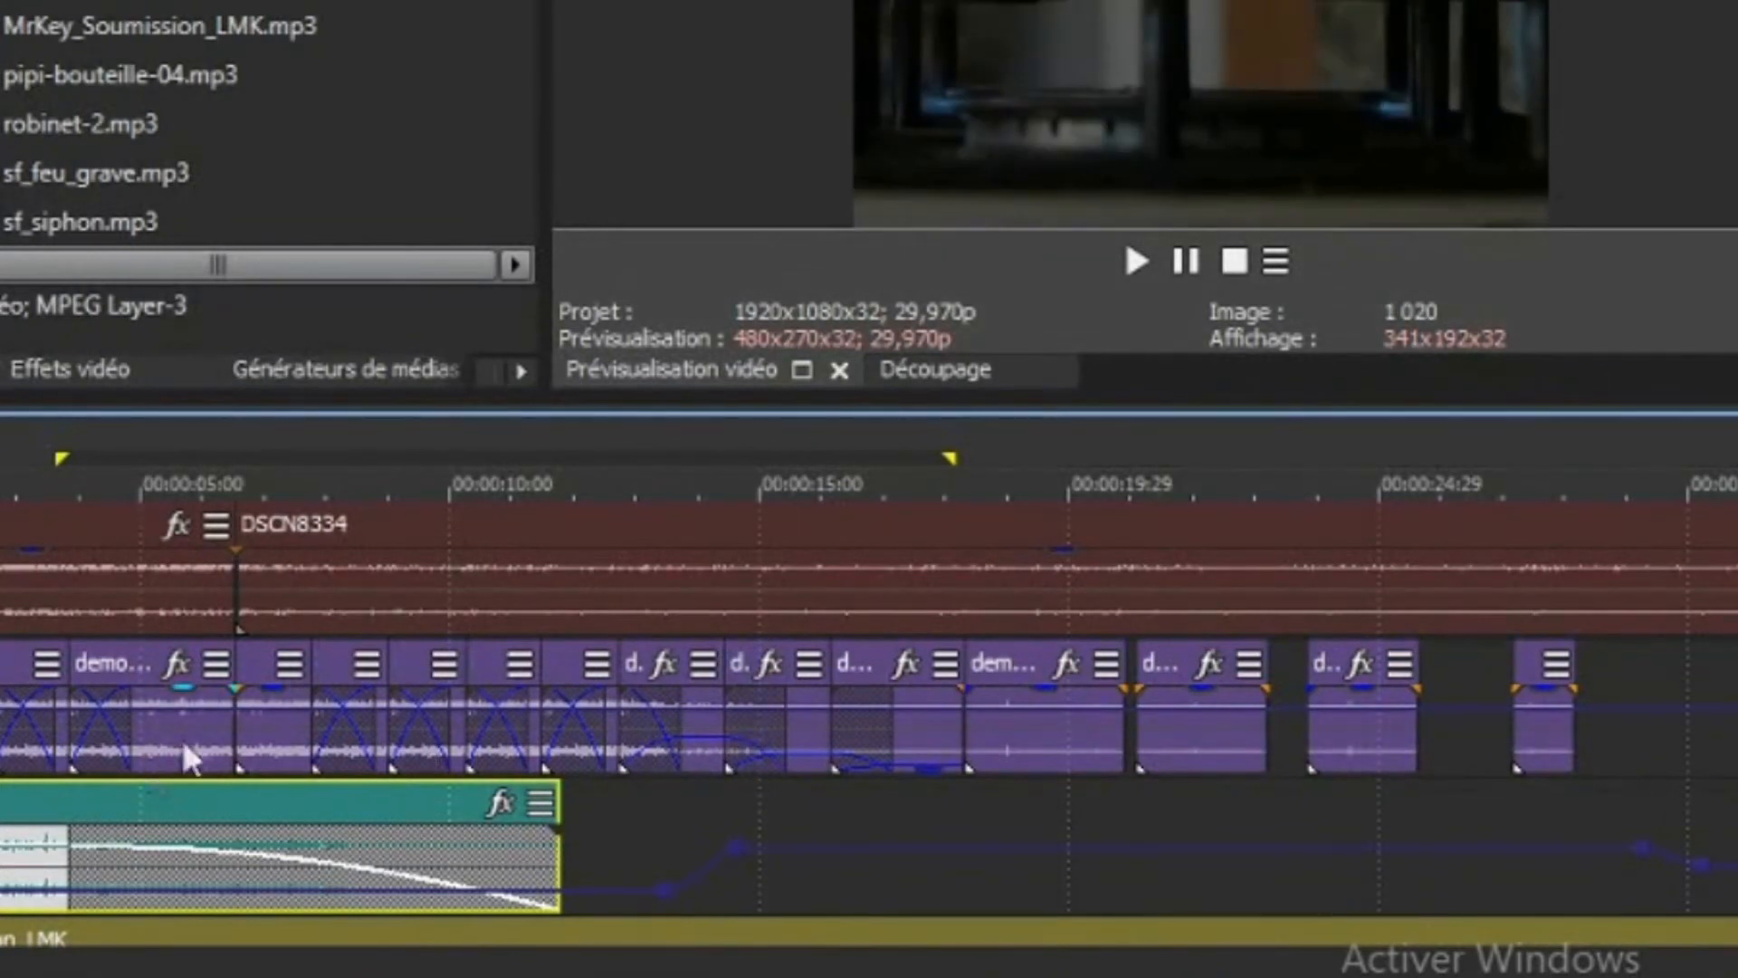
left_click_drag(200, 731, 204, 757)
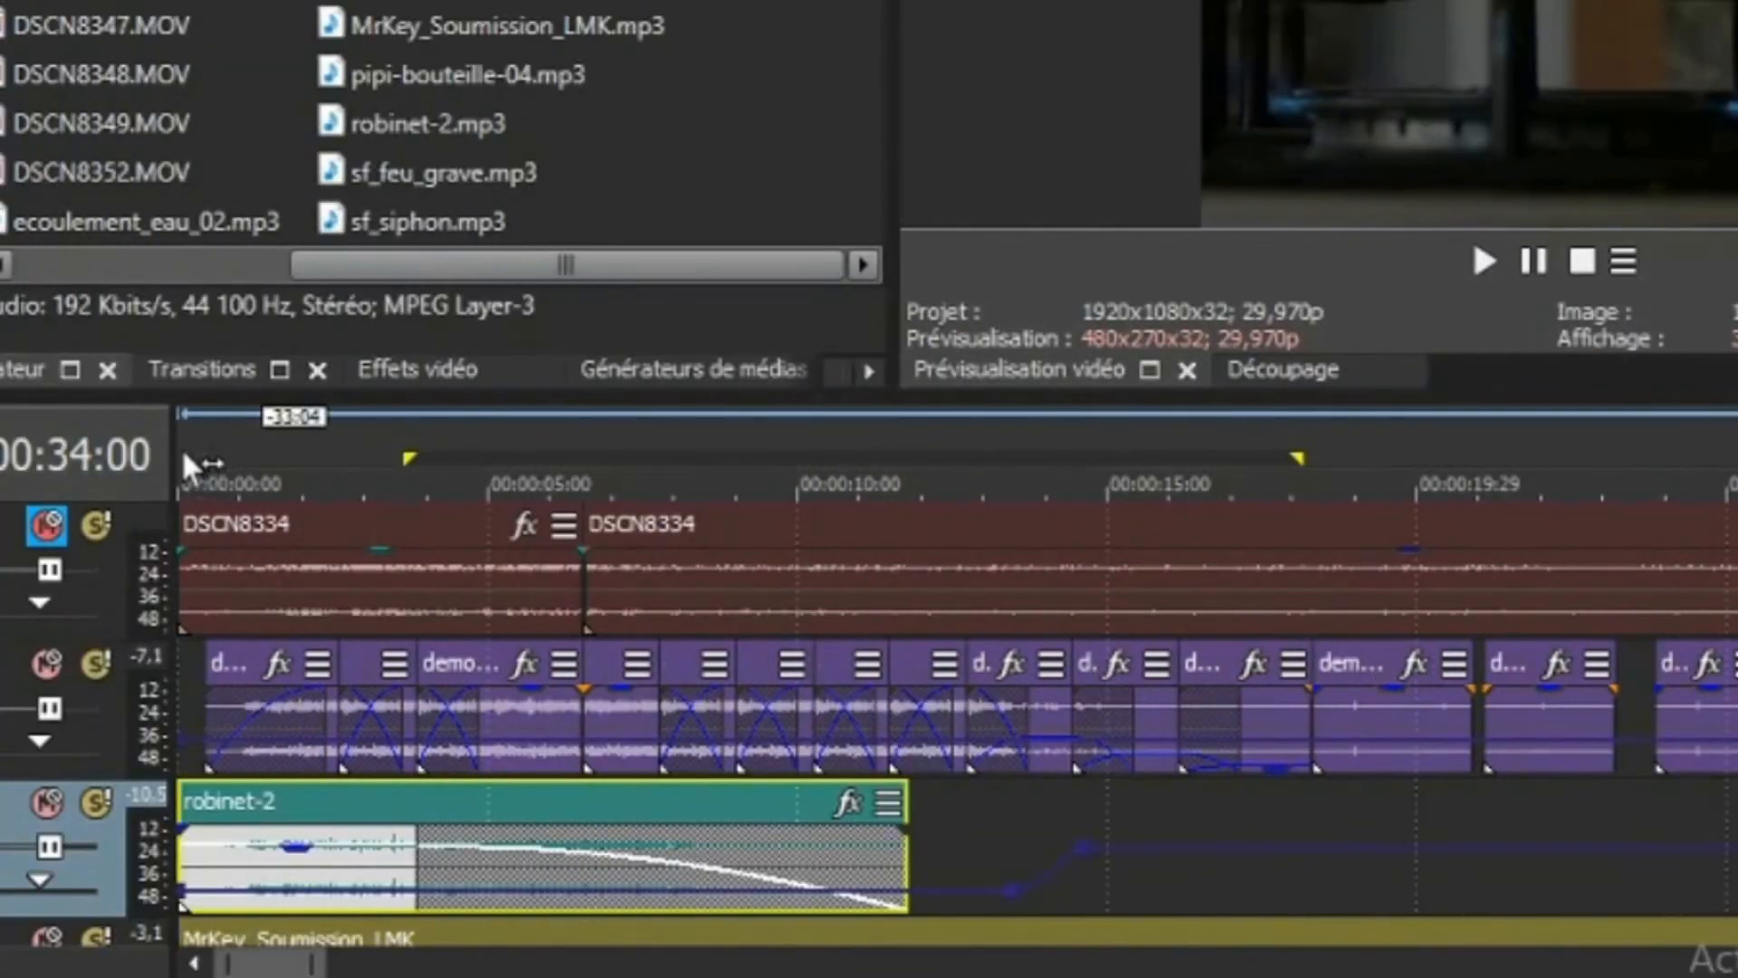
left_click(184, 455)
key("space")
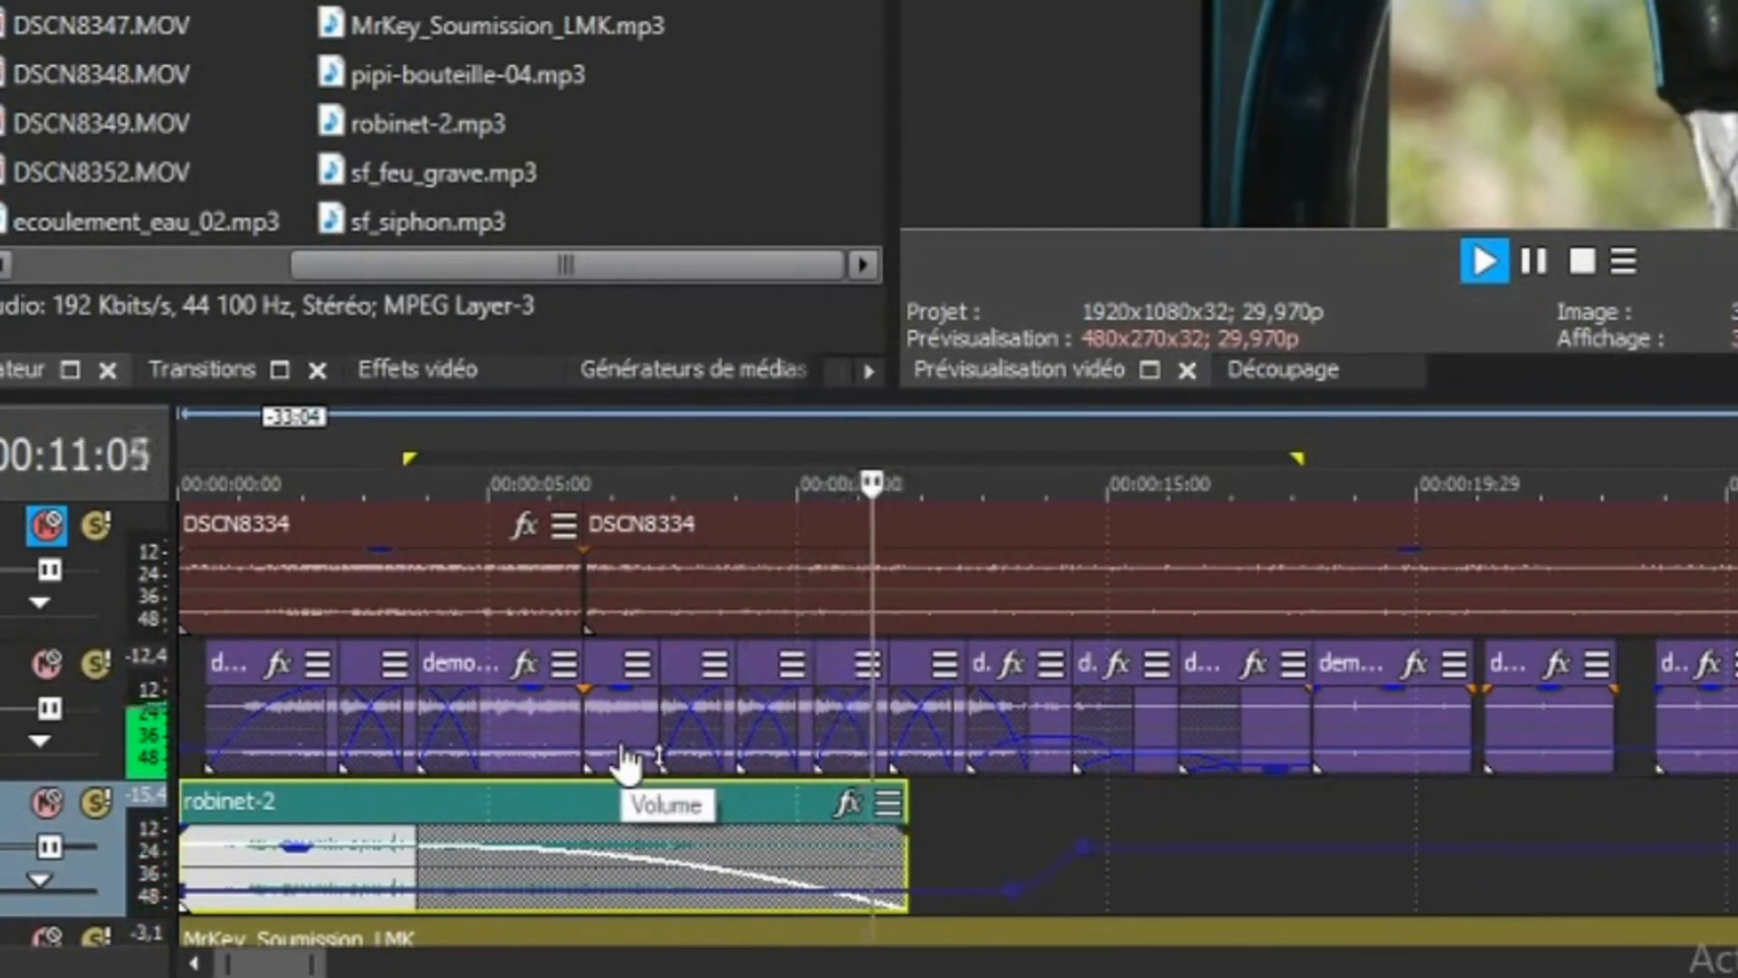
Step: Add track 4 volume envelope points at about 00:00:12:23 and 00:00:18:00, drag the second one down and replay the section
double_click(1295, 749)
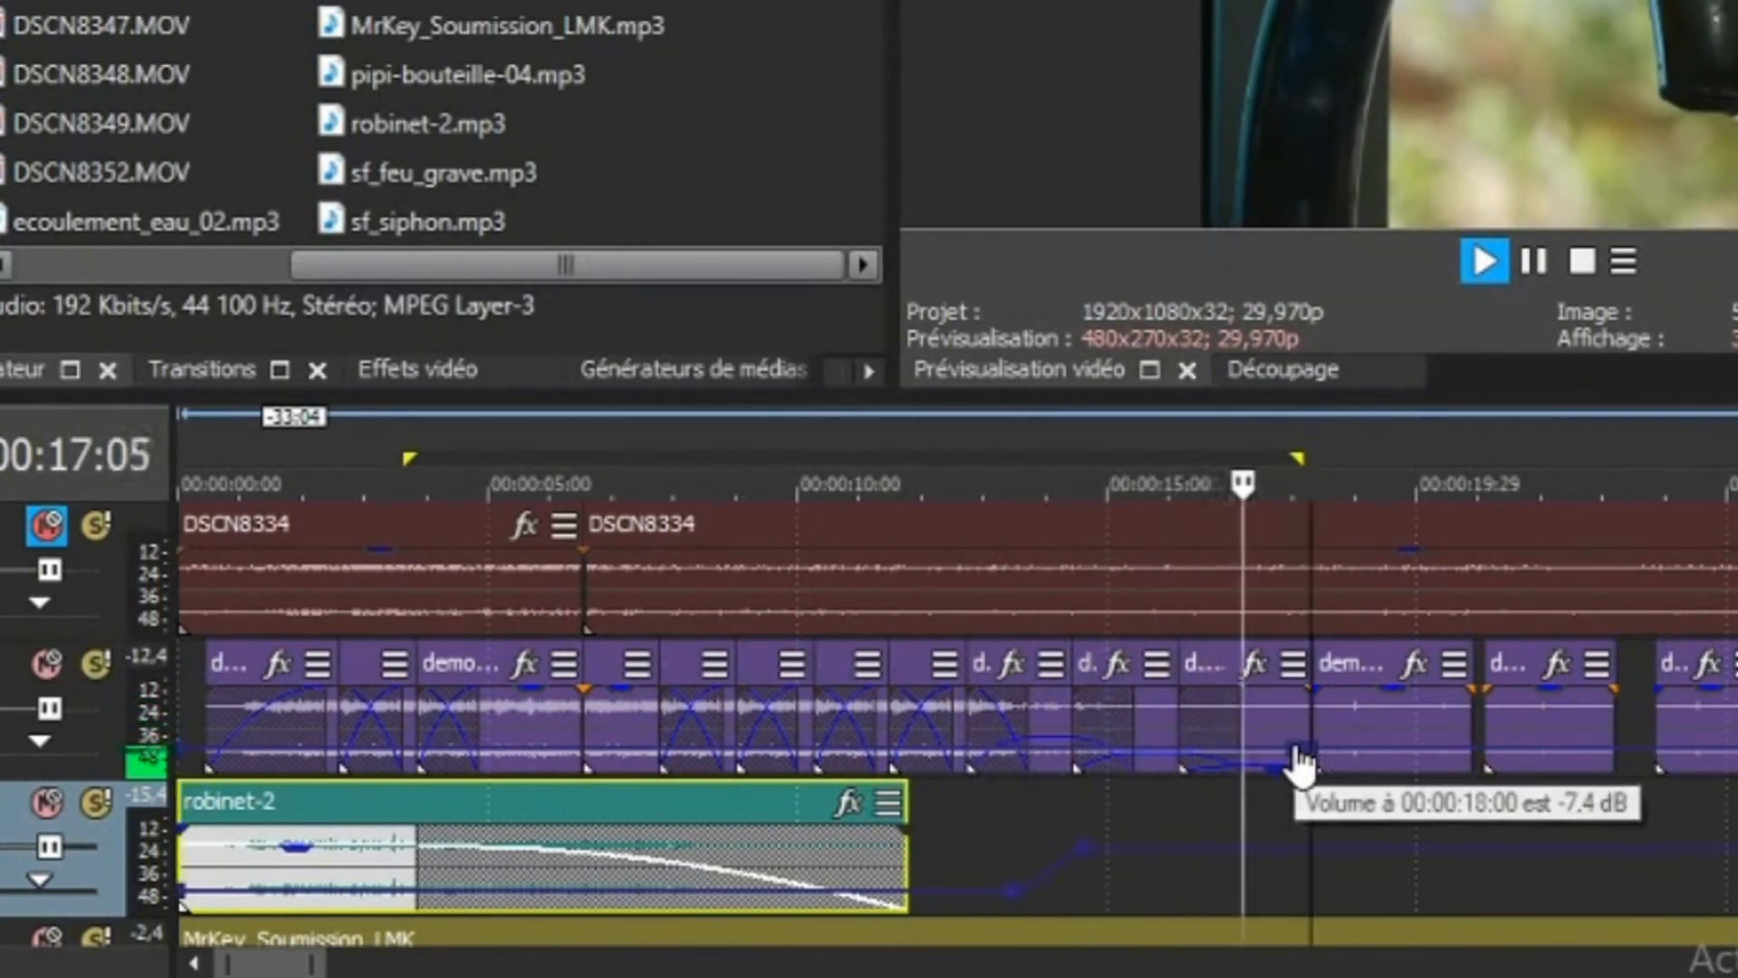
left_click(971, 751)
left_click_drag(1295, 751, 1315, 775)
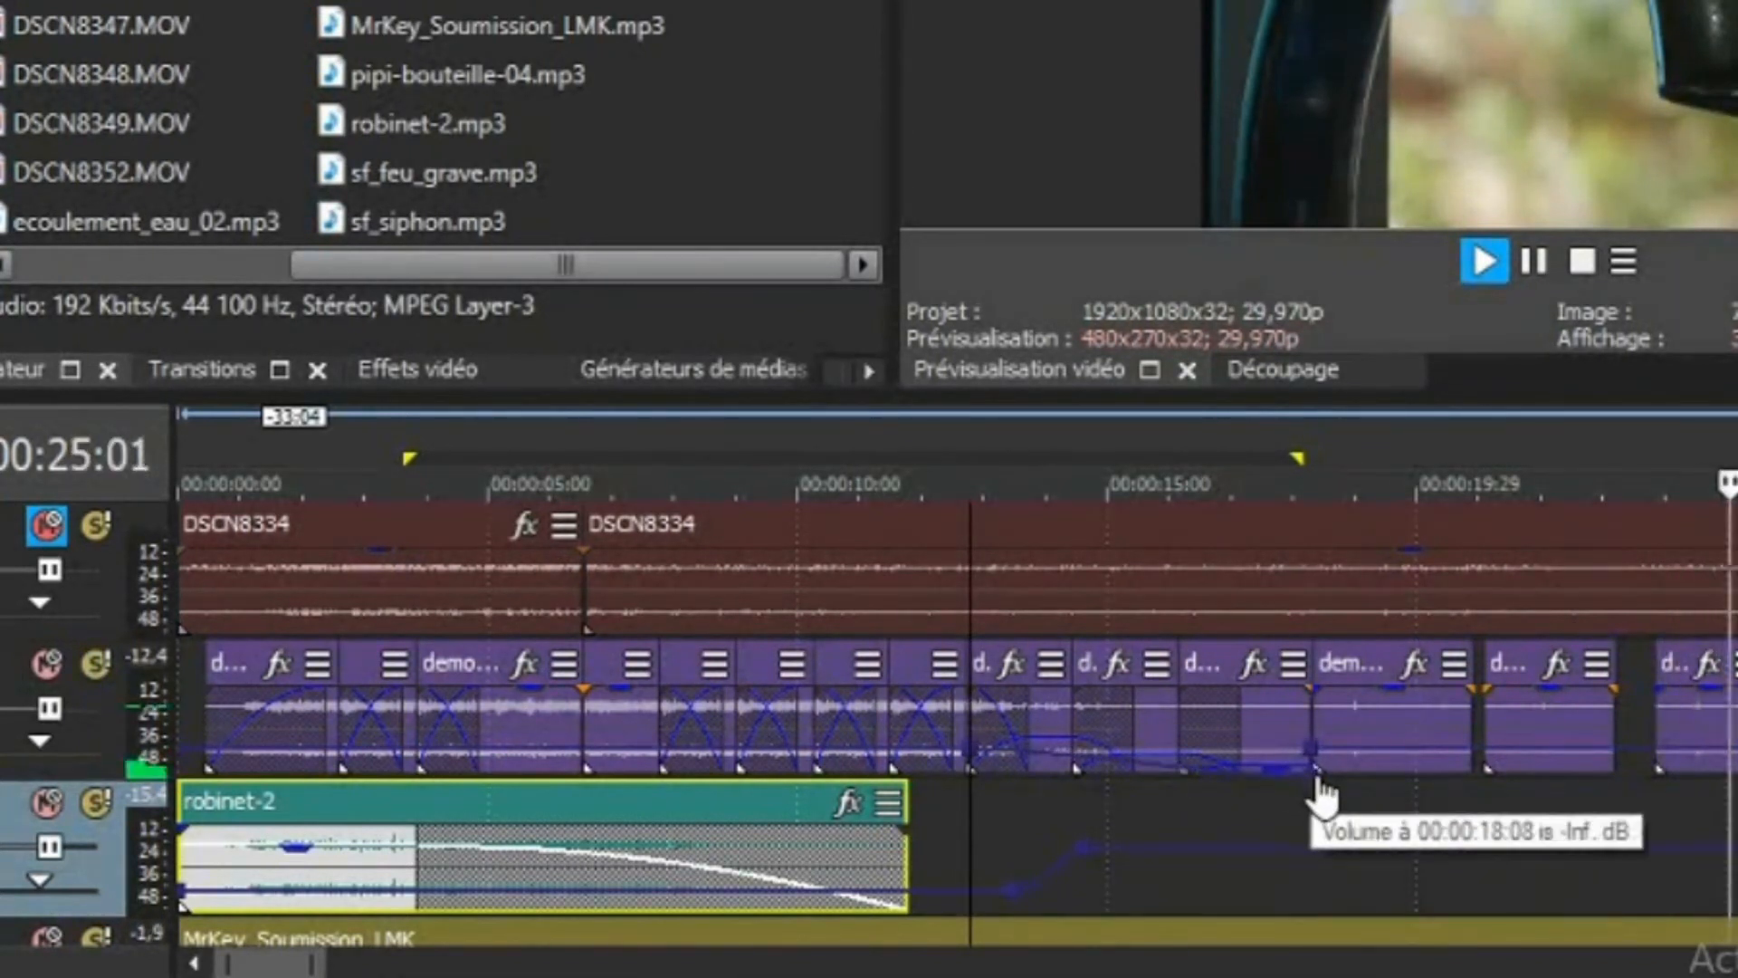
key("space")
key("space")
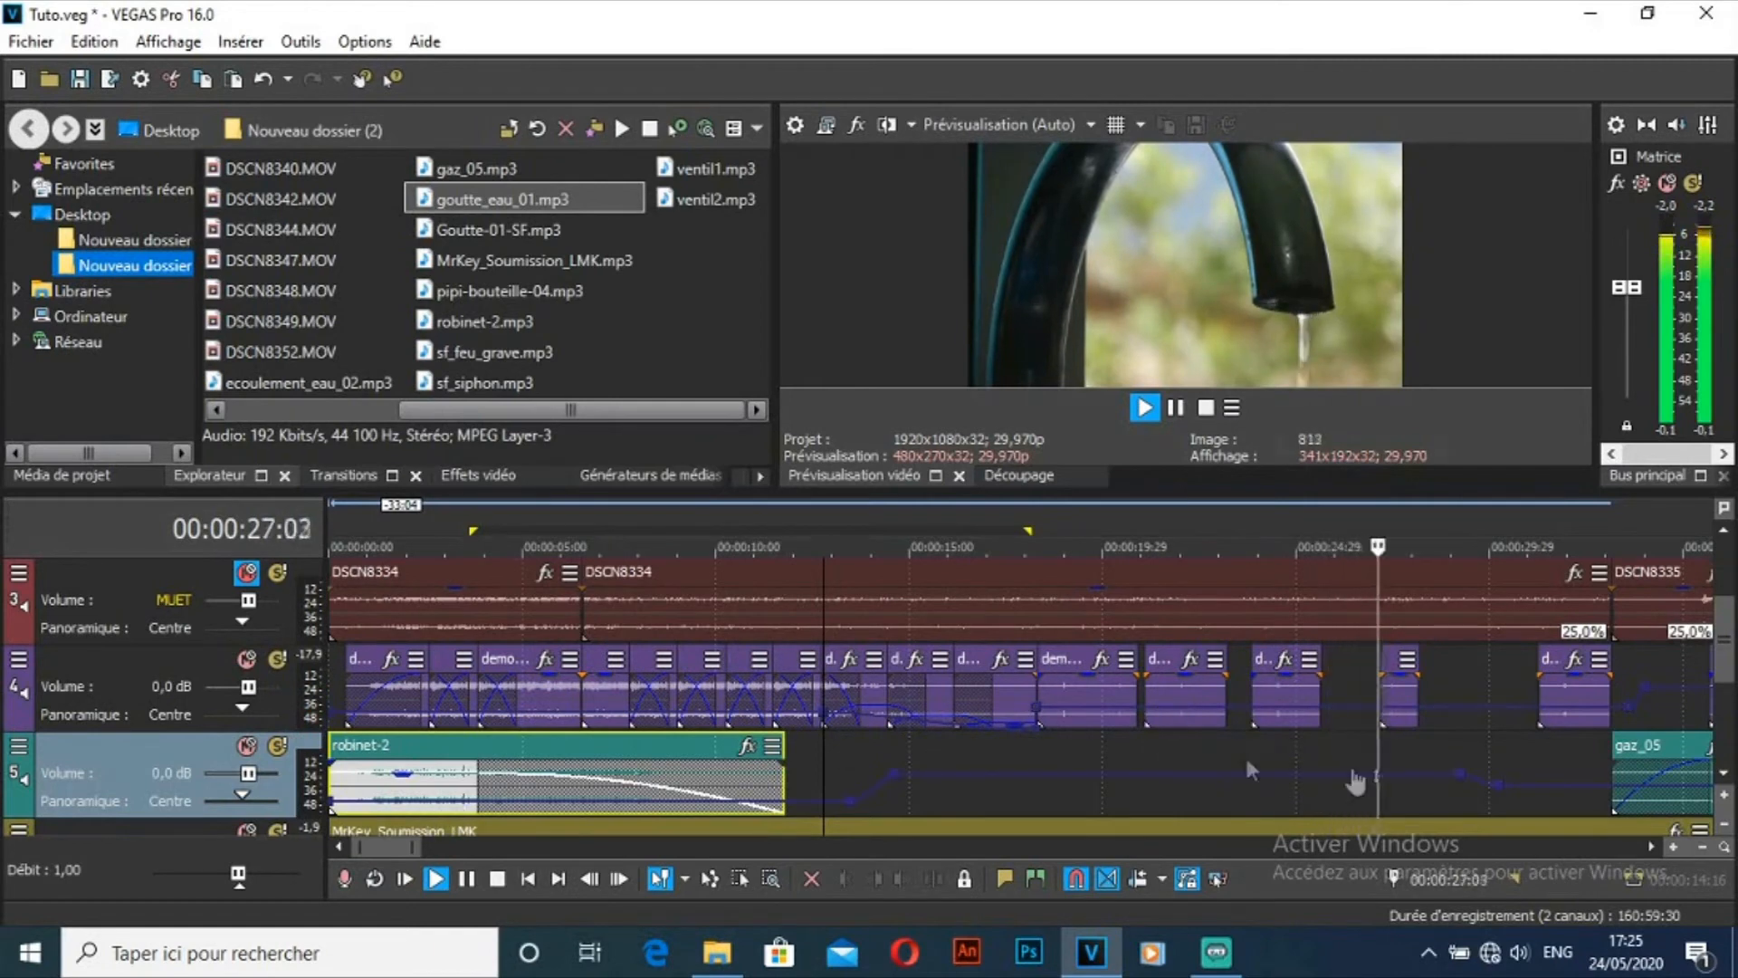
Step: Lower the gain of the MrKey_Soumission_LMK music clip on track 6, listen to it under the other sounds and stop the playback
left_click_drag(1722, 631, 1726, 667)
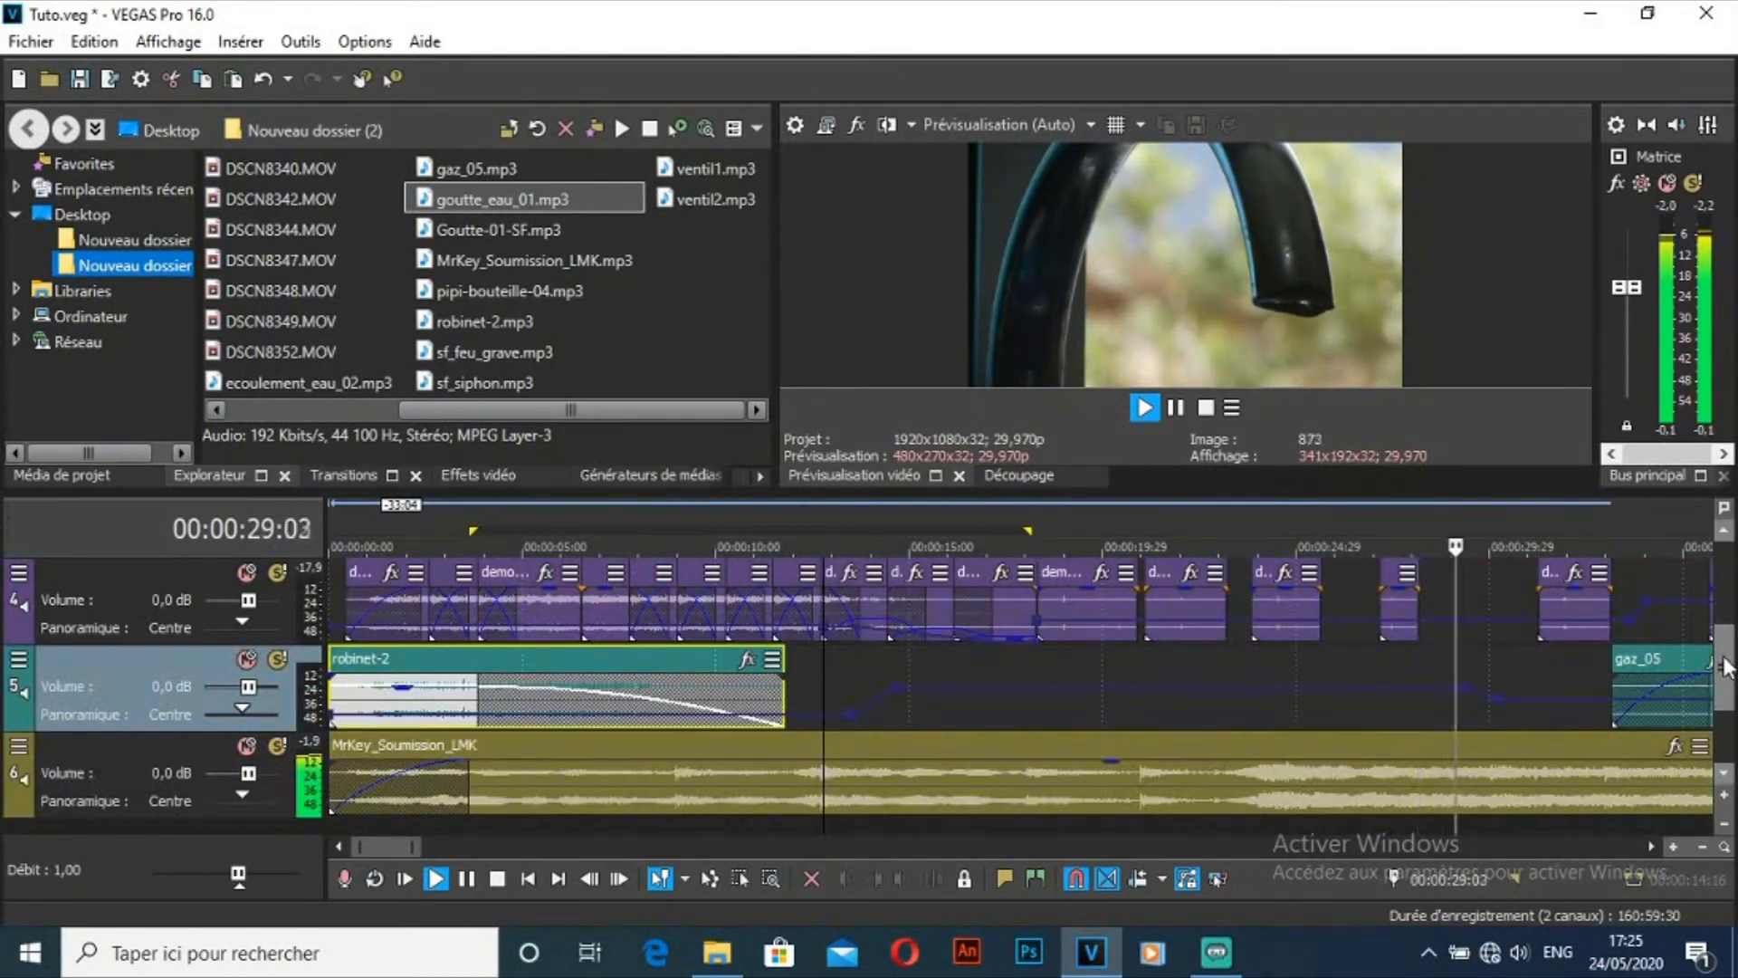
left_click_drag(1116, 768, 1120, 795)
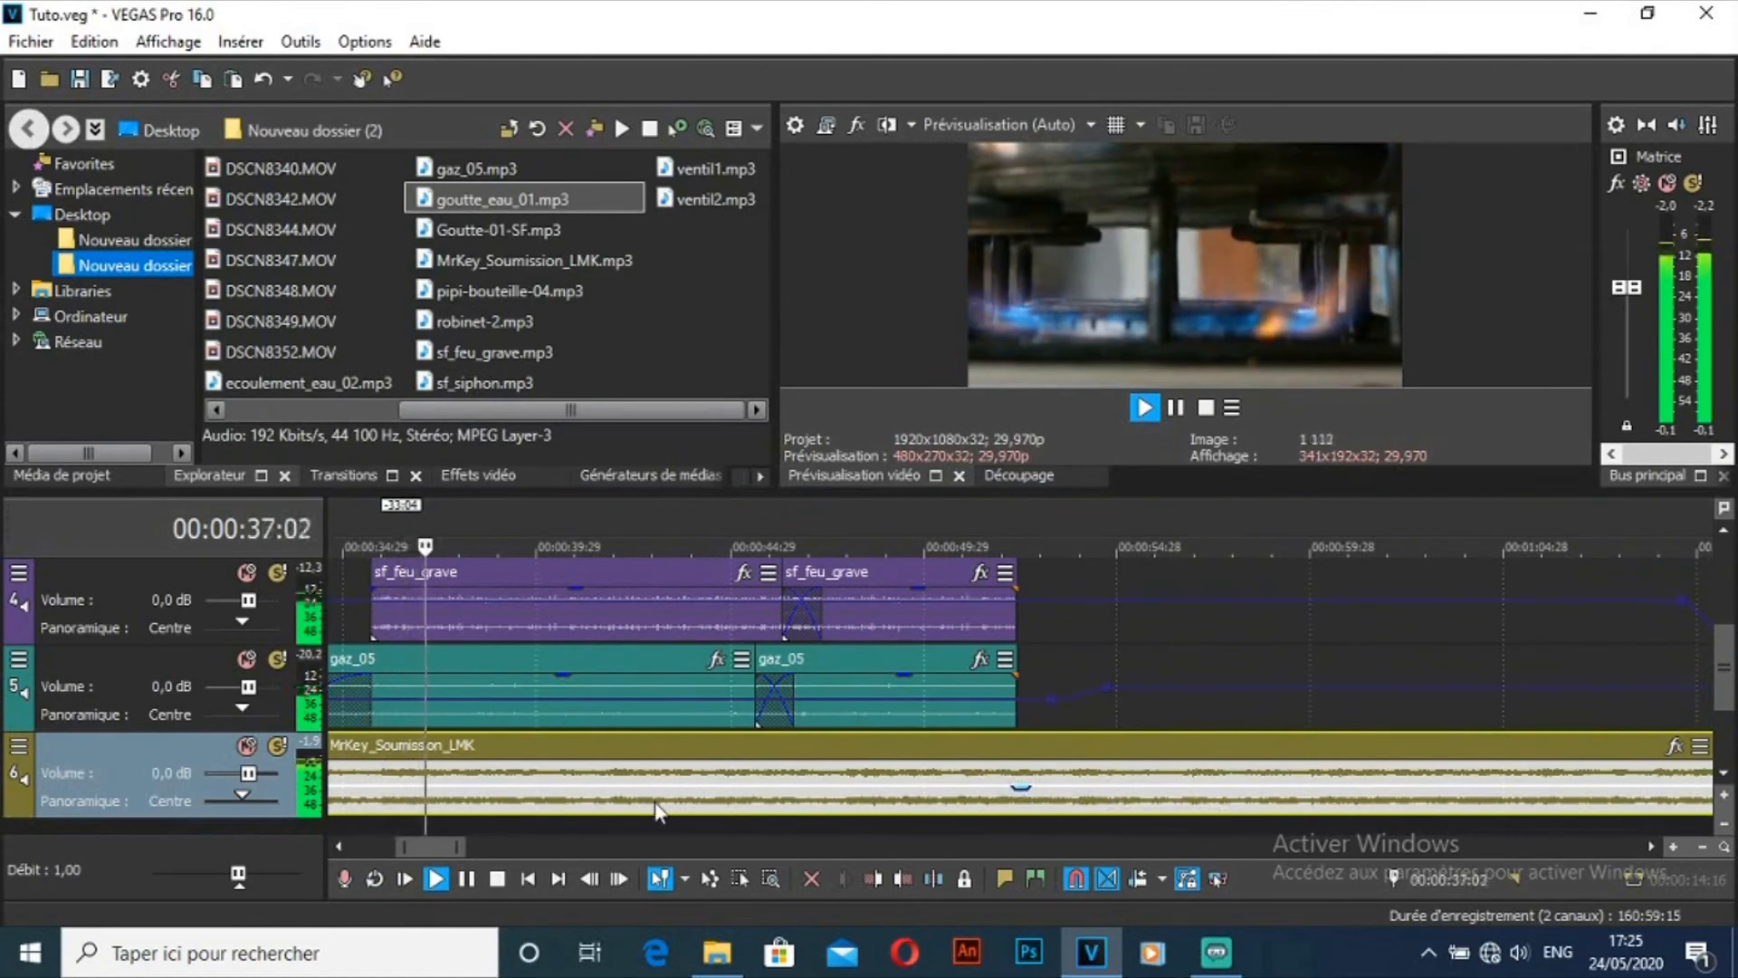
left_click_drag(436, 849, 380, 841)
key("space")
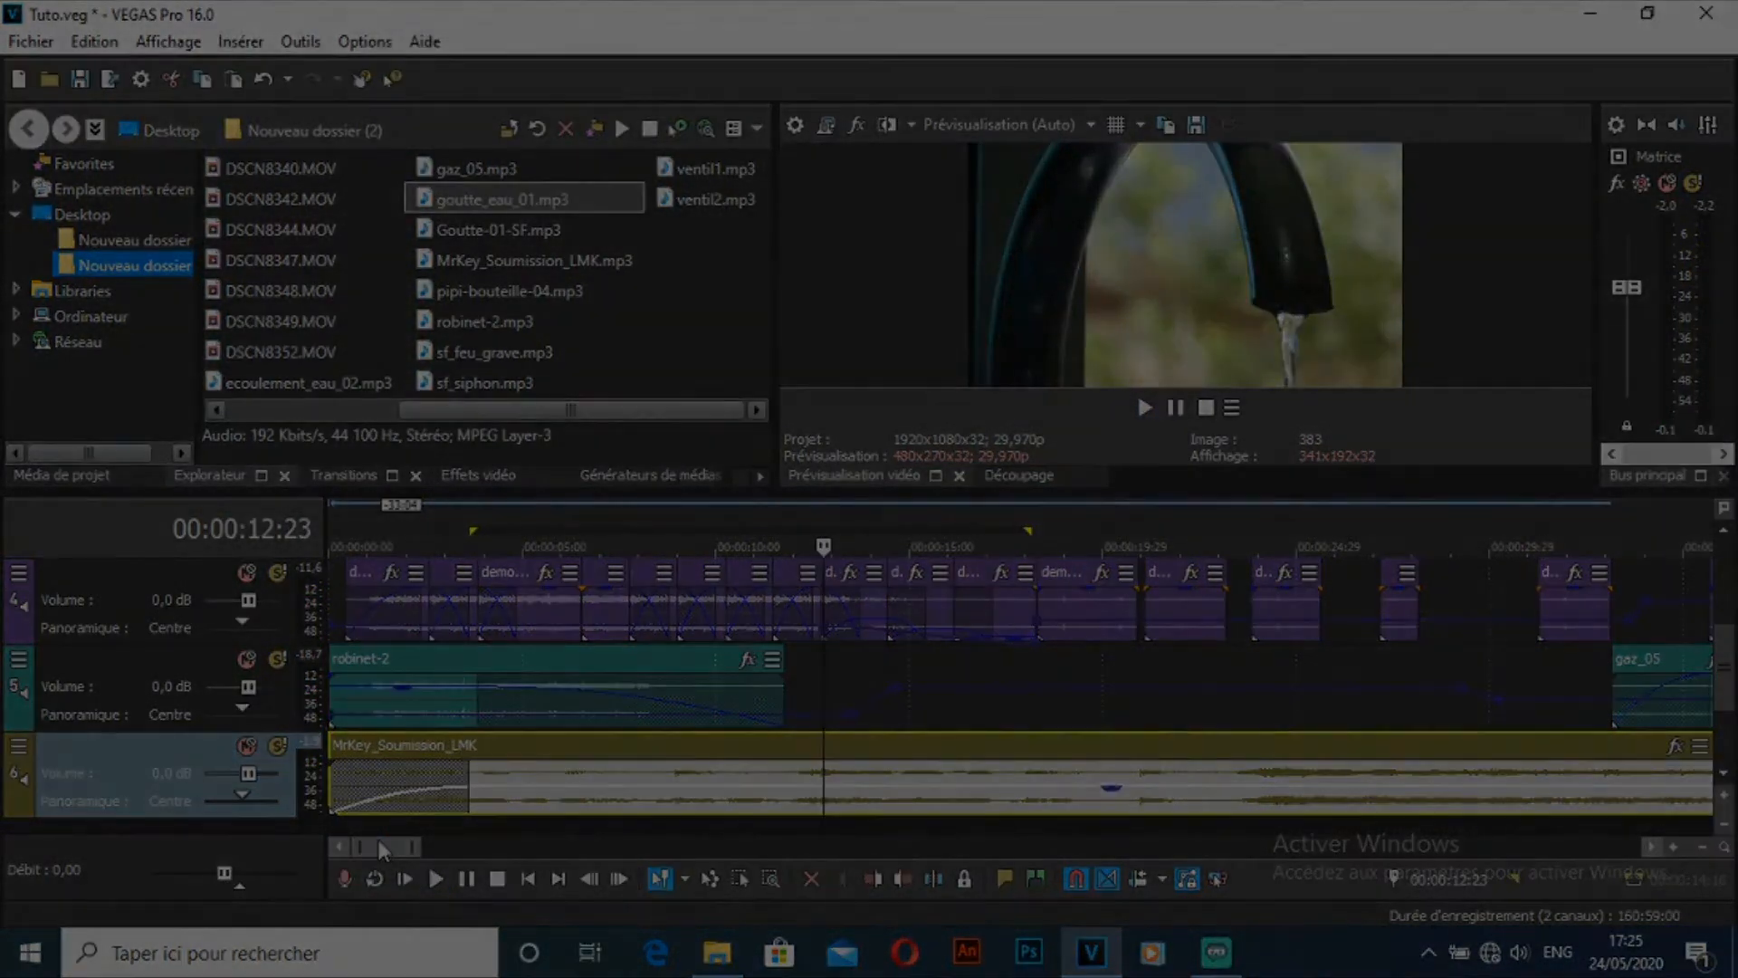